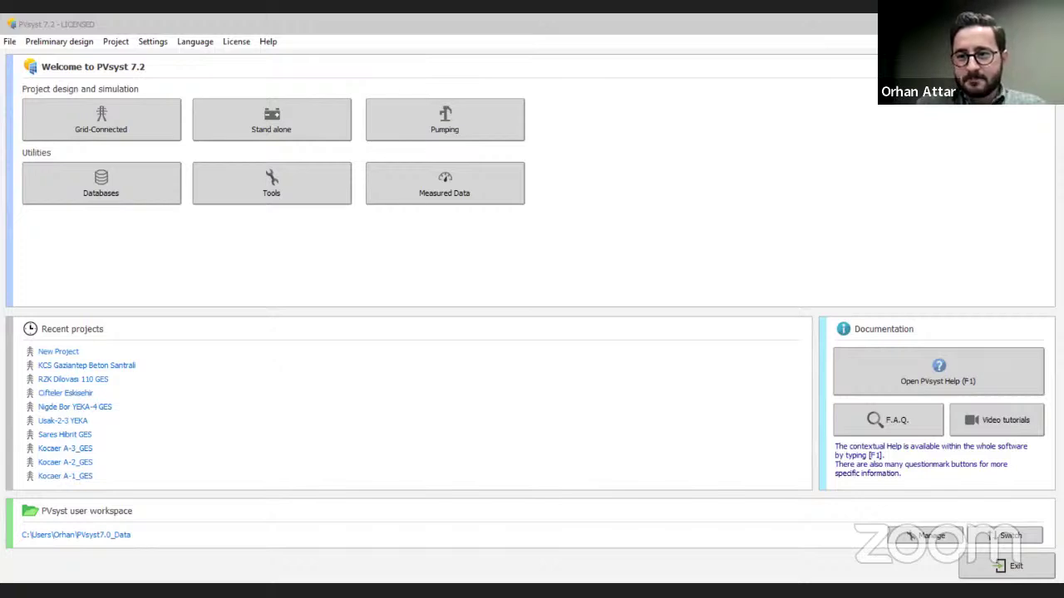
click(739, 155)
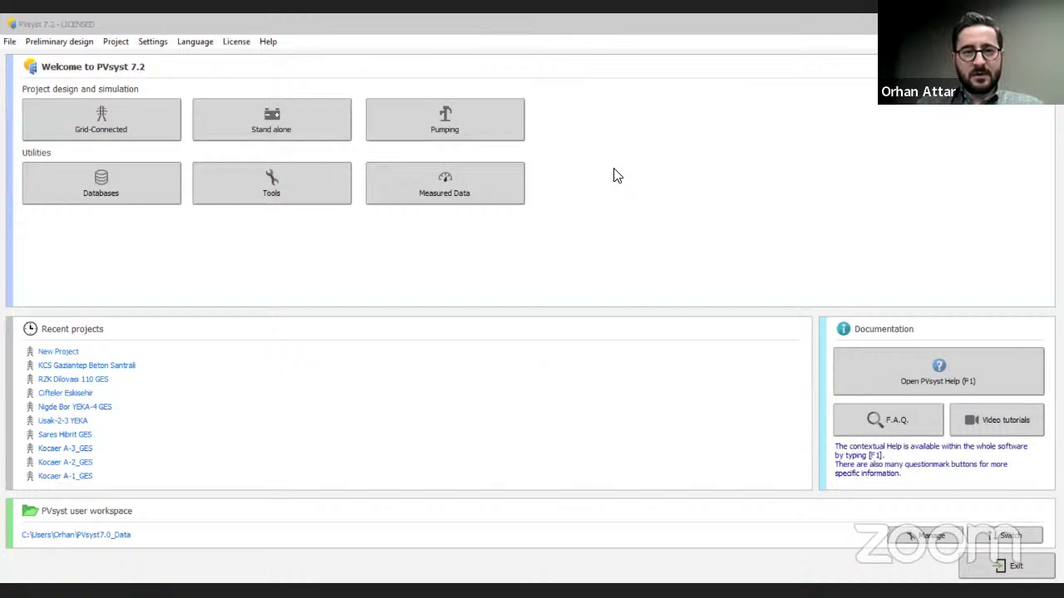
click(495, 218)
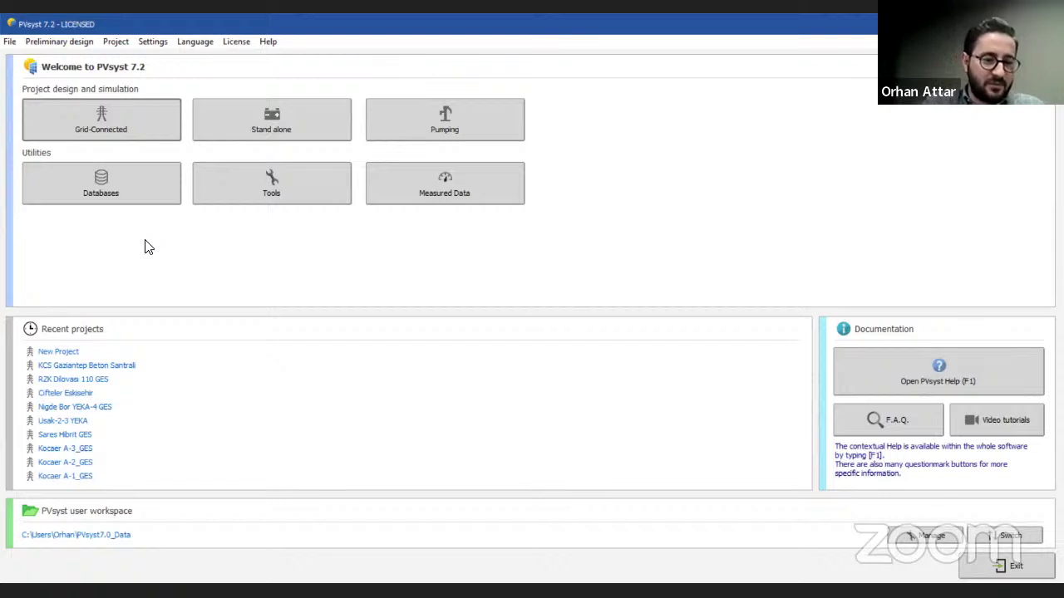
Step: Open the databases and review the external data sources available for importing known-format meteo data
click(126, 191)
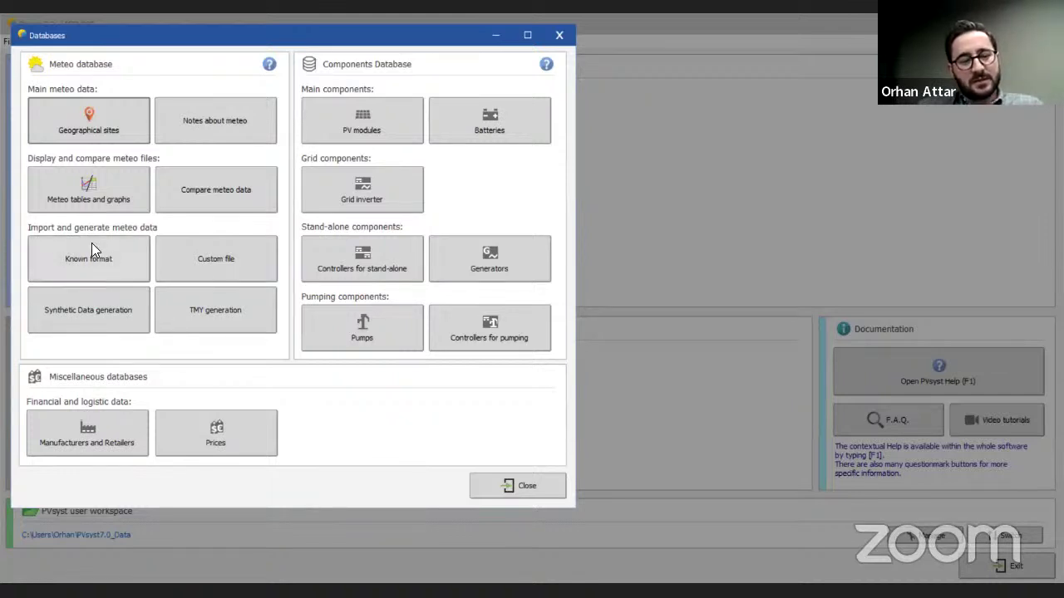
click(72, 269)
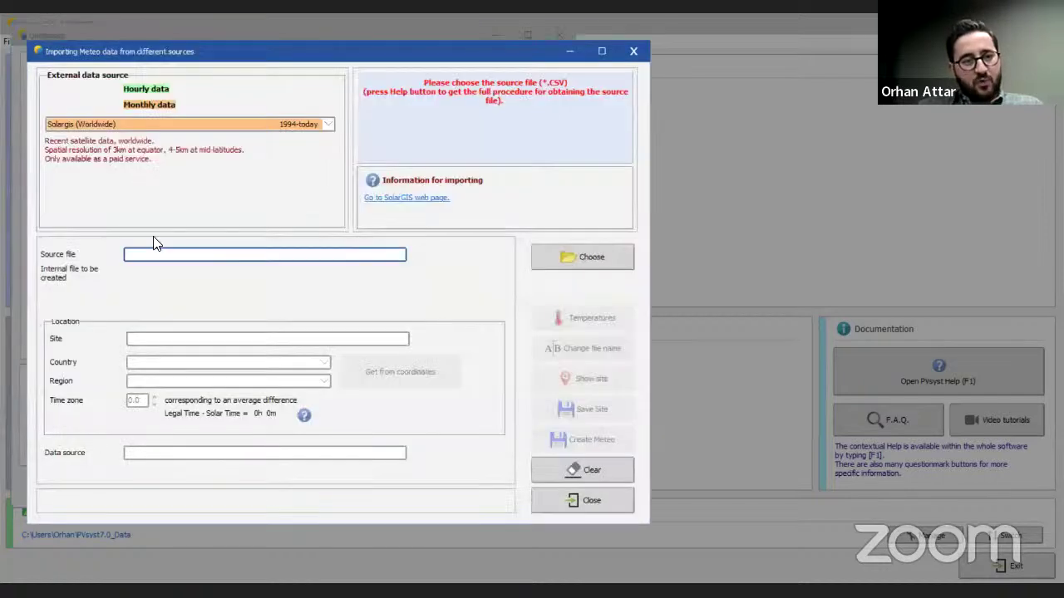
click(112, 124)
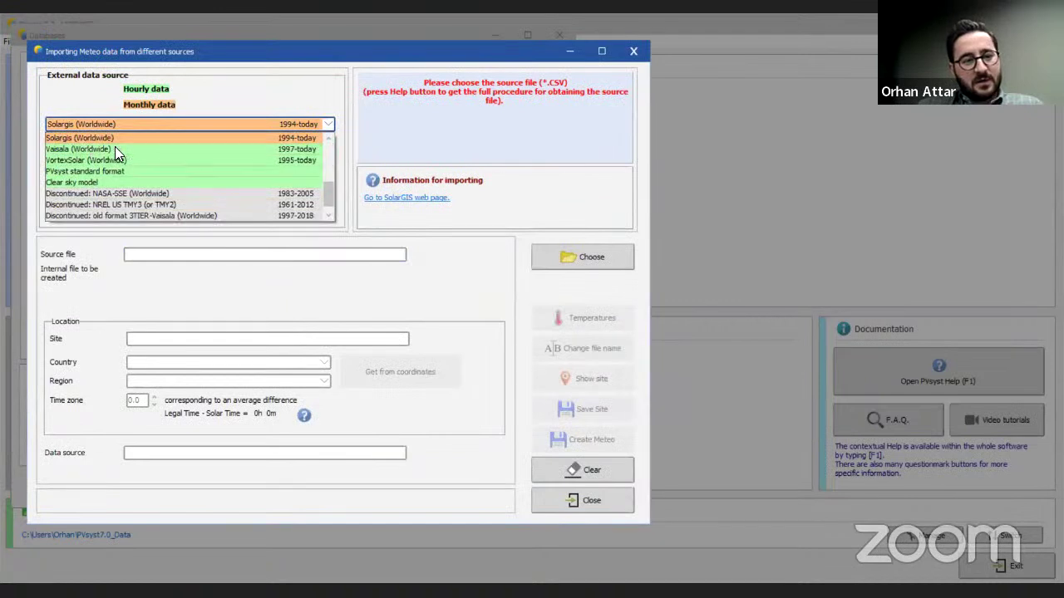
scroll(223, 199, up, 1)
scroll(96, 146, up, 5)
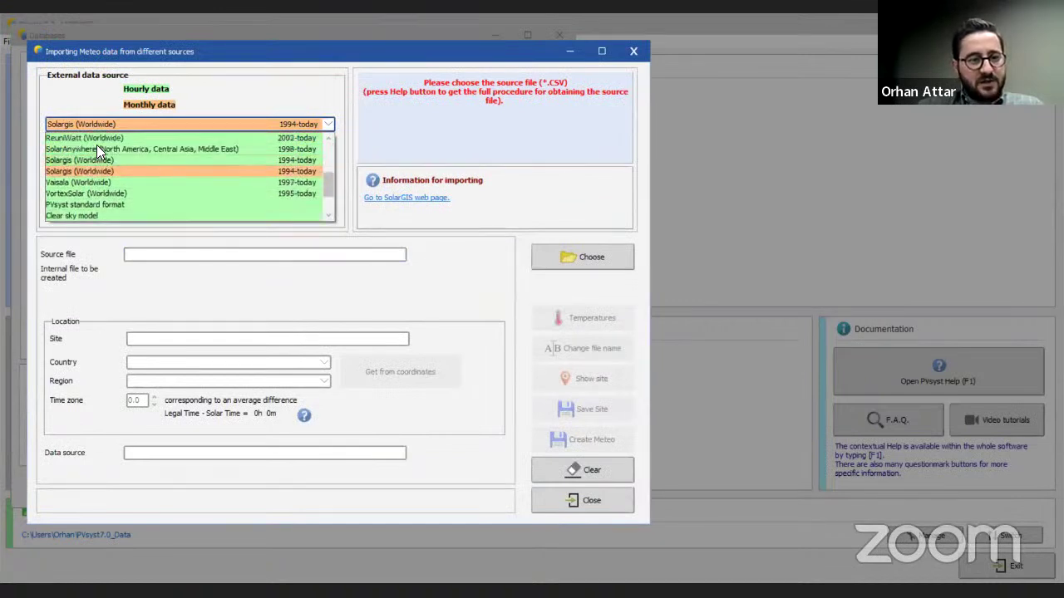
scroll(97, 143, down, 4)
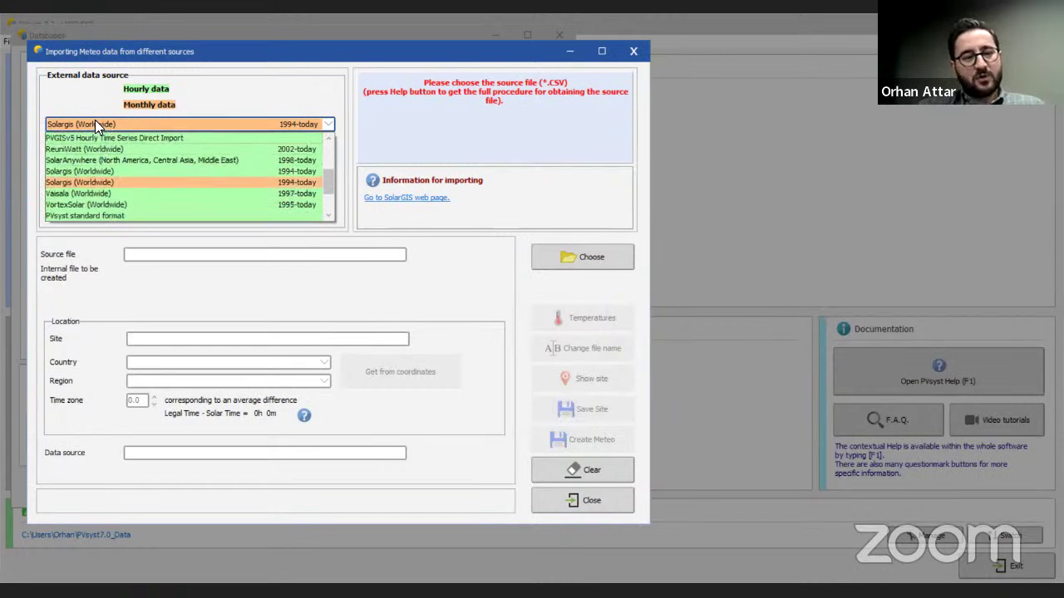
click(95, 122)
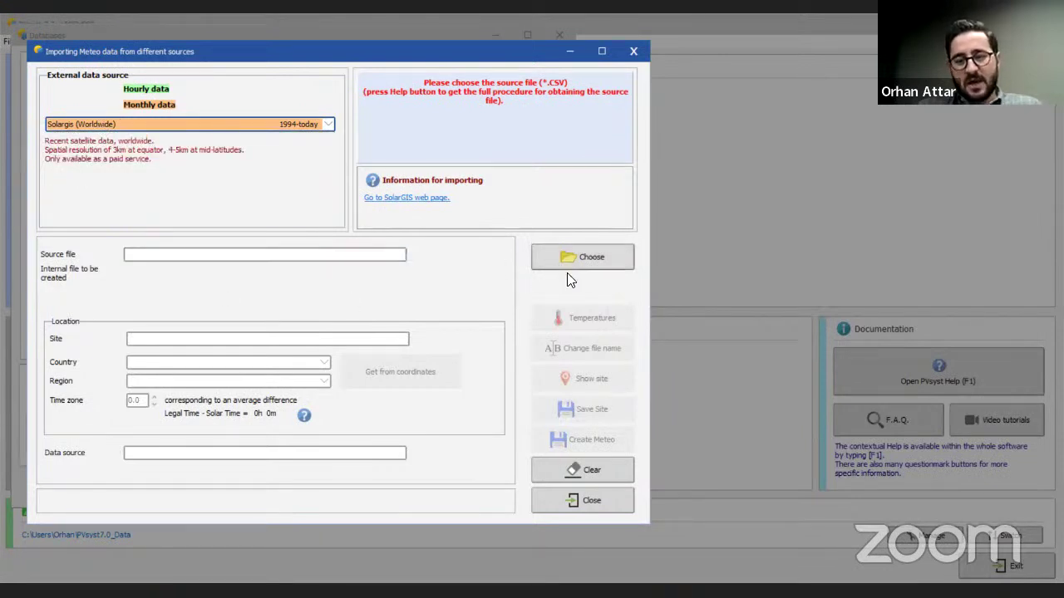
click(580, 509)
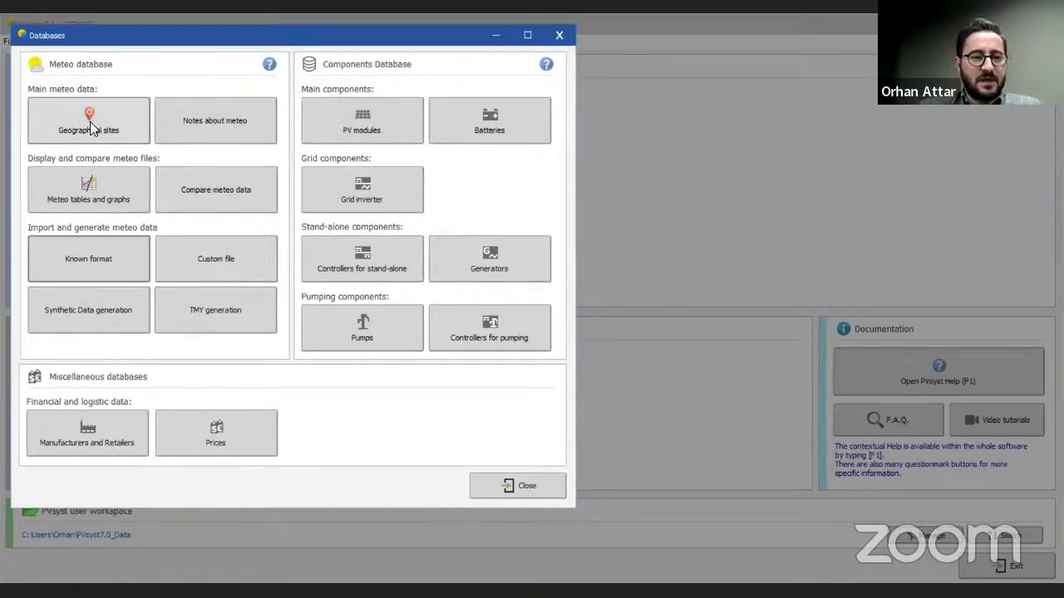
Step: Start a new geographical site and accept a point at Izmir, Turkey, on the interactive map as its location
click(91, 130)
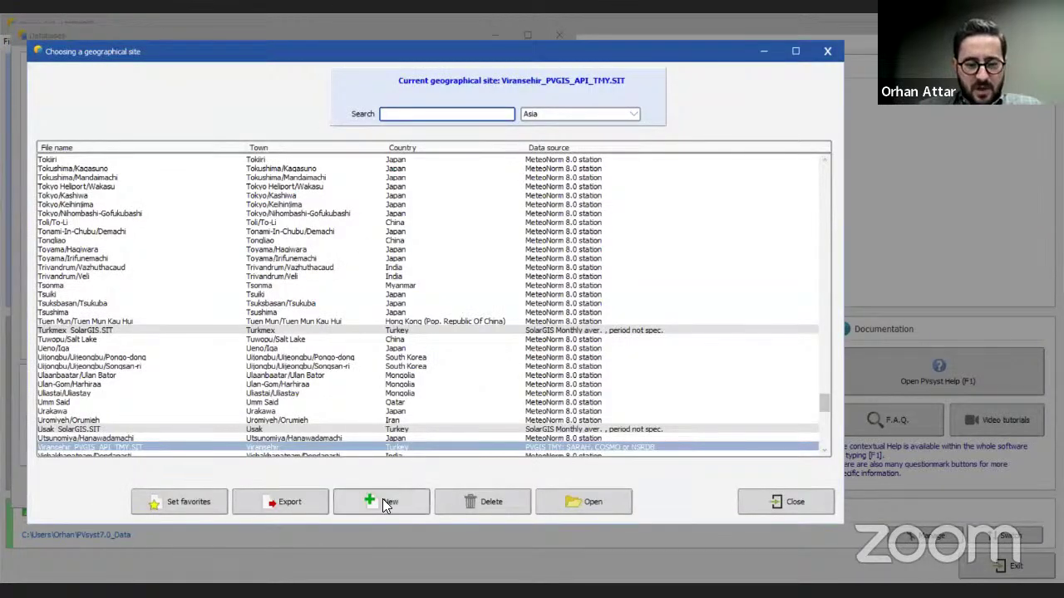
key(Escape)
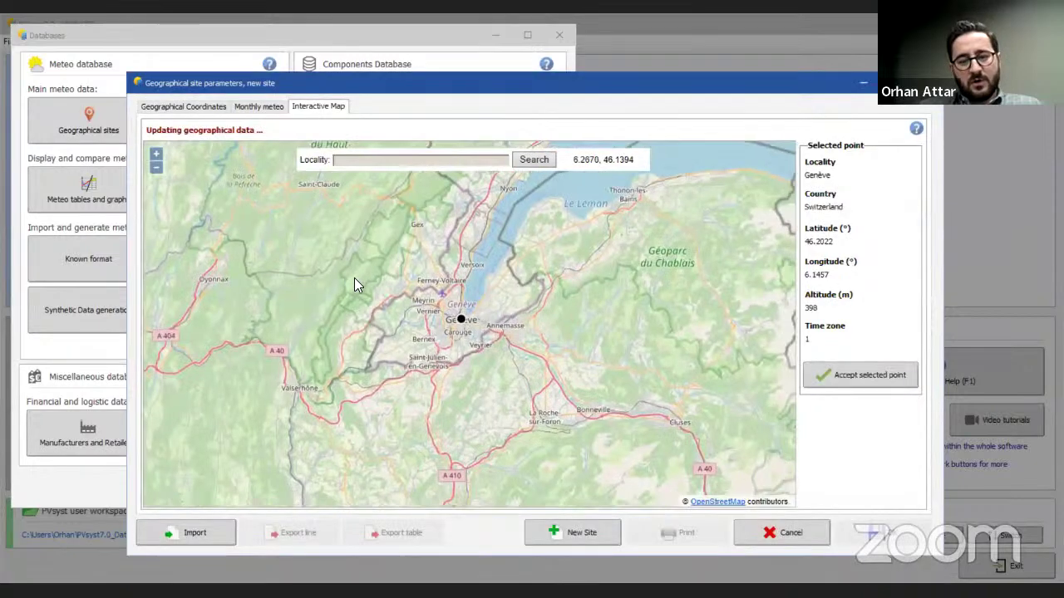
scroll(356, 280, down, 2)
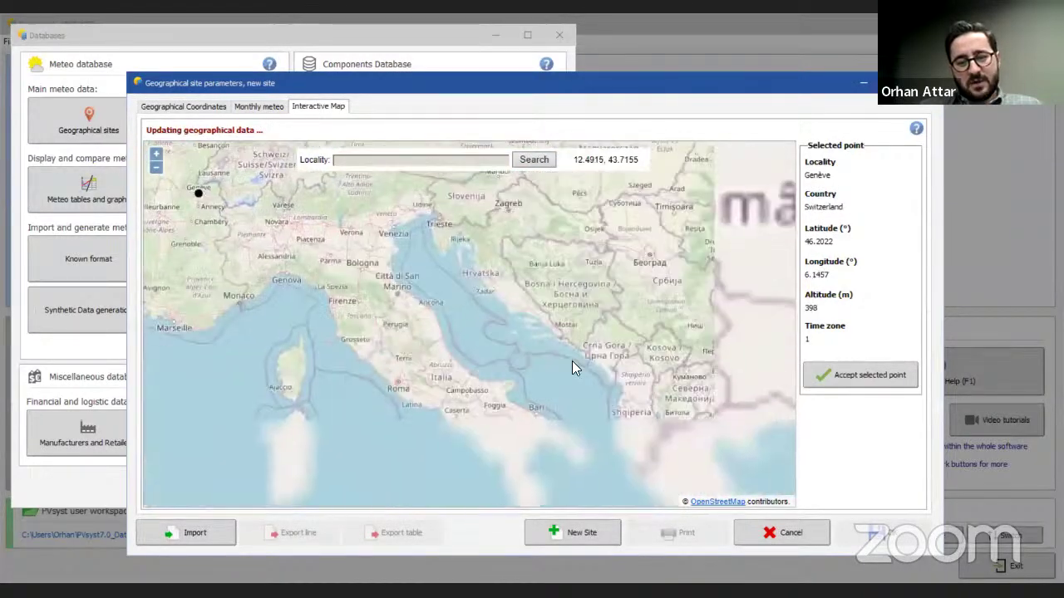
drag(570, 368, 422, 301)
drag(540, 360, 477, 379)
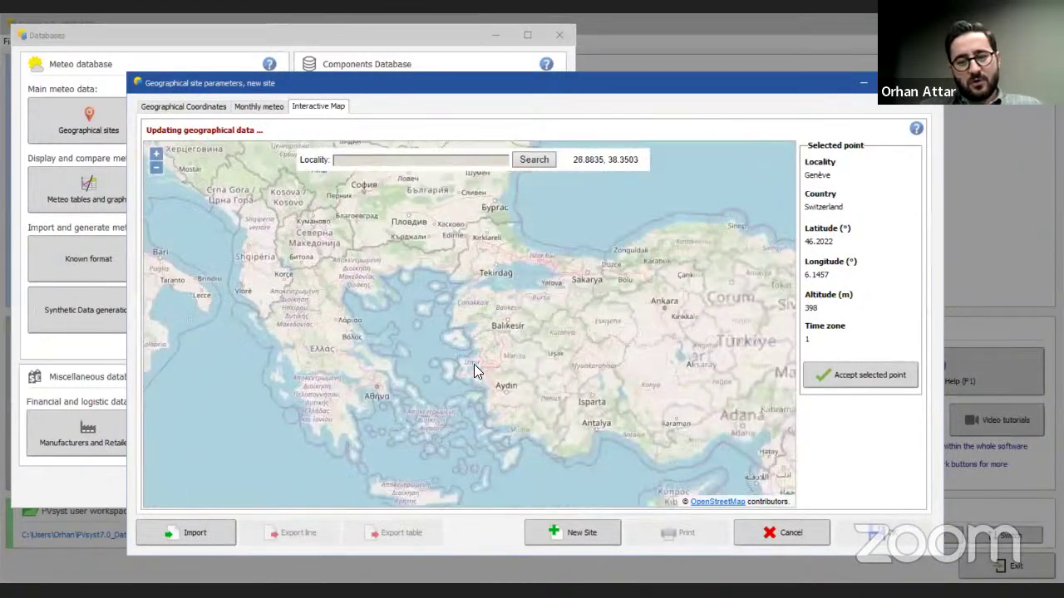
scroll(475, 374, up, 3)
drag(446, 266, 351, 149)
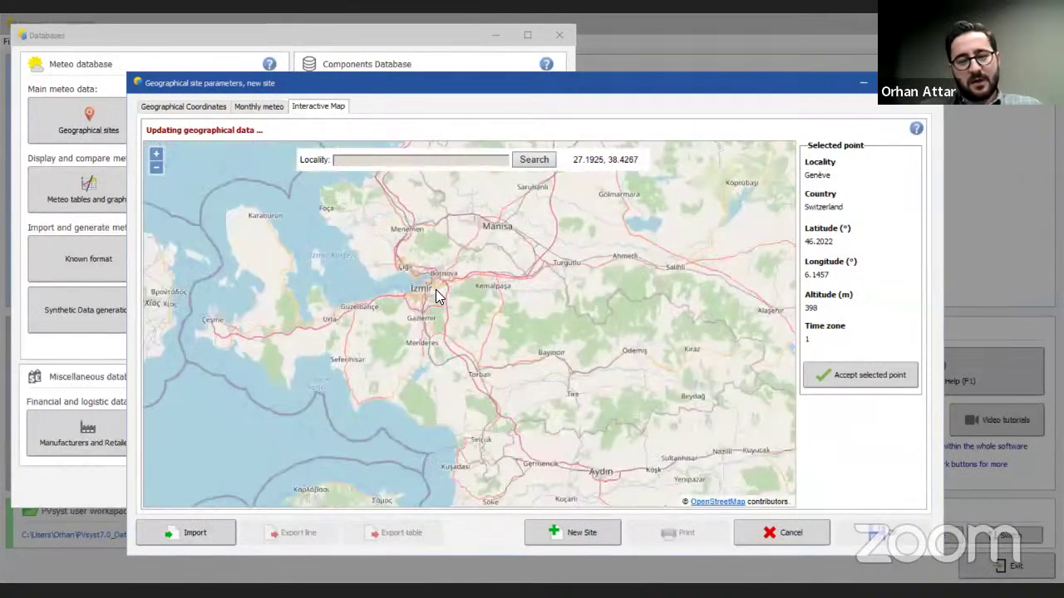
click(436, 289)
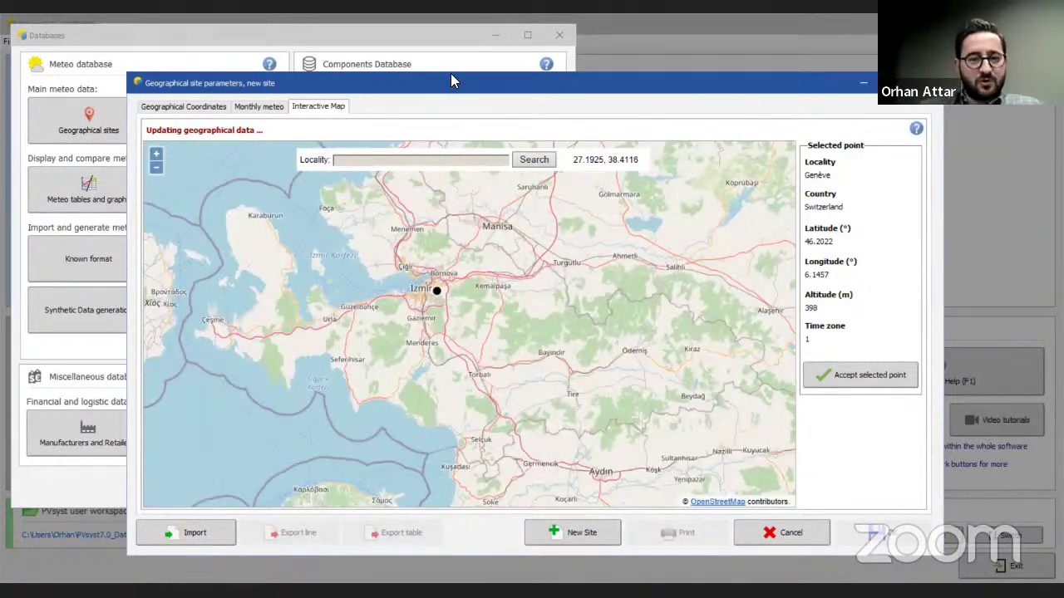
drag(451, 74, 452, 56)
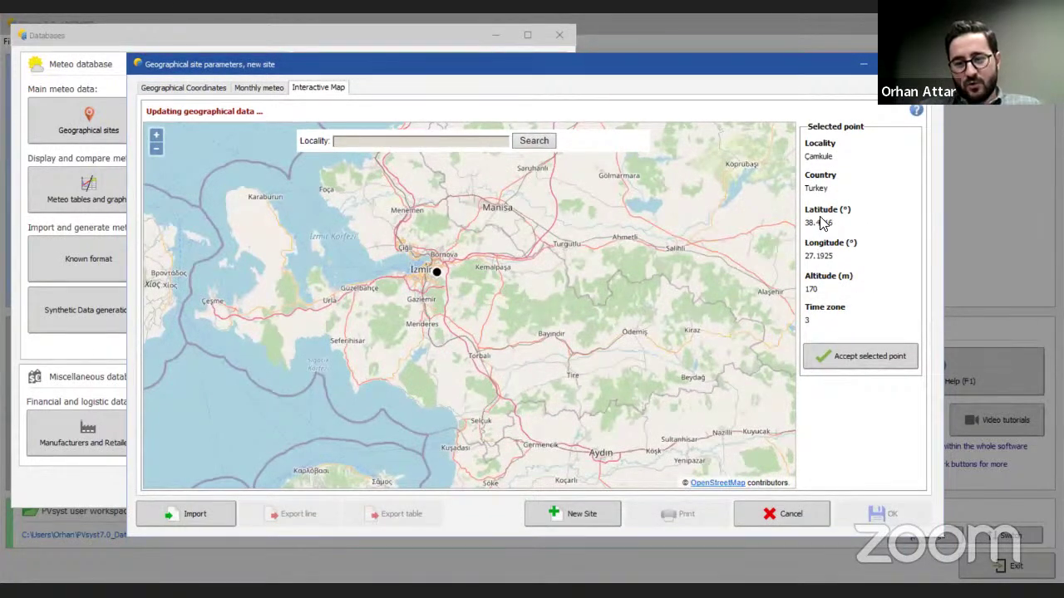
click(833, 355)
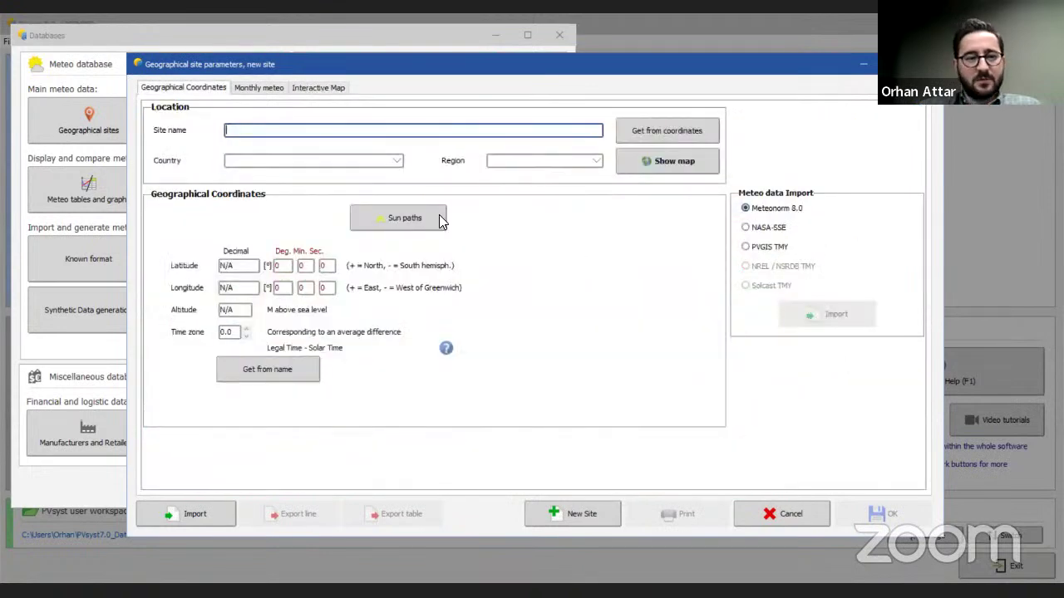
Step: Name the new site Izmir-Deneme and import its meteo data from PVGIS TMY
double_click(241, 130)
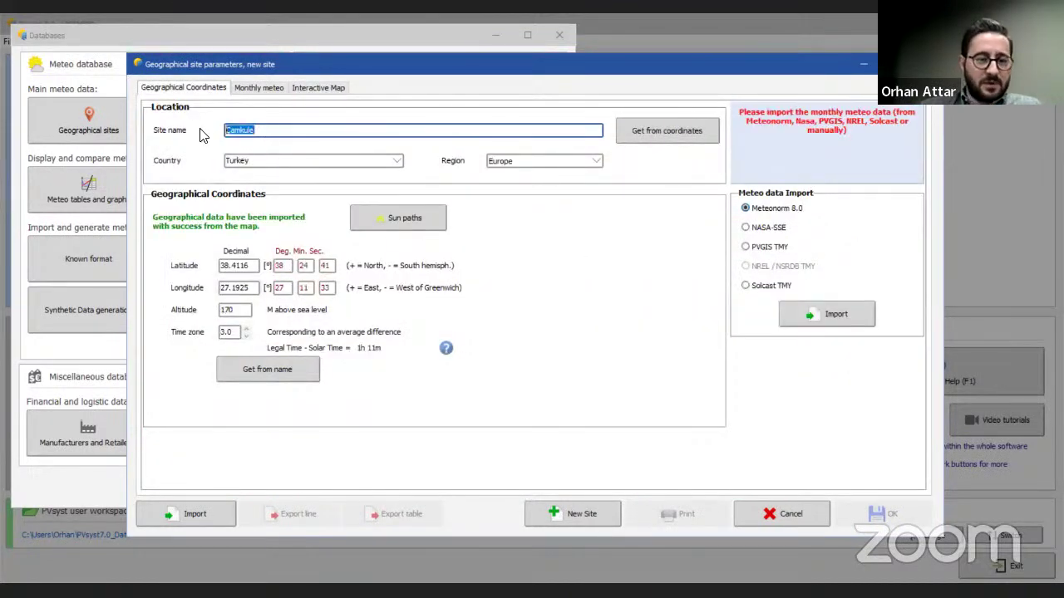
text(İzmir-Deneme)
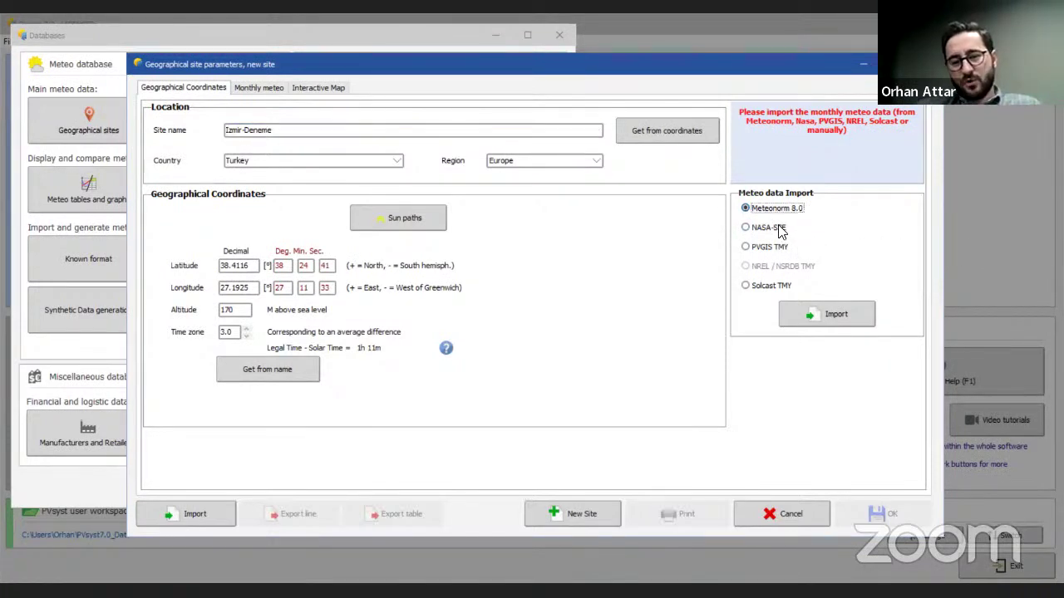
click(745, 230)
click(746, 247)
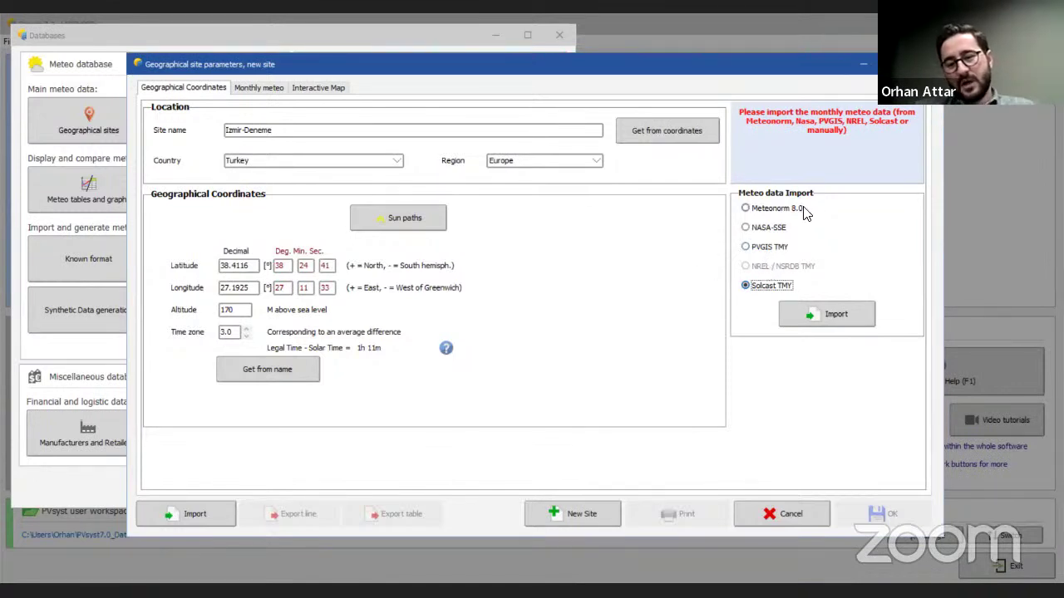
click(767, 246)
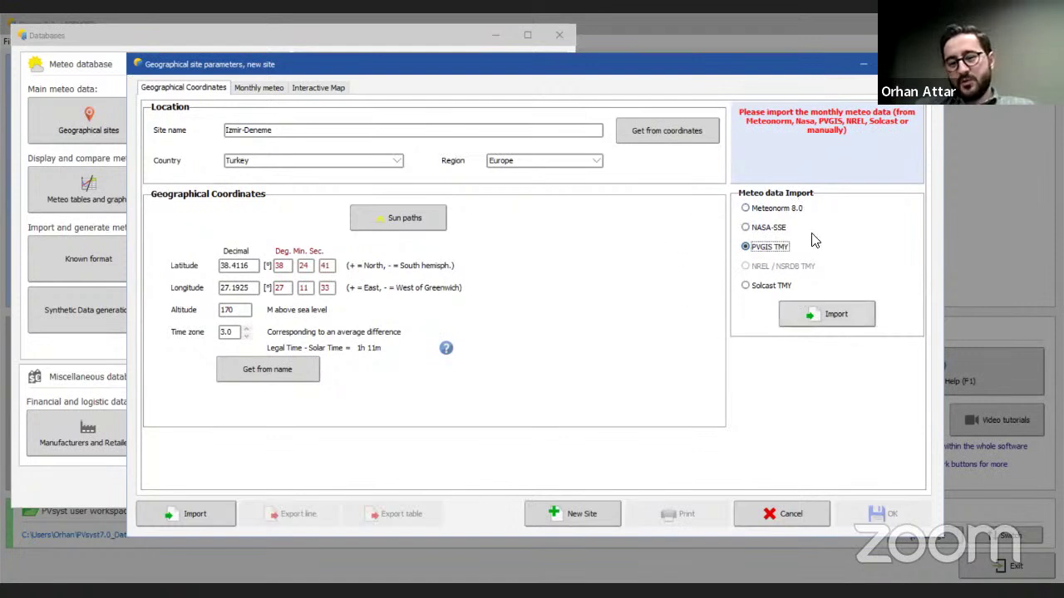
click(820, 321)
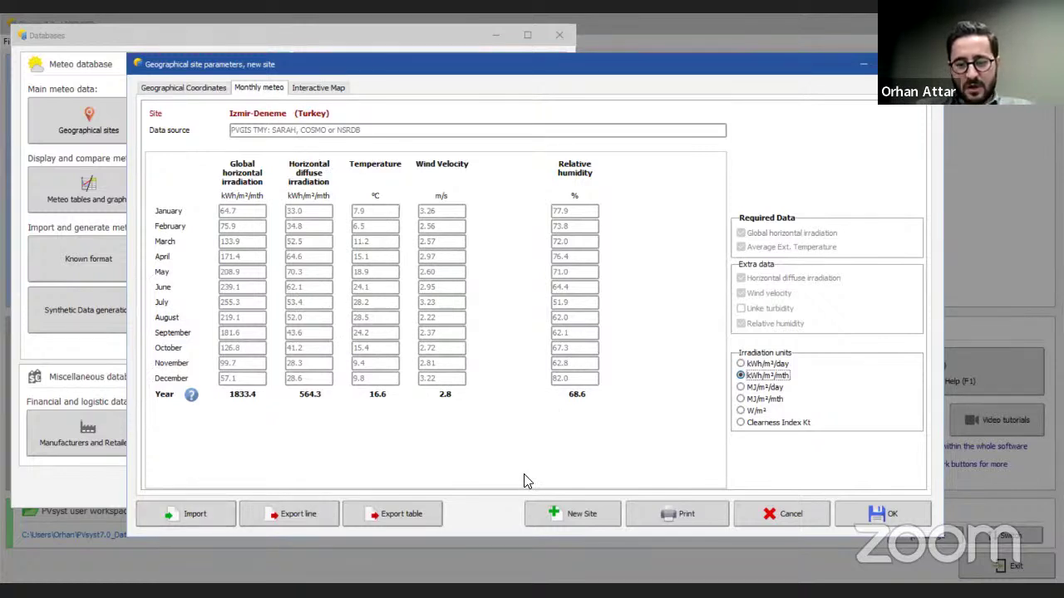
Step: Save the site as Izmir-Deneme_PVGIS_API_TMY without saving the hourly typical meteorological year, and close the site list
click(187, 87)
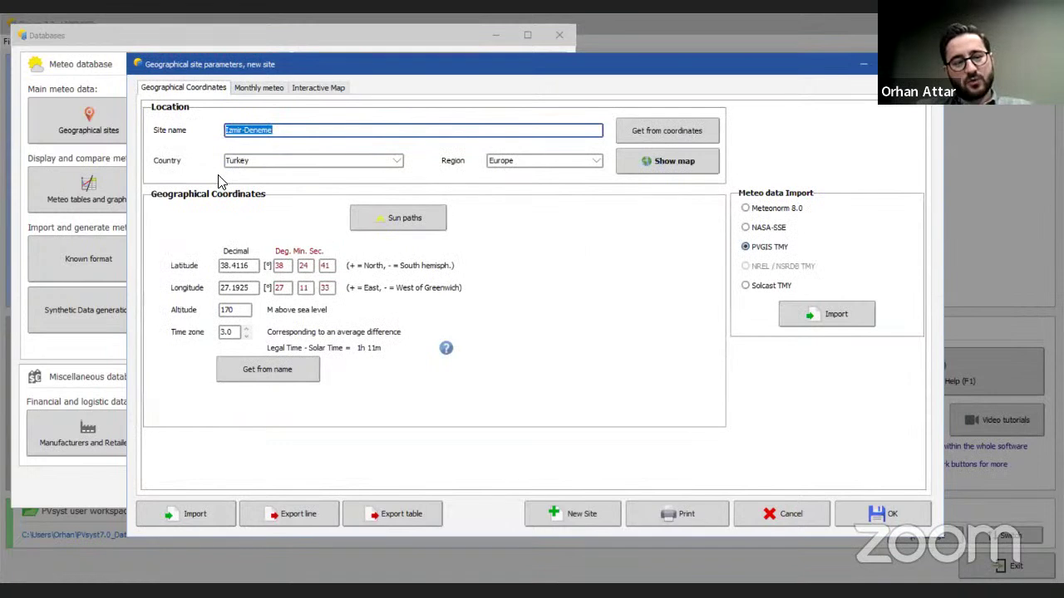
click(883, 515)
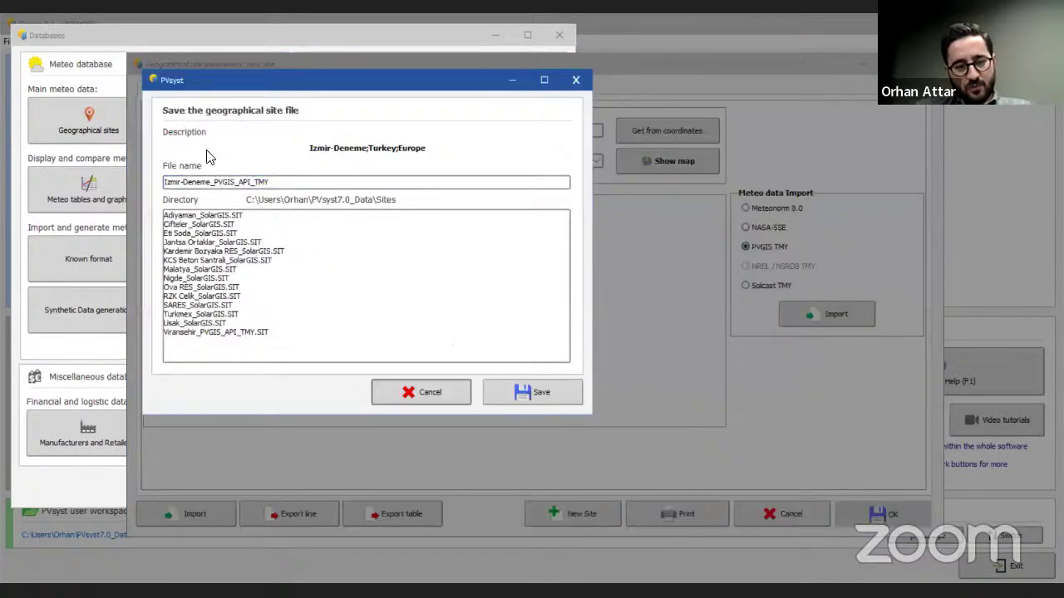
click(536, 393)
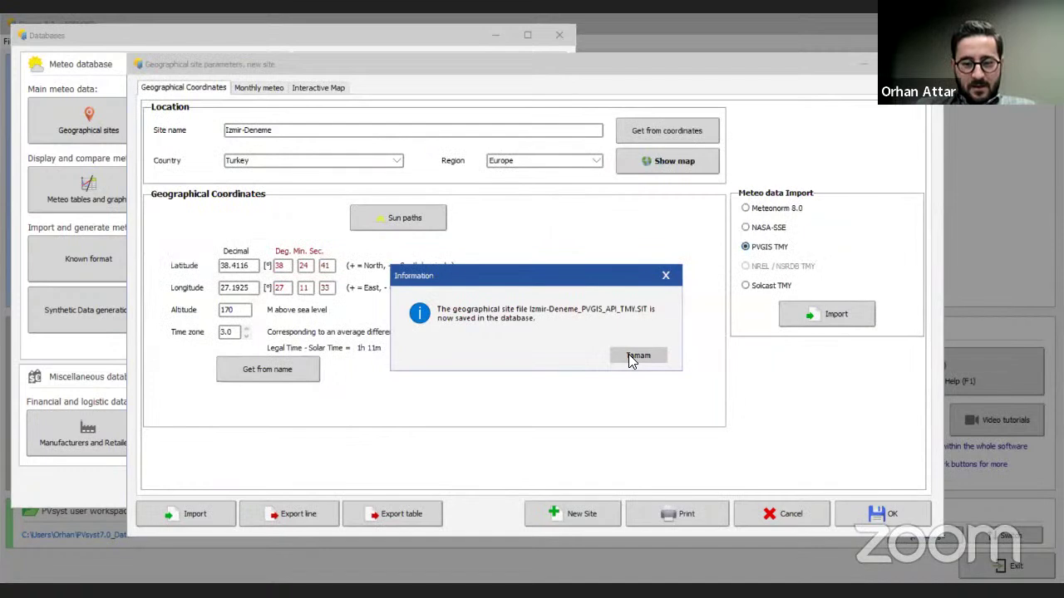
click(620, 359)
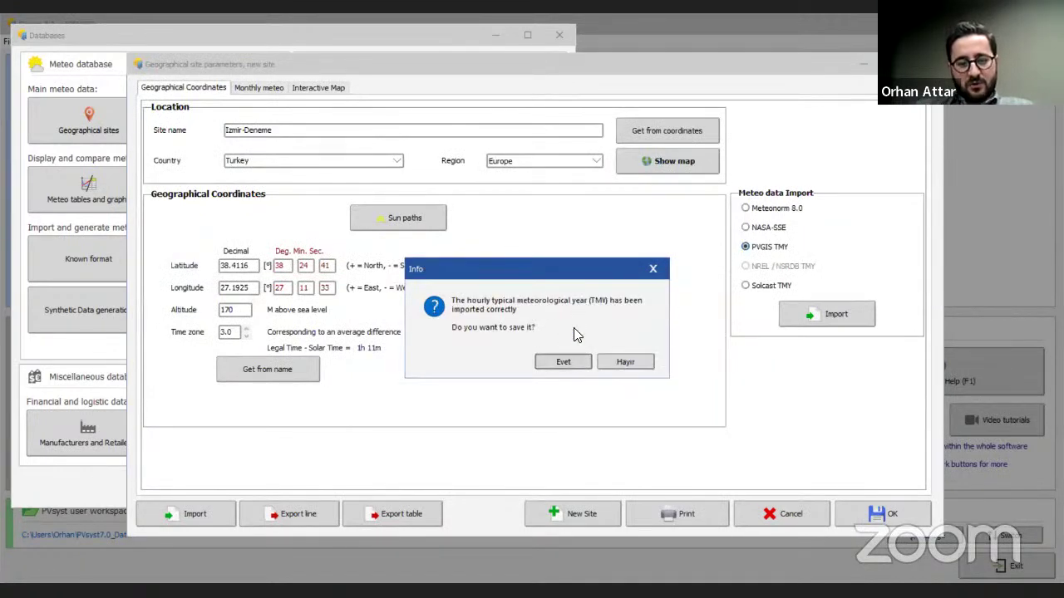
click(630, 362)
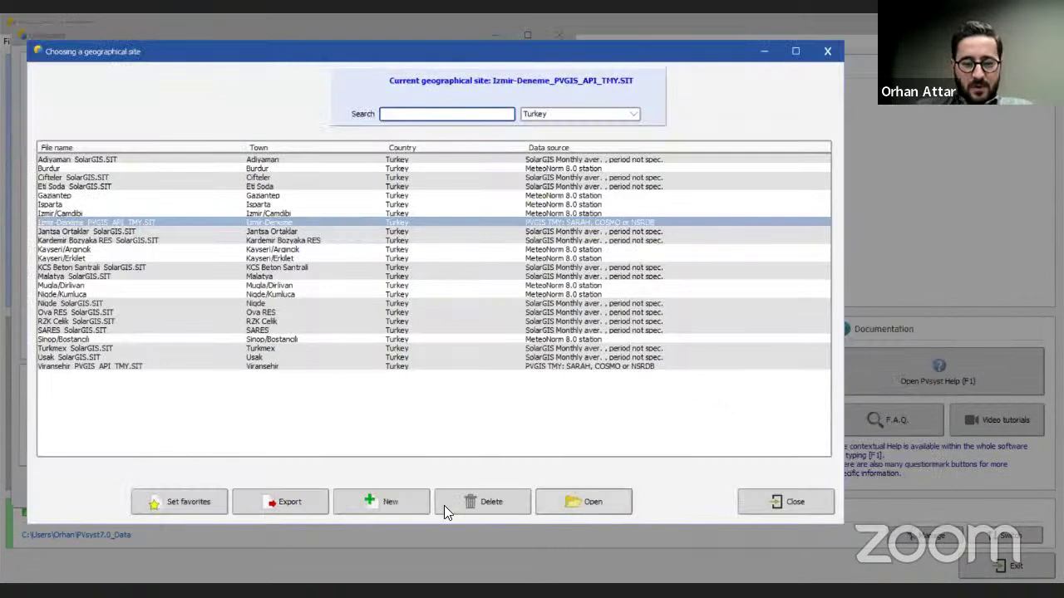
click(793, 505)
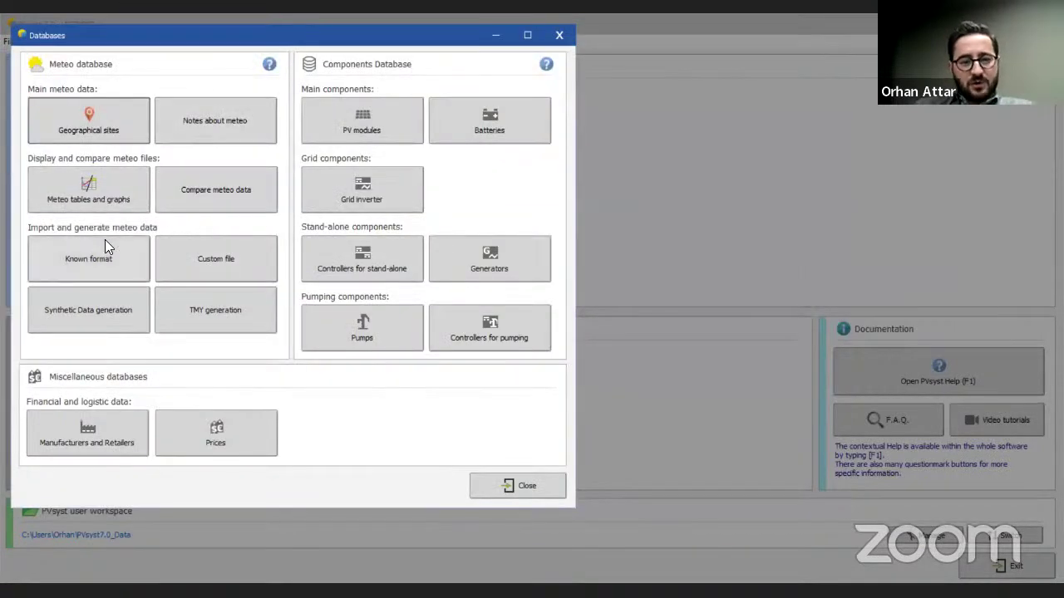
click(100, 311)
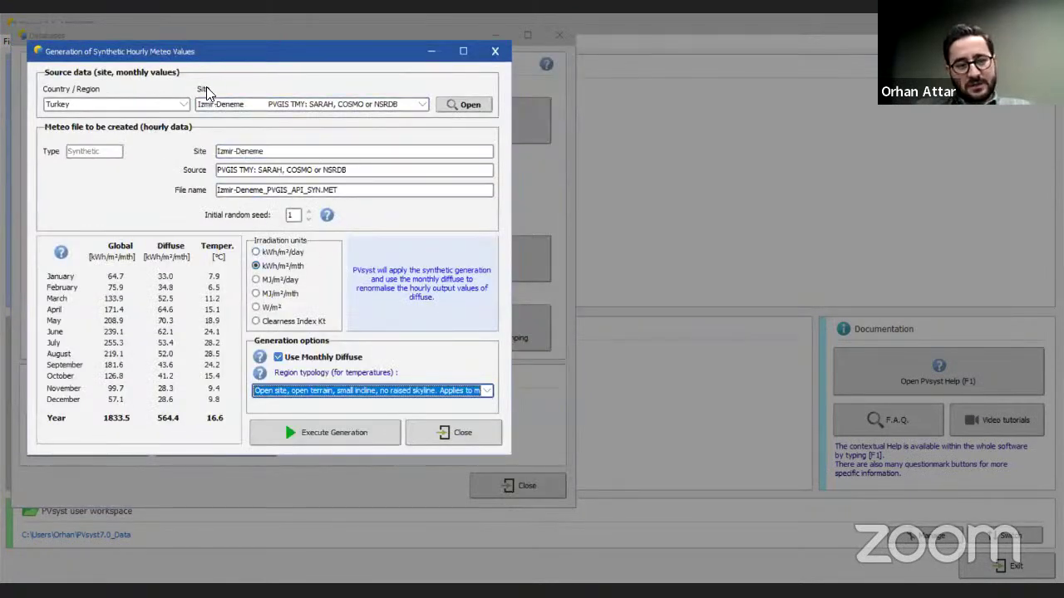
click(419, 104)
click(276, 228)
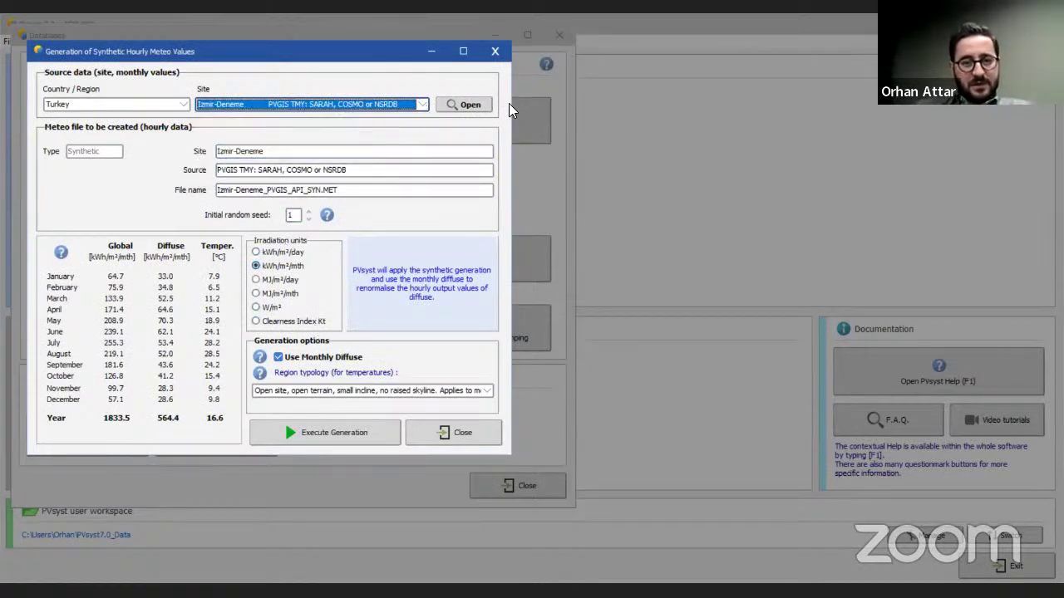
click(495, 51)
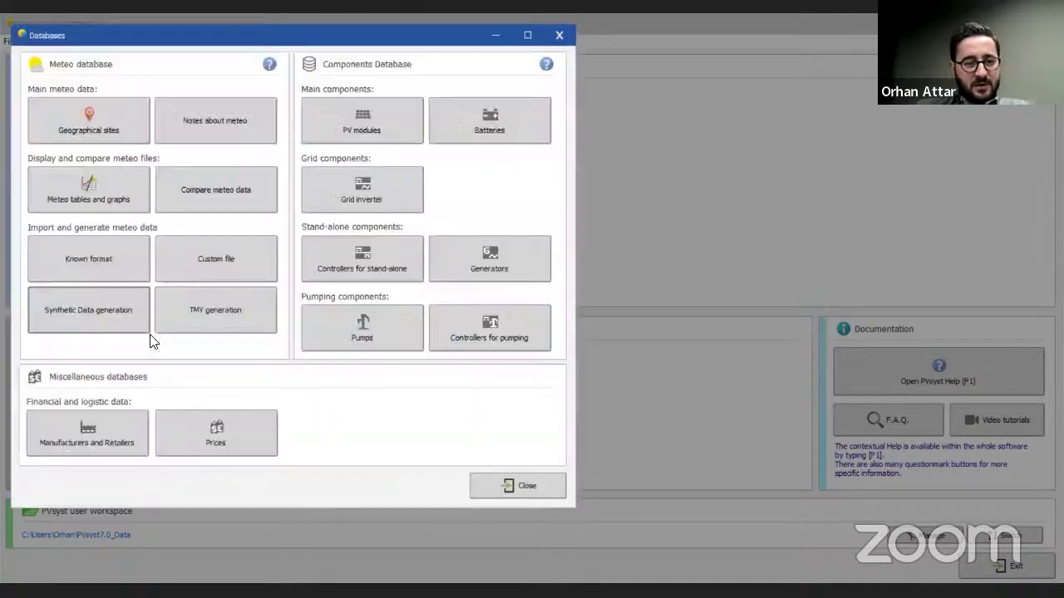
Step: Generate the synthetic hourly meteo file Izmir-Deneme_PVGIS_API_SYN.MET from the Izmir-Deneme site's PVGIS TMY monthly values
click(98, 307)
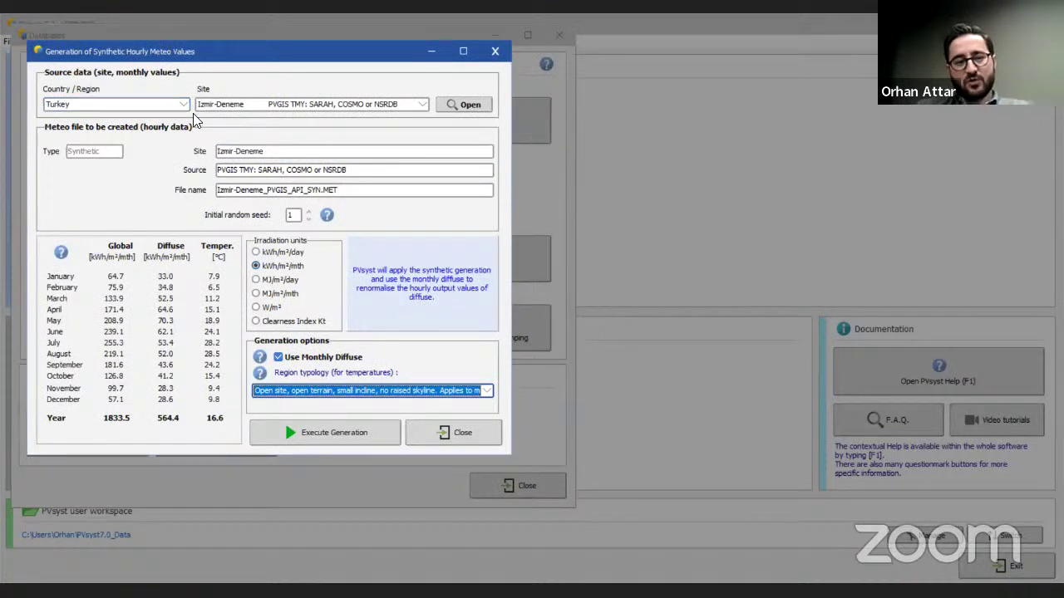
click(330, 107)
click(316, 106)
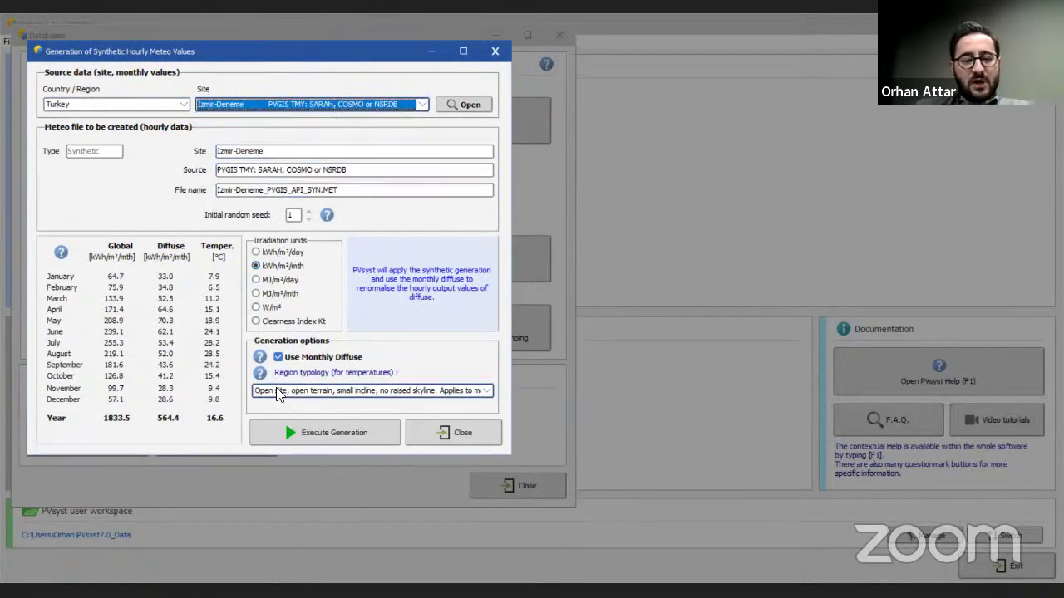
click(321, 435)
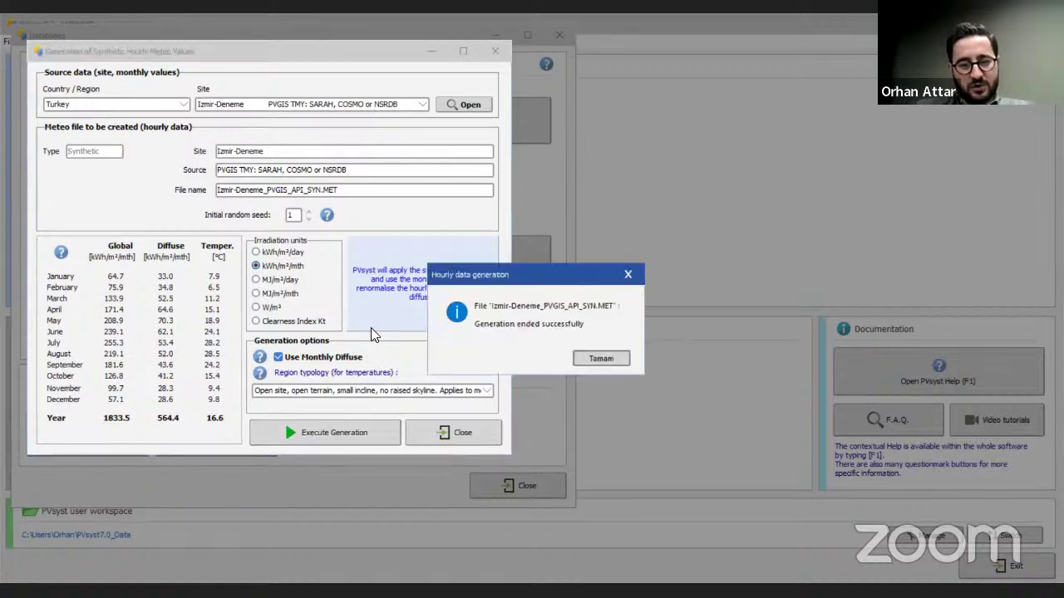
click(590, 359)
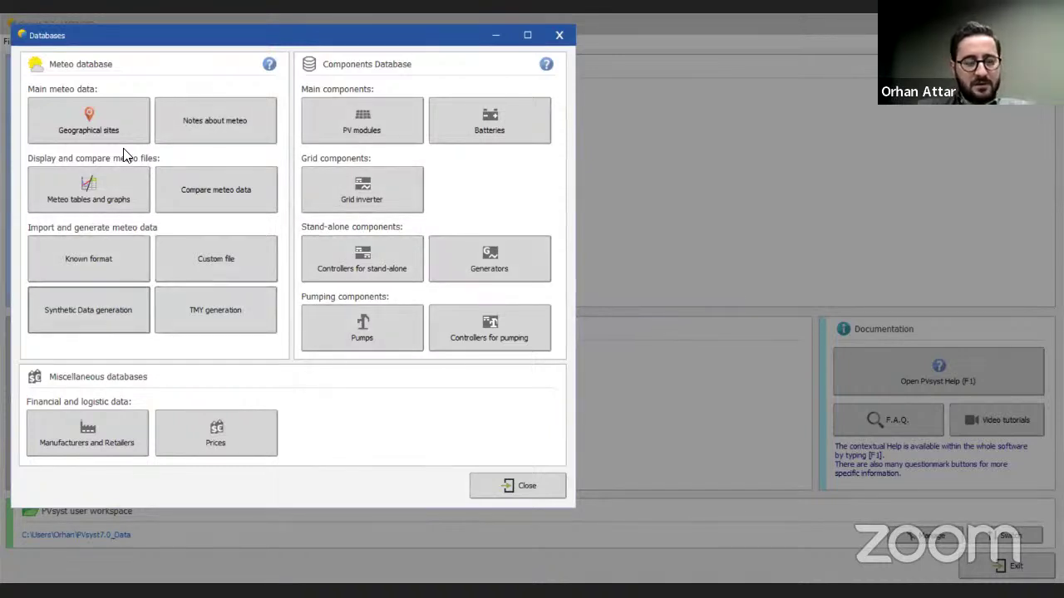
Step: Close the databases and create a new grid-connected project named Izmir-Deneme
click(525, 487)
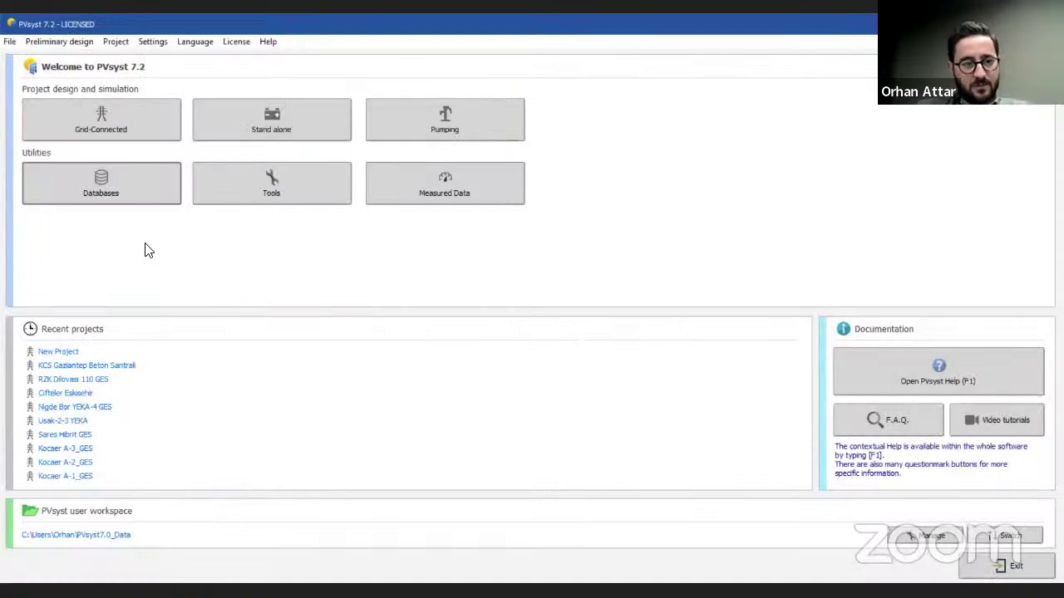
click(11, 45)
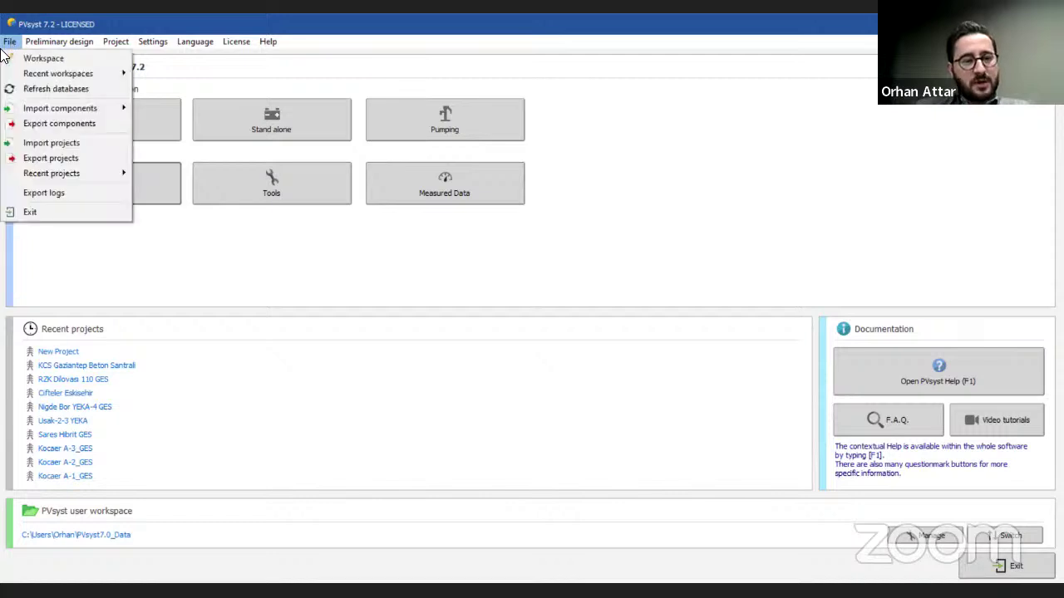
mouse_move(45, 110)
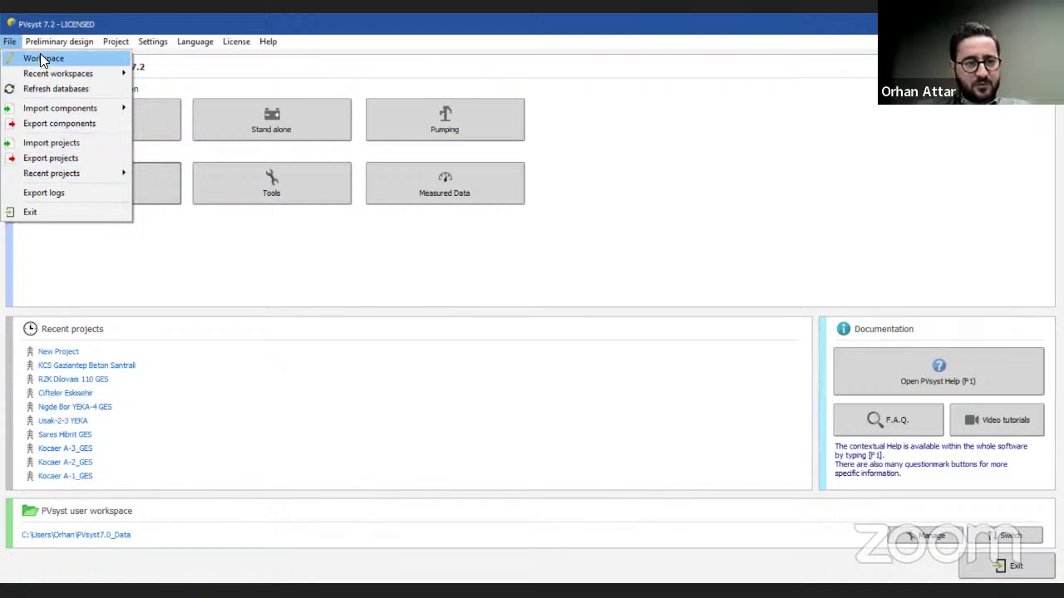
click(113, 110)
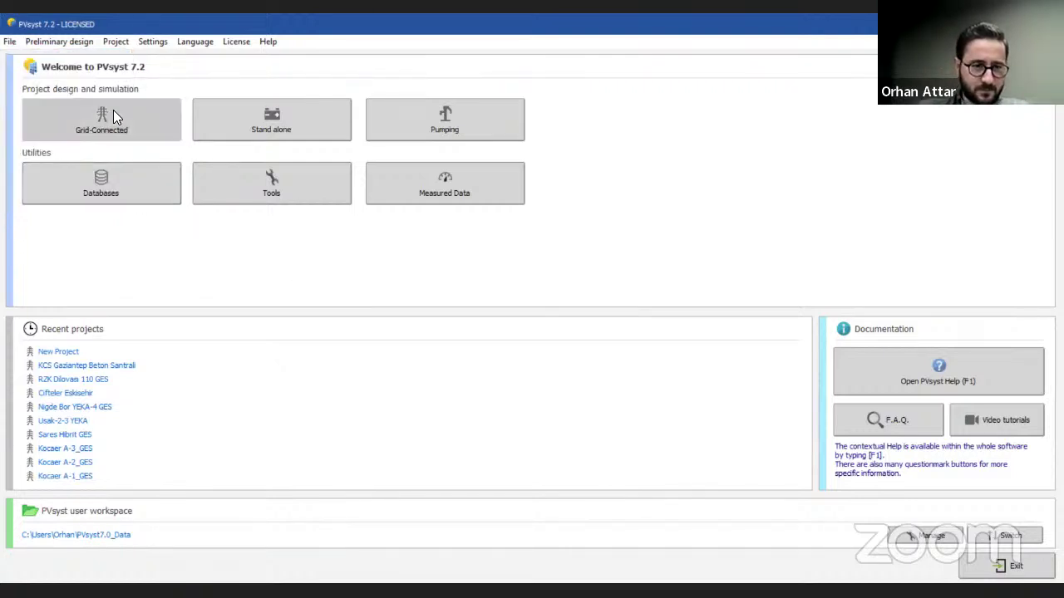
click(113, 110)
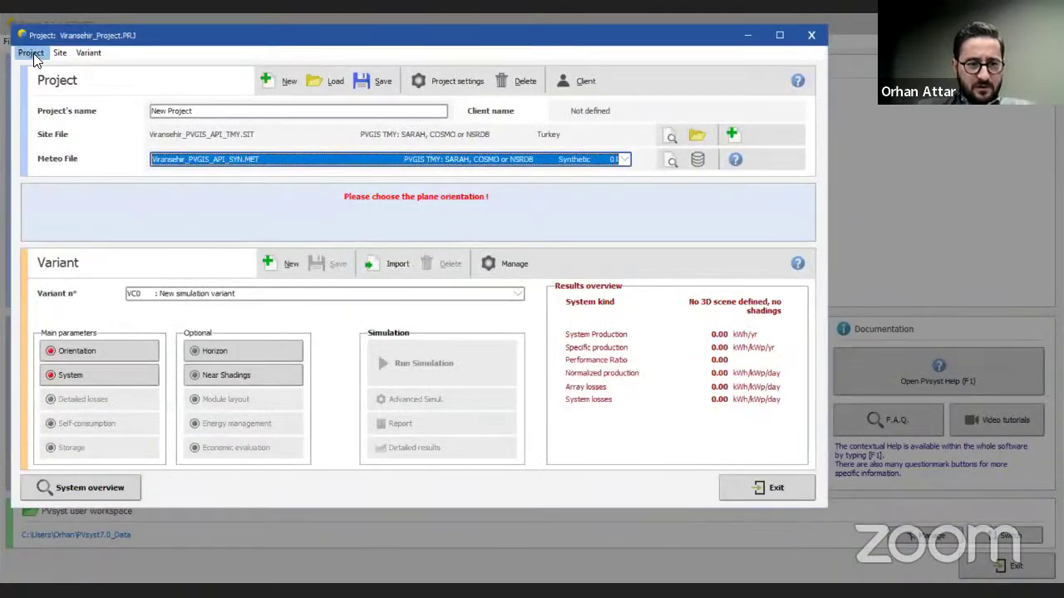
click(31, 53)
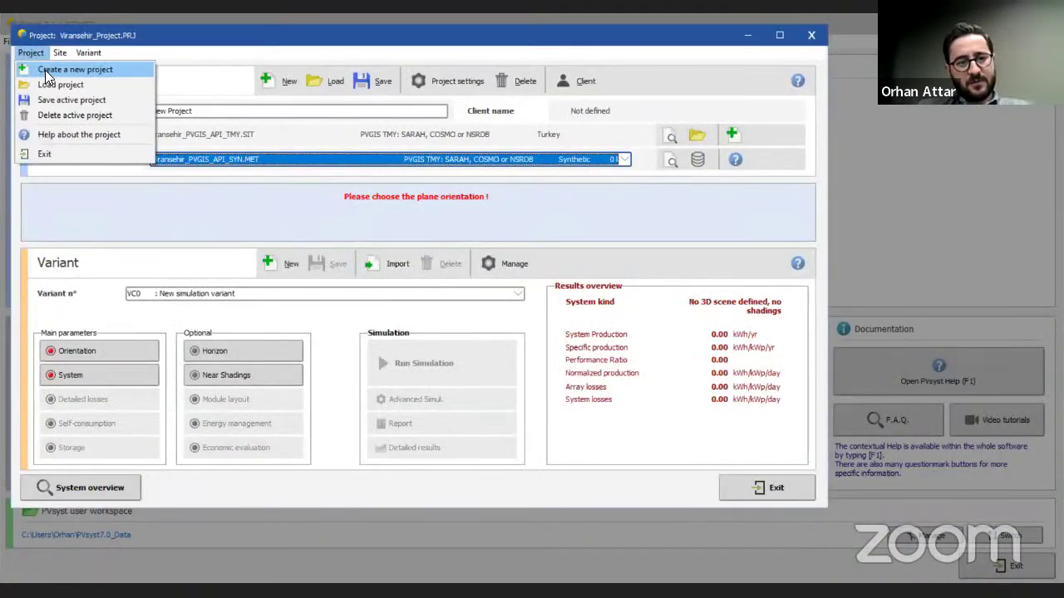
click(47, 74)
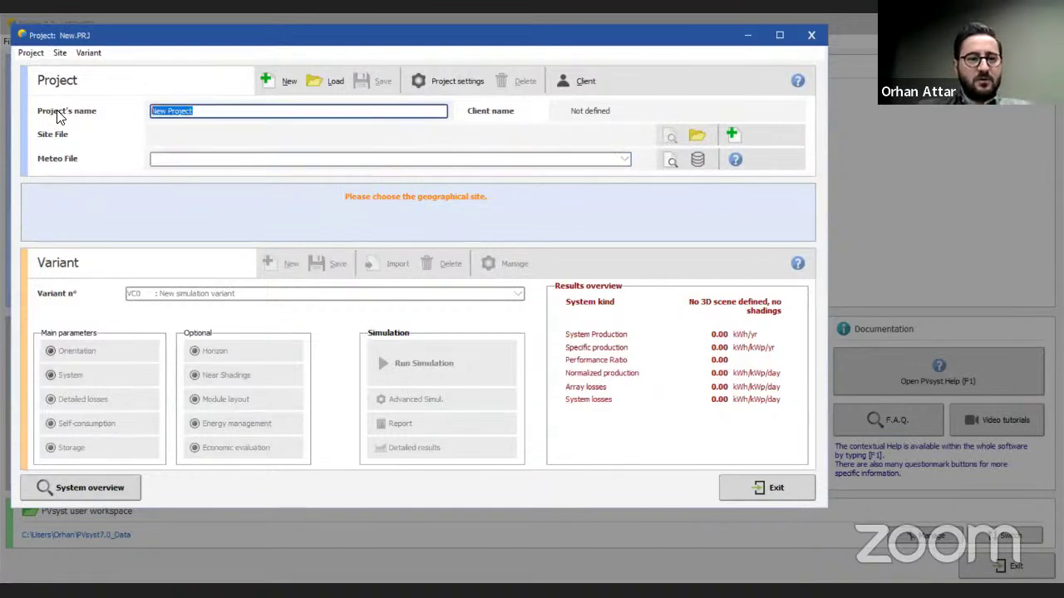
key(BackSpace)
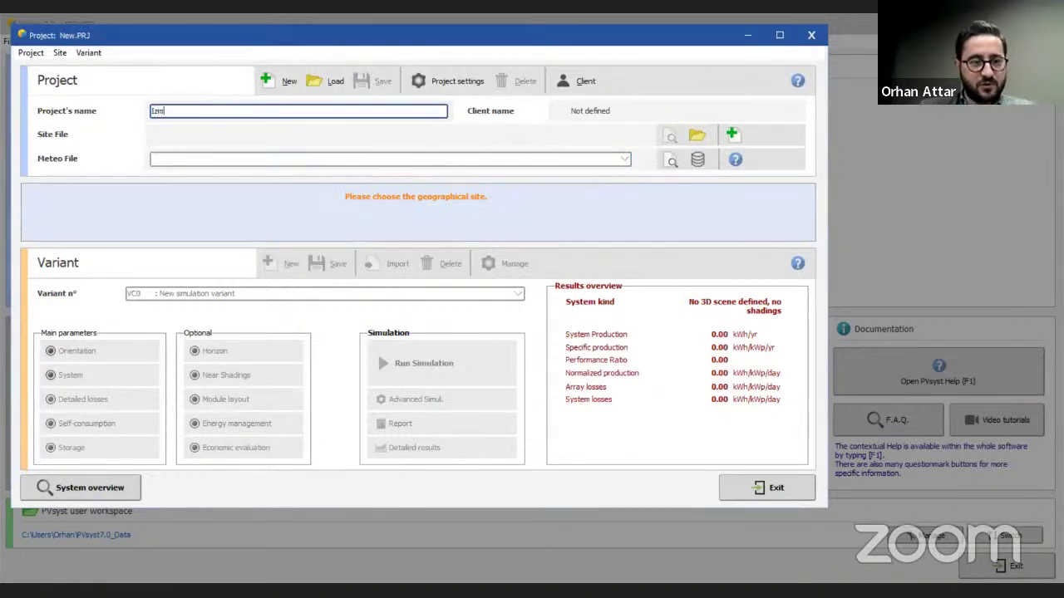
text(Izmir-De)
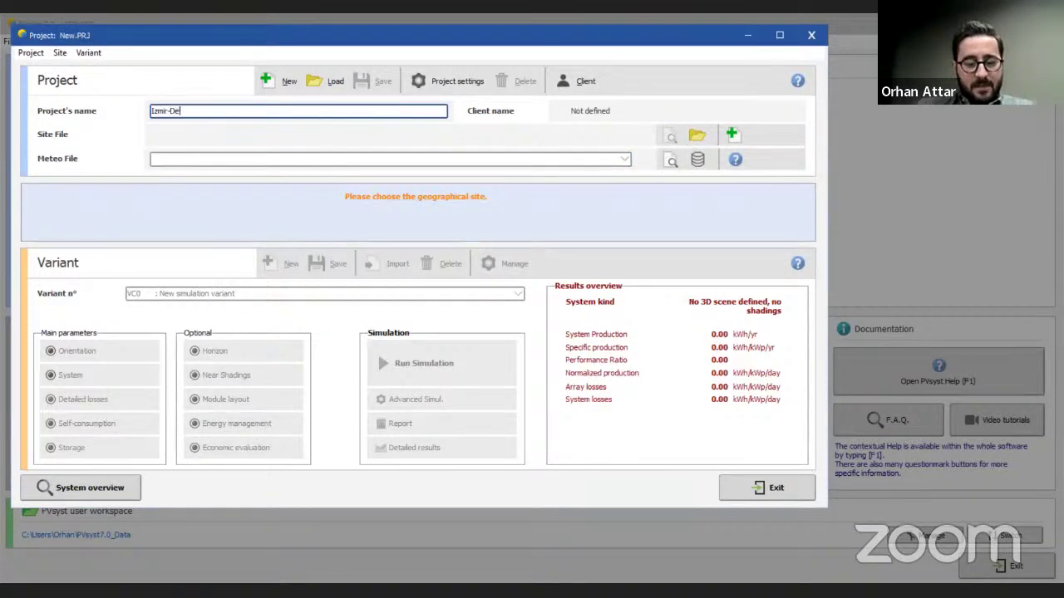
text(neme)
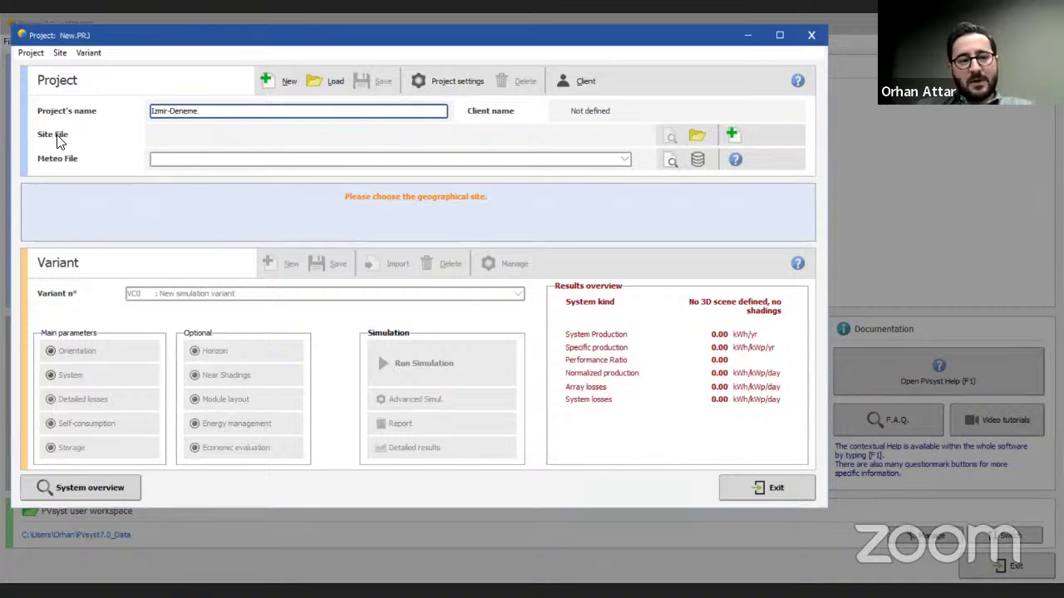
Step: Assign the Izmir-Deneme_PVGIS_API_TMY.SIT site to the project and save it as Izmir-Deneme_Project
click(697, 136)
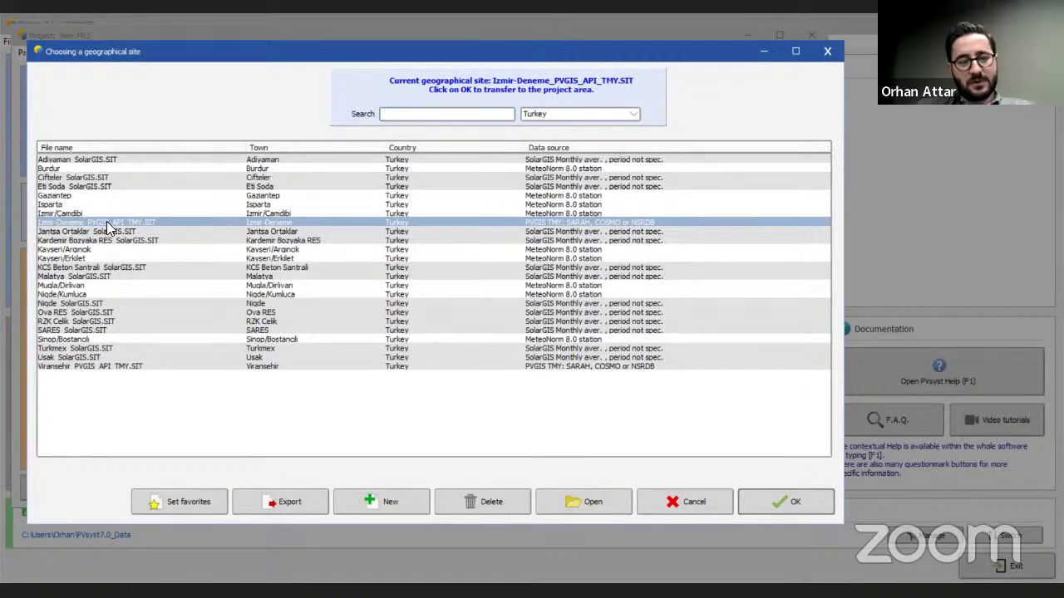
double_click(148, 221)
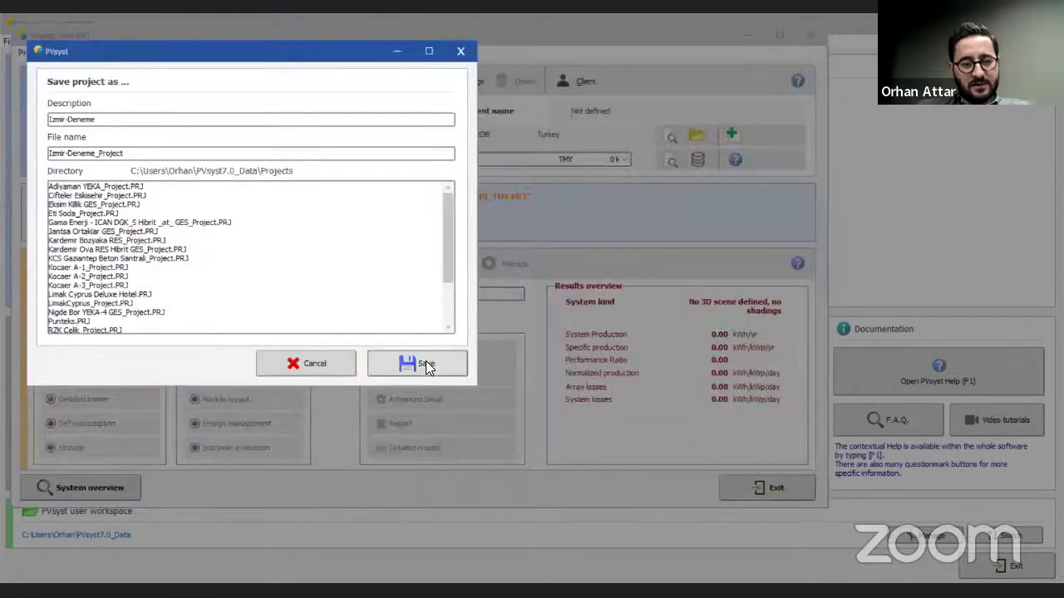
click(426, 361)
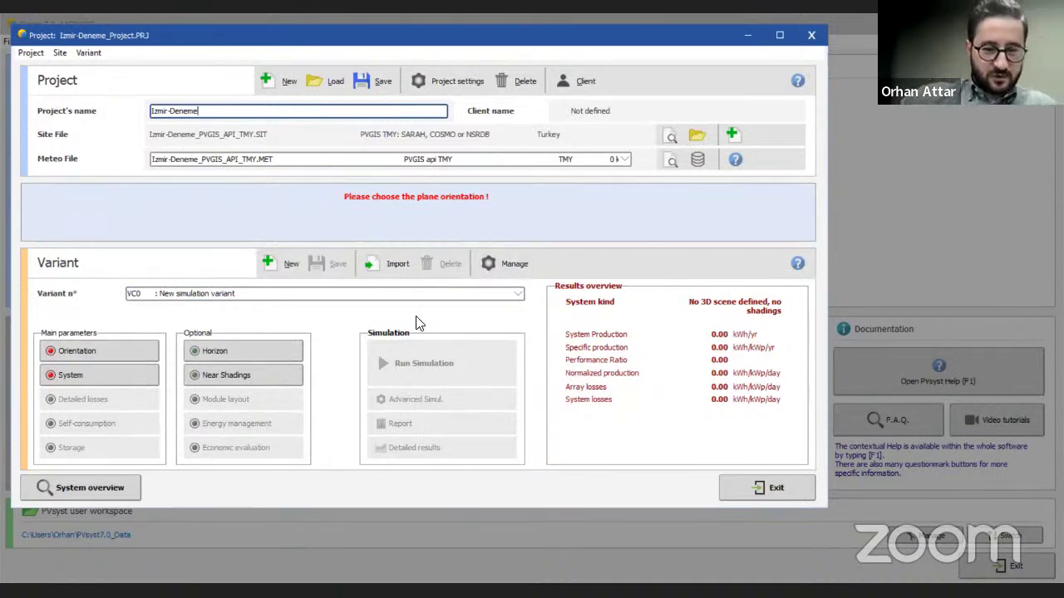
Step: Examine the project's variant list, then the albedo values and reference design temperatures in the project settings
click(519, 296)
click(480, 309)
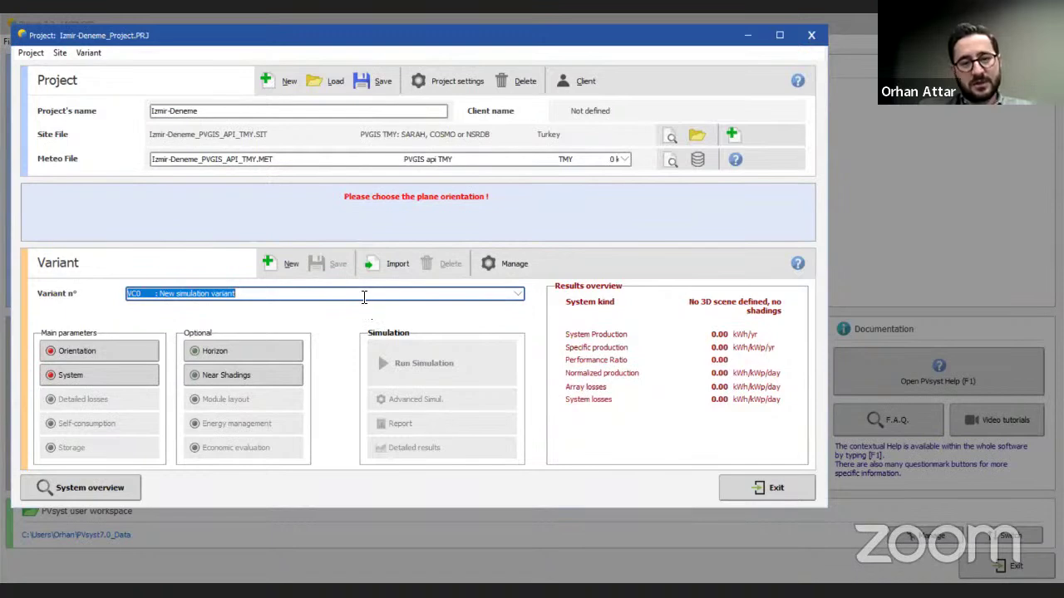
click(429, 79)
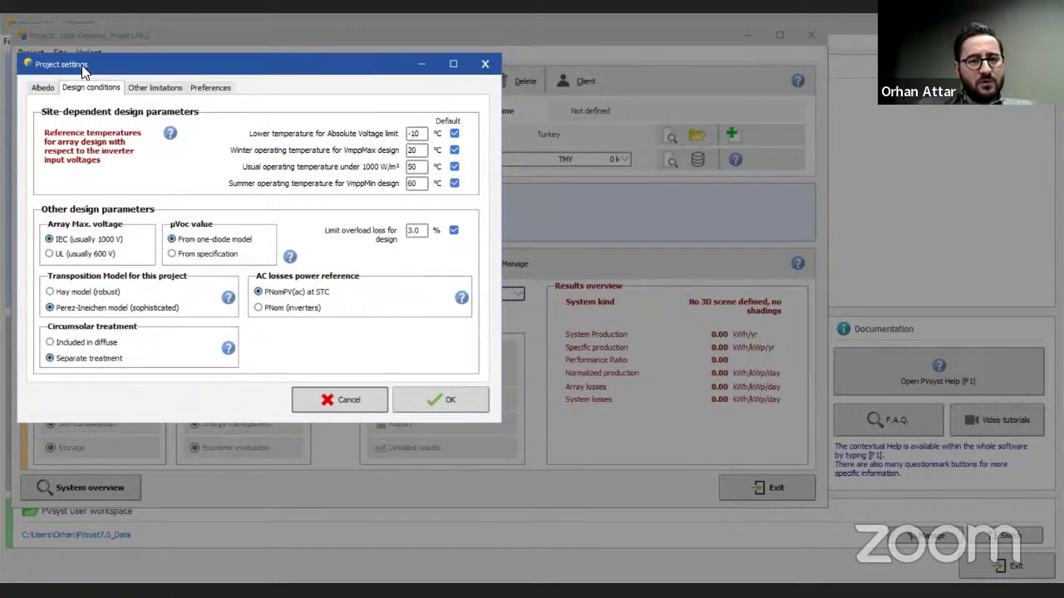
click(50, 87)
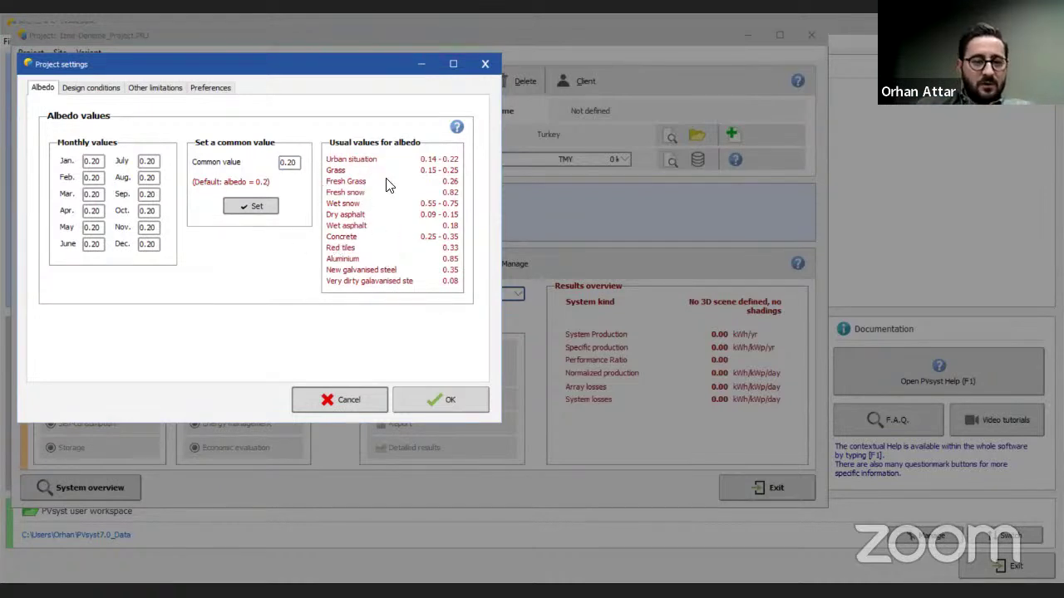
click(93, 89)
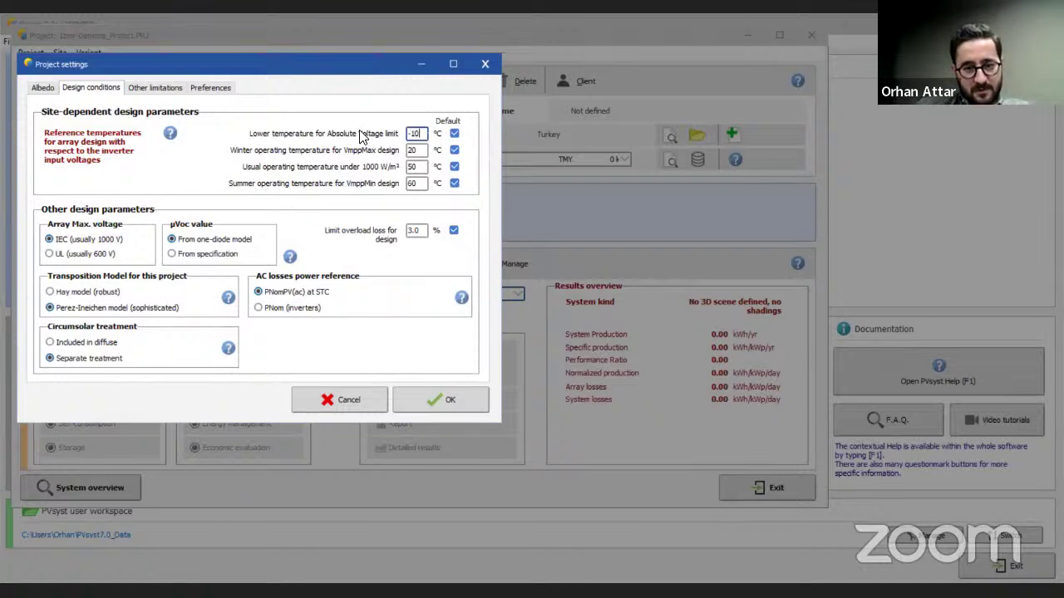
click(417, 150)
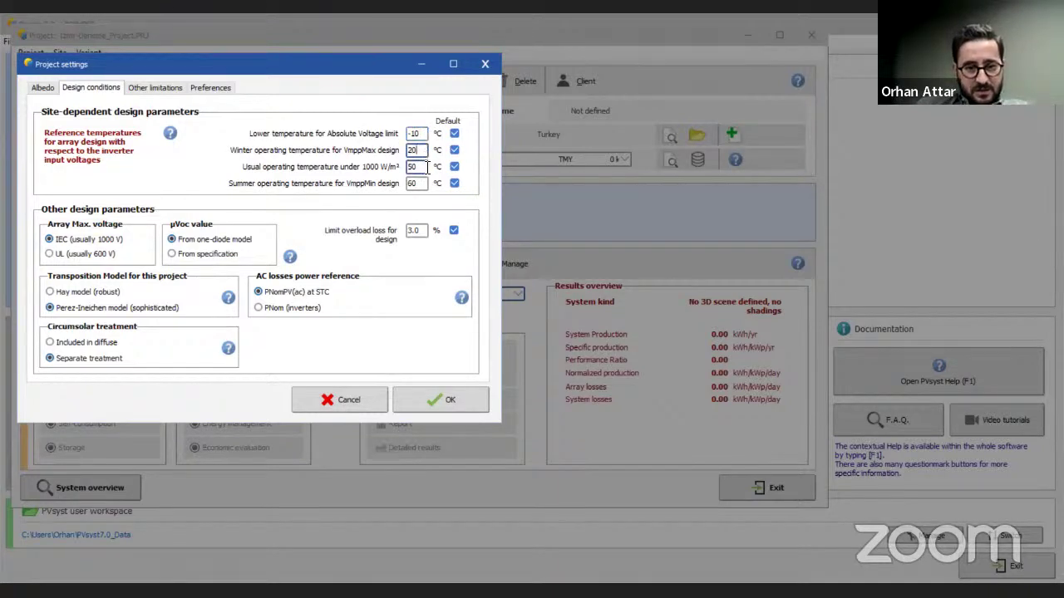
click(424, 134)
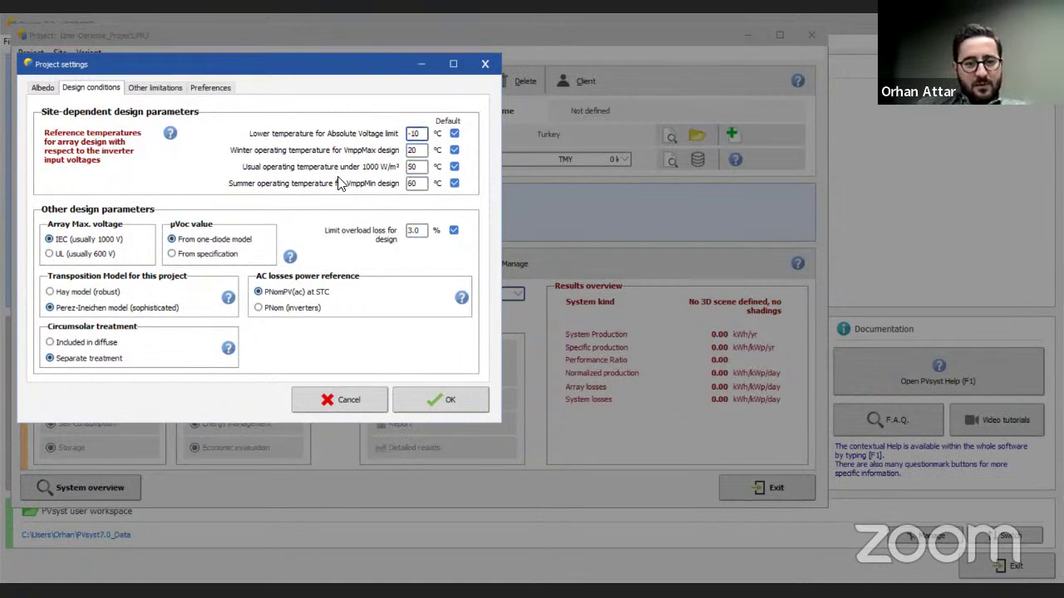
double_click(411, 184)
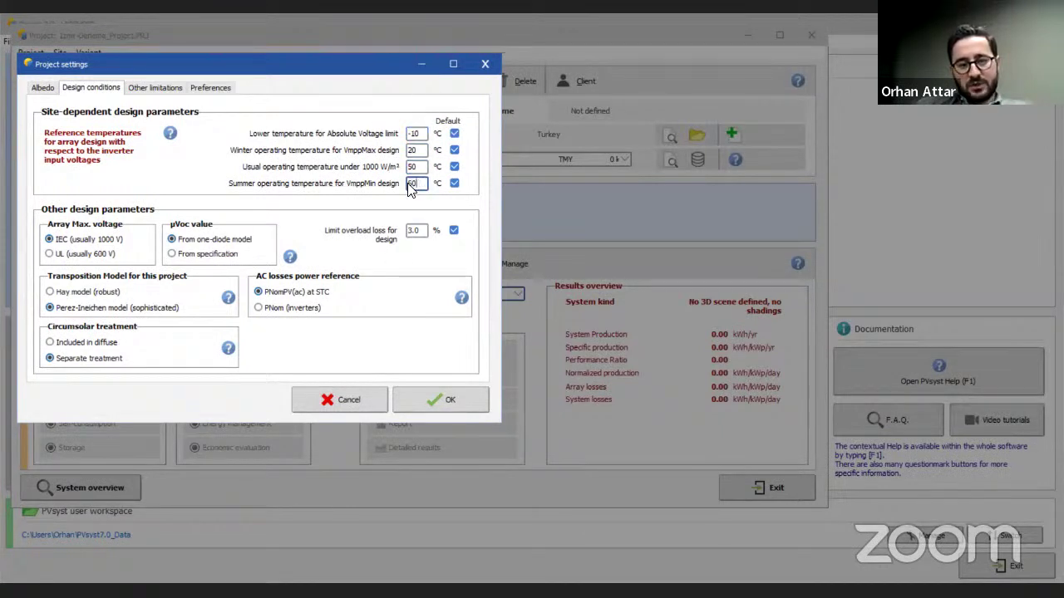
Step: Review the shading limits, the meteo search area preference and the lower design temperature, then leave the project settings without changes
click(176, 93)
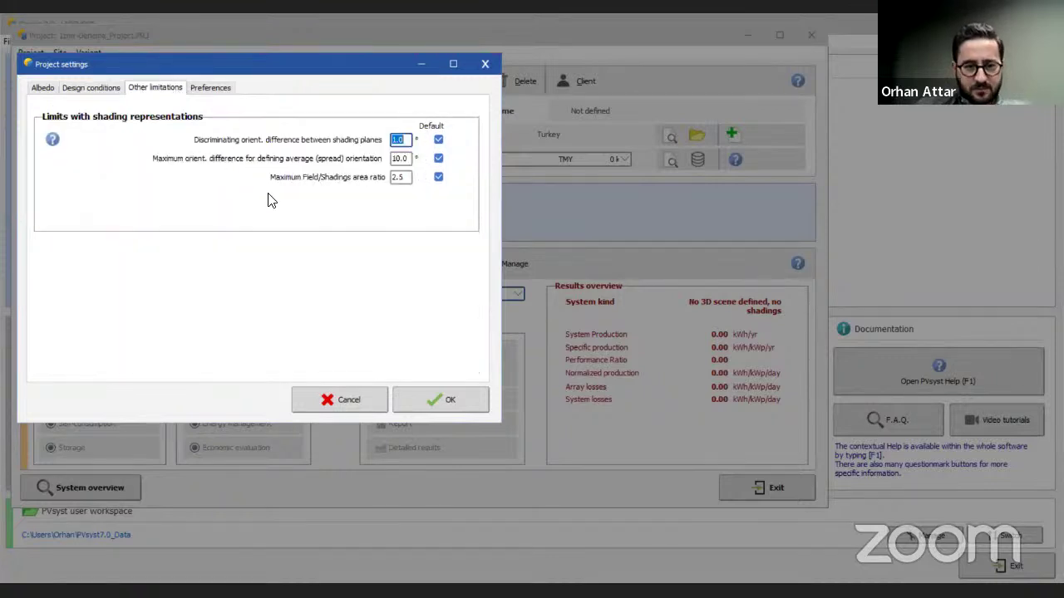
click(204, 86)
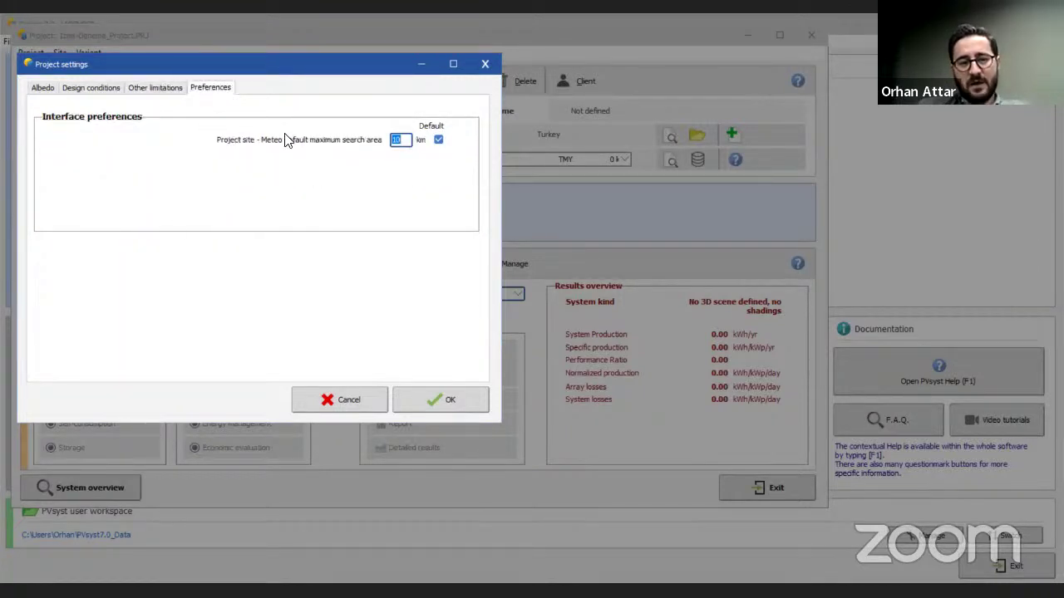
click(176, 86)
click(93, 88)
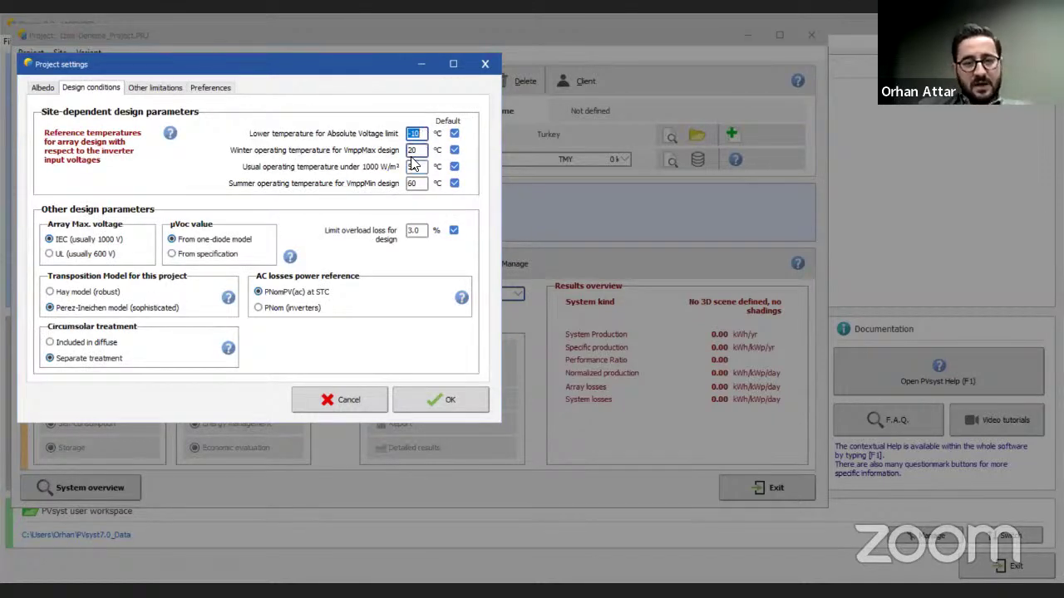
click(424, 134)
double_click(424, 134)
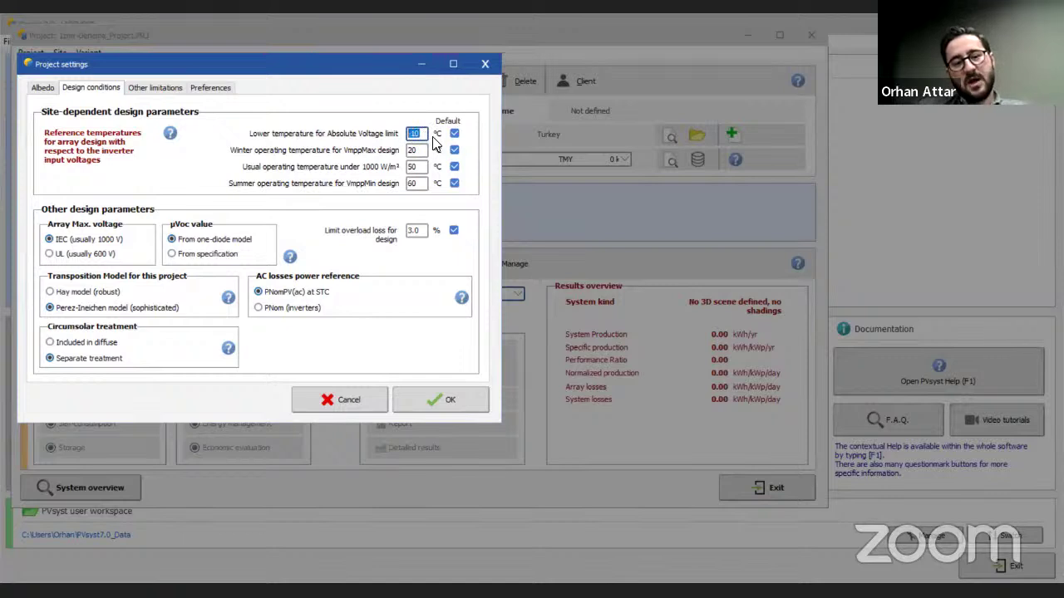
click(423, 138)
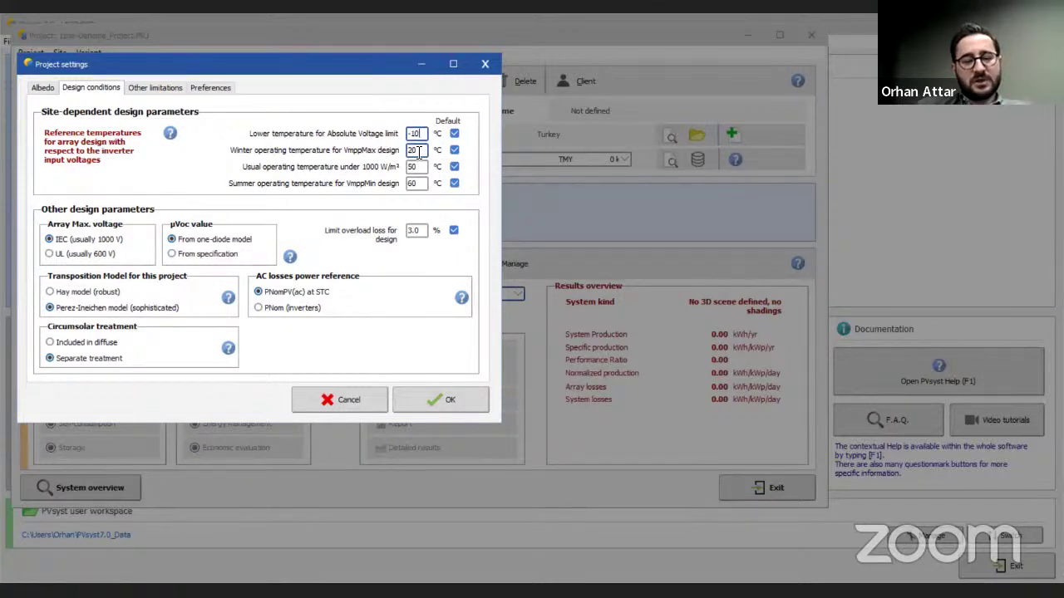
click(333, 402)
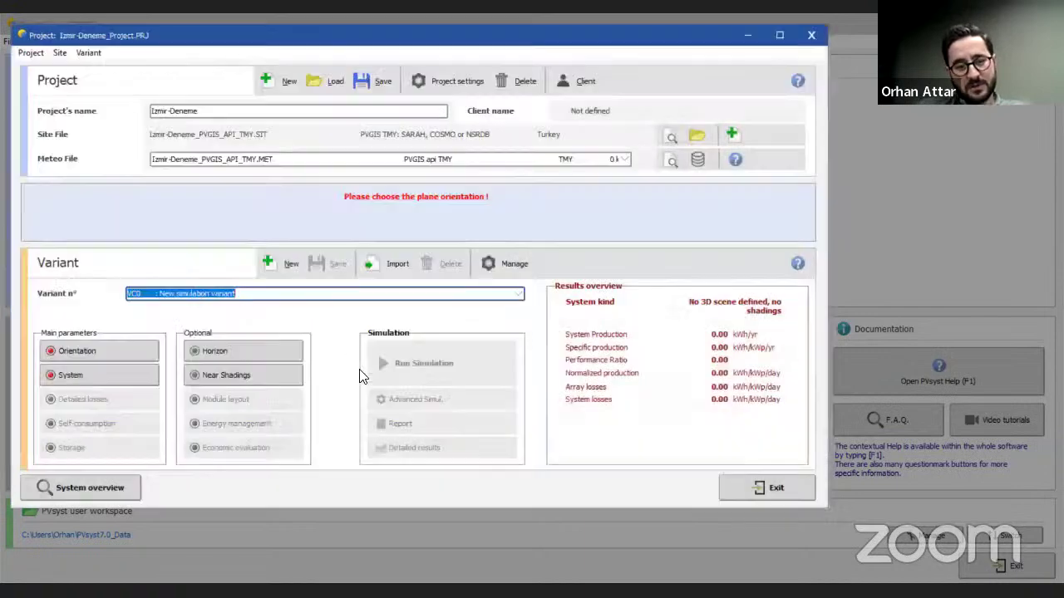
Step: Open the variant's orientation settings, look through the field types and choose Fixed Tilted Plane
click(125, 353)
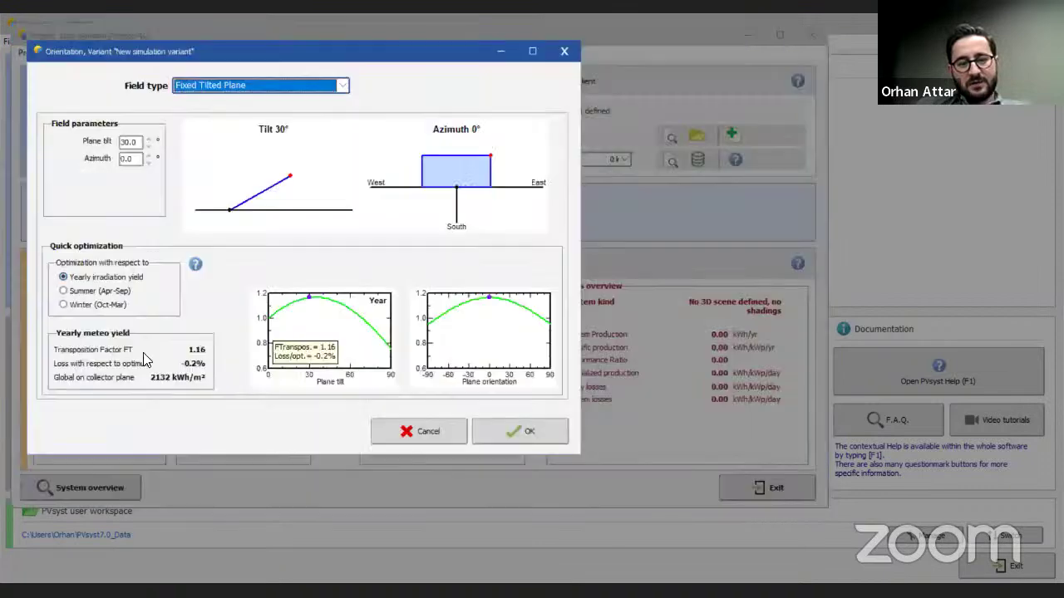
click(259, 87)
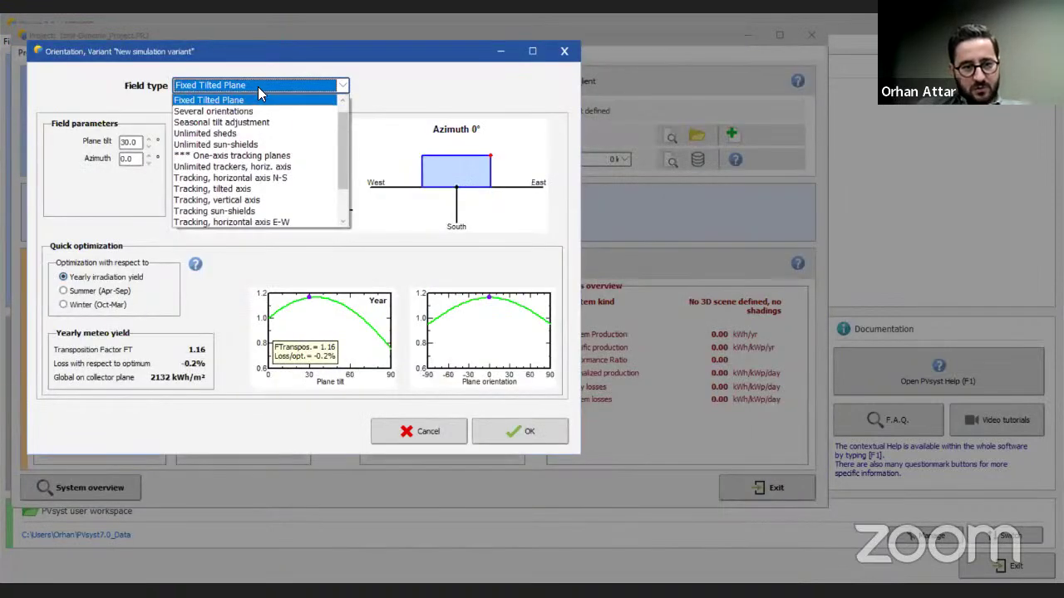
scroll(254, 181, down, 2)
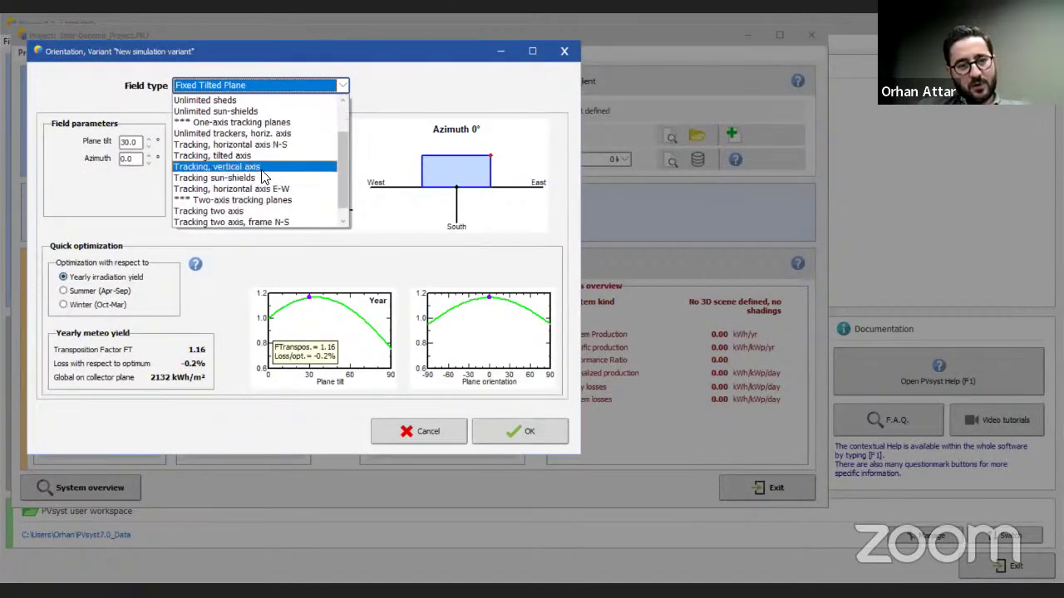
scroll(255, 167, up, 2)
scroll(254, 160, up, 1)
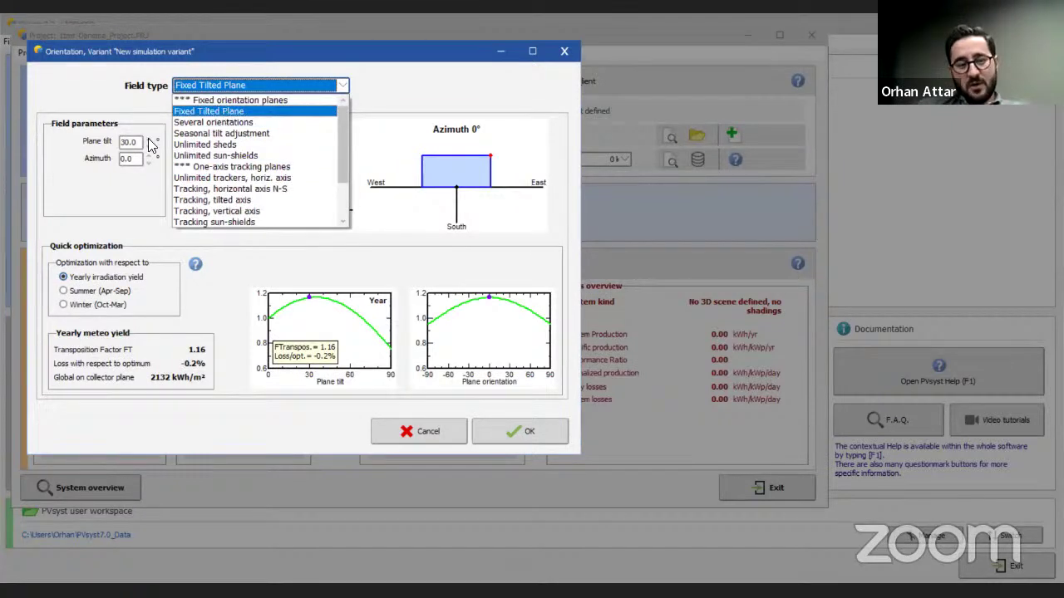
click(225, 114)
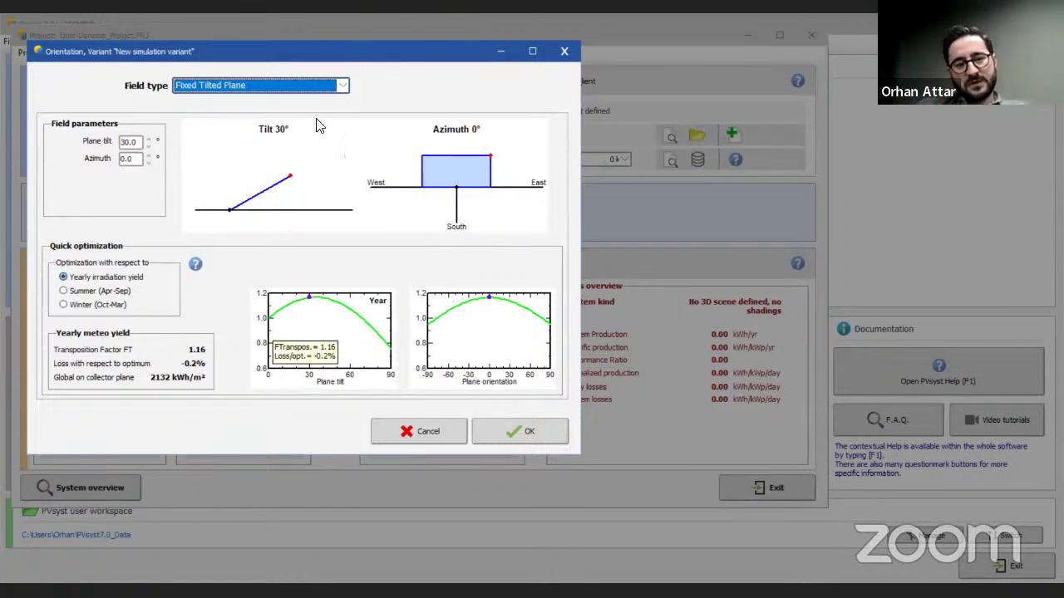
Step: Set the fixed plane's tilt to 10° and its azimuth to 50°
drag(143, 143, 122, 142)
text(10)
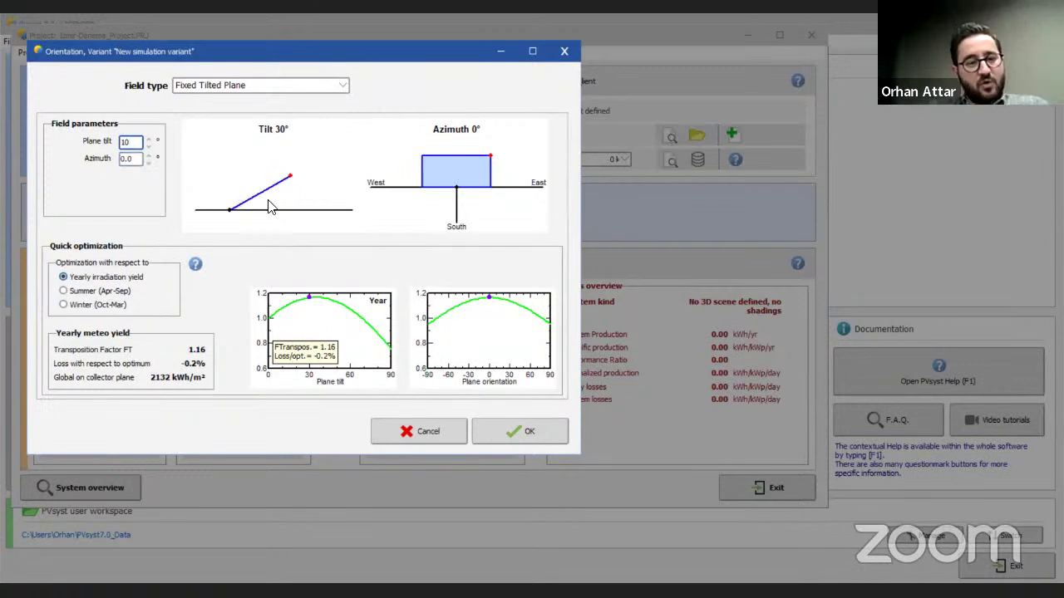
key(Return)
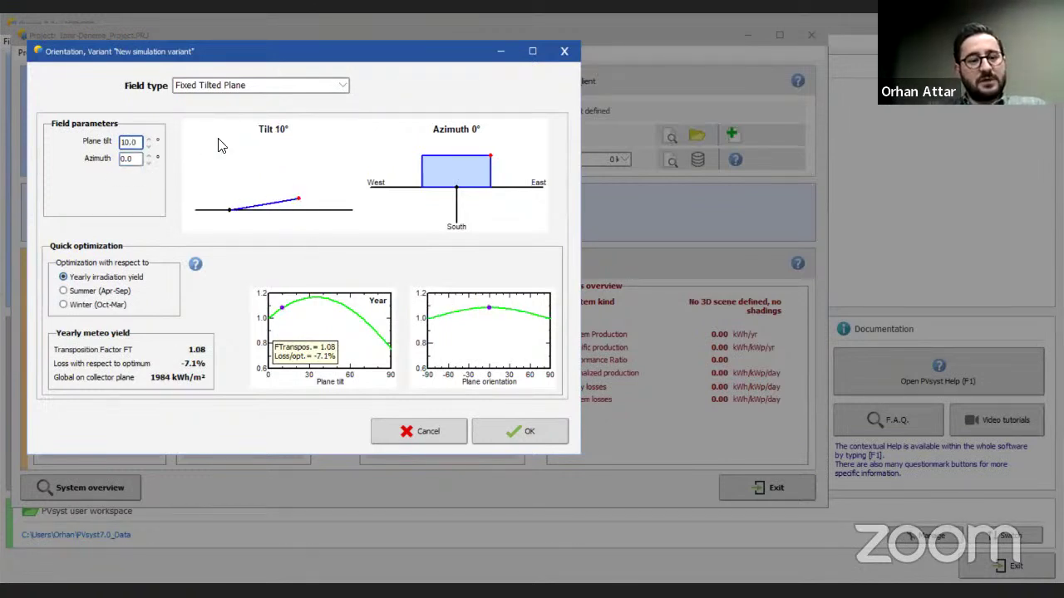
double_click(129, 159)
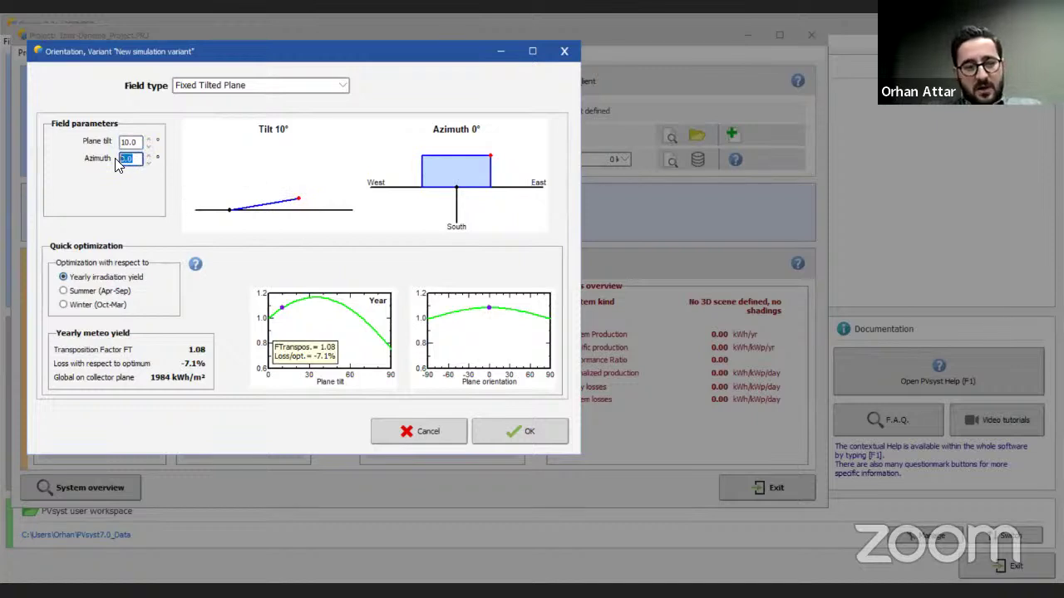
text(50)
click(135, 143)
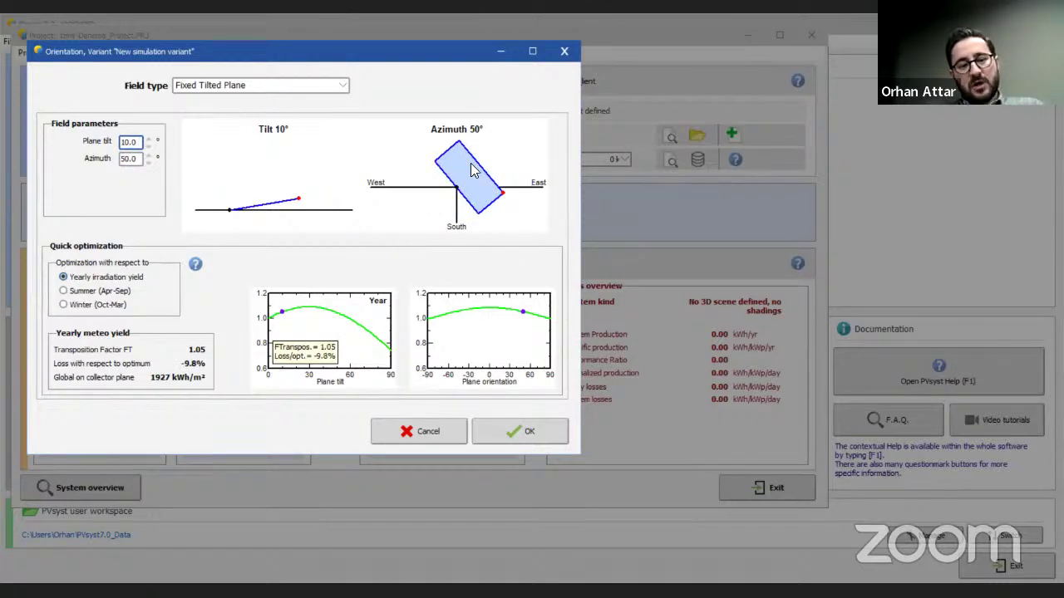
Step: Switch the field type to Several orientations and set the number of orientations to 5
click(131, 159)
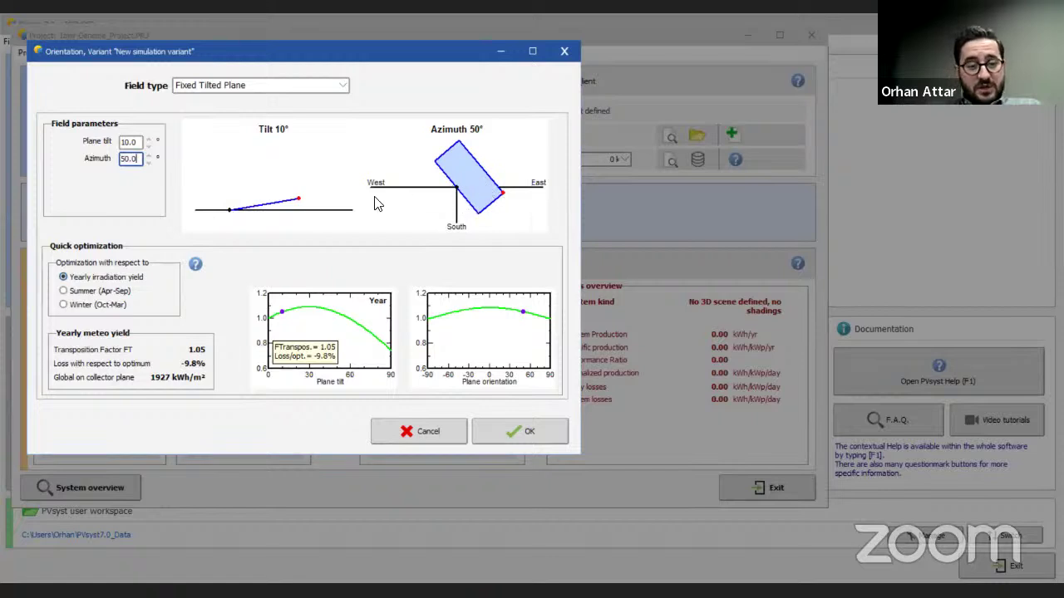
click(230, 84)
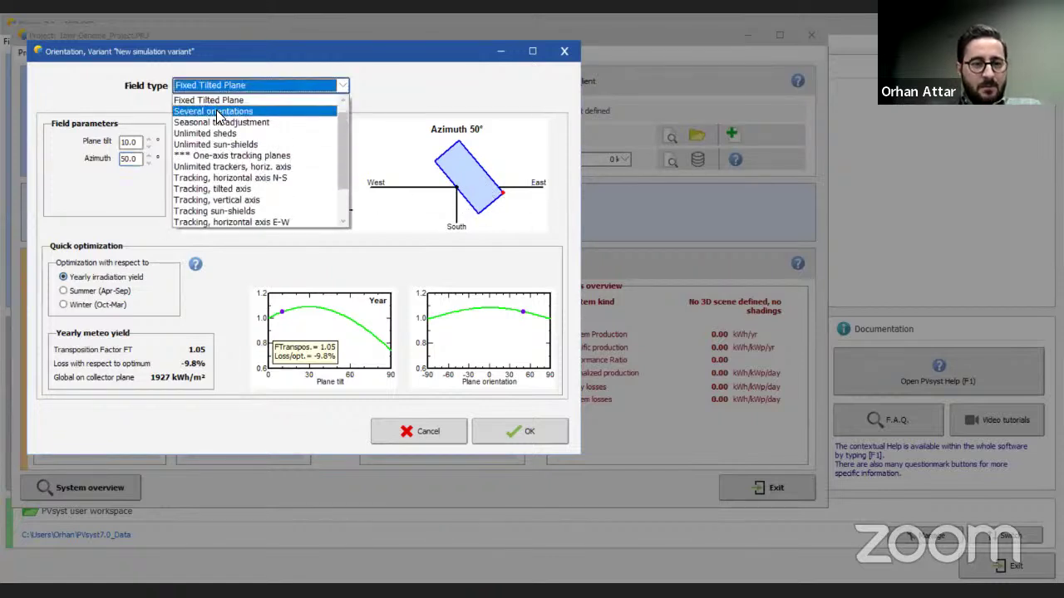
click(220, 111)
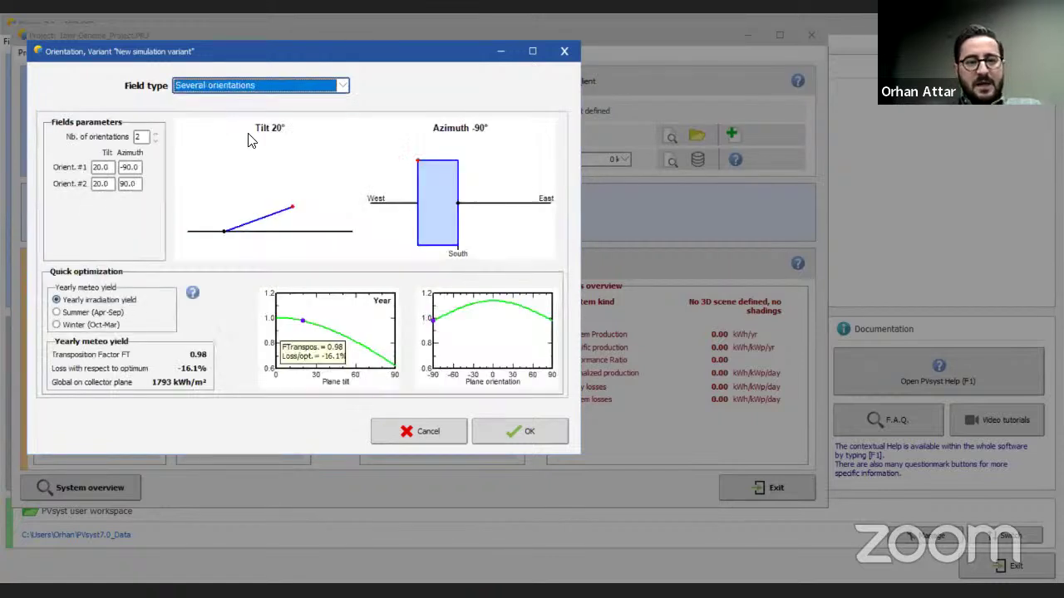
click(156, 135)
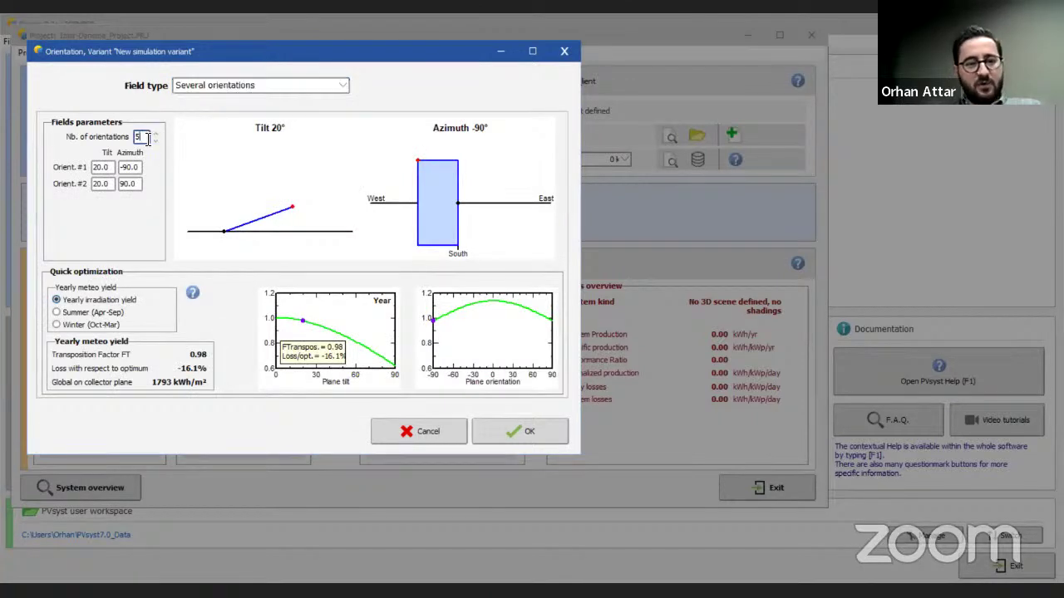
Step: Set the plane tilt to 10° for orientation #1 and to 6° for orientation #2
click(101, 167)
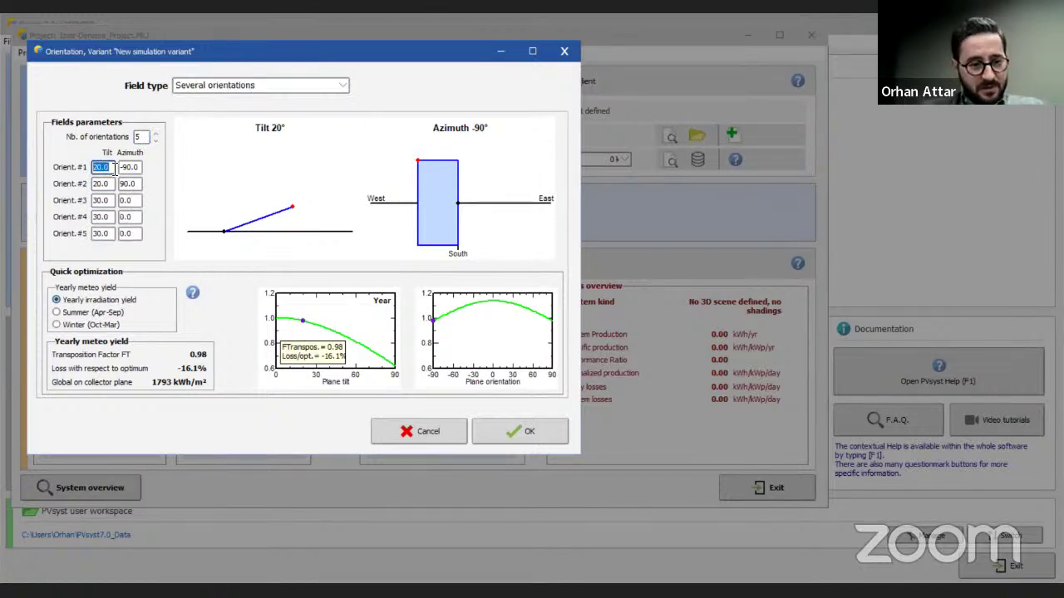
click(114, 167)
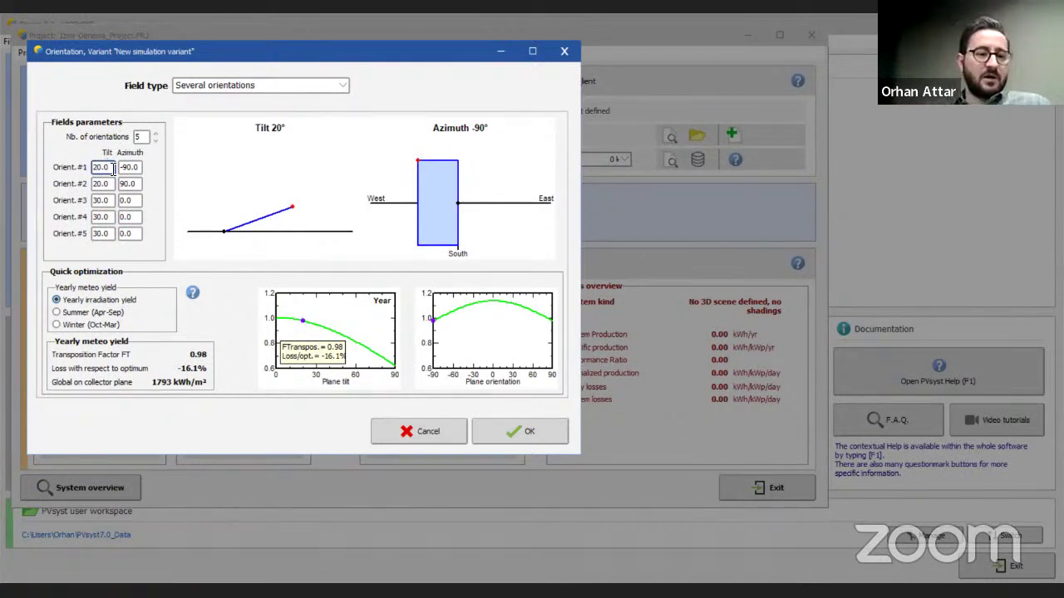
drag(113, 169, 101, 172)
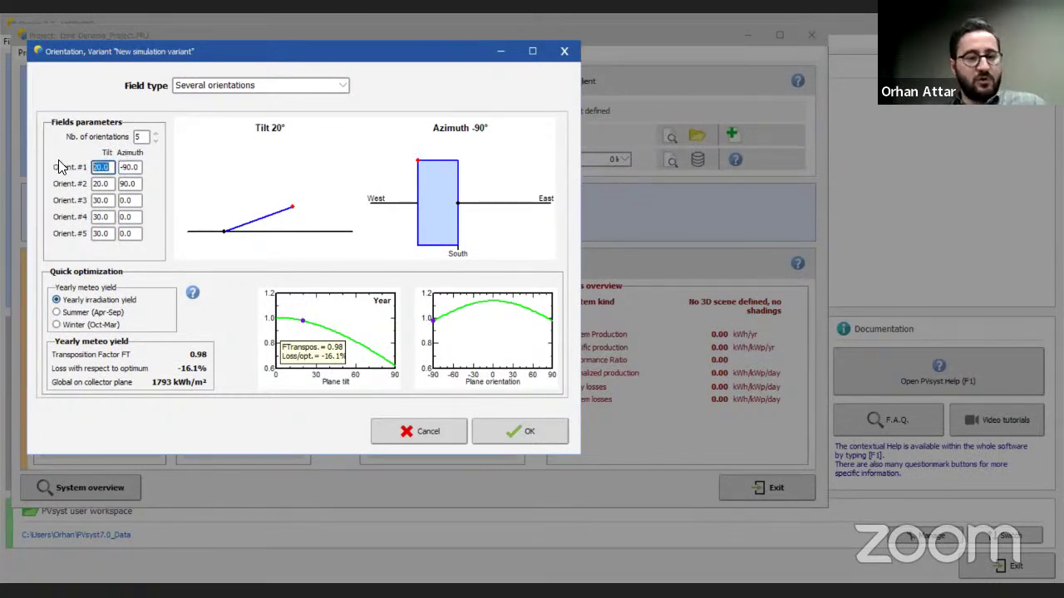
text(10)
drag(111, 184, 96, 185)
text(6)
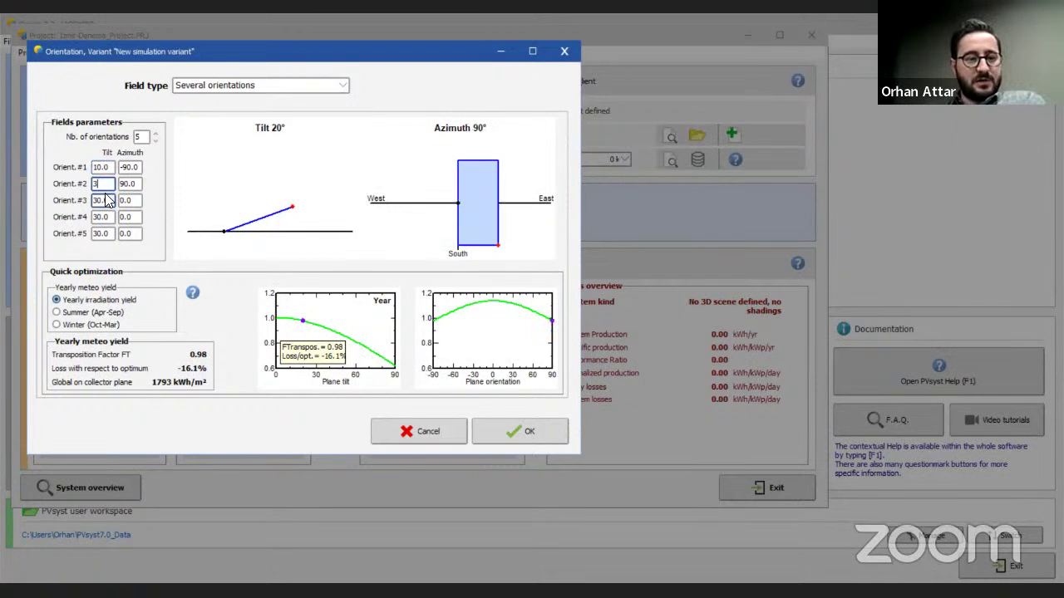
click(105, 200)
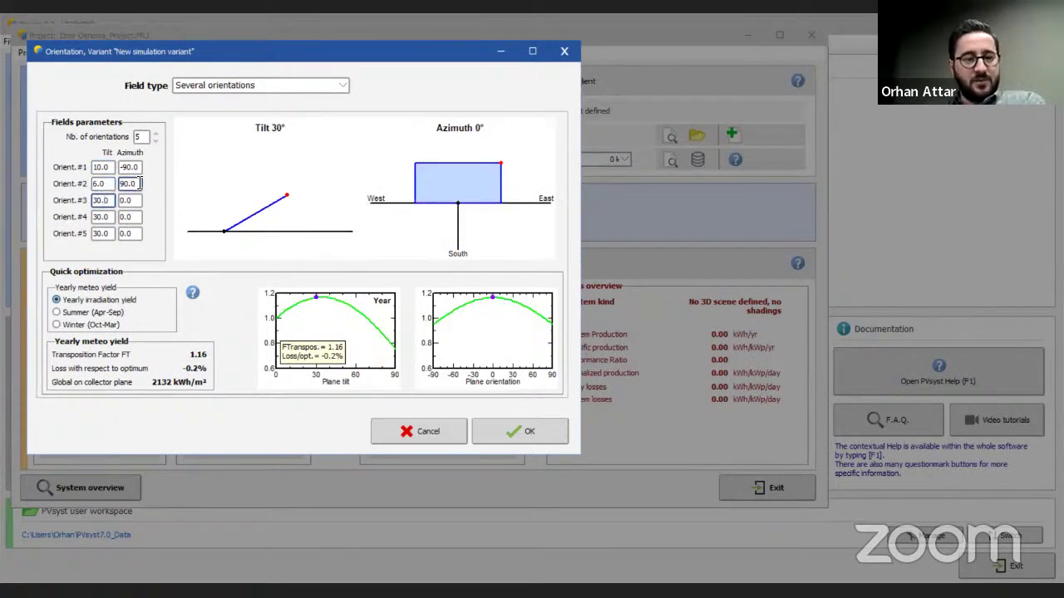
Step: Set the azimuth of orientation #2 to 45° and that of orientation #1 to -45°
drag(137, 184, 108, 172)
text(45)
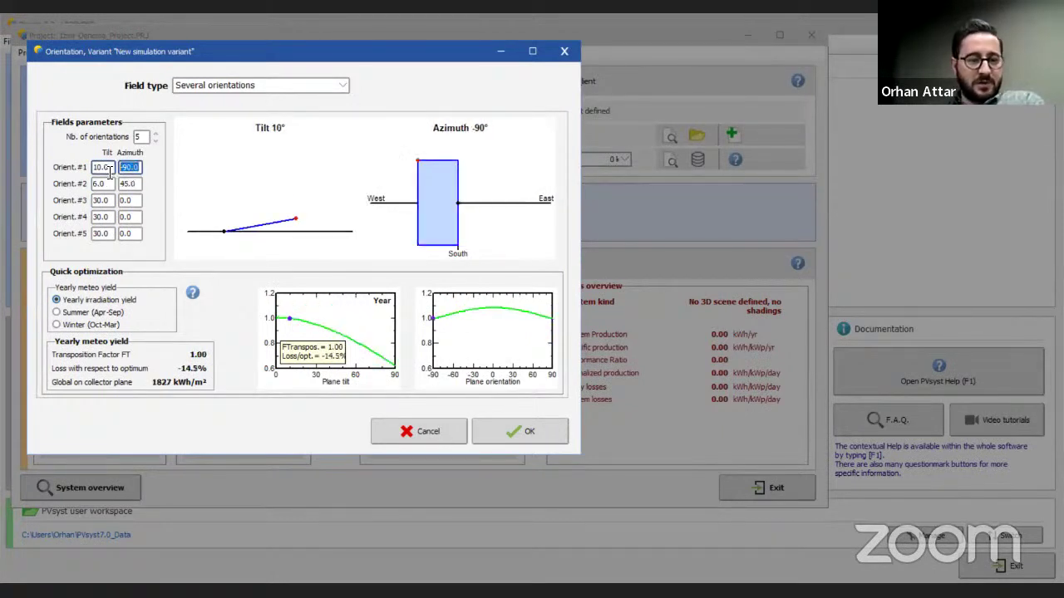
text(-)
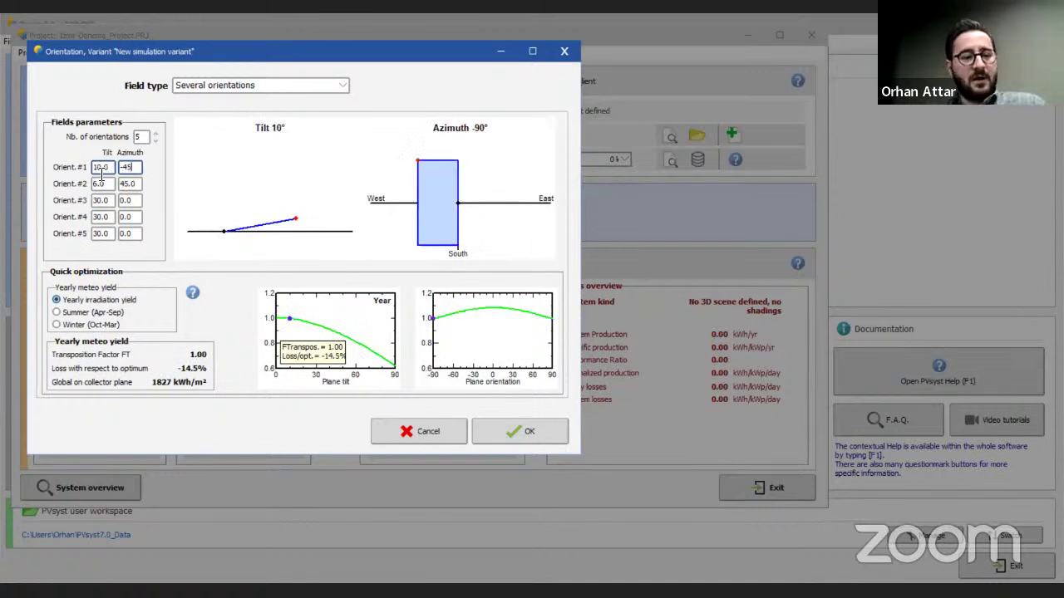
text(45)
click(138, 184)
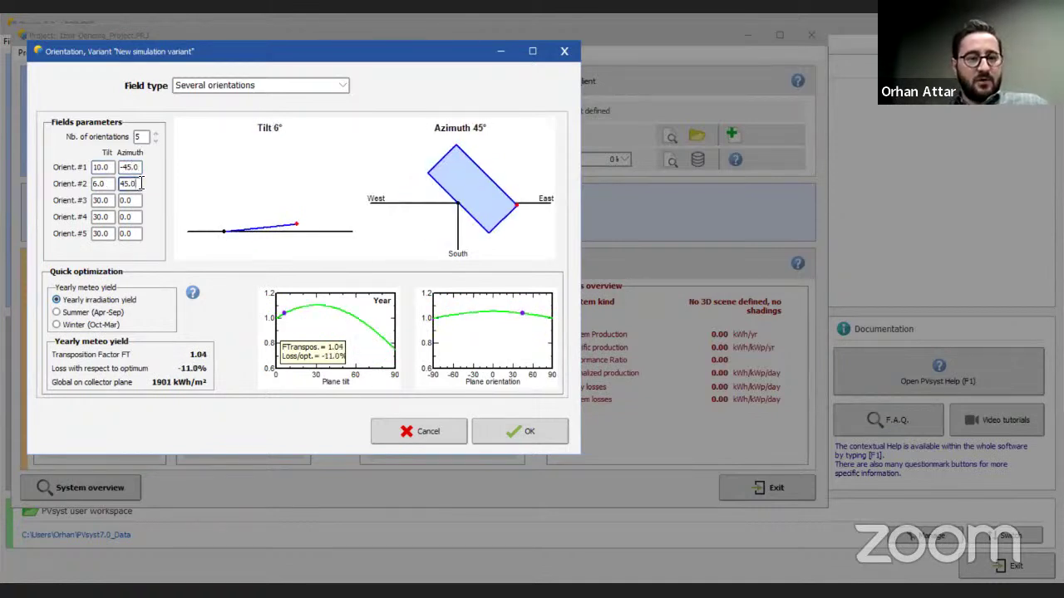
click(130, 217)
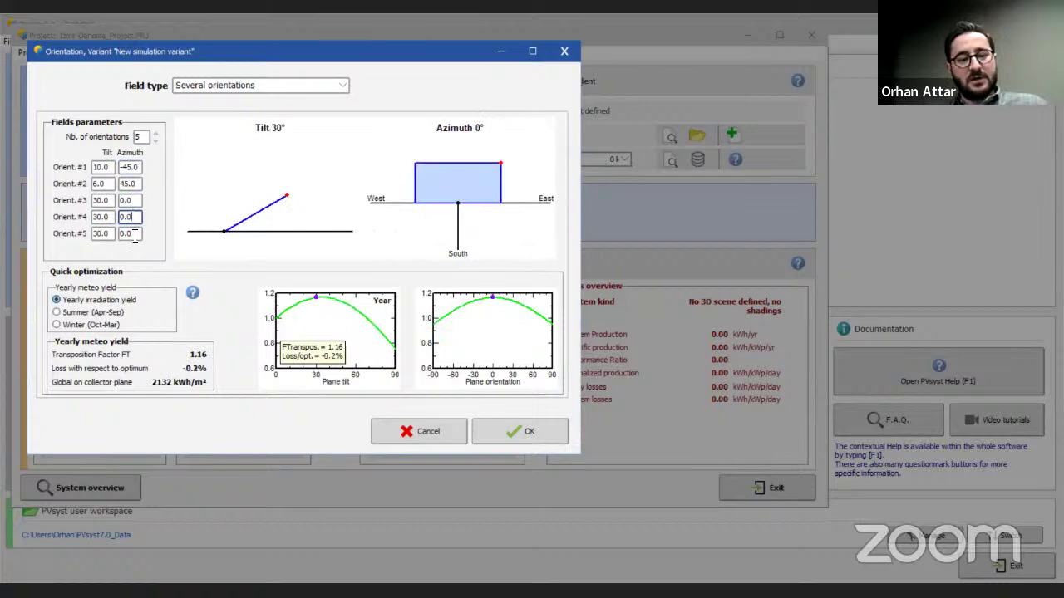
Step: Change the field type to Seasonal tilt adjustment and examine its summer and winter tilt settings
click(275, 85)
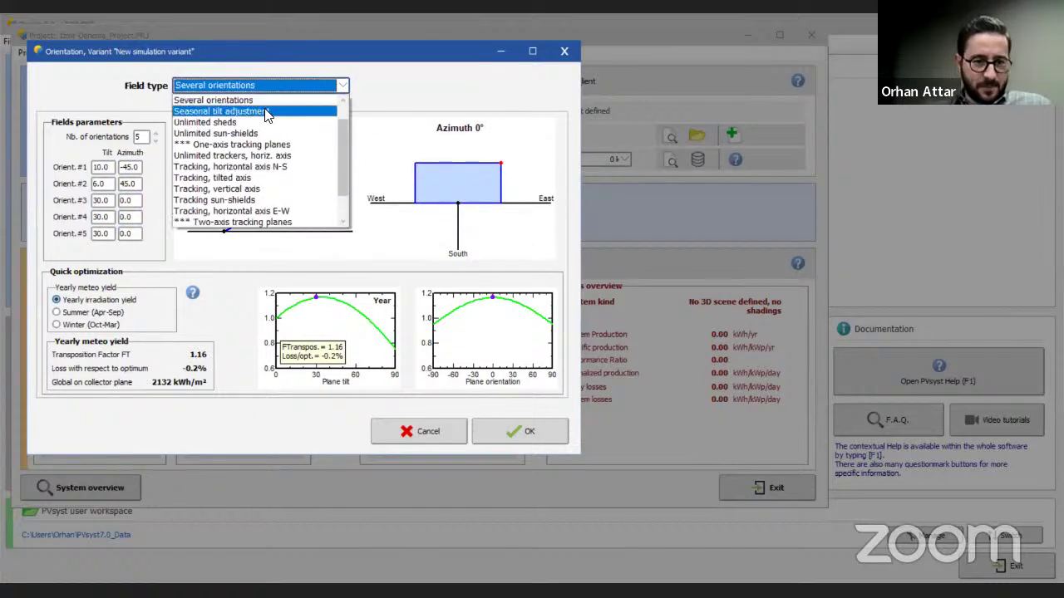
click(262, 111)
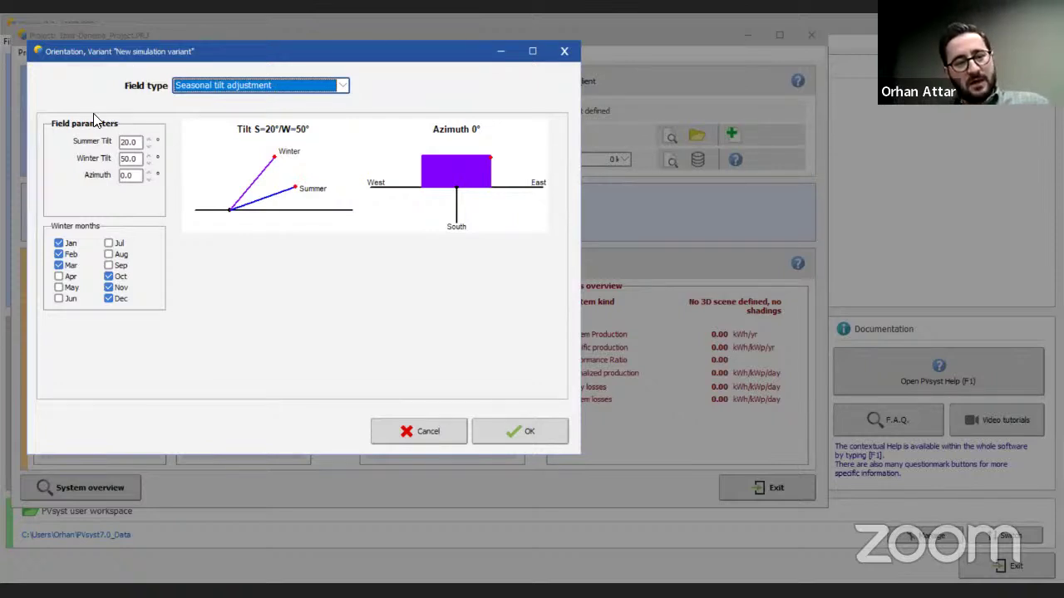
click(133, 142)
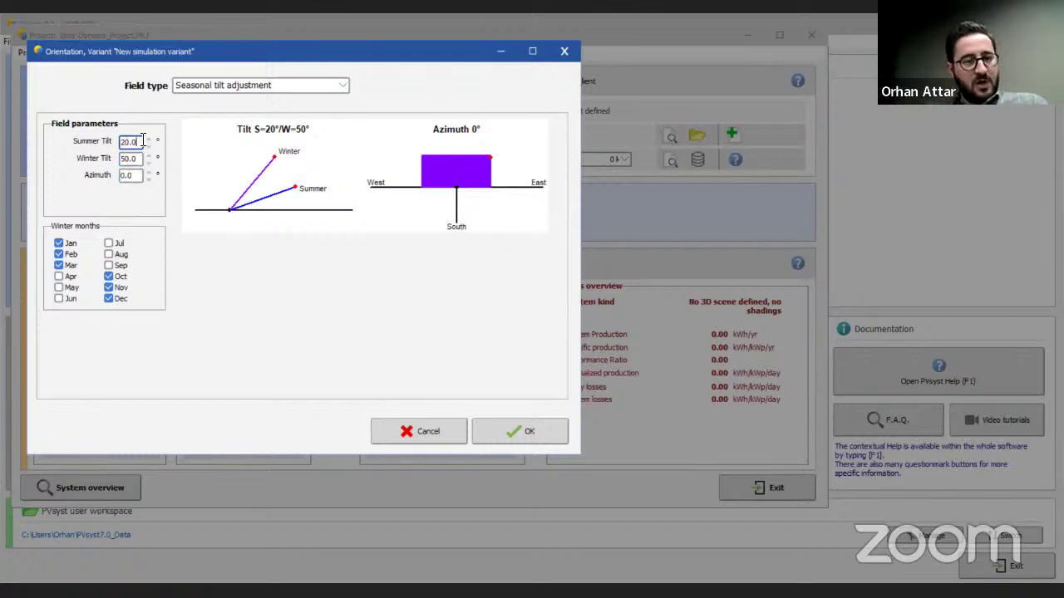
Step: Change the field type to Unlimited sheds and review the plane tilt, azimuth and number of sheds
click(264, 86)
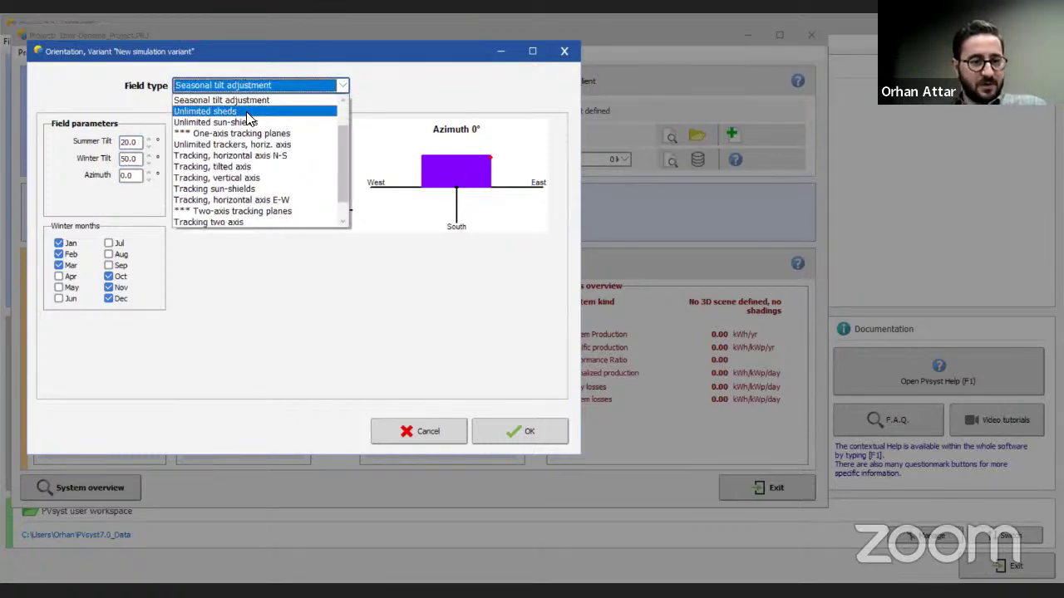
click(218, 111)
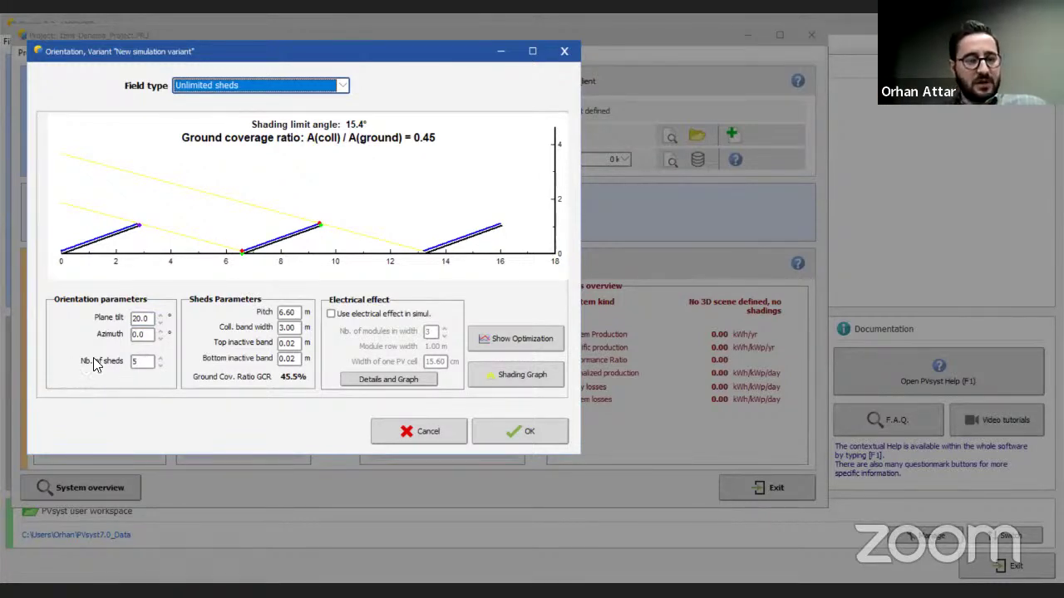
click(153, 319)
click(150, 334)
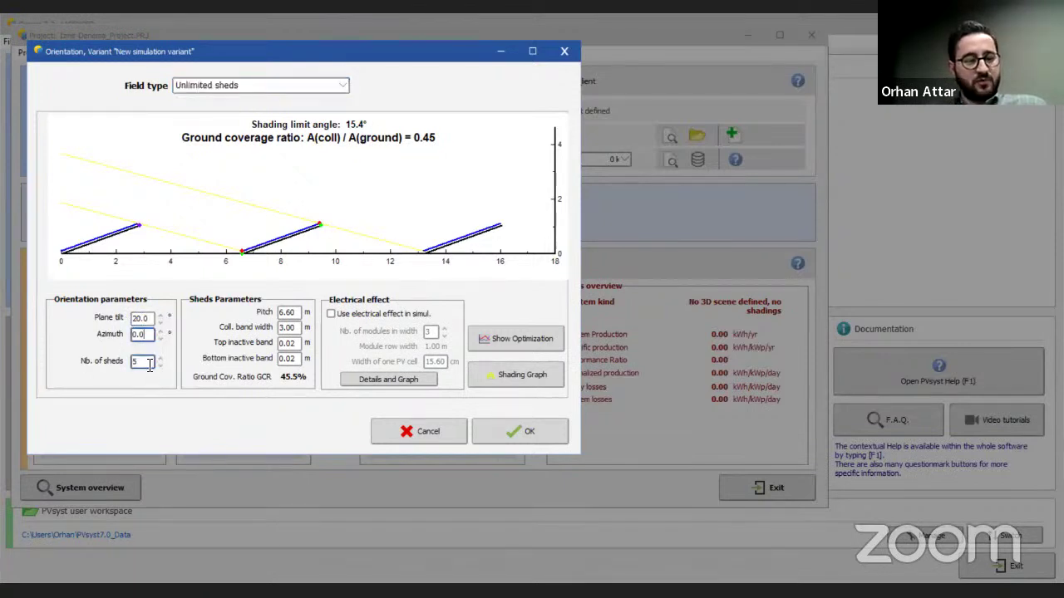
click(150, 364)
double_click(138, 362)
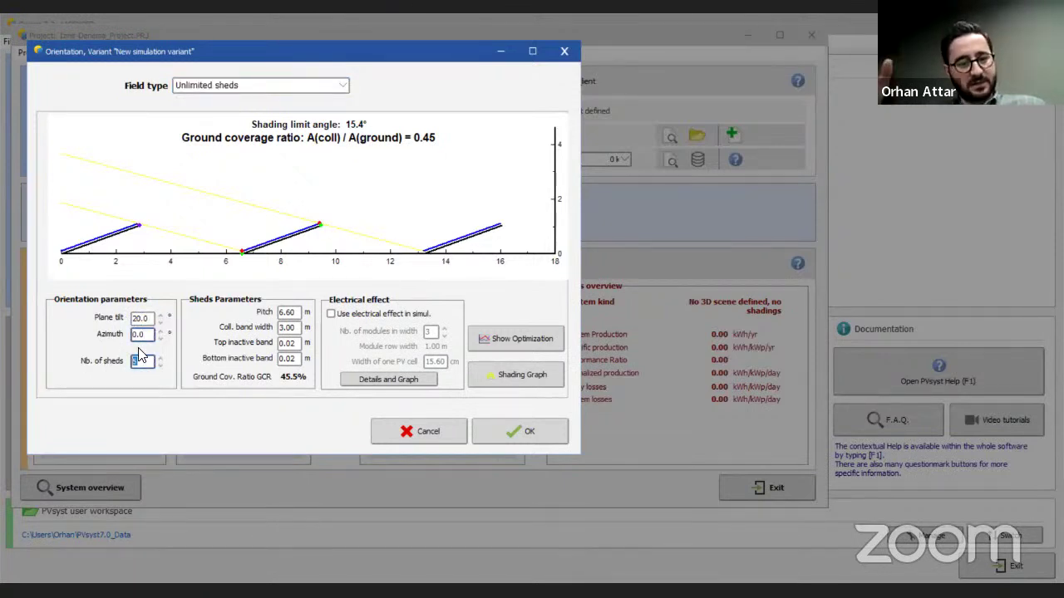
Step: Review the pitch and collector band width of the unlimited sheds
click(296, 327)
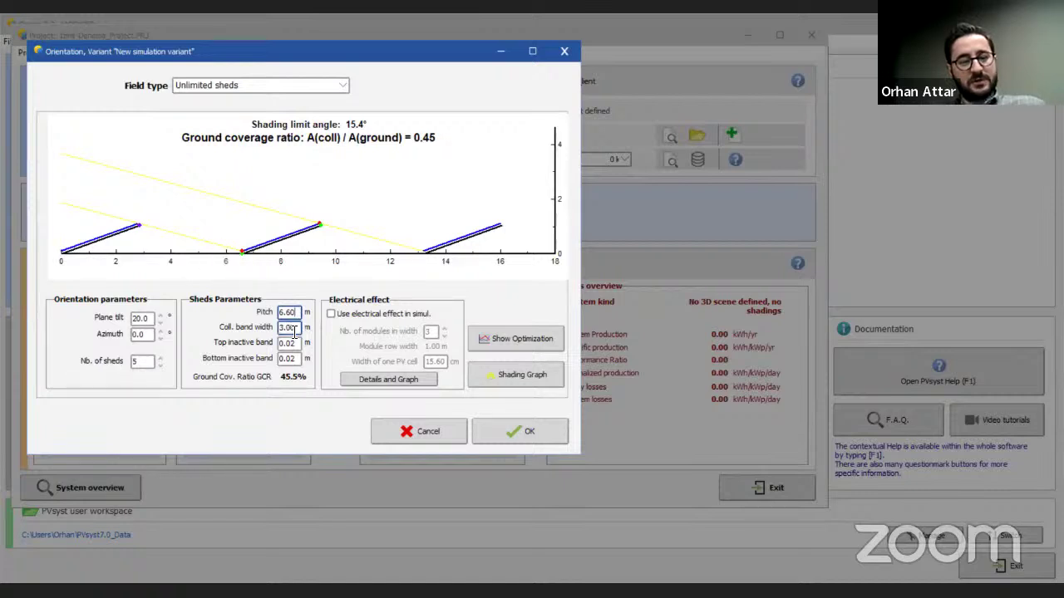
drag(300, 312, 272, 313)
key(Tab)
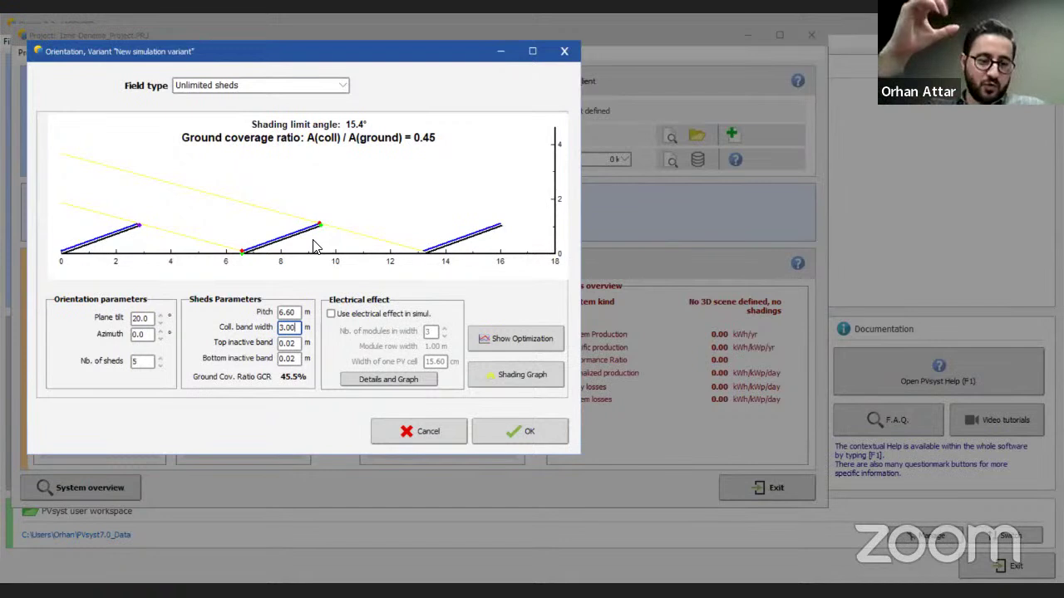
click(289, 312)
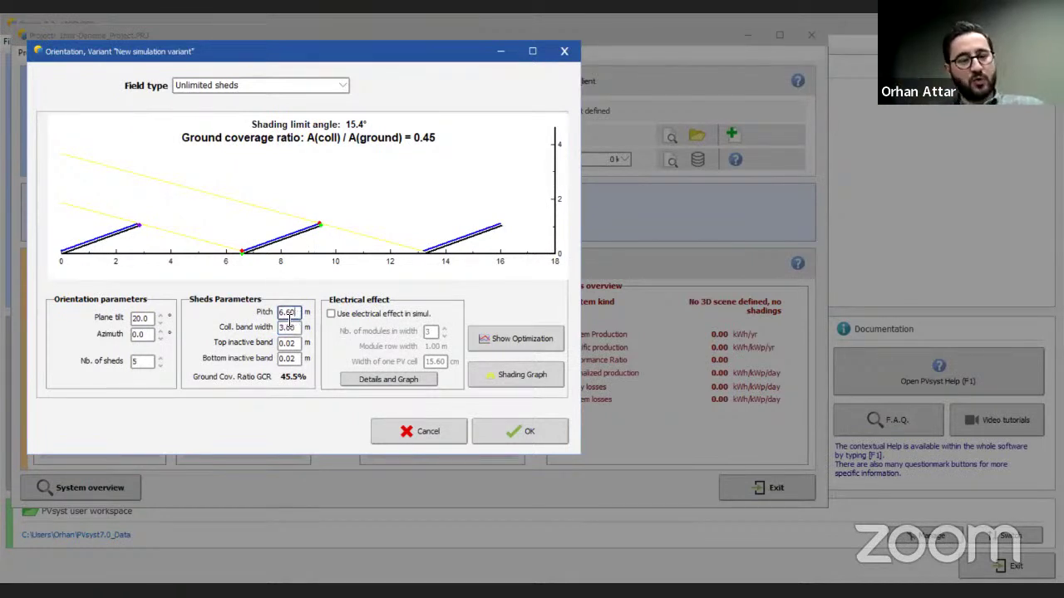
double_click(291, 313)
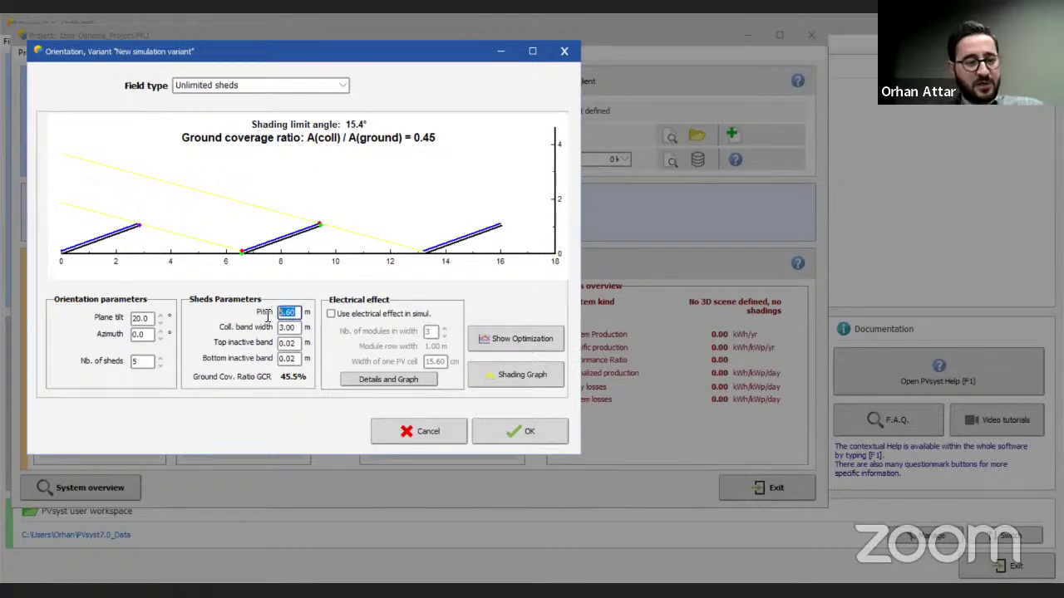
key(Tab)
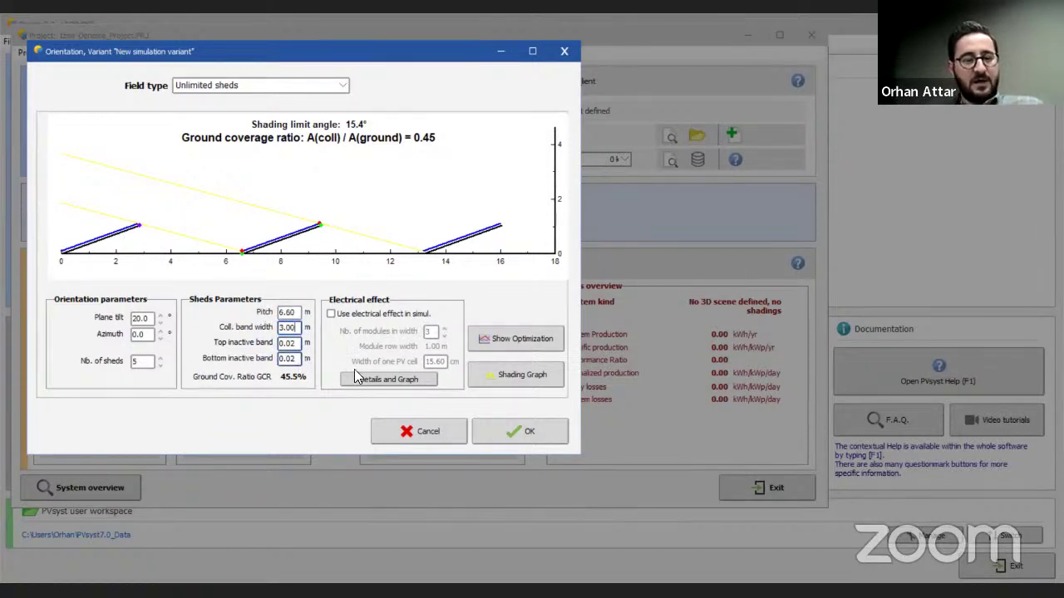
Step: Set both the top and bottom inactive bands of the sheds to 0.00 m
double_click(293, 347)
click(287, 358)
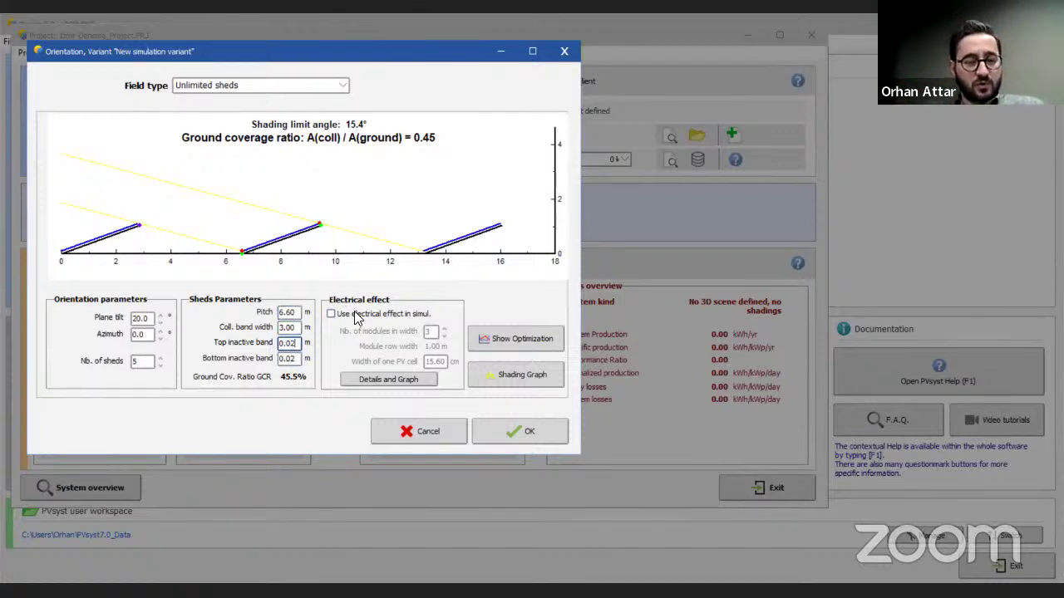
double_click(299, 359)
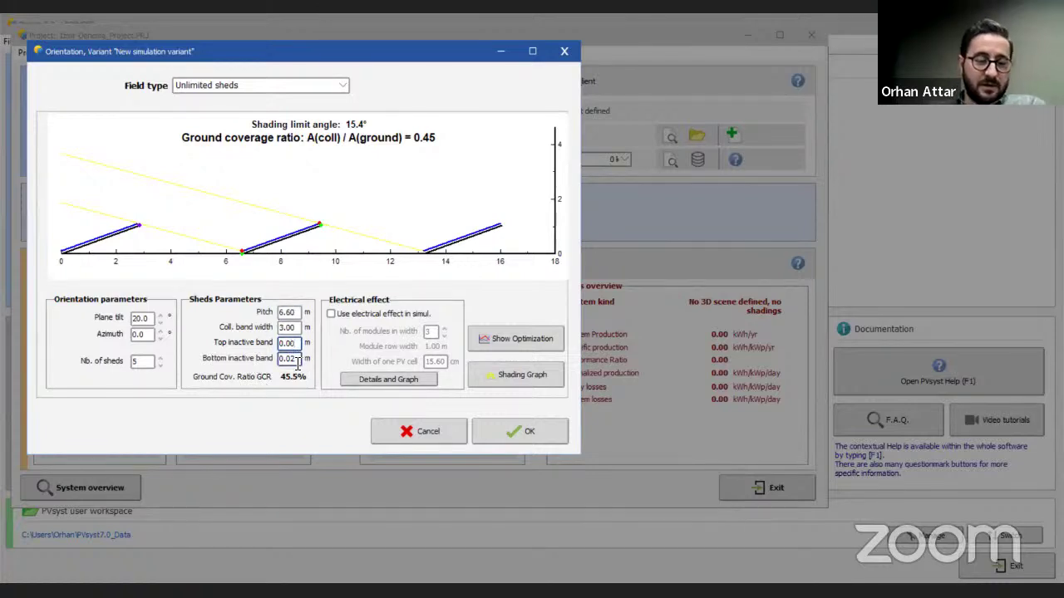
text(0.00)
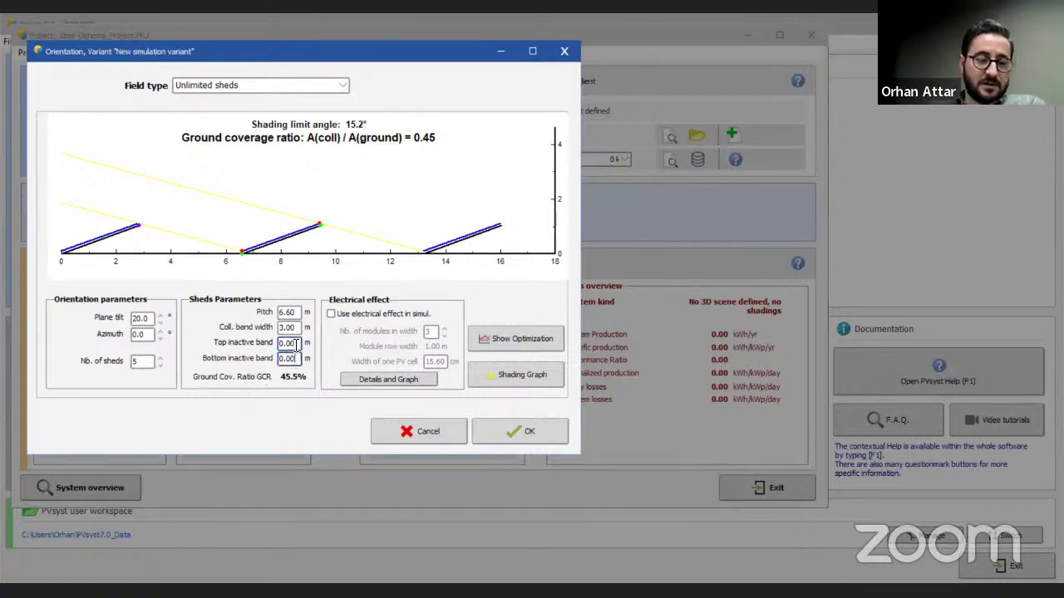
Step: Enable the electrical effect in the simulation and set 2 transverse strings across the row width in its detailed configuration
click(333, 315)
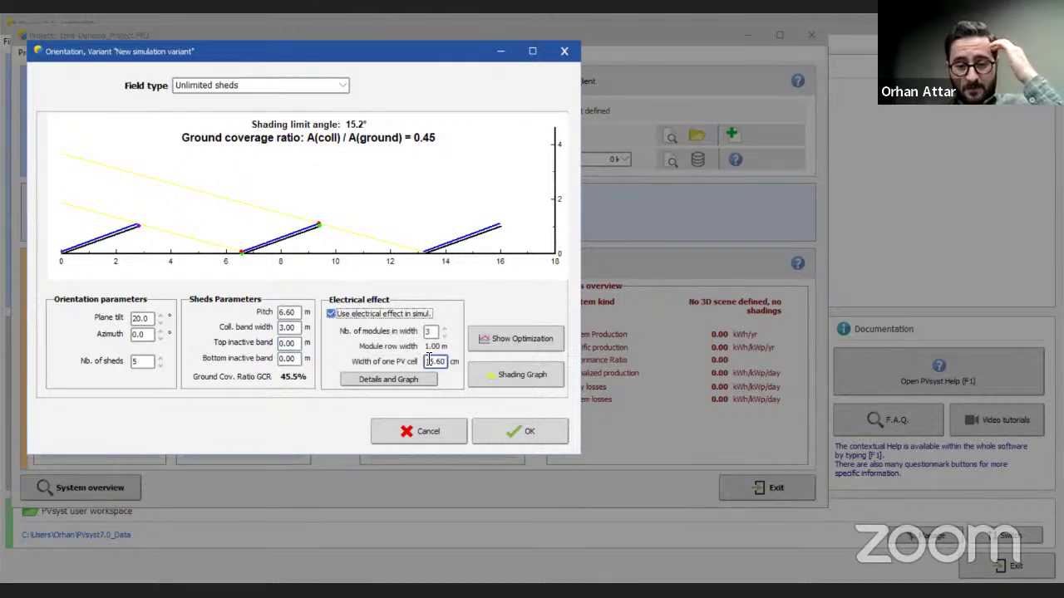
click(389, 379)
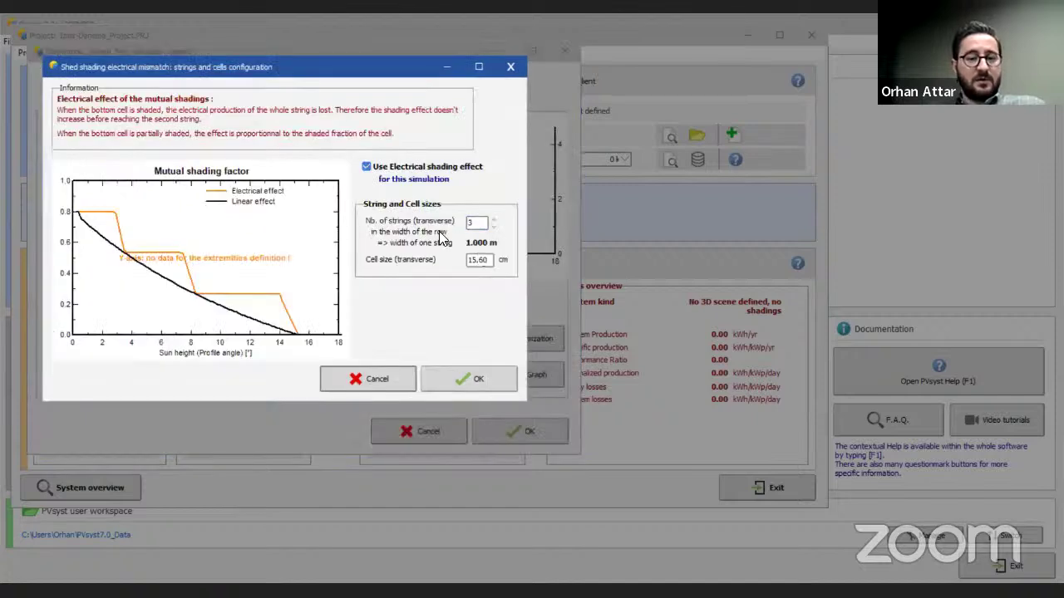
text(3)
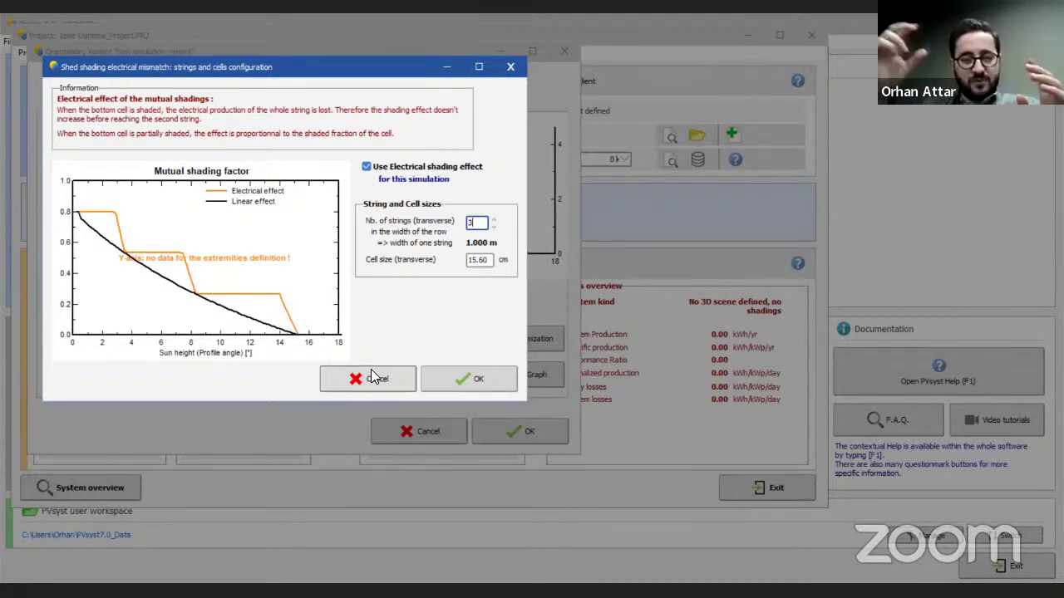
click(493, 226)
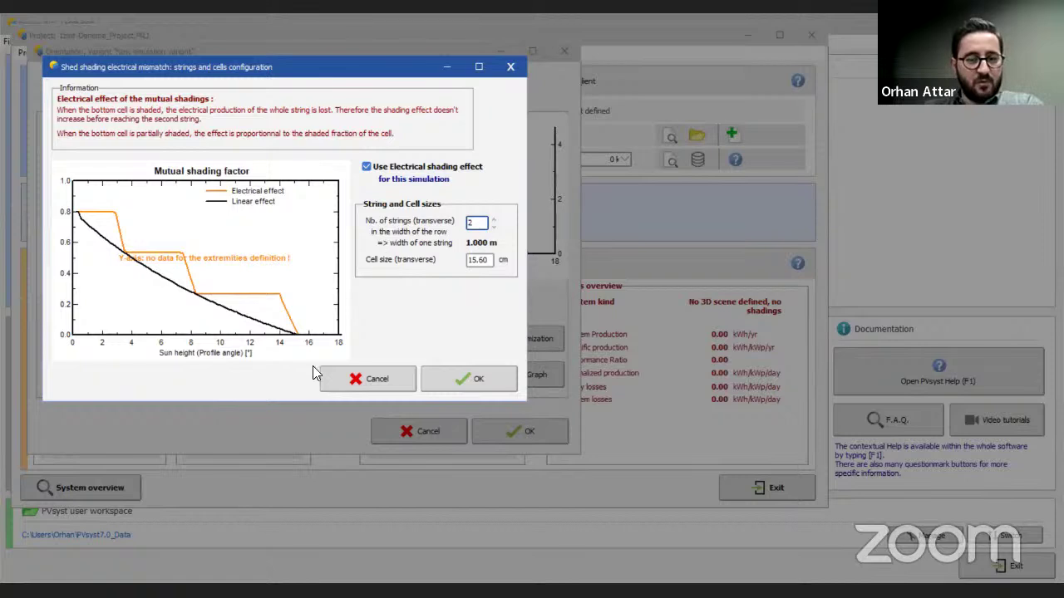
click(467, 373)
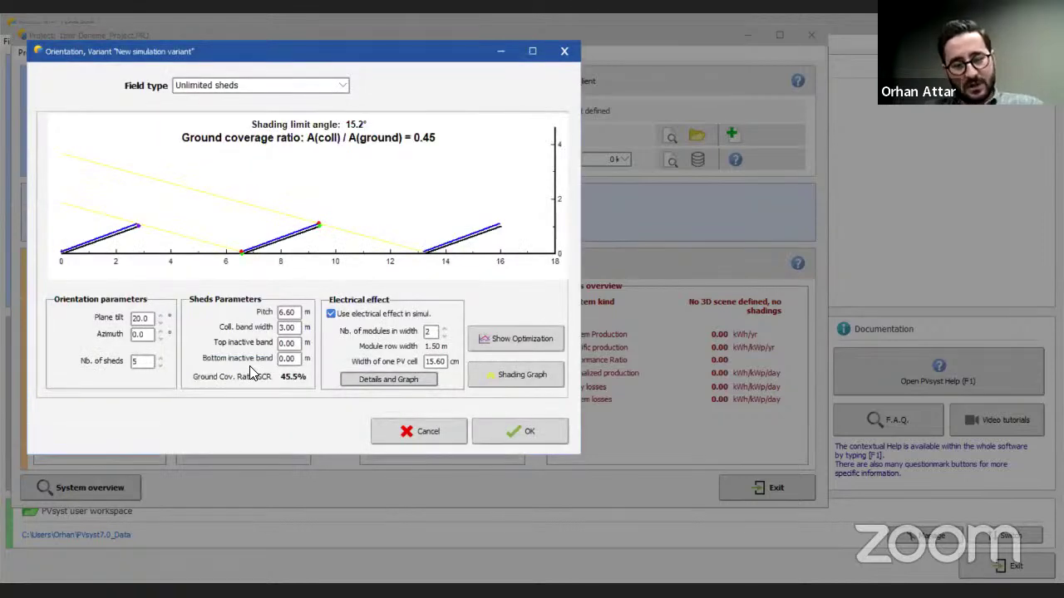
Step: Change the field type to Unlimited sun-shields
click(337, 86)
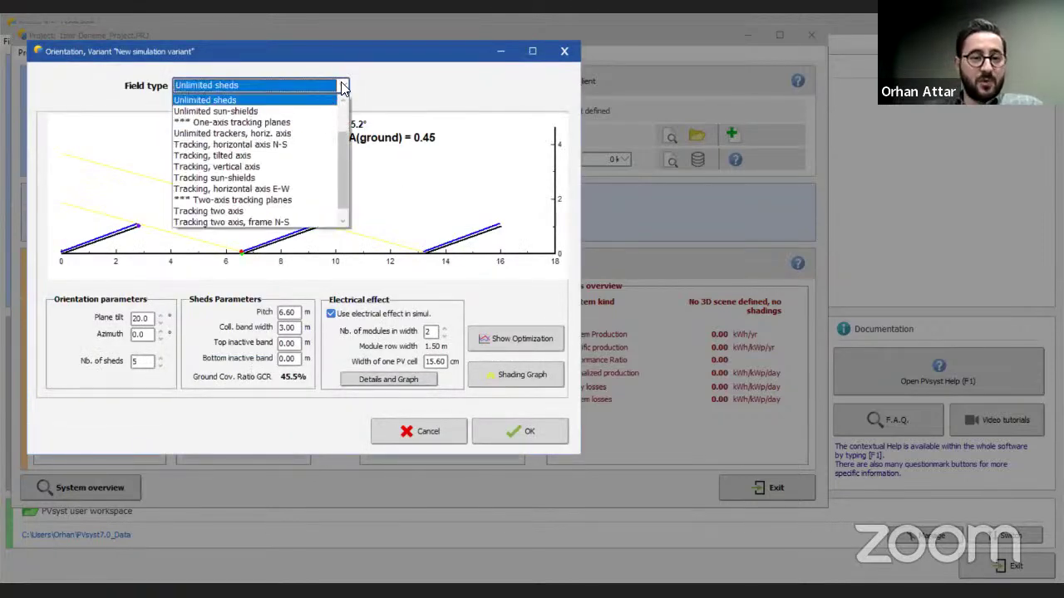
click(274, 112)
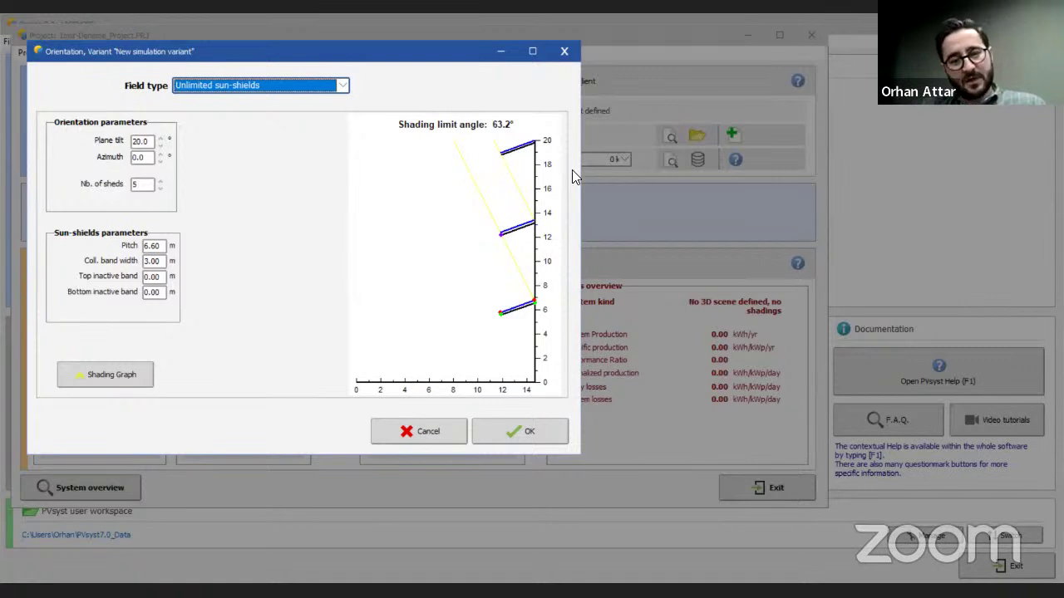
Step: Try the unlimited horizontal-axis trackers and the tilted-axis tracking field types to compare their parameters
click(341, 83)
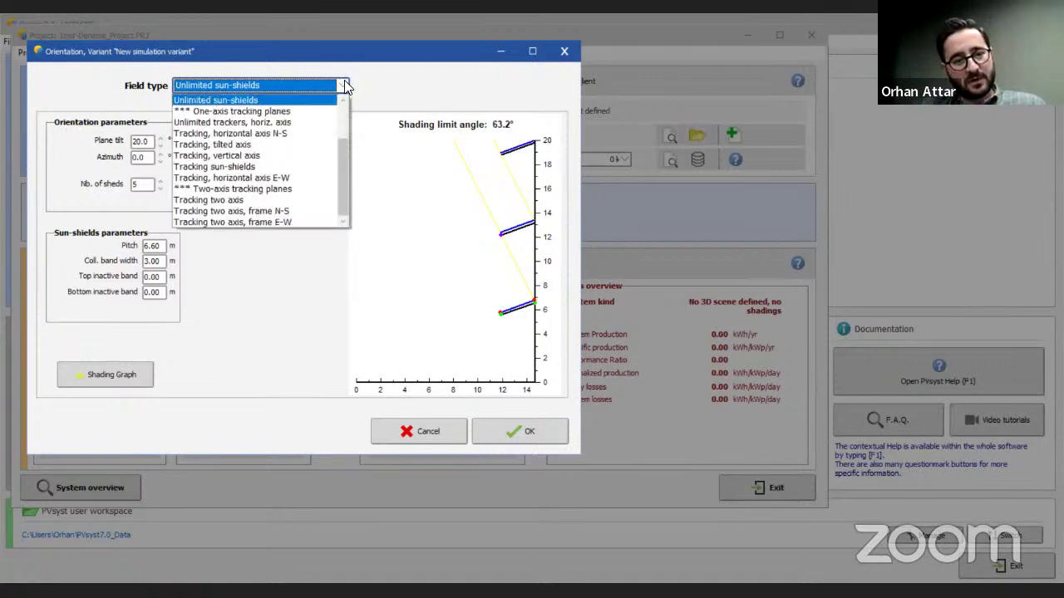
click(241, 122)
click(281, 85)
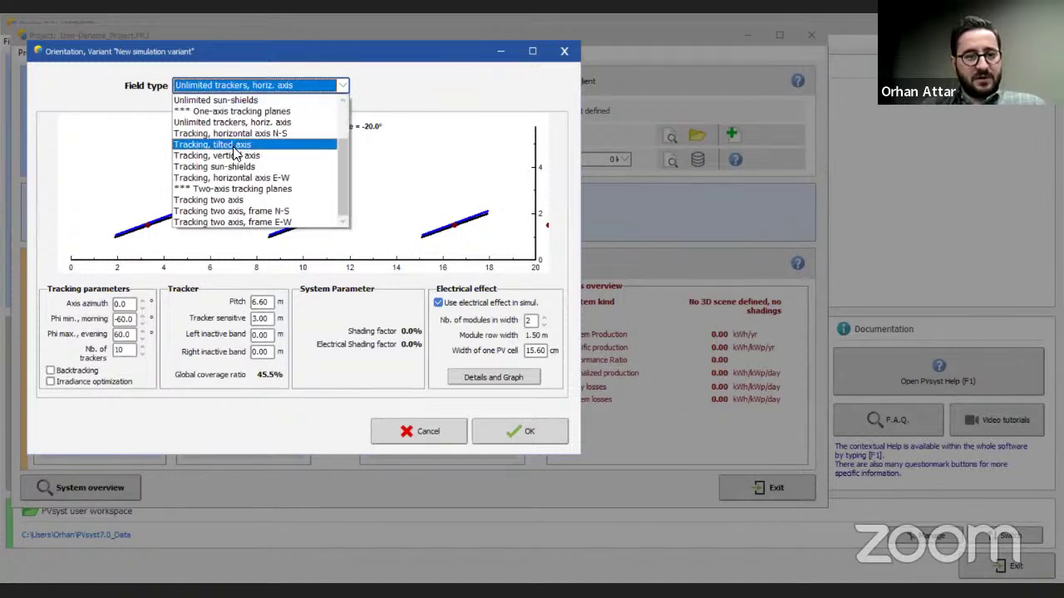
click(249, 154)
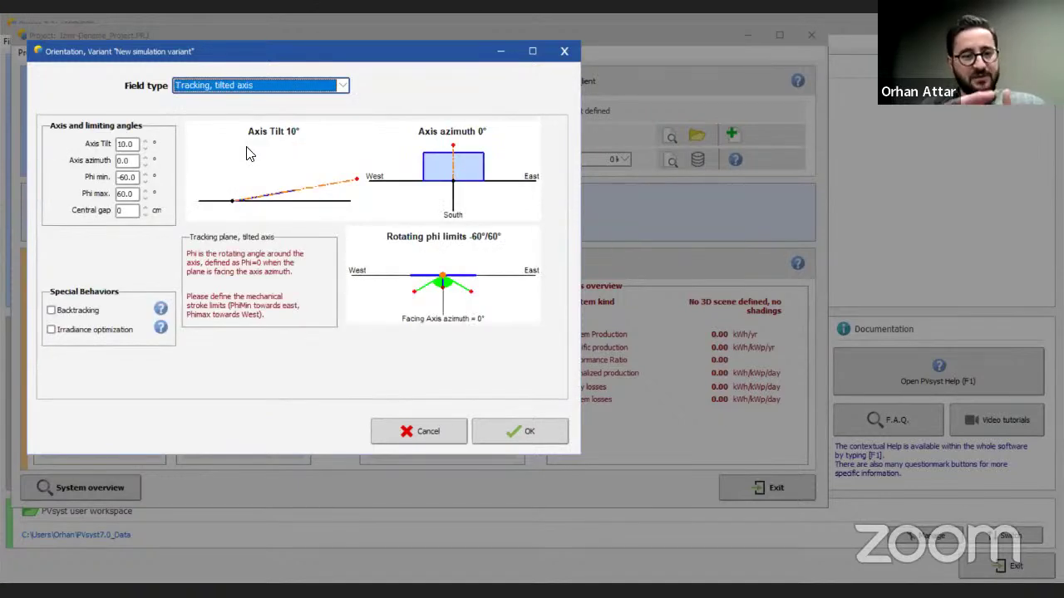
click(260, 87)
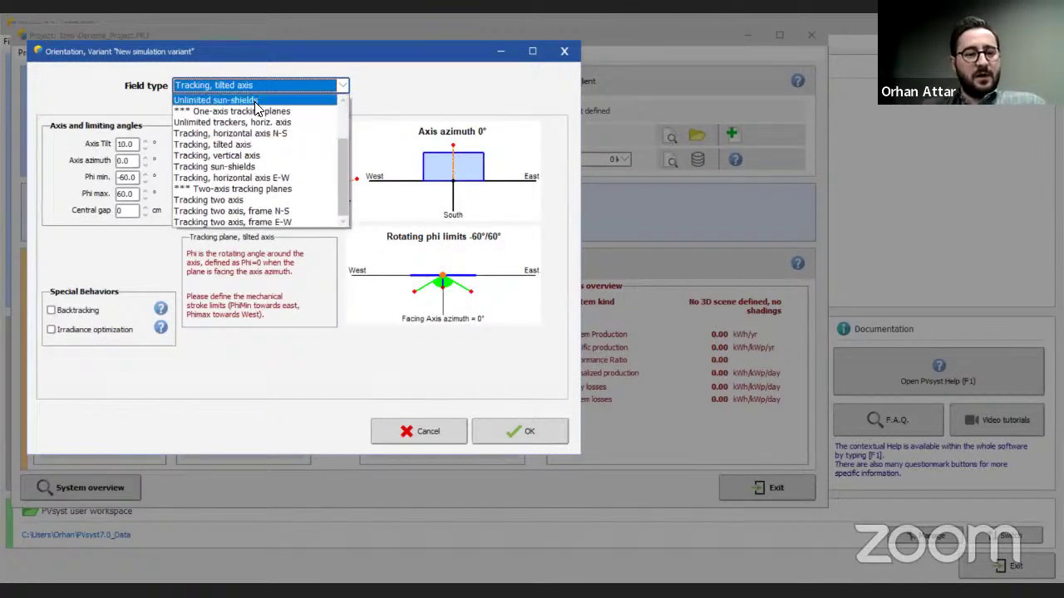
click(246, 123)
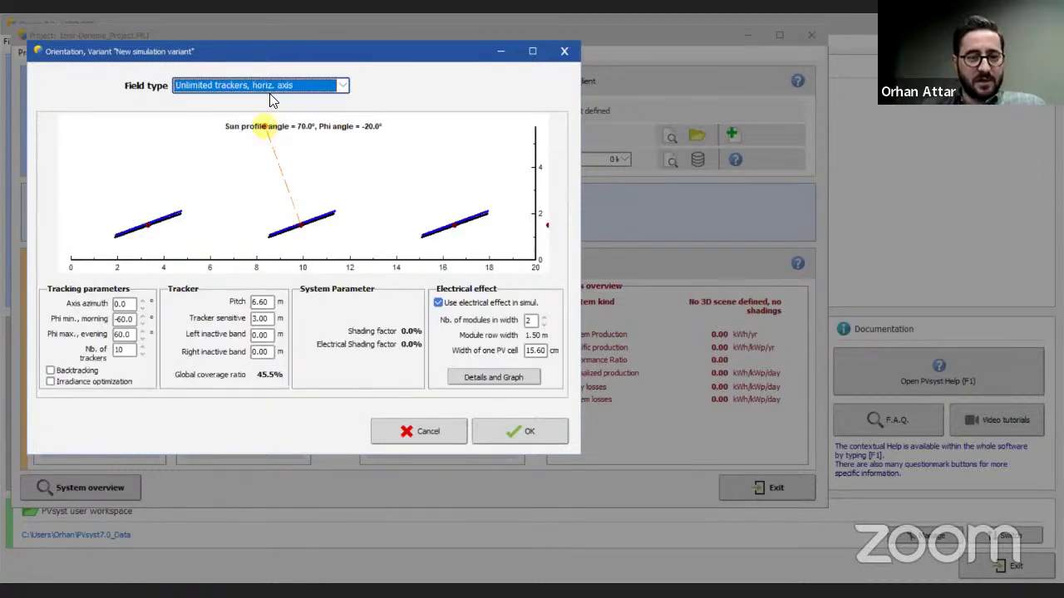
Step: Set the field type to Several orientations among the fixed orientation planes
click(269, 90)
scroll(308, 187, up, 3)
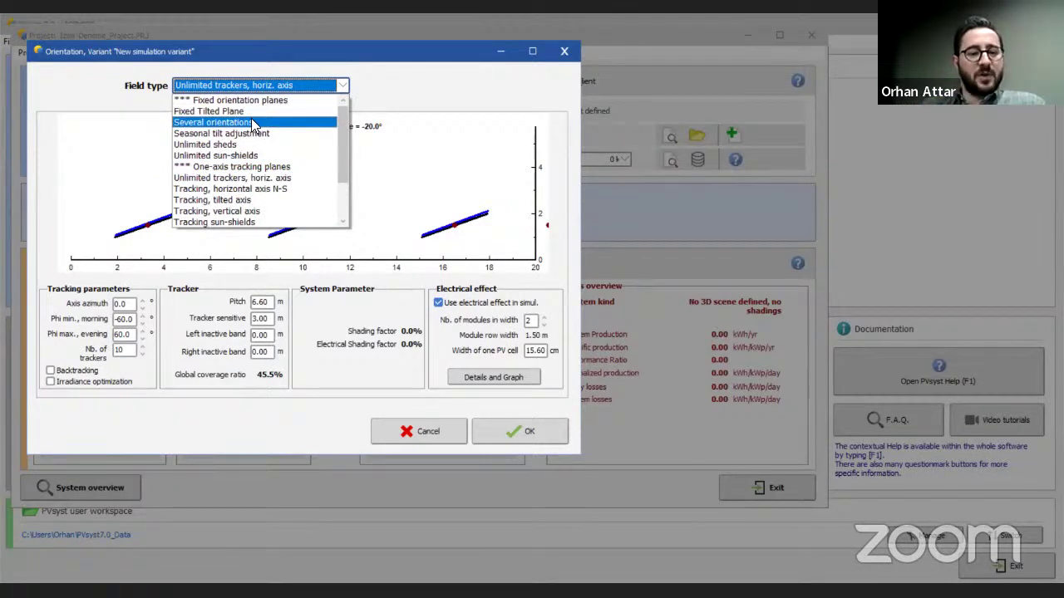
click(251, 121)
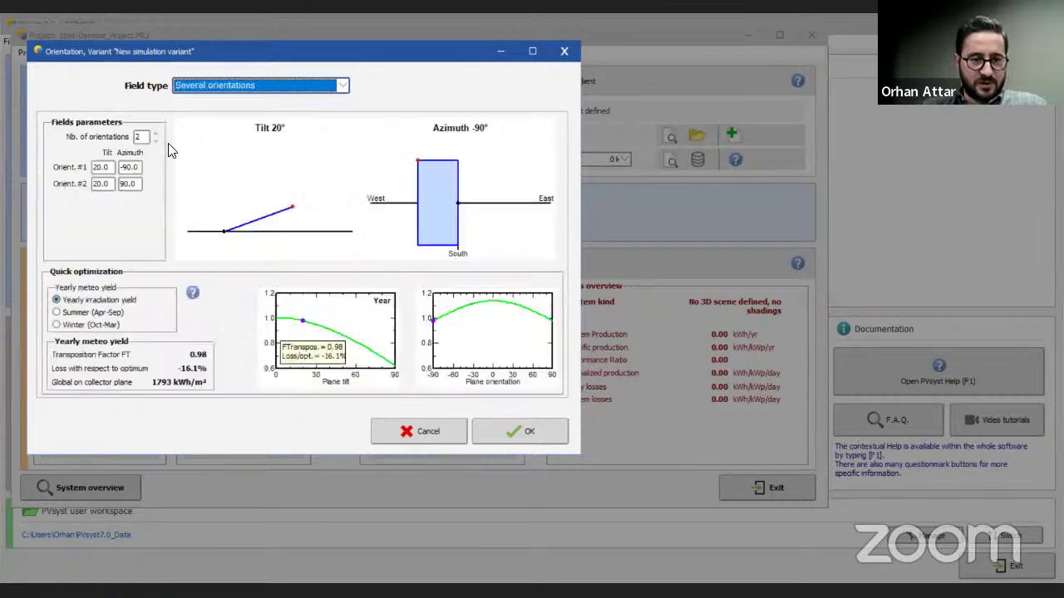
Step: Set the tilt of both orientations to 6°, check their azimuths, and accept the orientation settings
click(113, 167)
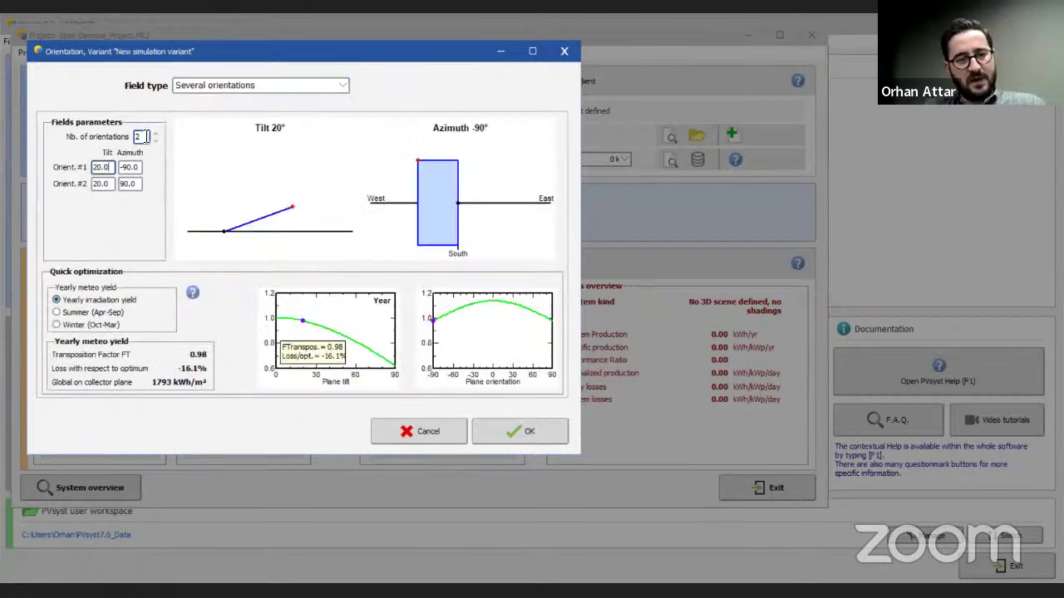
key(Tab)
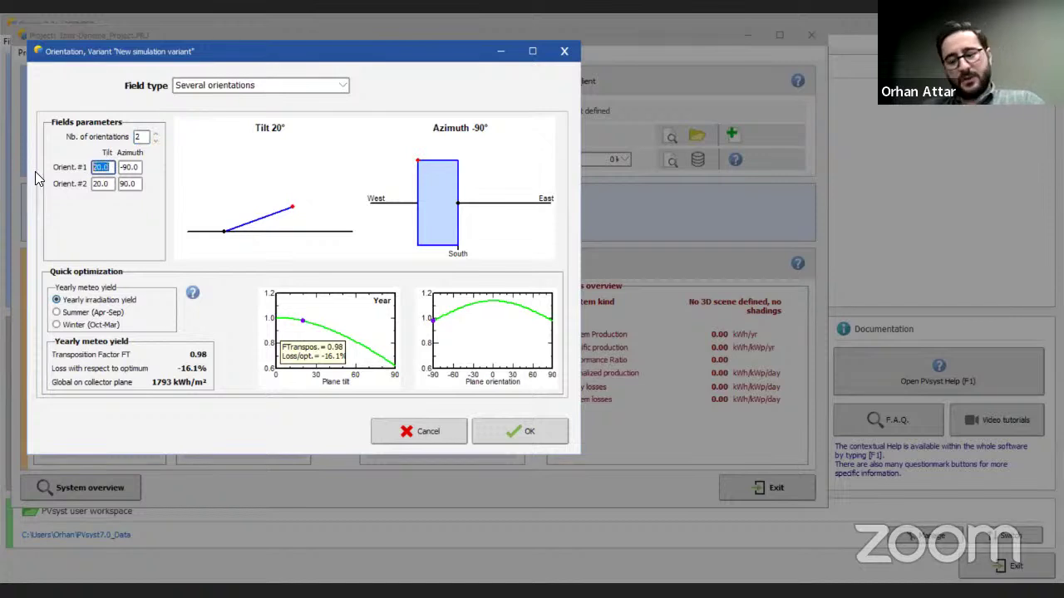
text(6)
key(Tab)
click(104, 167)
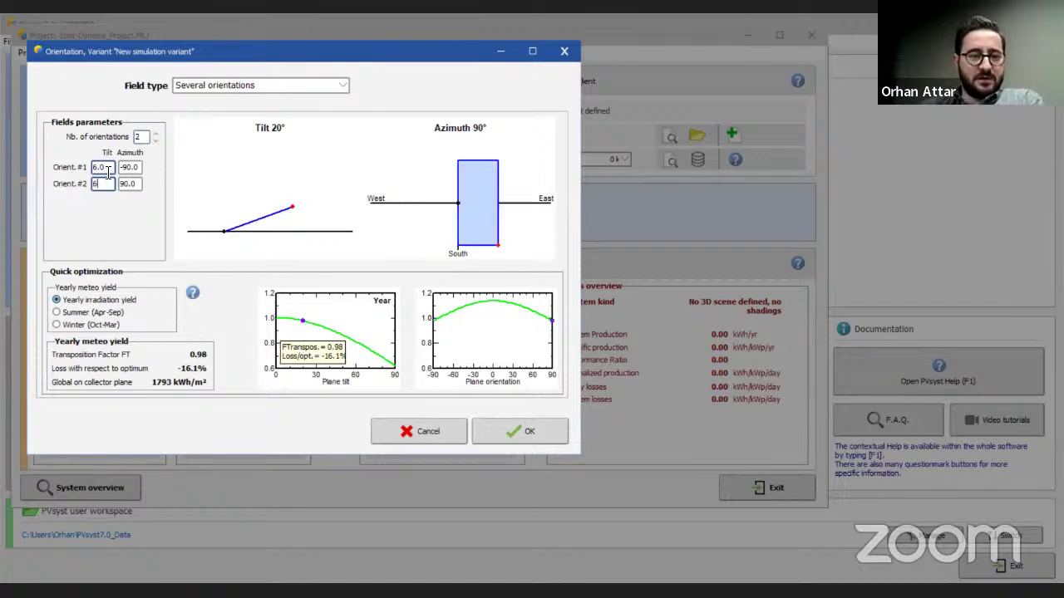
click(141, 168)
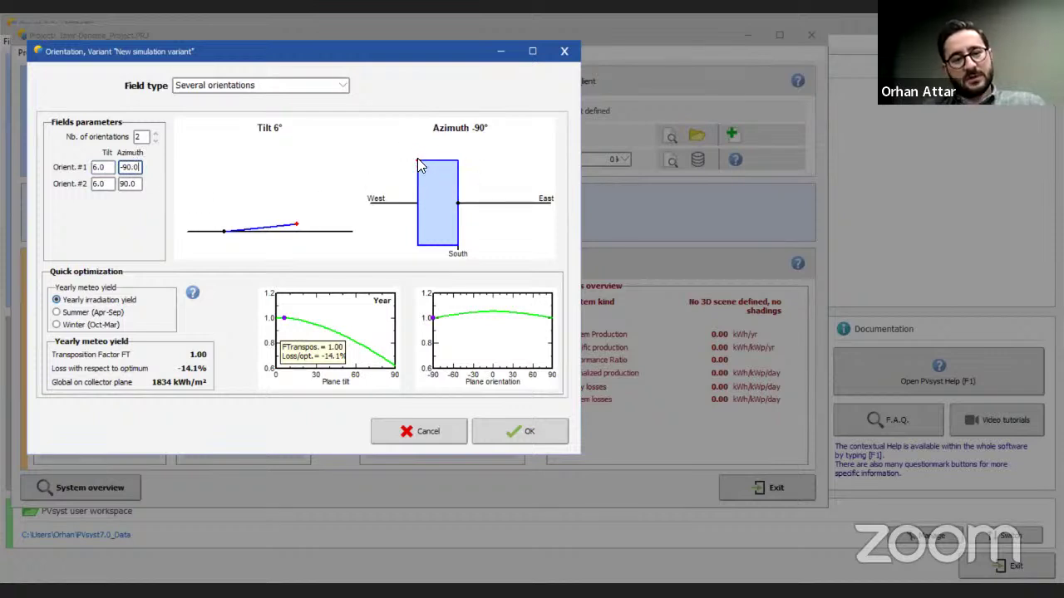
click(130, 184)
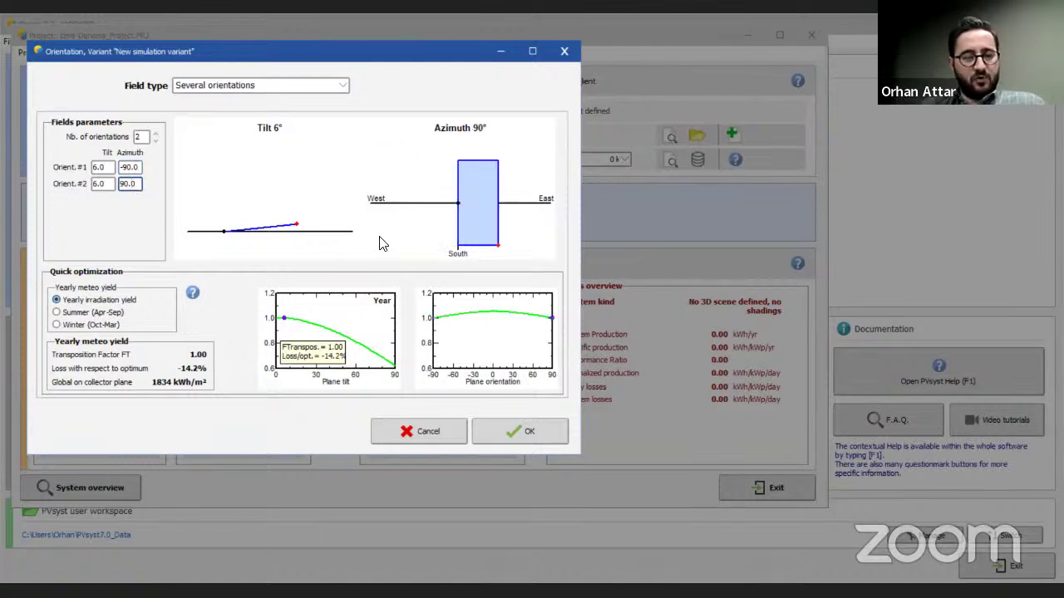
click(526, 431)
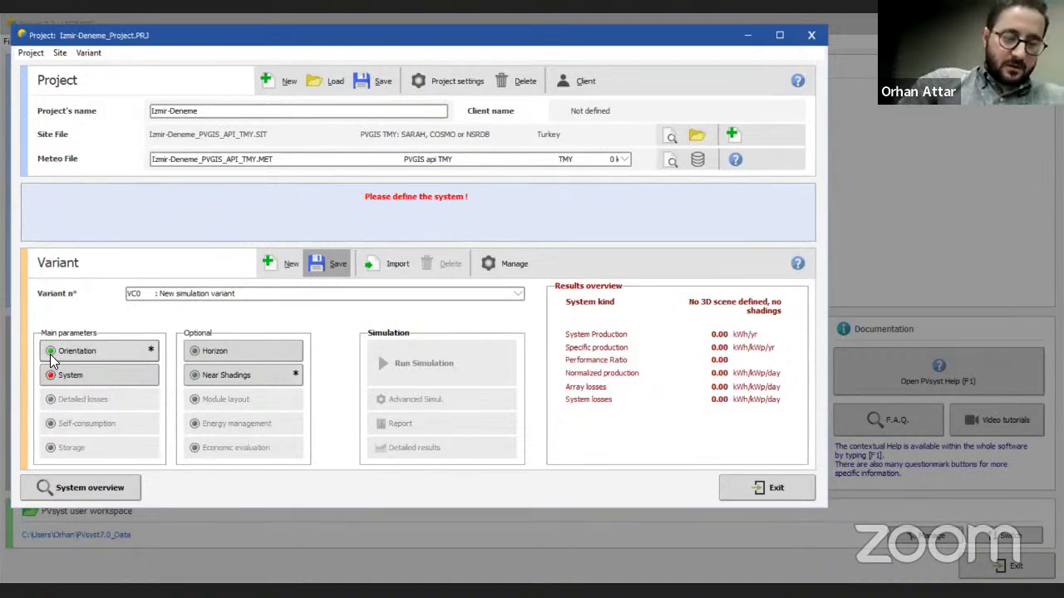
Step: Open the grid system definition and review the sub-array's orientation choices, keeping Orientation #1
click(105, 375)
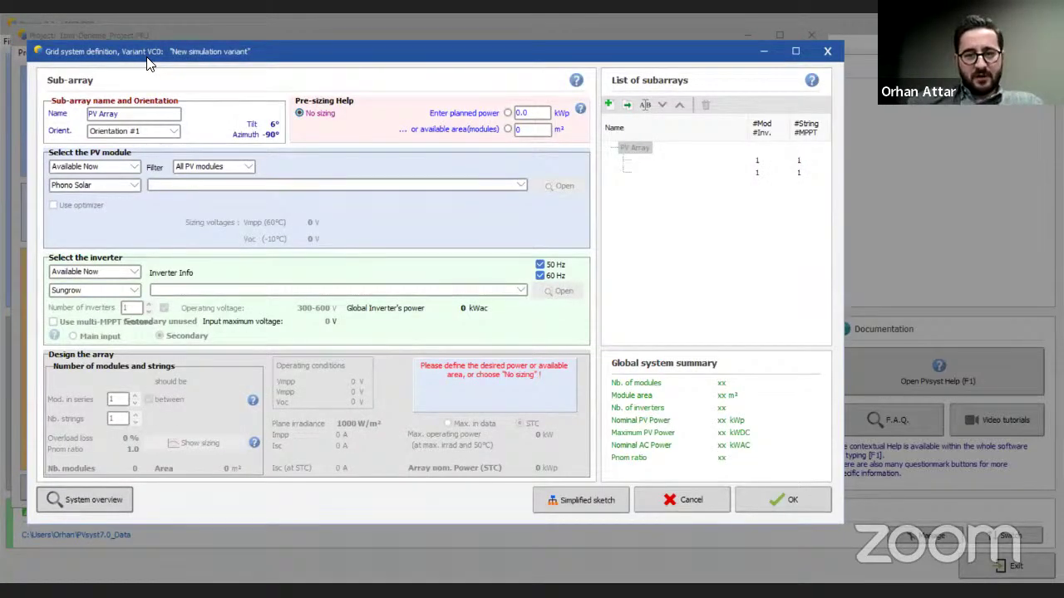
drag(147, 64, 163, 86)
click(189, 154)
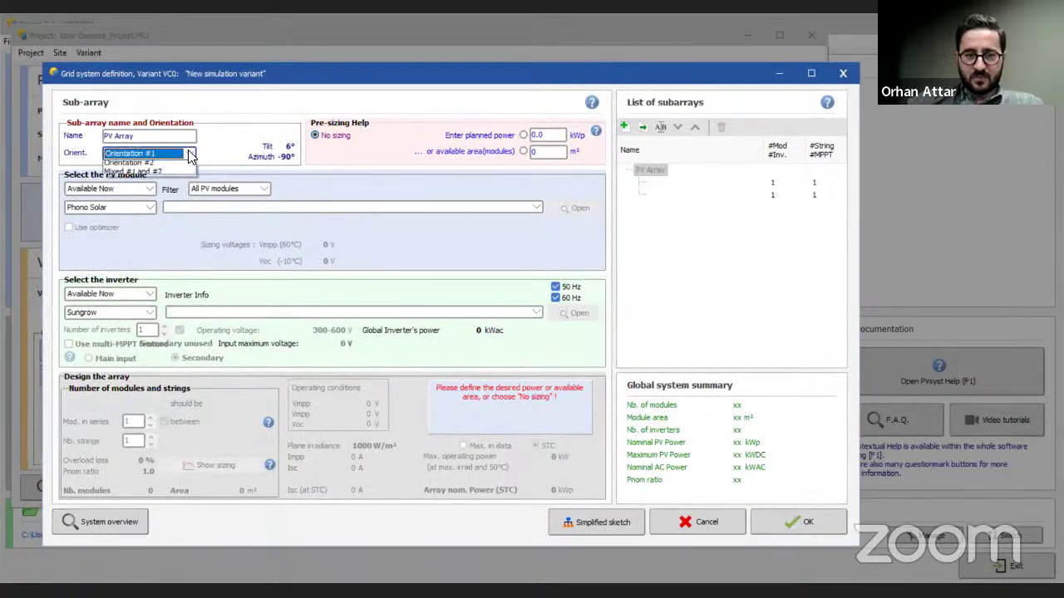
click(189, 155)
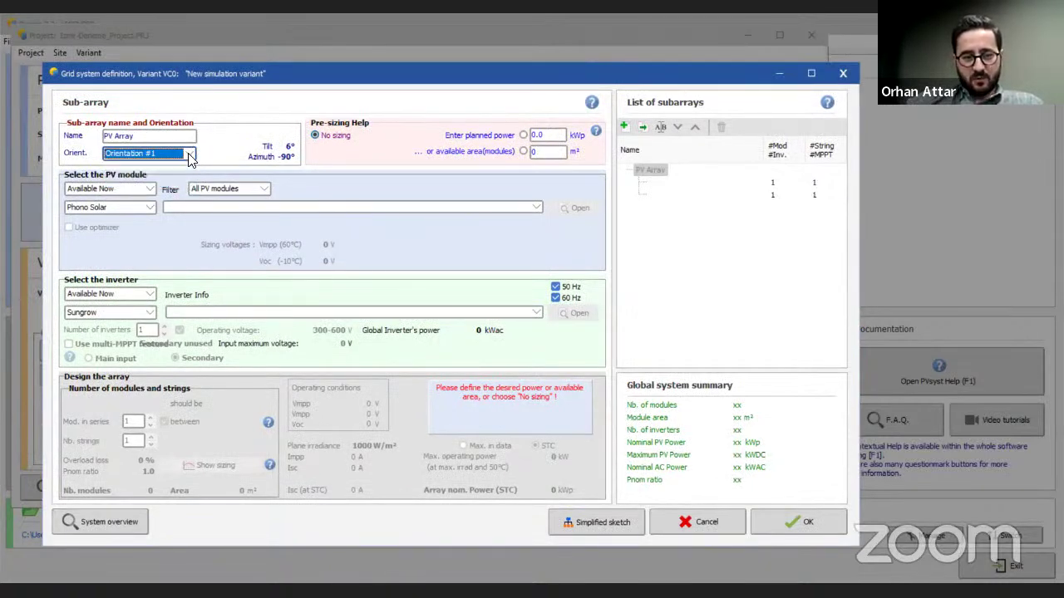
click(189, 150)
click(162, 165)
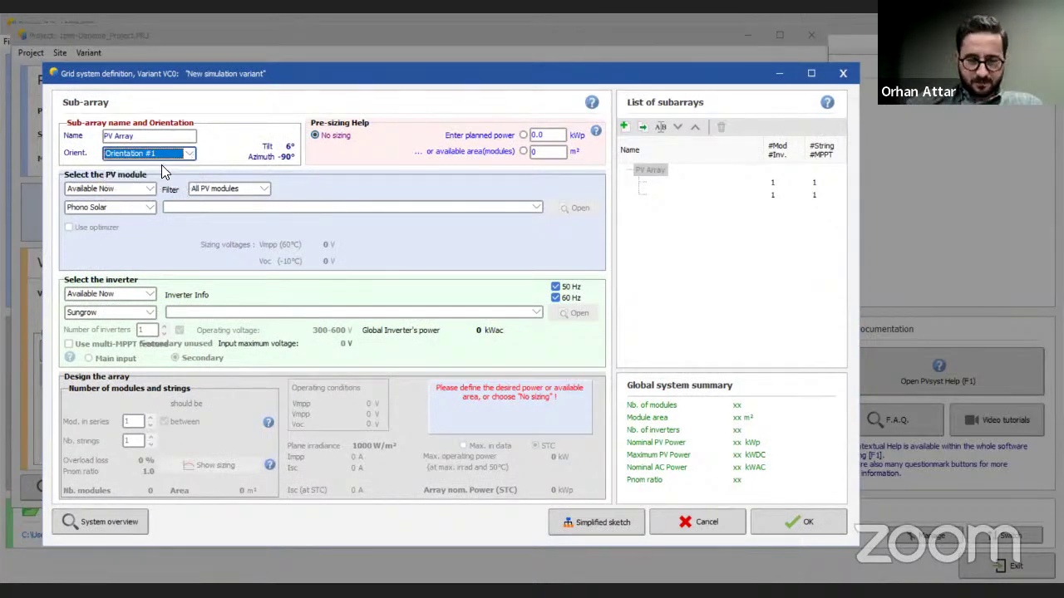
click(173, 156)
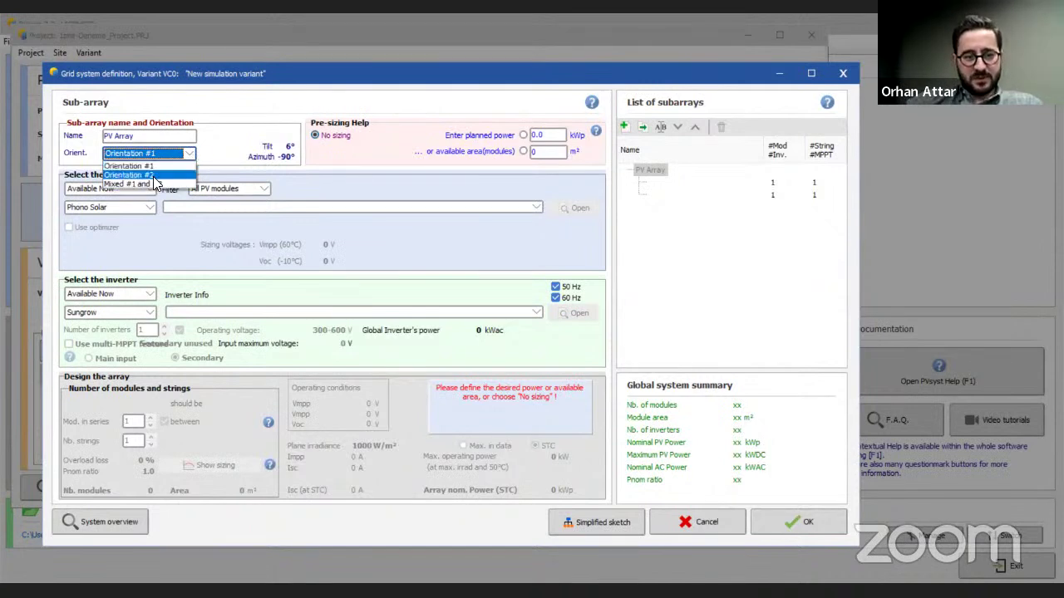
click(186, 156)
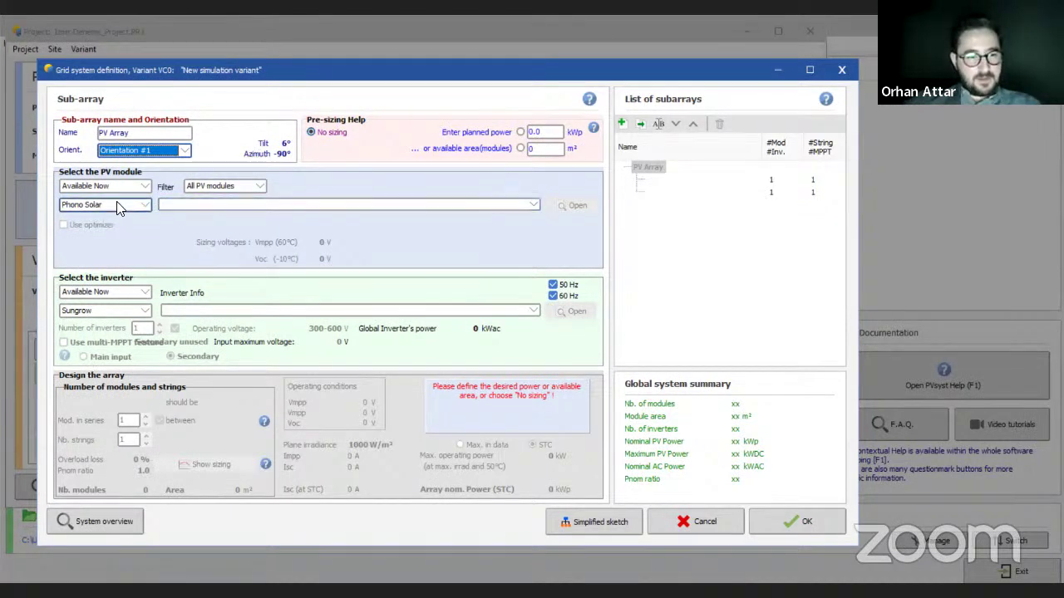
Step: Choose Phono Solar as the PV module manufacturer for the sub-array
click(144, 186)
click(145, 186)
click(145, 205)
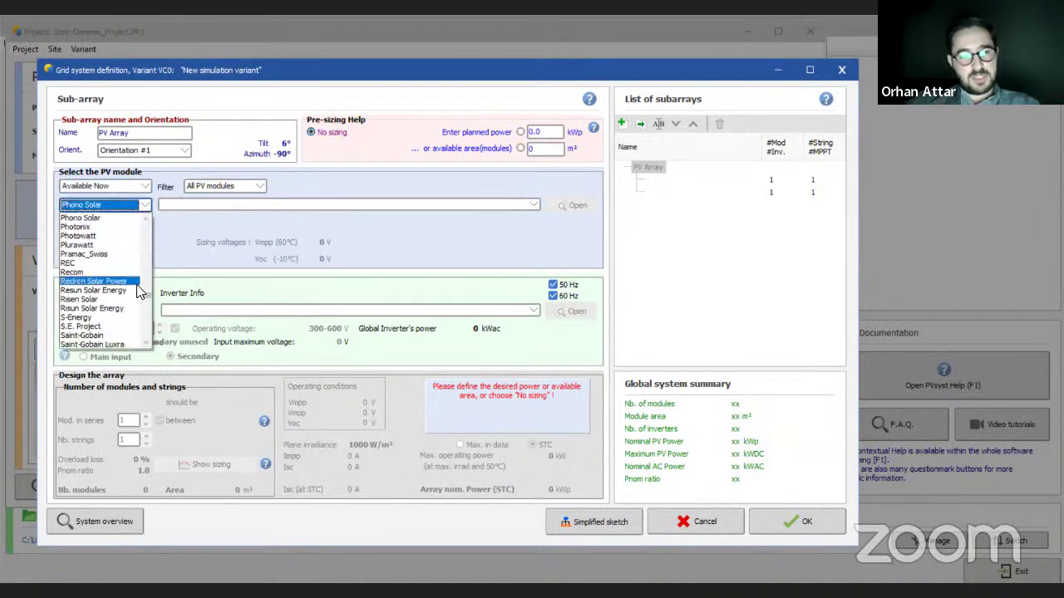
scroll(144, 294, down, 12)
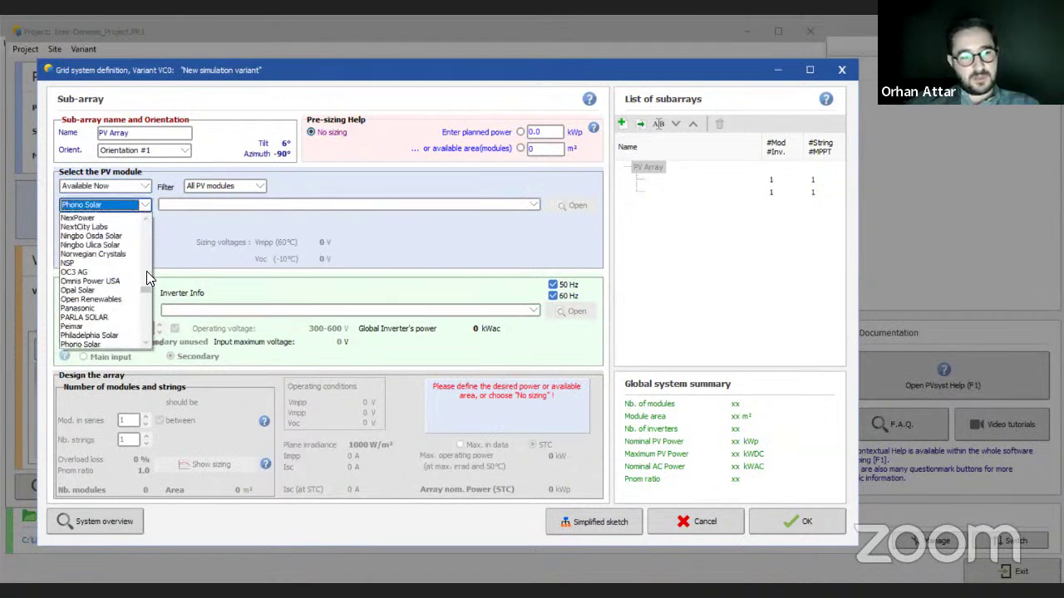
mouse_move(146, 305)
mouse_down()
mouse_move(148, 280)
mouse_move(148, 303)
mouse_up()
scroll(83, 254, up, 1)
scroll(83, 254, up, 8)
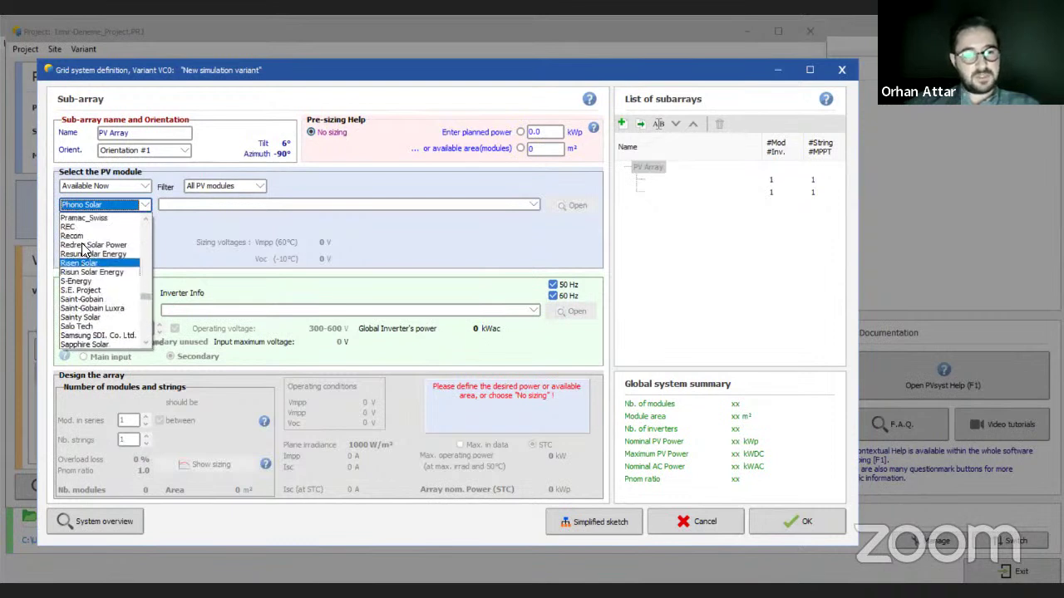
scroll(83, 249, down, 1)
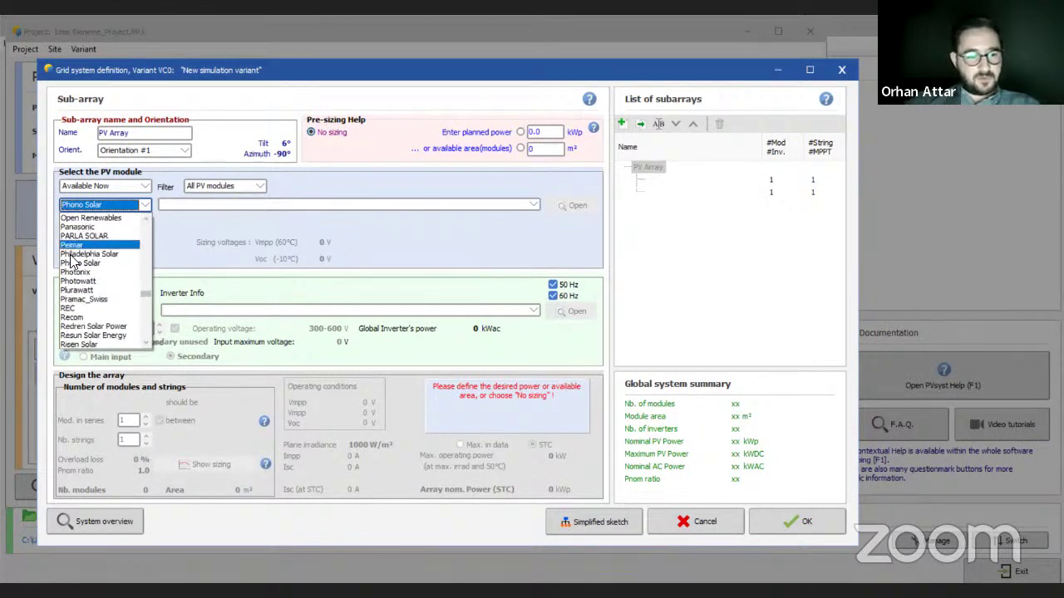
click(84, 264)
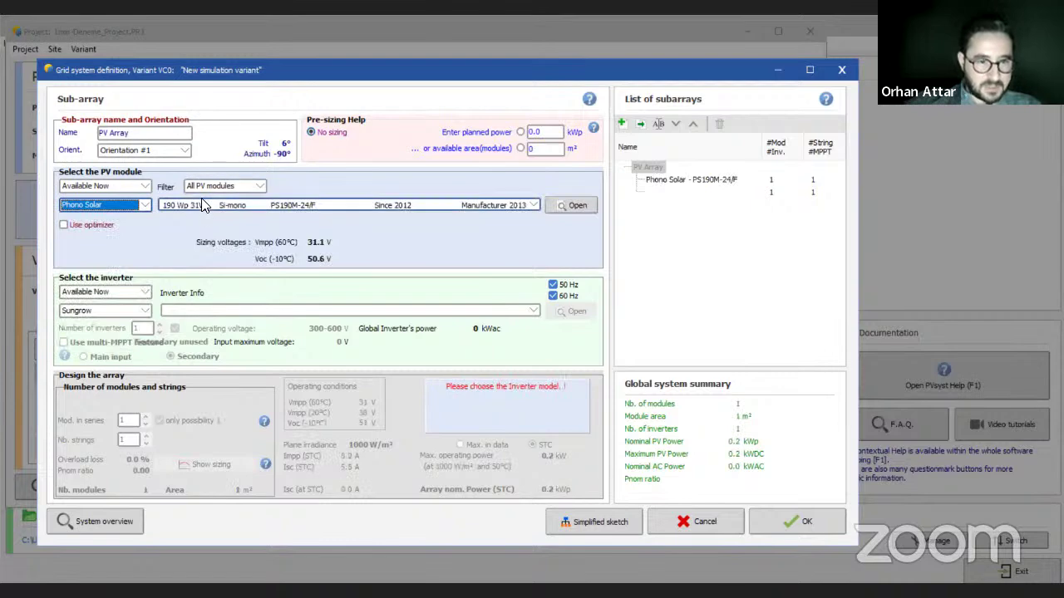
Step: Select the 450 Wp PS450M4H-24/TH module with the RETC data source and the 110 kW Sungrow SG110CX inverter
click(532, 205)
drag(534, 246, 534, 319)
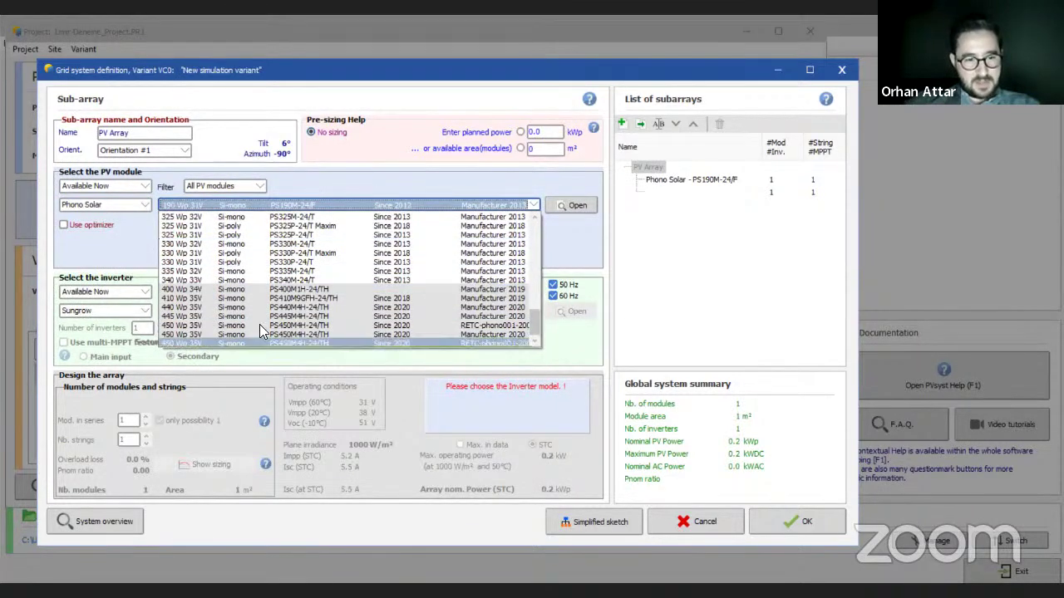
click(205, 325)
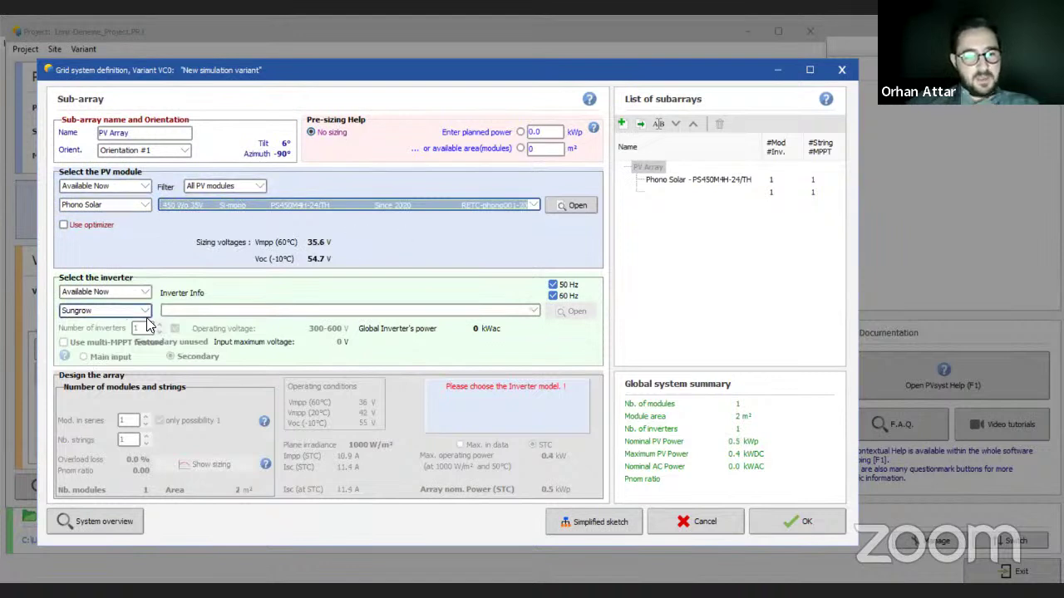
click(226, 312)
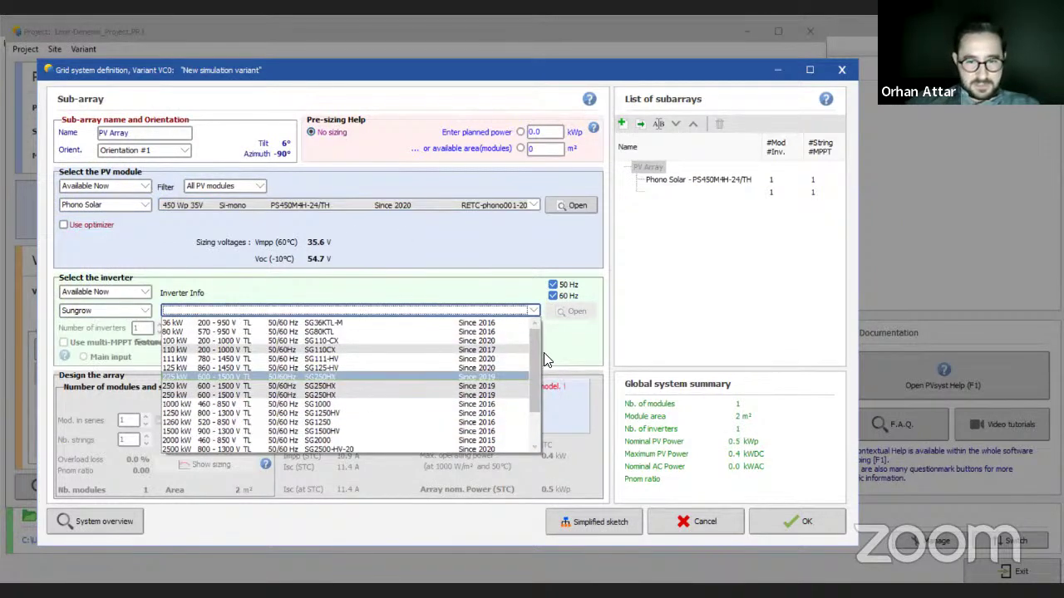
click(200, 350)
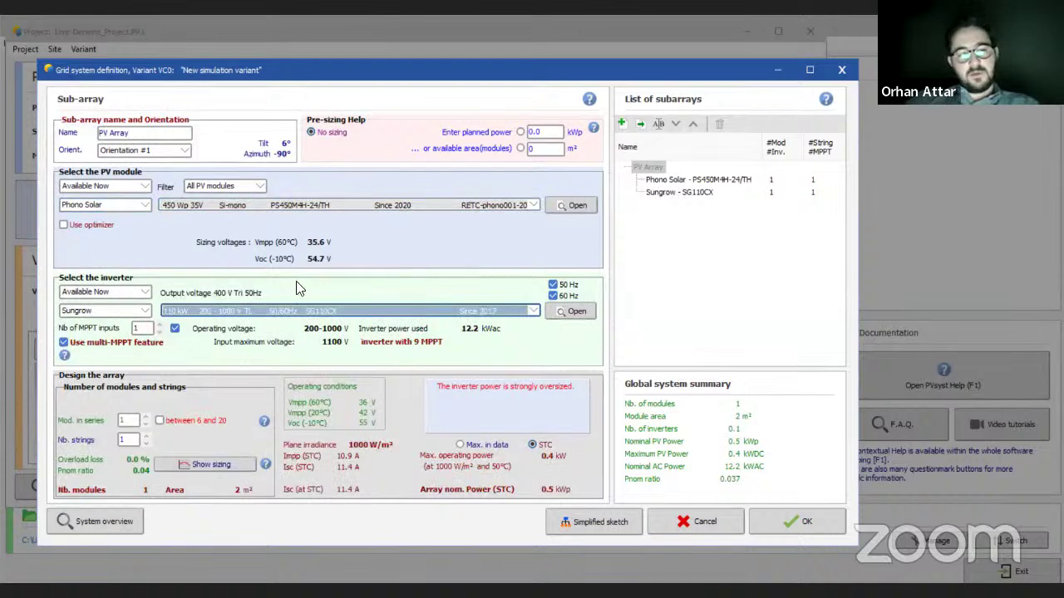
Step: Open the selected PV module's definition and review its basic data, sizes and technology, and model parameters including the temperature coefficient
click(580, 207)
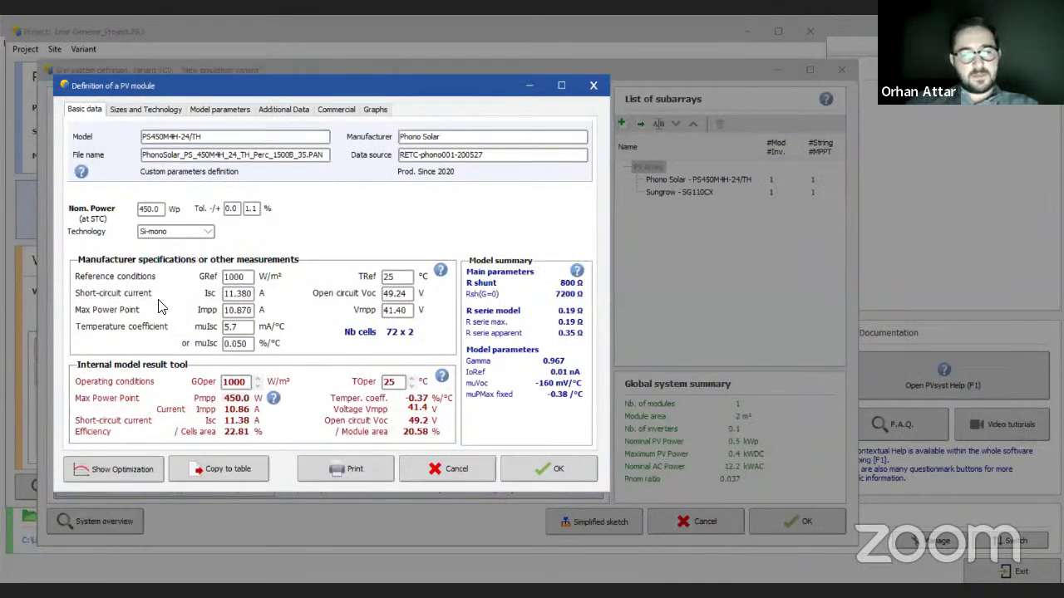
click(593, 87)
click(559, 209)
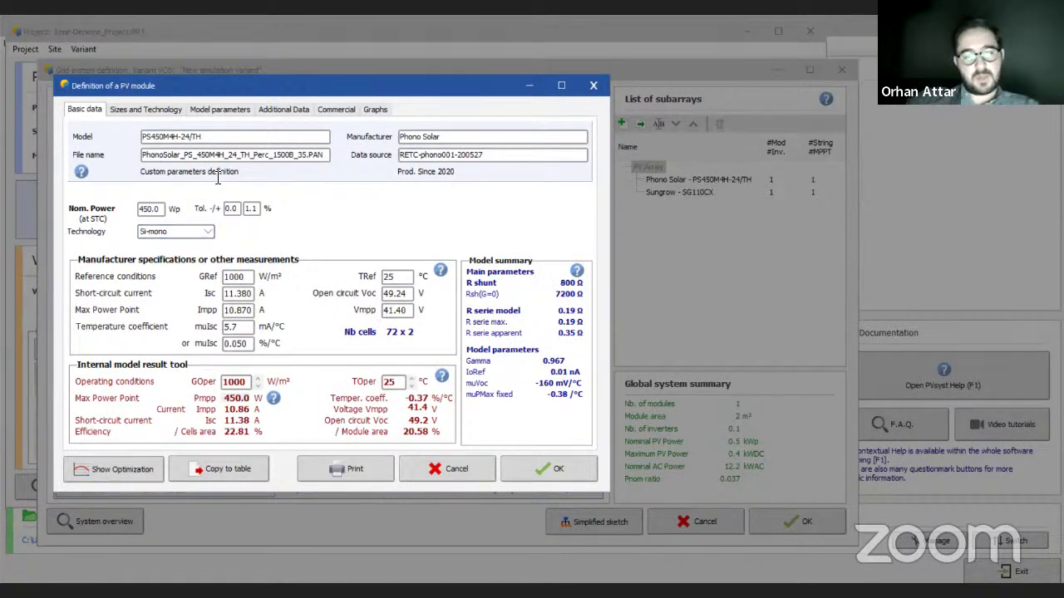
click(145, 109)
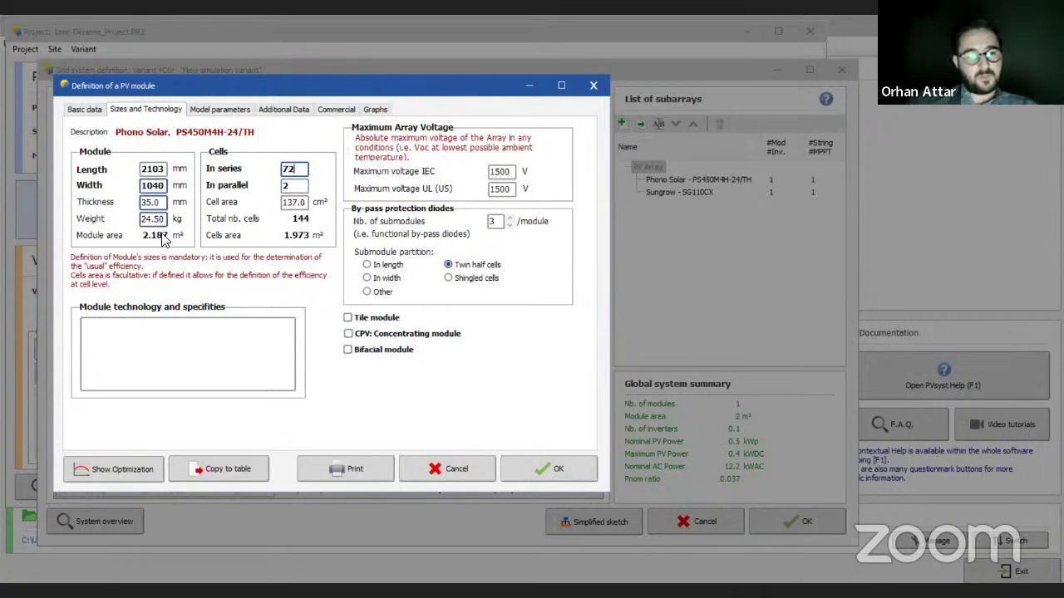
click(214, 111)
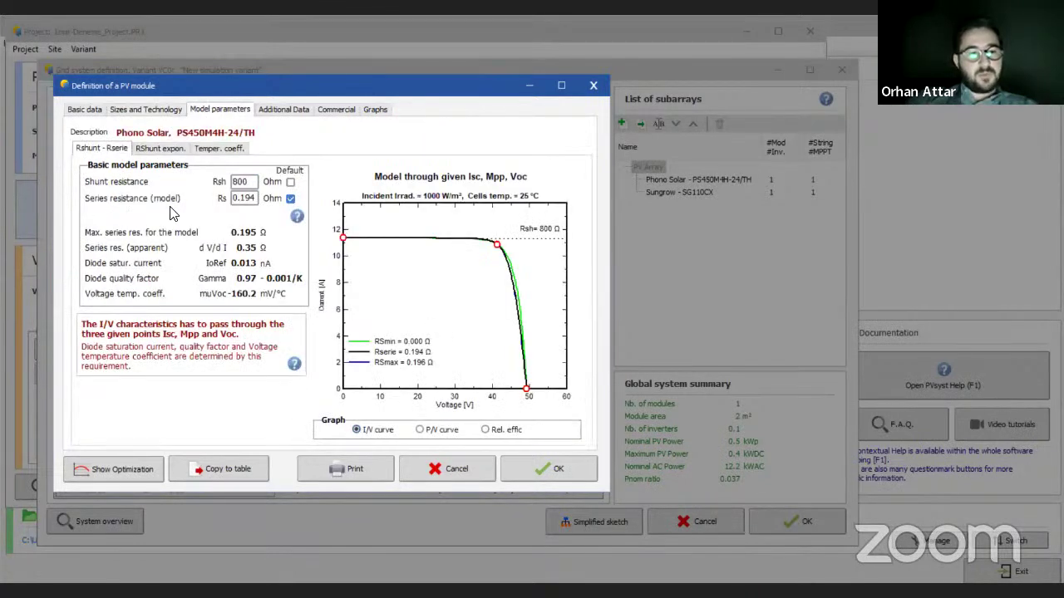
click(161, 150)
click(219, 149)
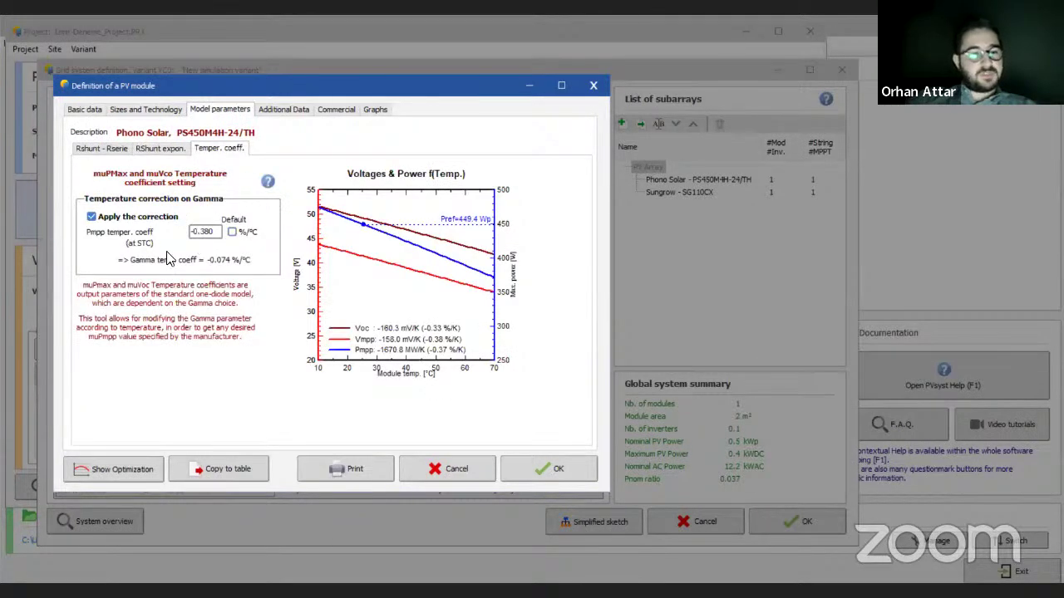
double_click(213, 232)
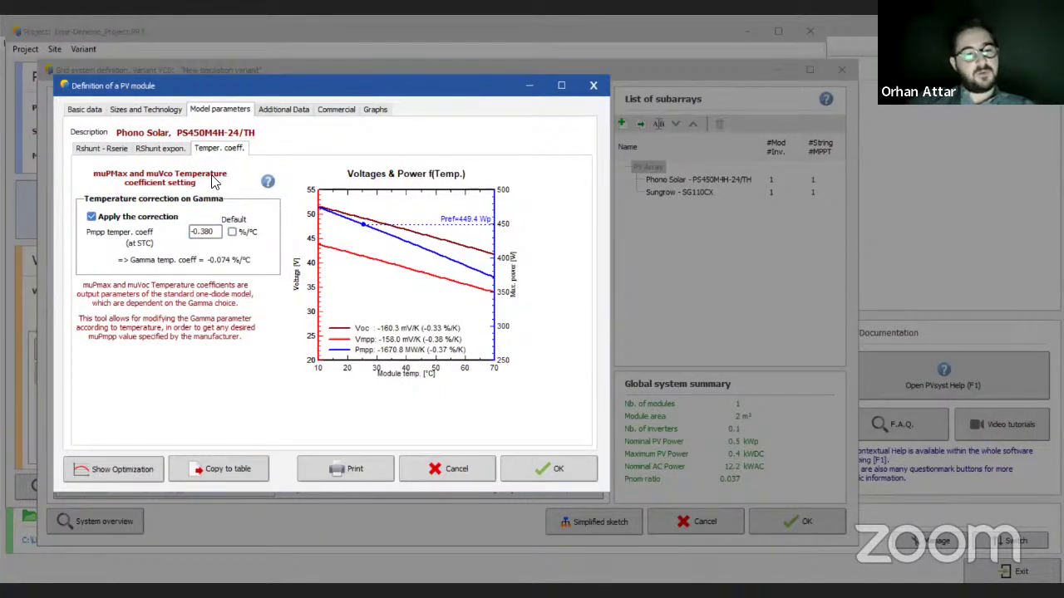
Step: Review the module's additional and commercial data, recheck its shunt and series resistance parameters and basic data, and close the definition without saving
click(270, 109)
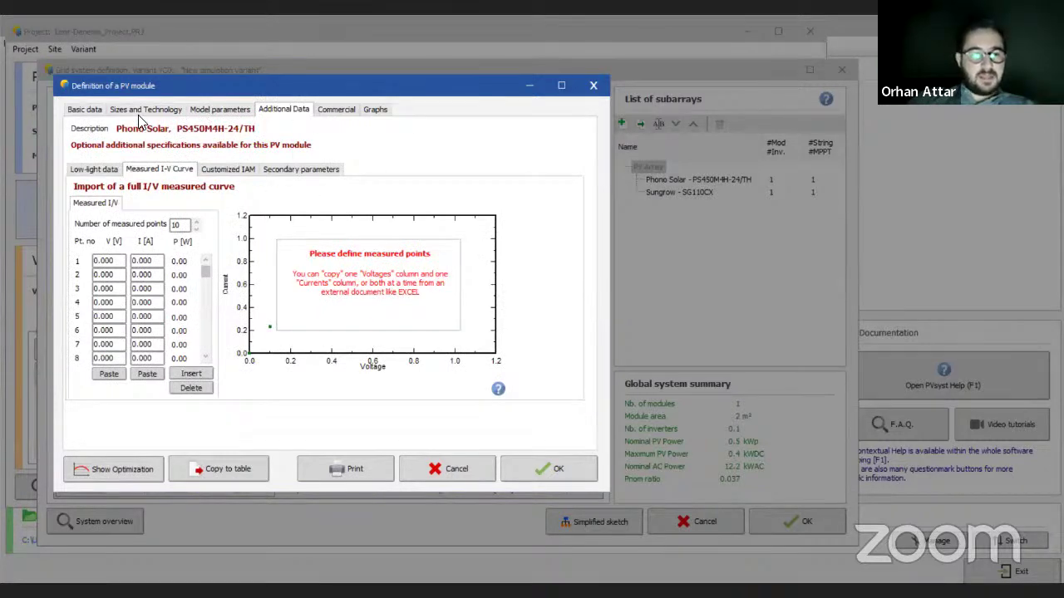
click(336, 109)
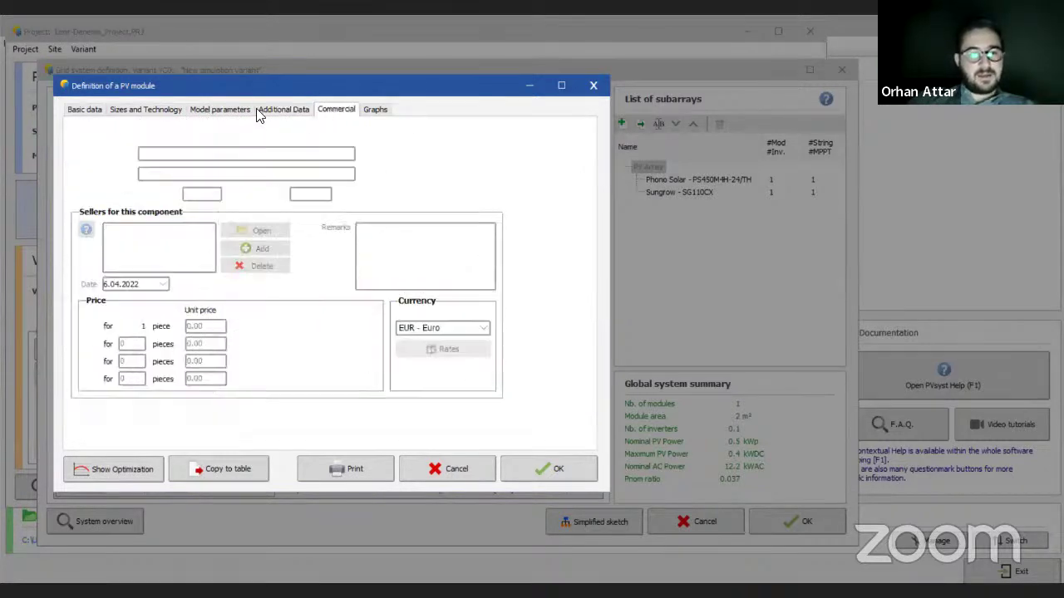
click(98, 108)
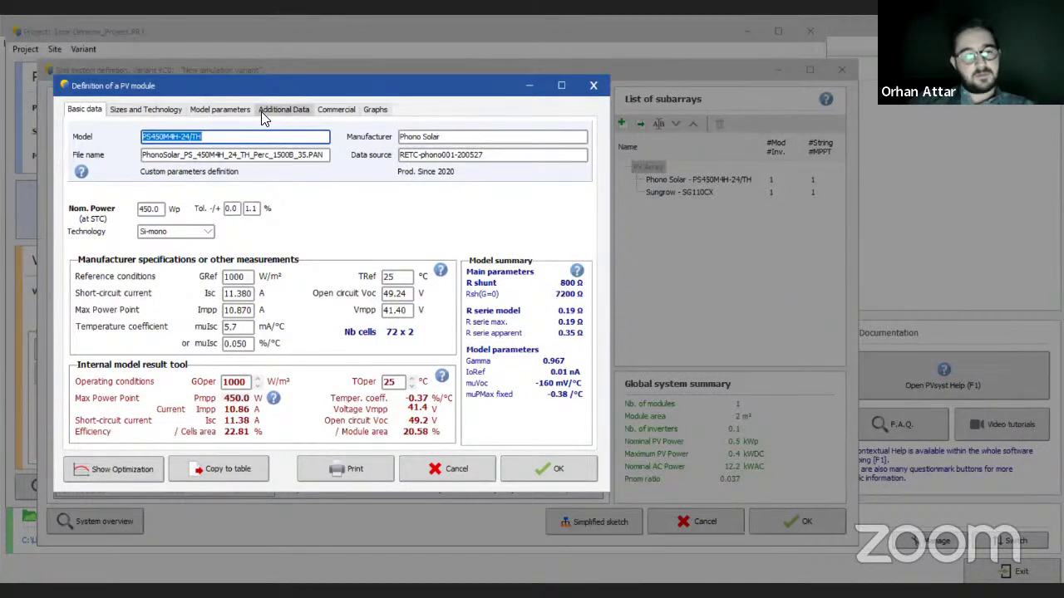
click(288, 109)
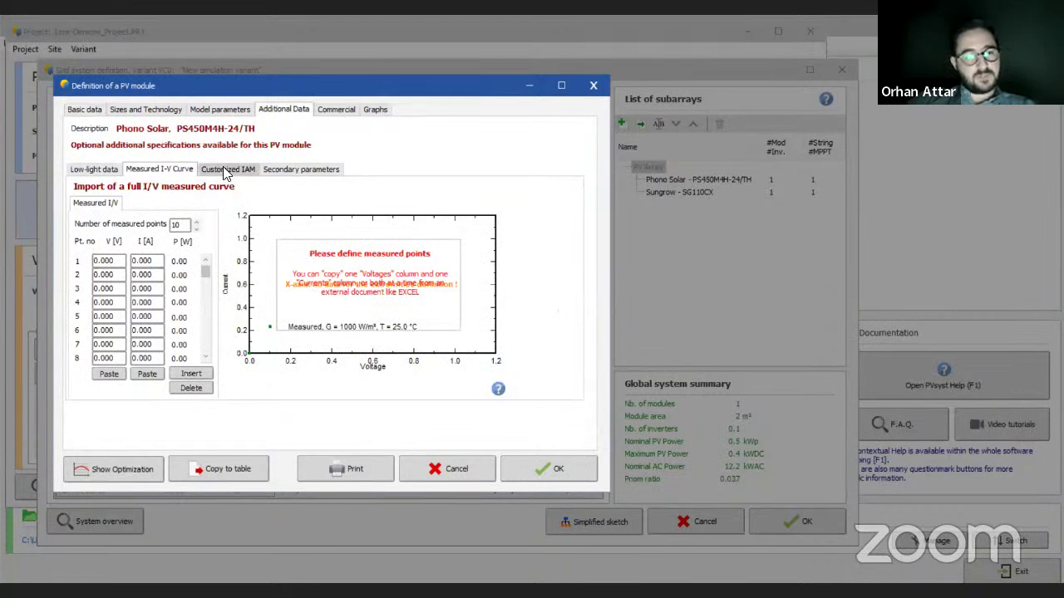
click(221, 111)
click(134, 150)
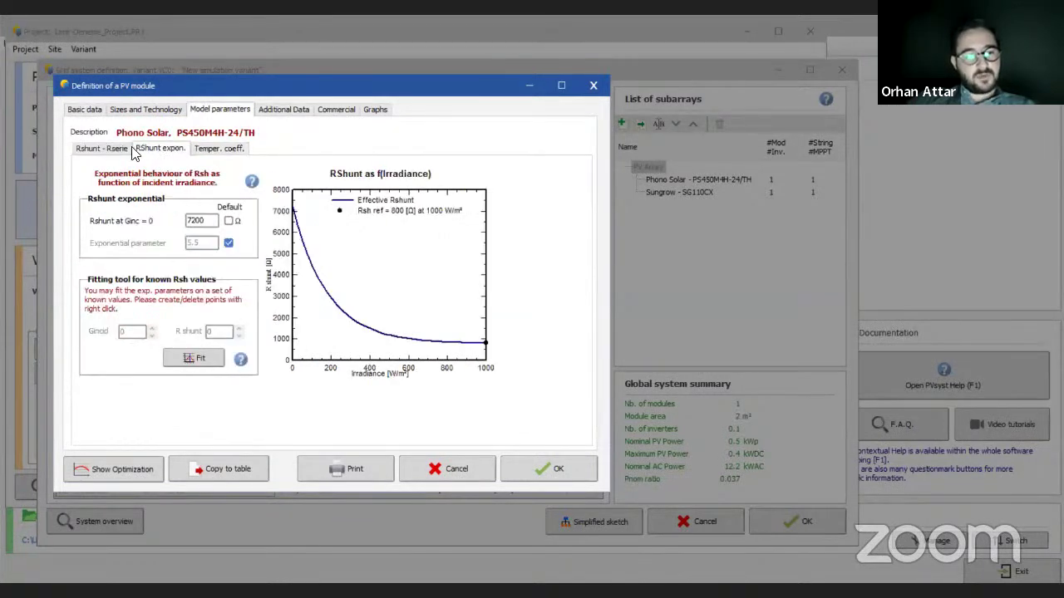
click(106, 148)
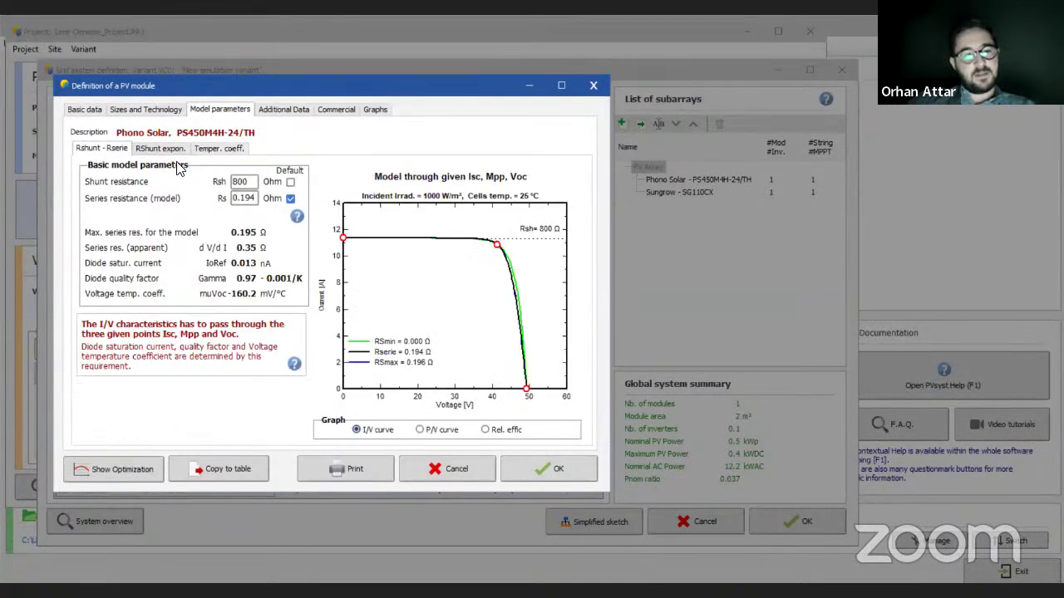
click(138, 108)
click(91, 113)
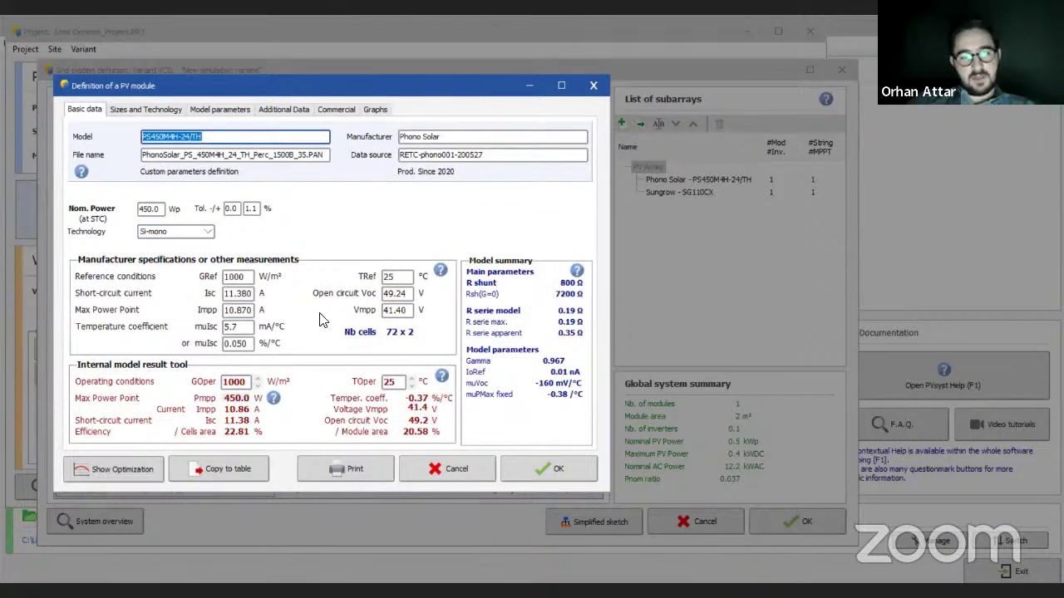
click(467, 463)
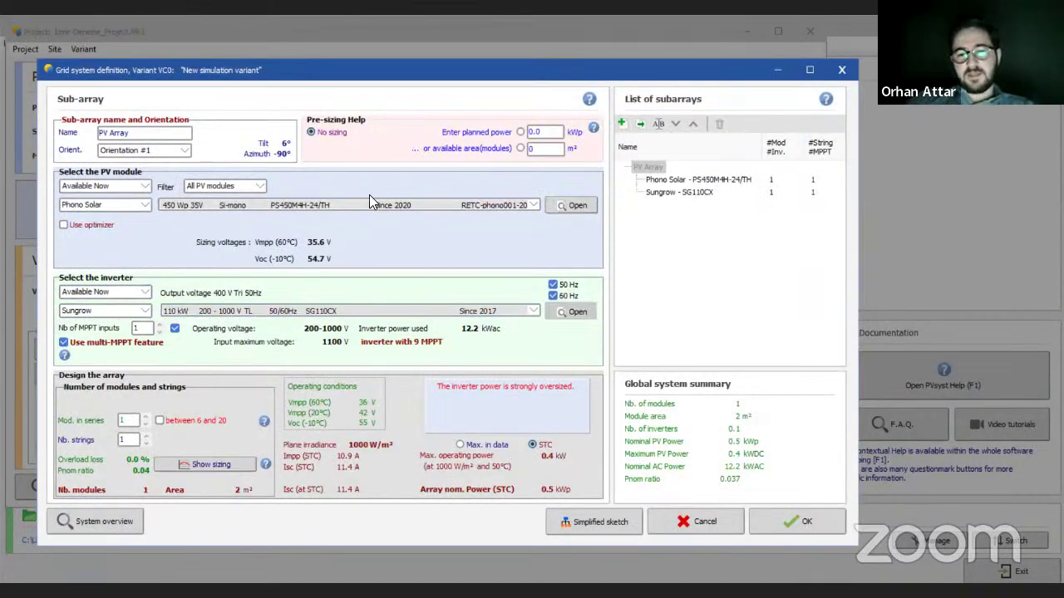
Step: Open the SG110CX inverter's definition to view its main parameters, and close it
click(571, 311)
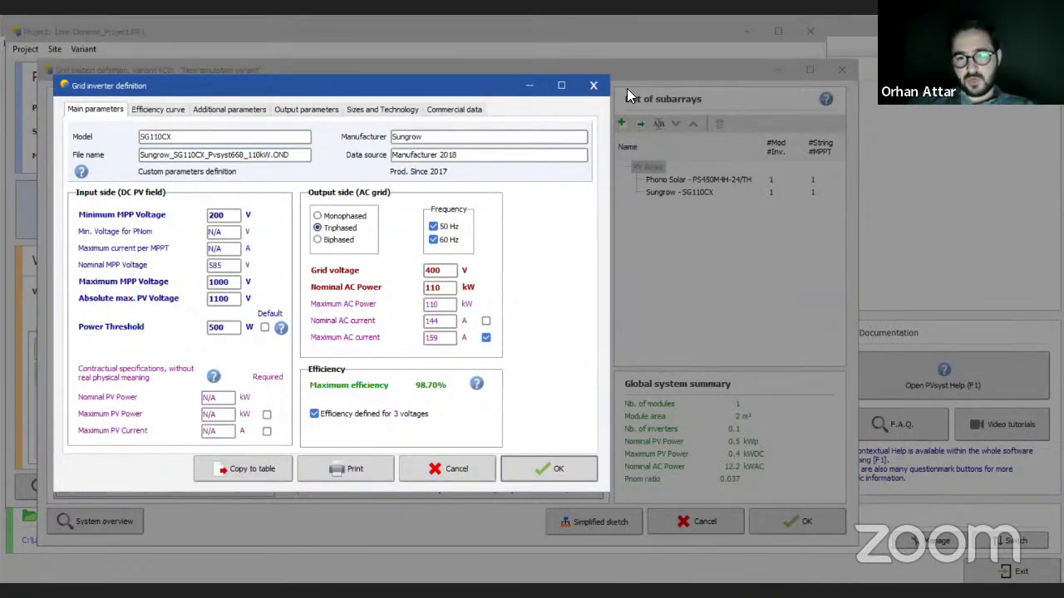
click(591, 85)
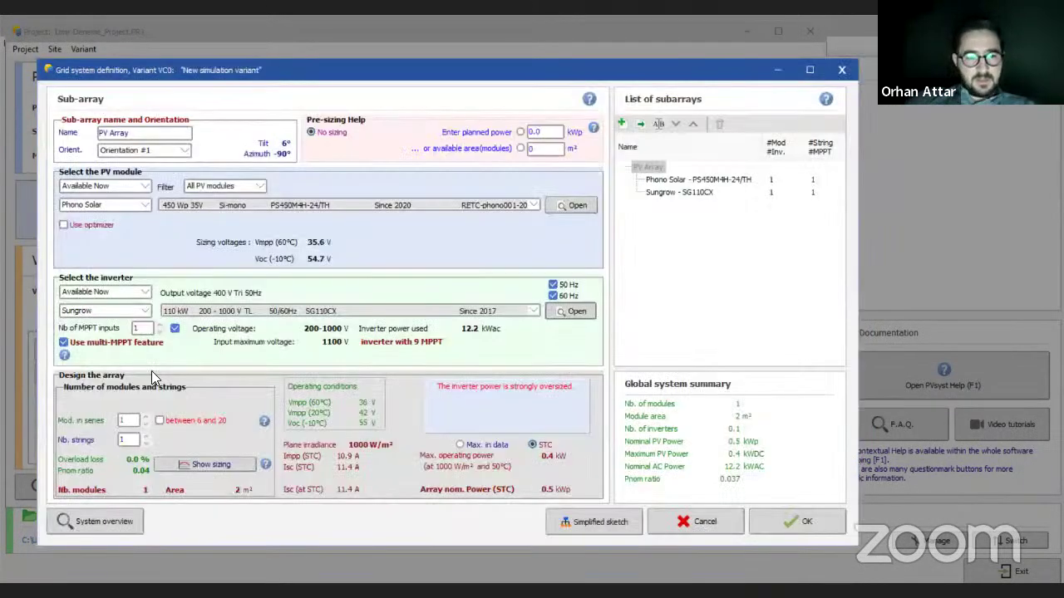
Step: Enable the optimizer option for the PV module, look through the available optimizer models, and disable the option again
click(64, 226)
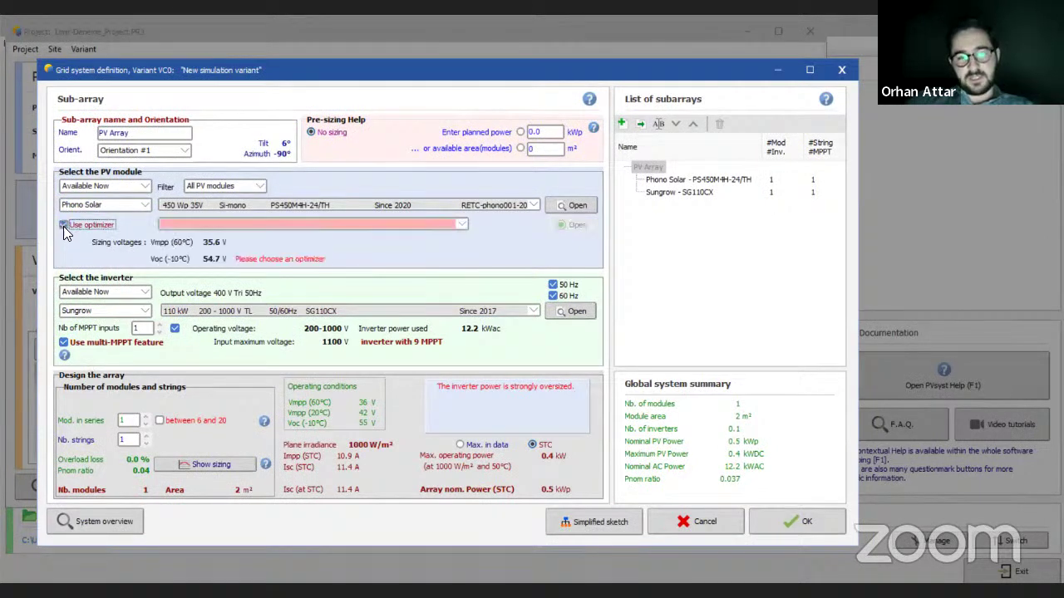
click(205, 221)
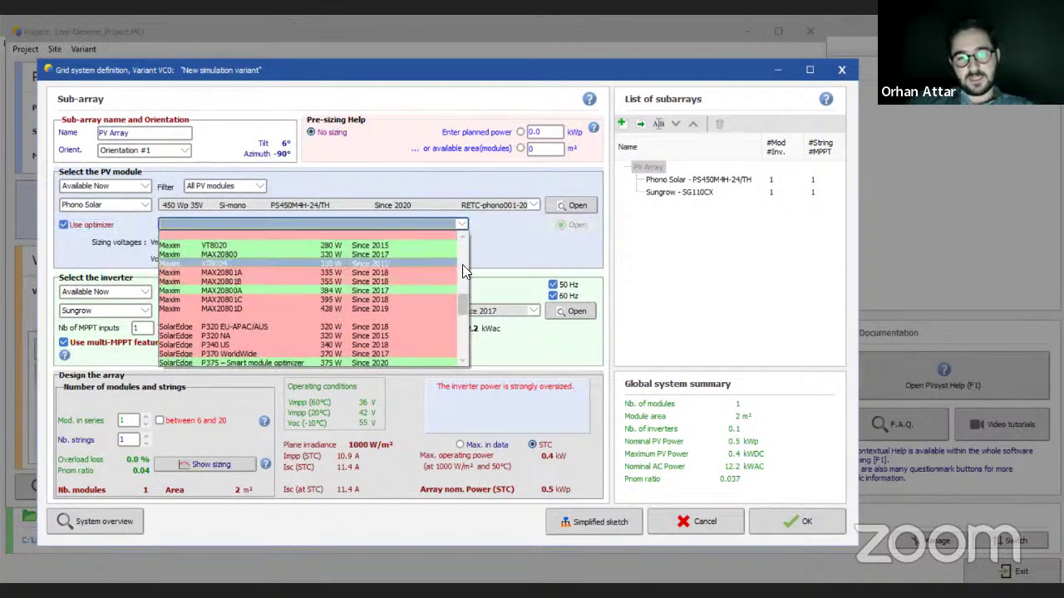
drag(465, 298, 462, 246)
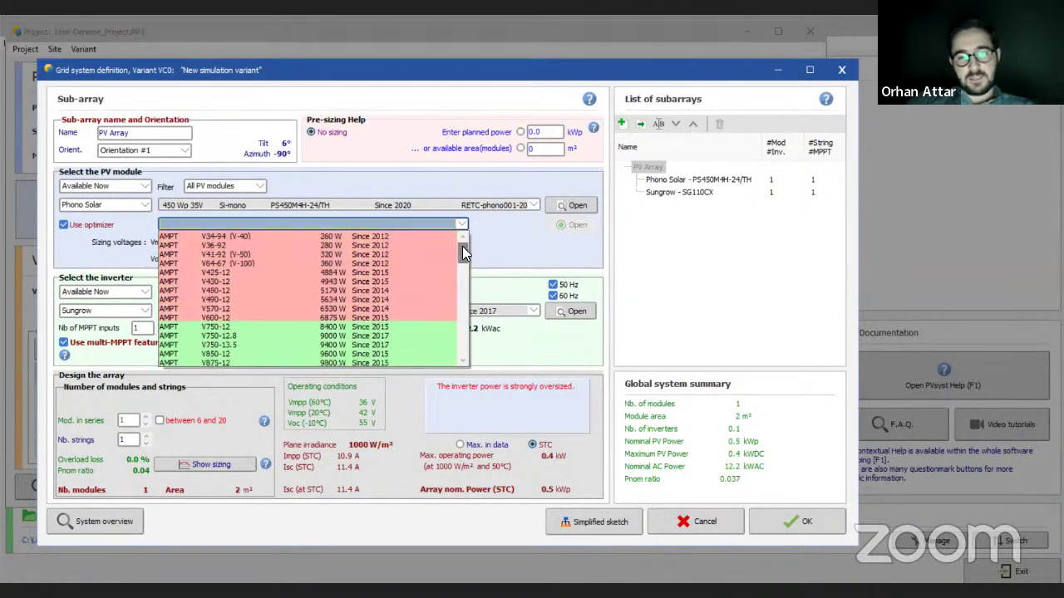
click(265, 239)
click(64, 225)
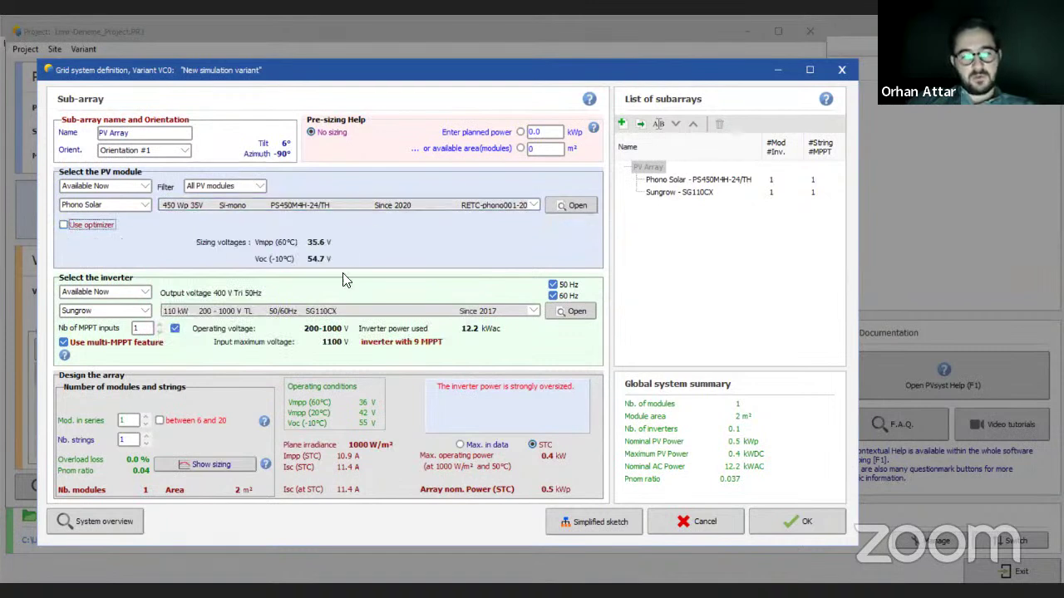
Step: Set the number of modules in series to 18 for the sub-array
click(133, 422)
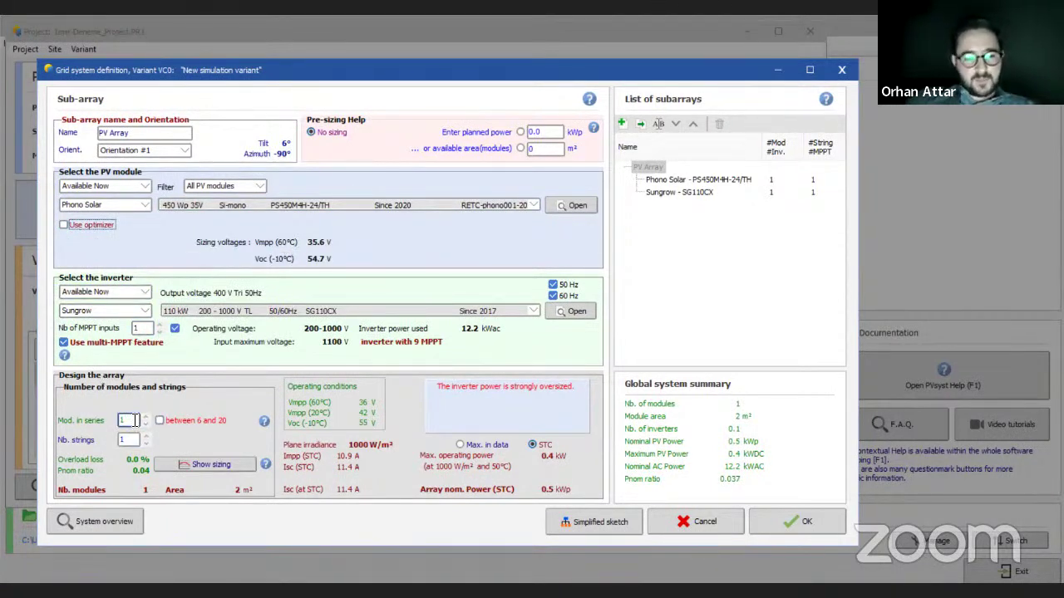
drag(136, 420, 122, 421)
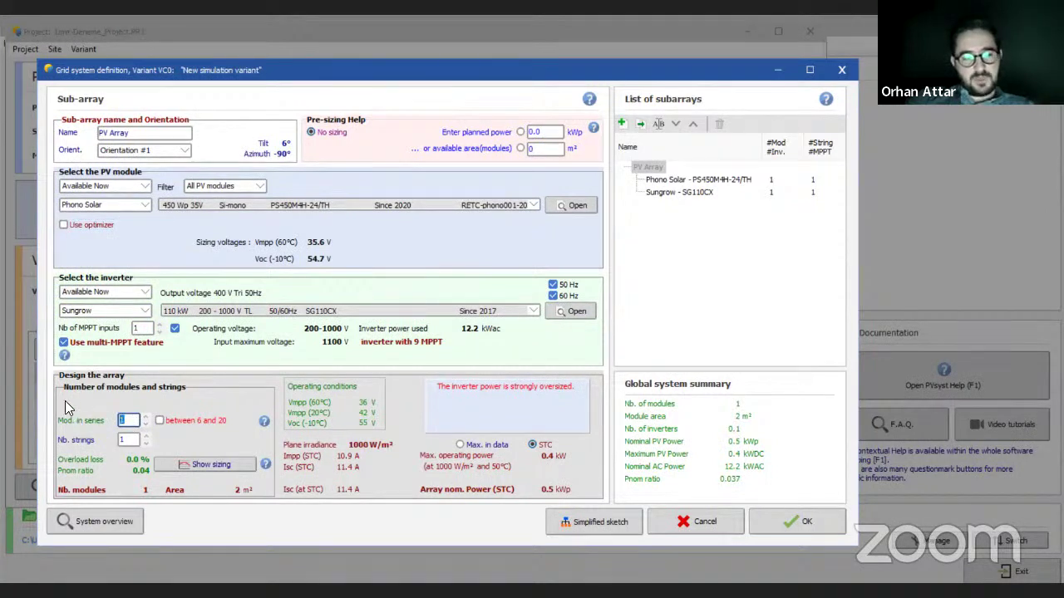
key(BackSpace)
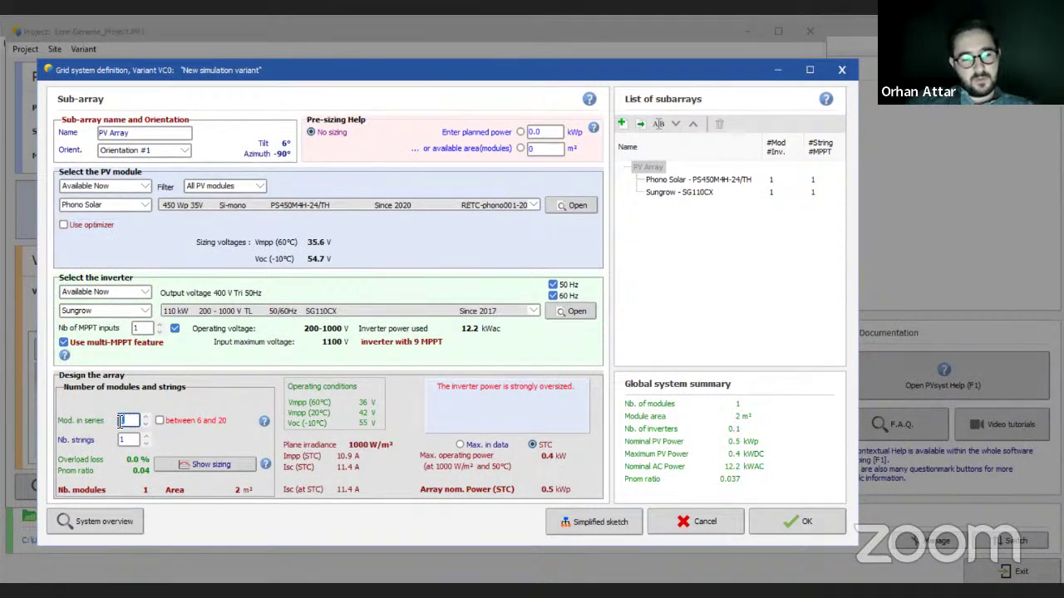
text(1)
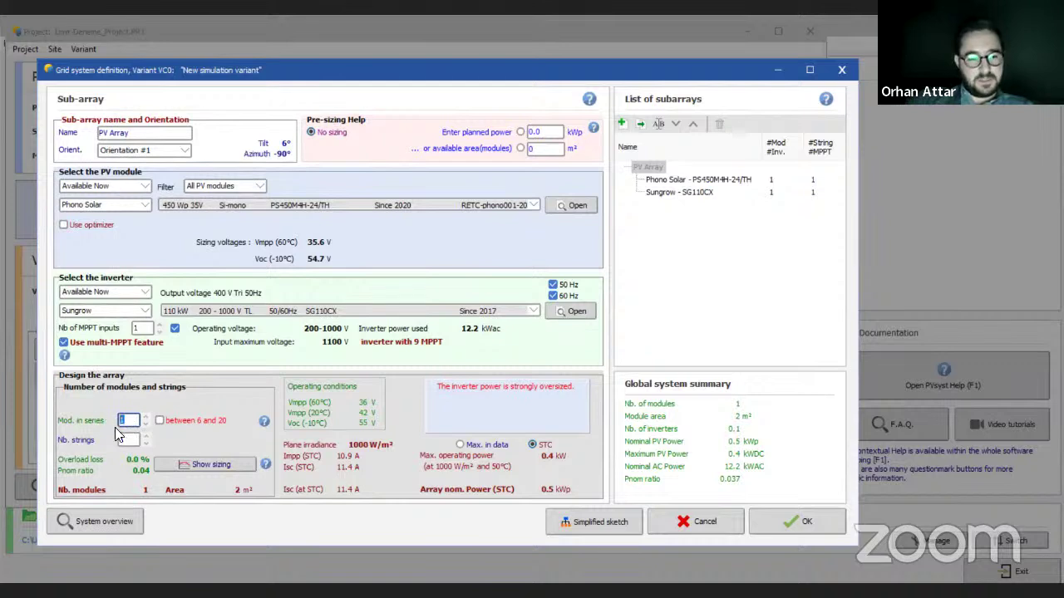
click(131, 440)
click(129, 421)
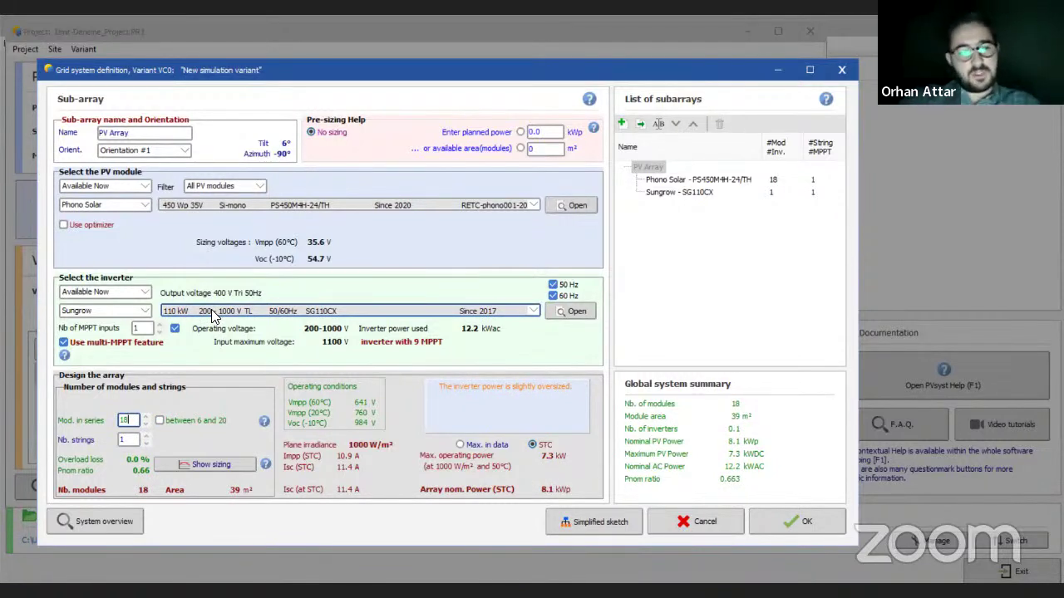
Step: Try 19 modules in series to check the operating conditions, and return the value to 18
double_click(138, 419)
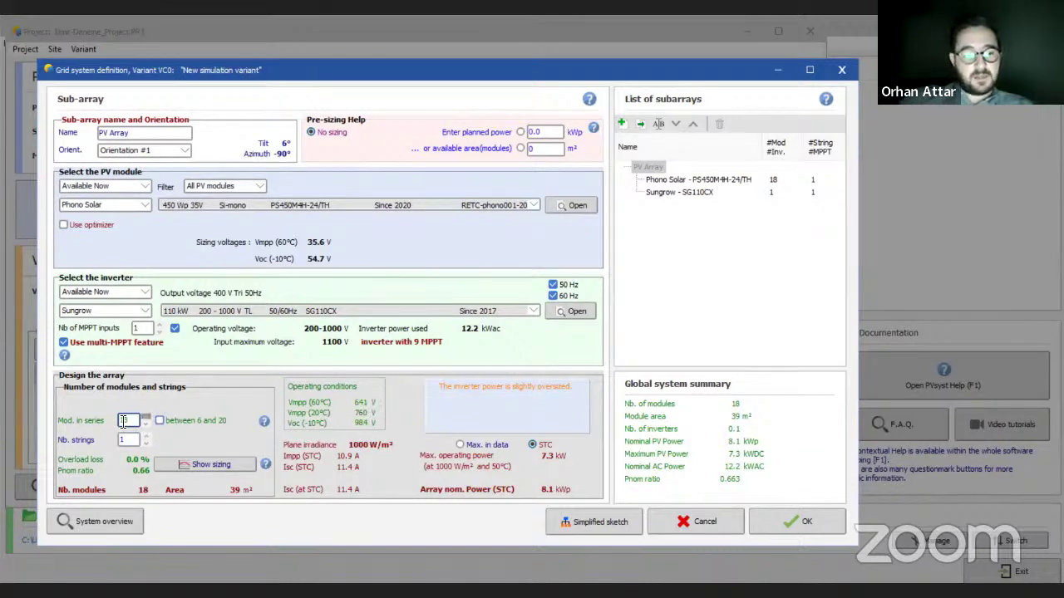
text(5)
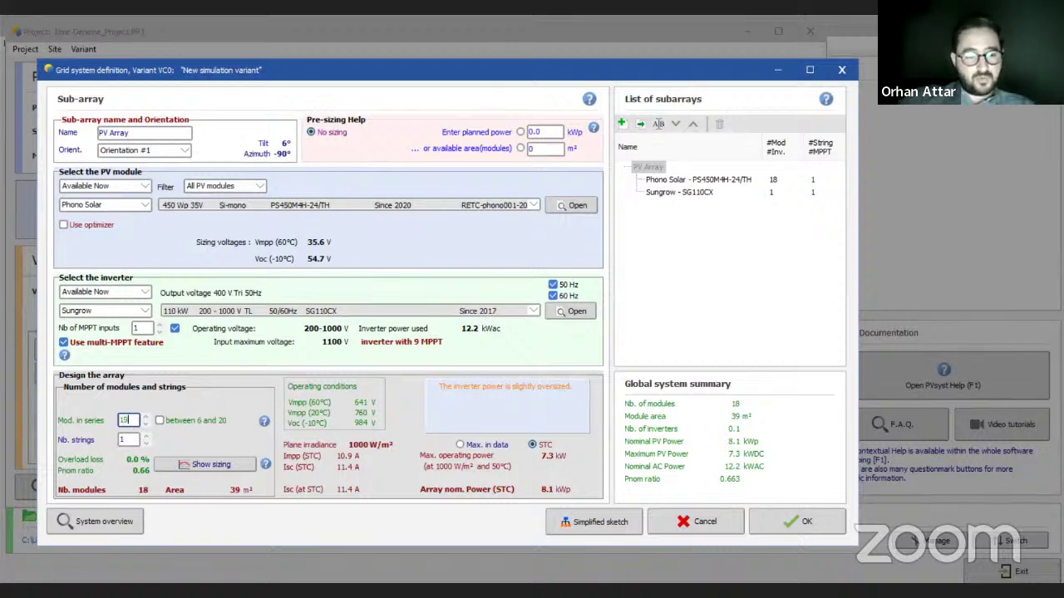
key(BackSpace)
text(9)
click(125, 439)
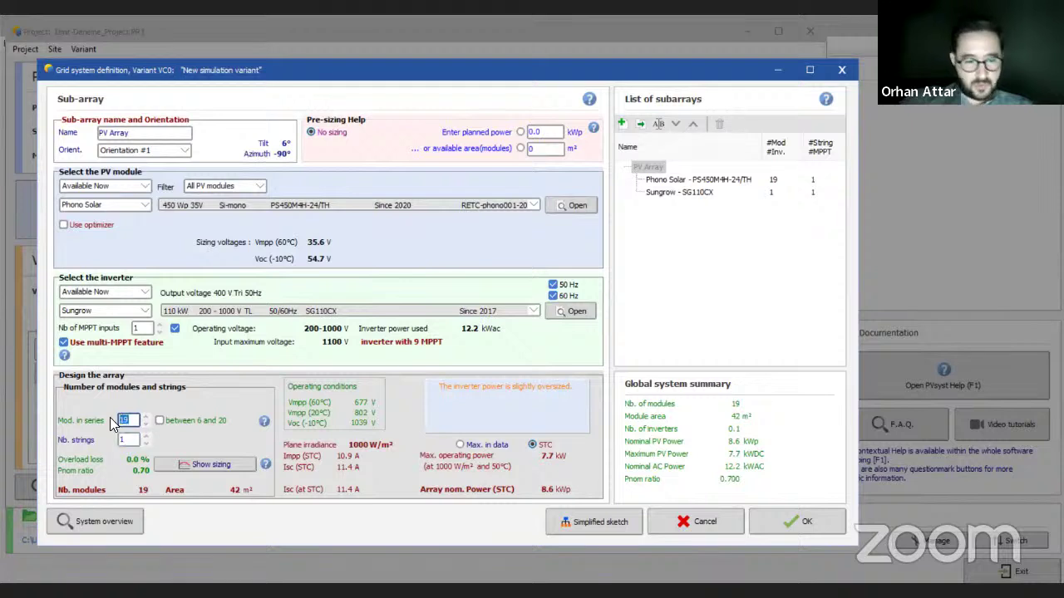
text(18)
key(Tab)
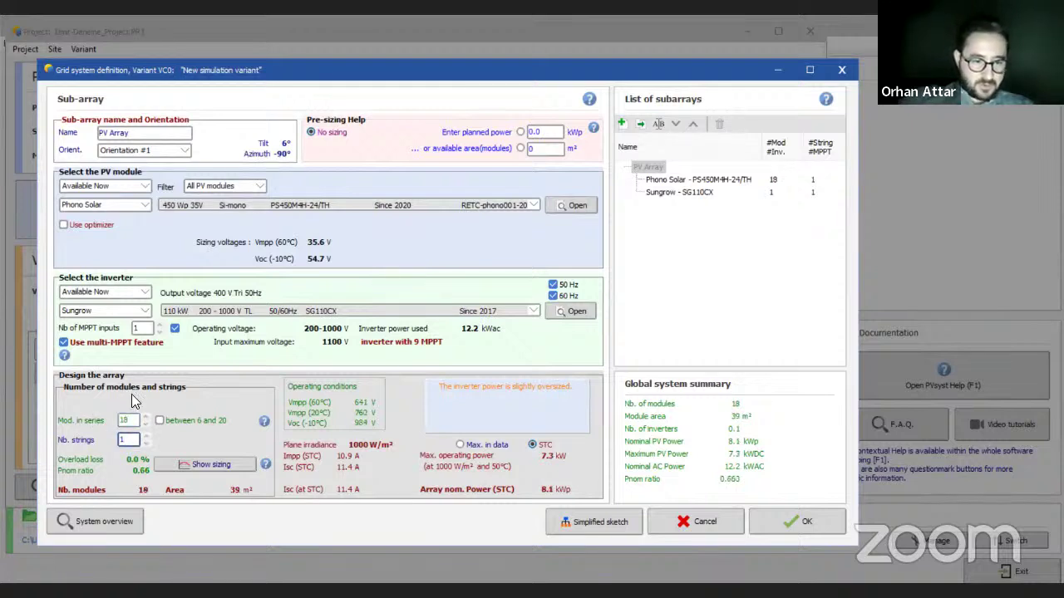
Step: Try 20 strings for the sub-array, and set the number of strings to 15
double_click(121, 439)
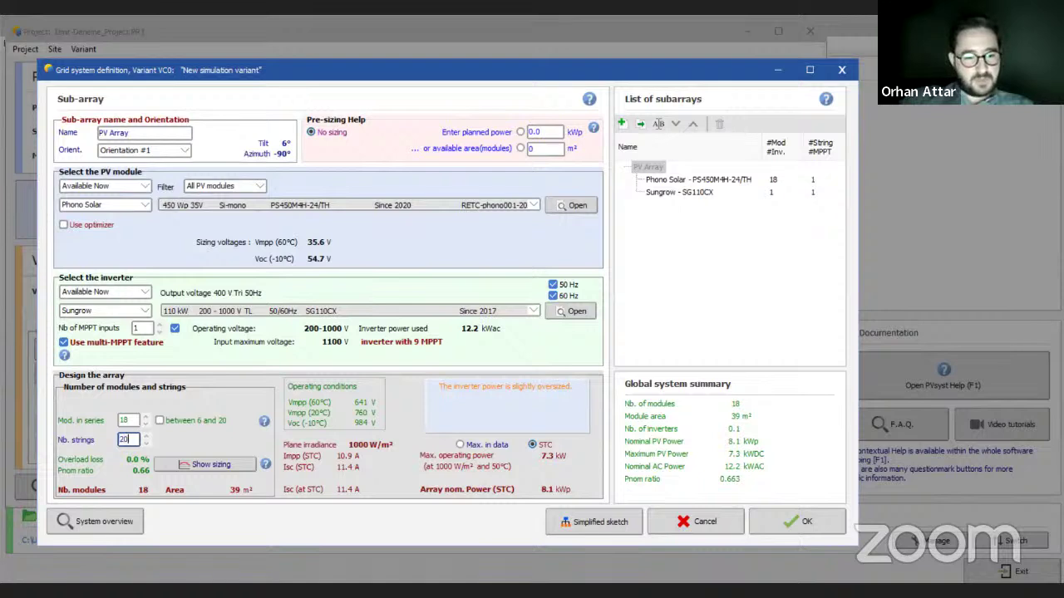
text(20)
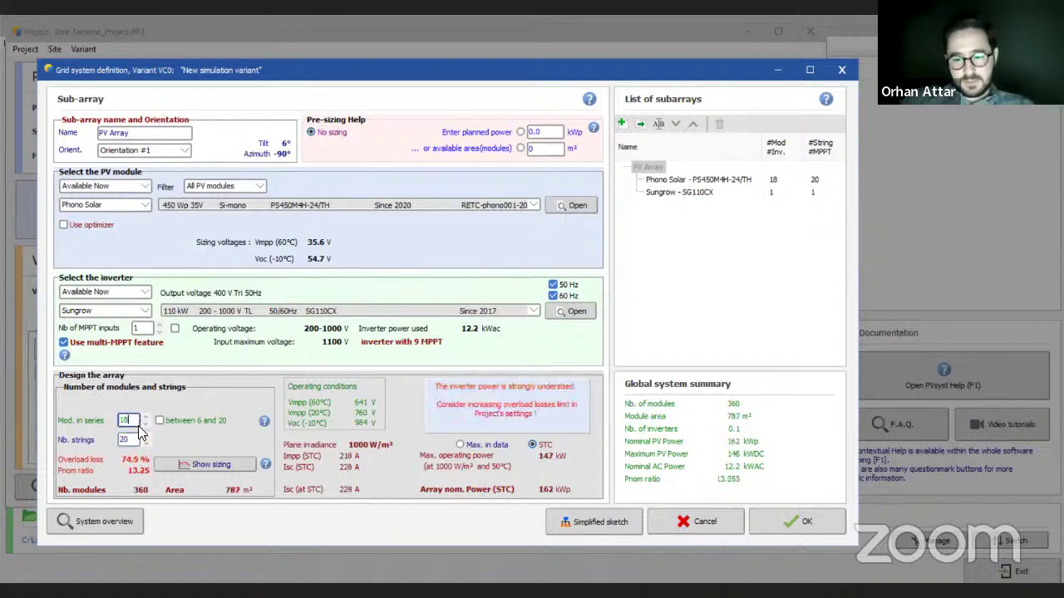
double_click(125, 442)
text(15)
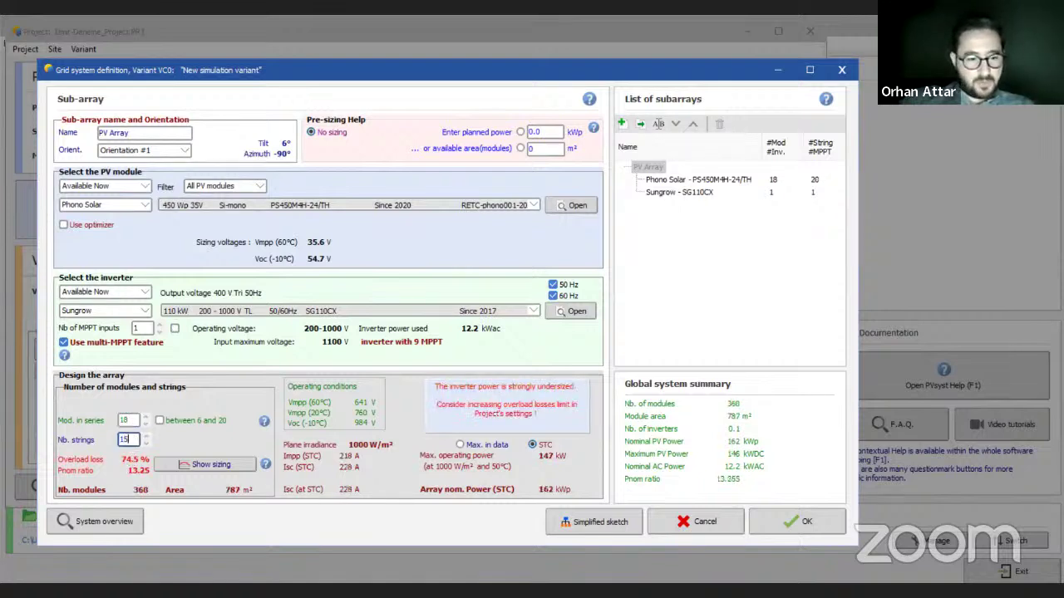
double_click(129, 420)
double_click(132, 441)
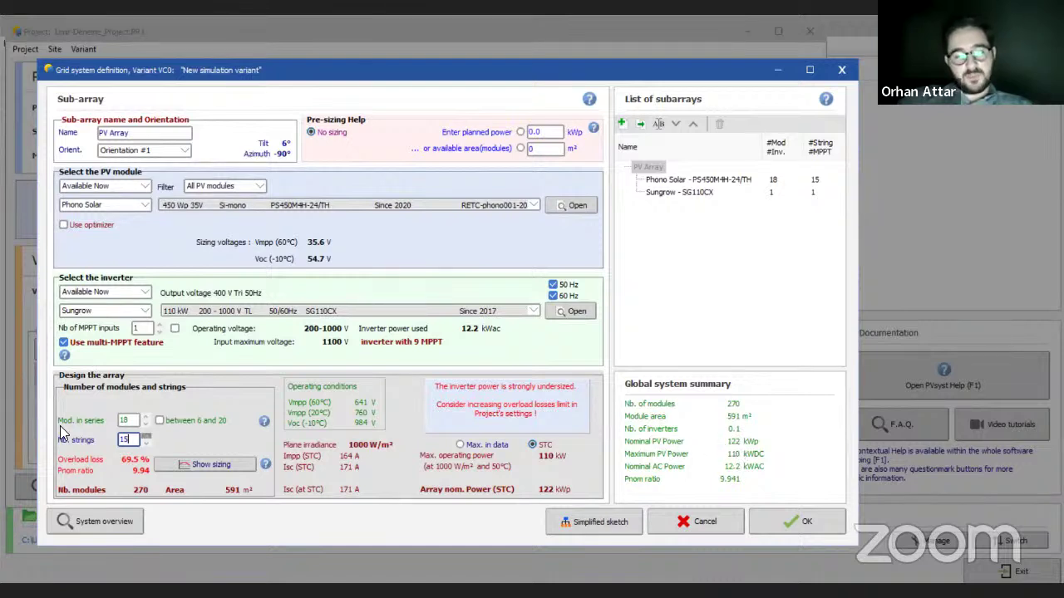
click(132, 423)
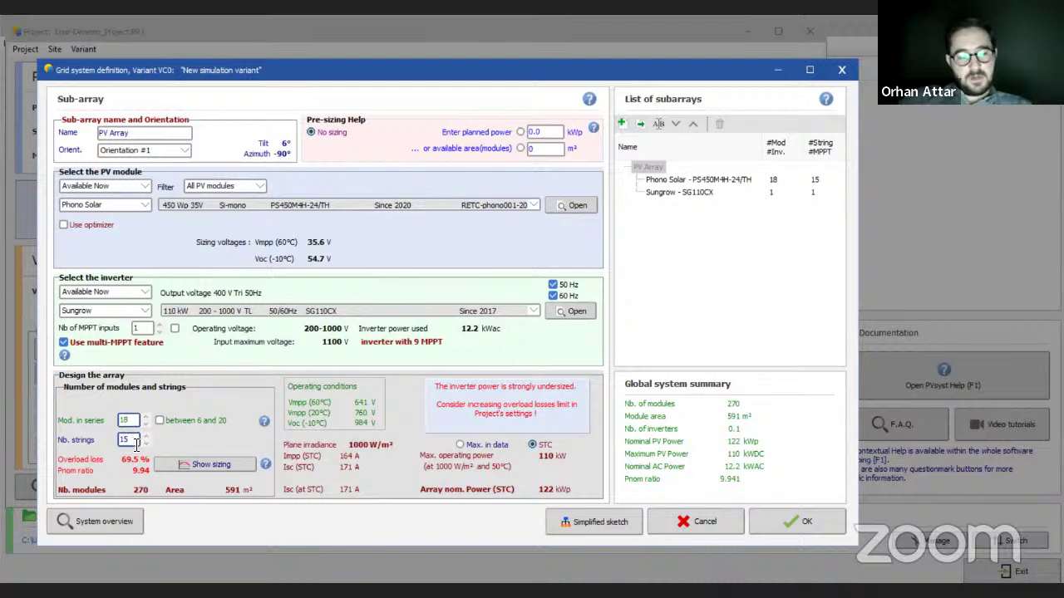
click(135, 442)
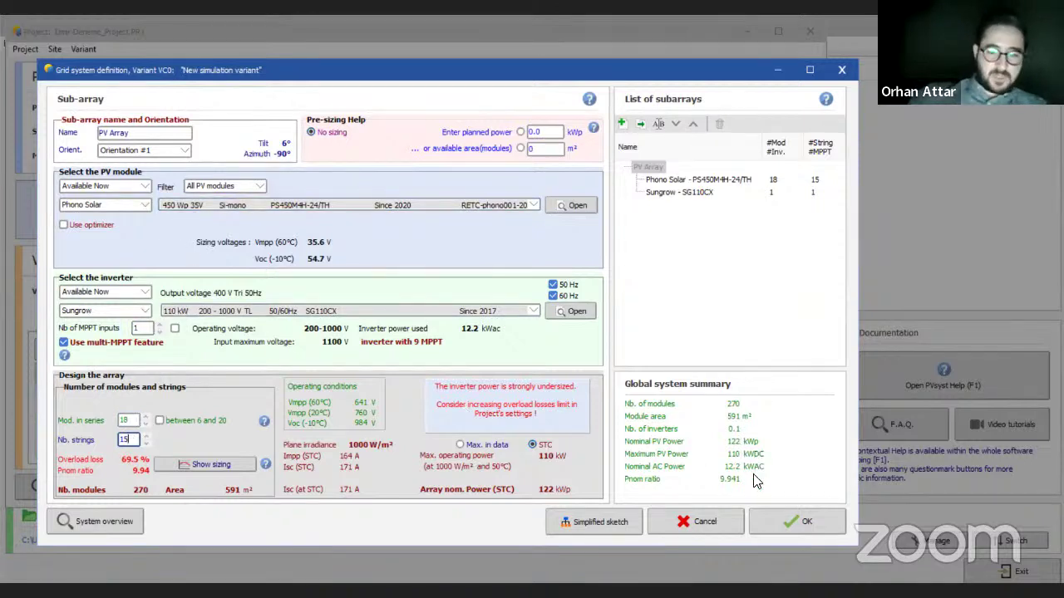
Step: Try the multi-MPPT feature with 9 MPPT inputs for the Sungrow inverter, and disable the feature again
click(100, 343)
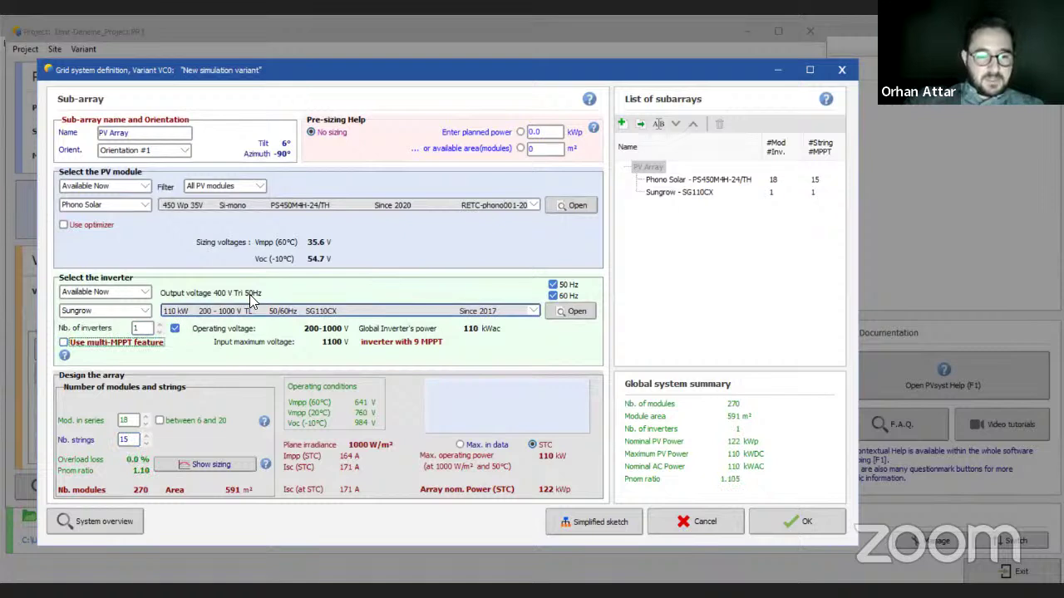
click(99, 343)
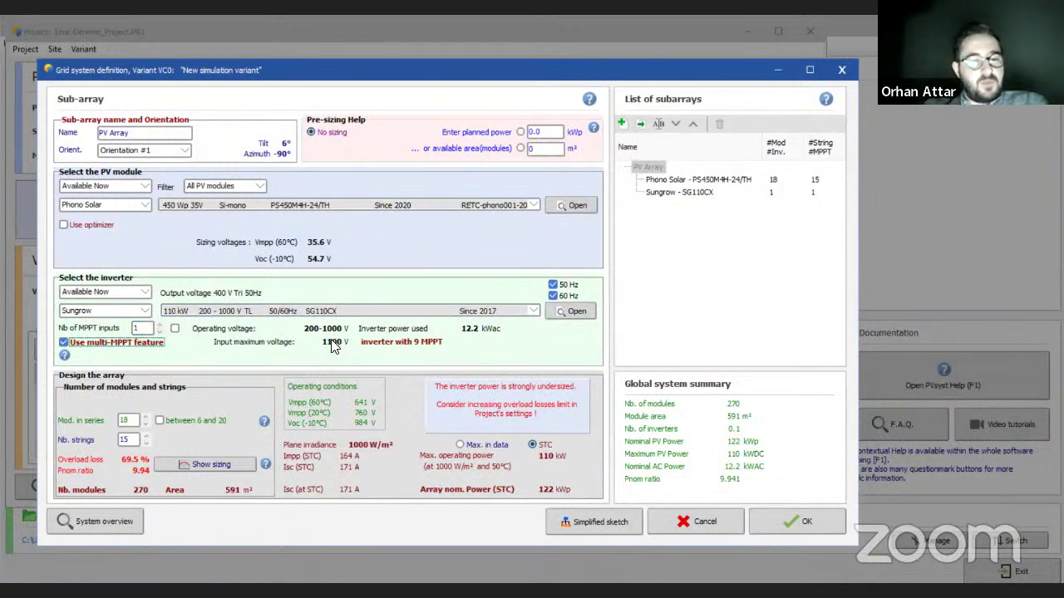
double_click(140, 329)
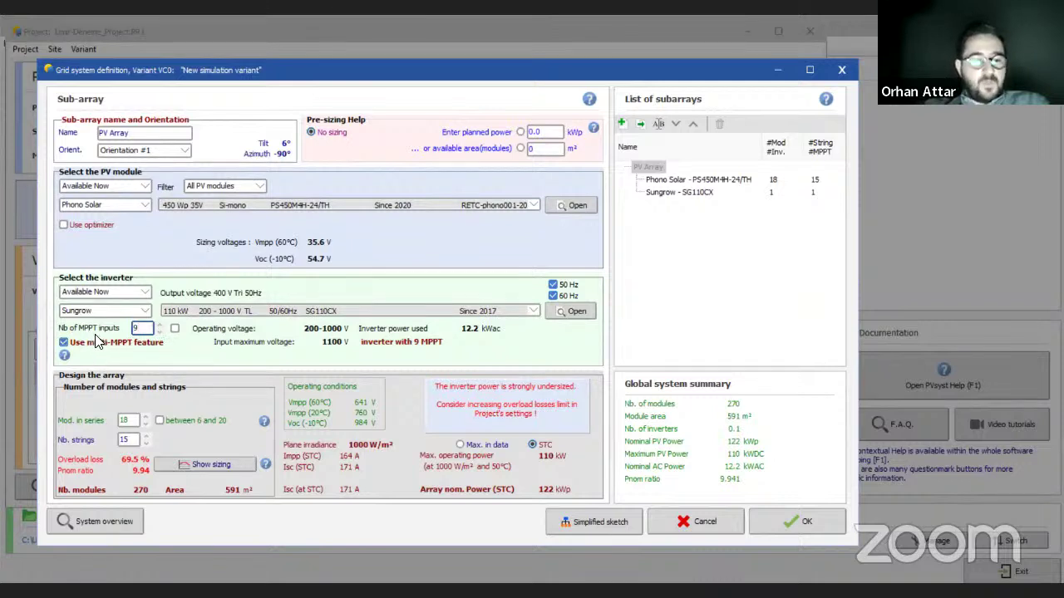
key(Return)
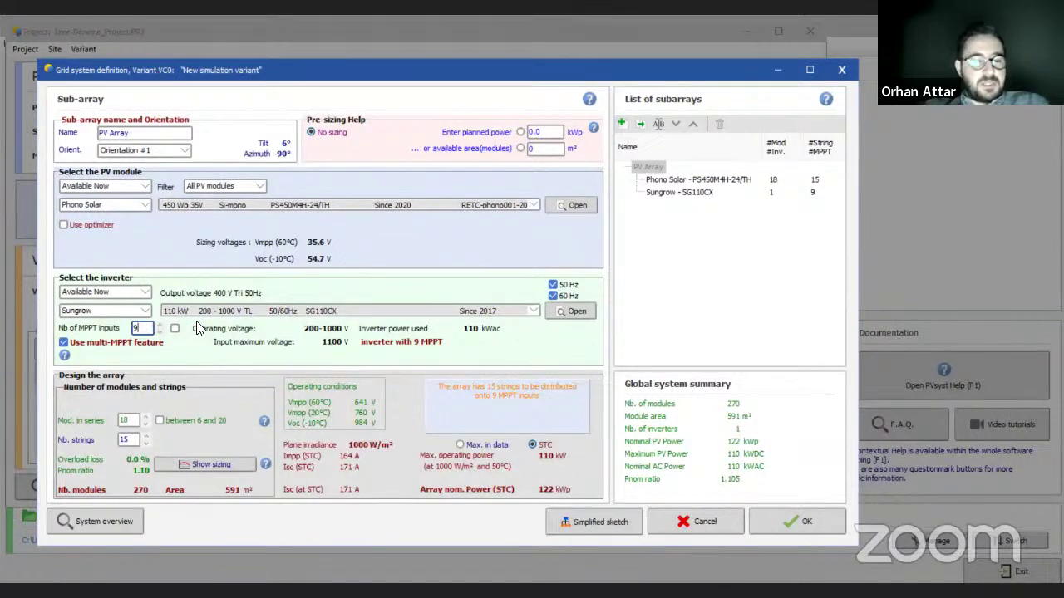
click(88, 345)
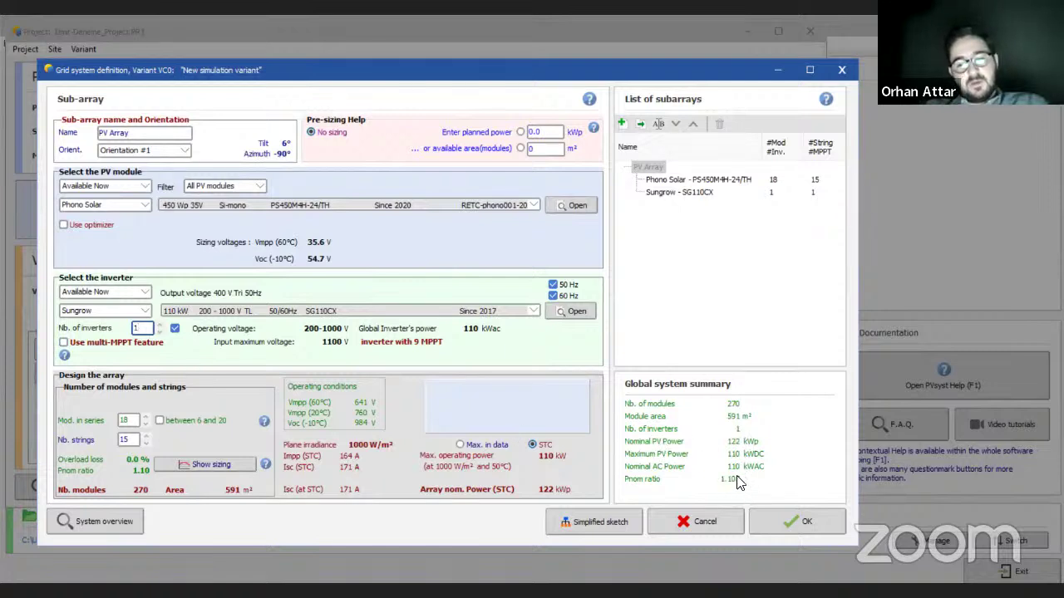
Step: Set the number of strings to 16 for the PV Array sub-array
double_click(134, 441)
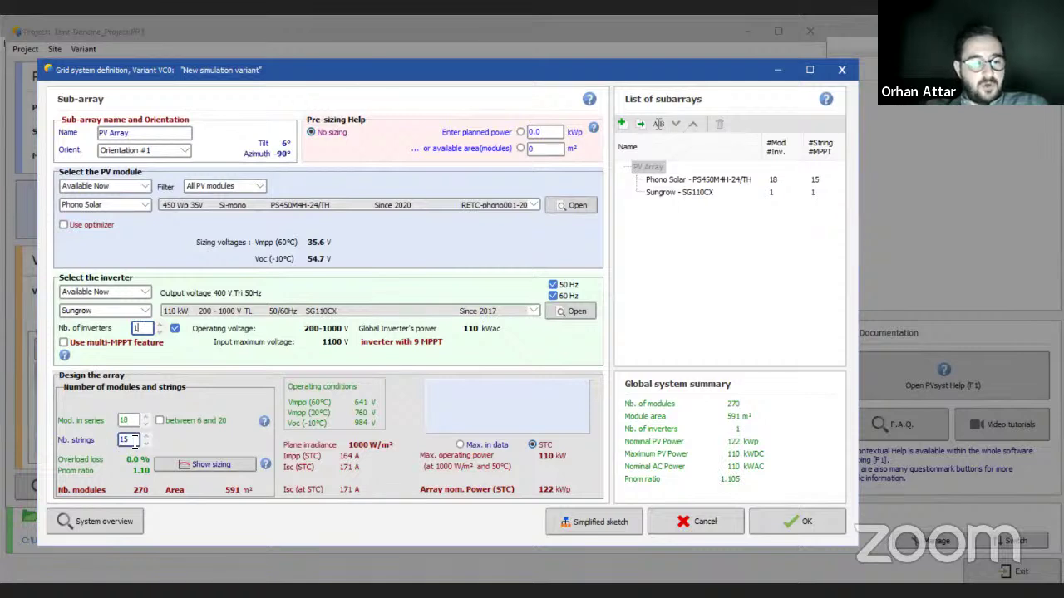
text(16)
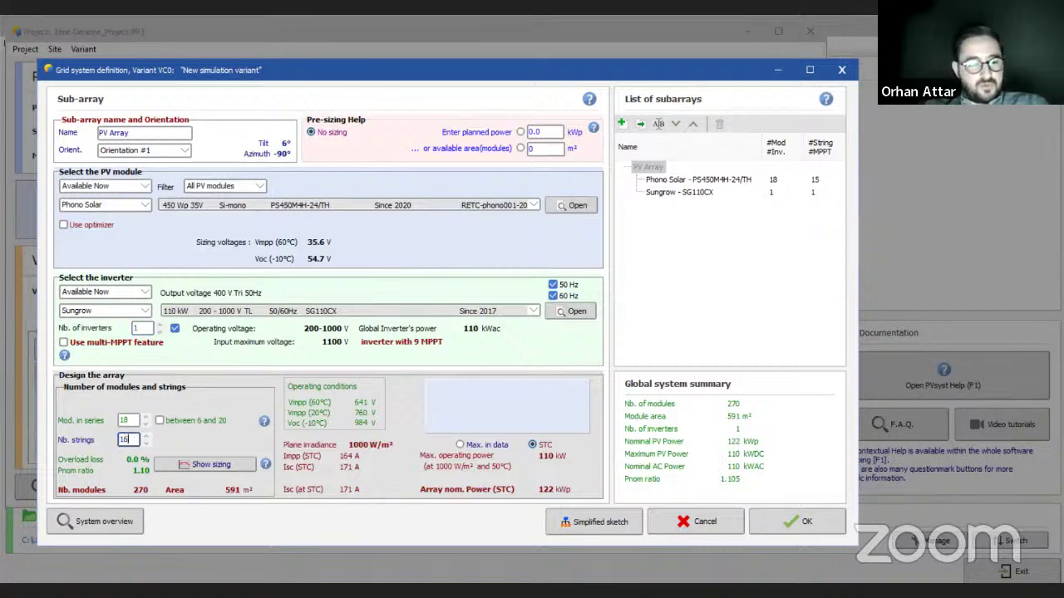
click(133, 420)
Step: Try 2 inverters with 32 strings for the PV Array sub-array and stay in the system definition
double_click(148, 331)
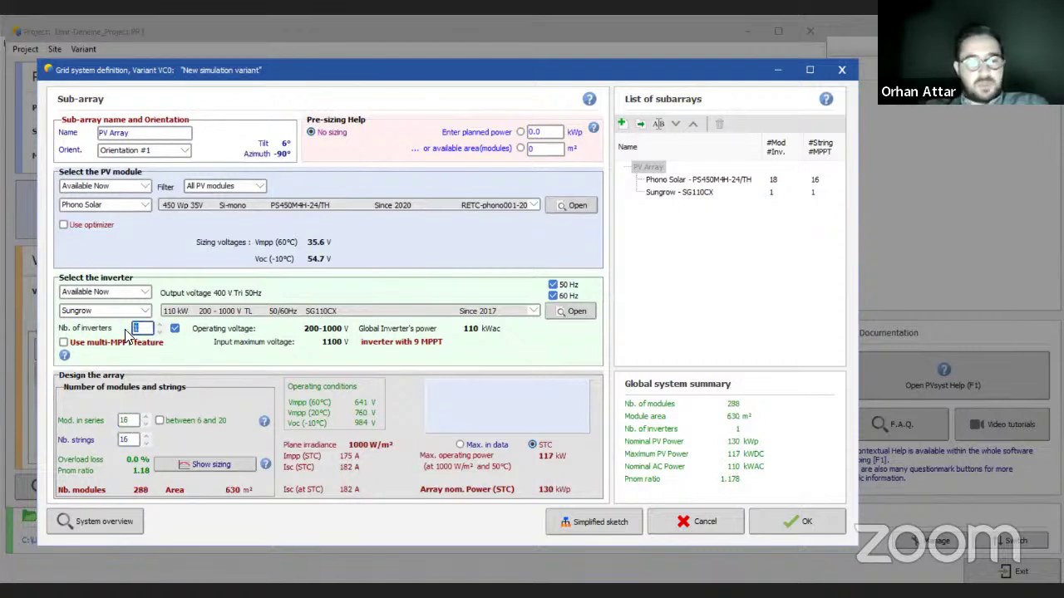
text(2)
double_click(130, 439)
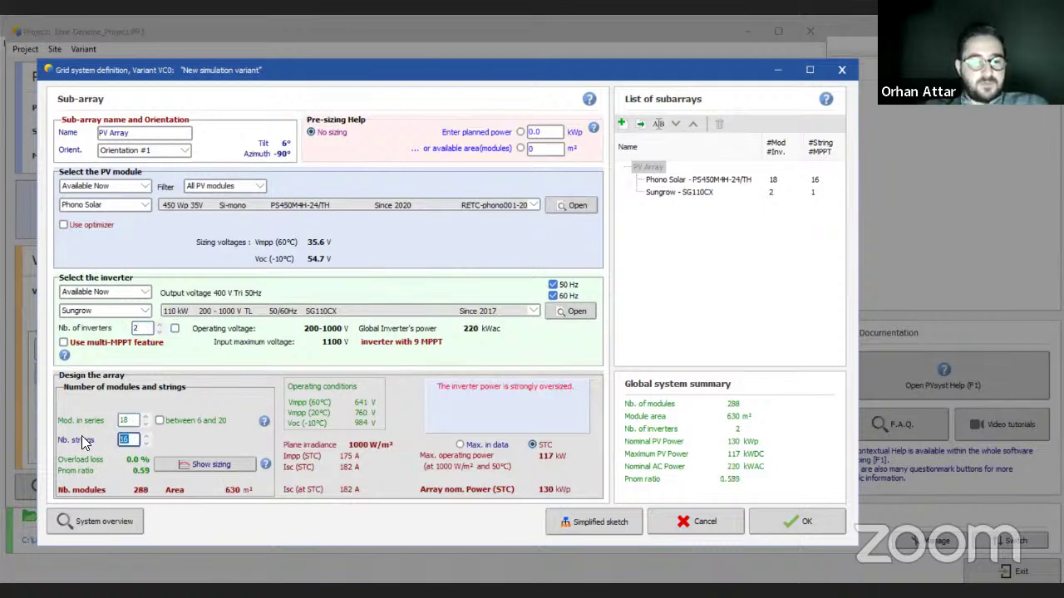
text(32)
click(133, 421)
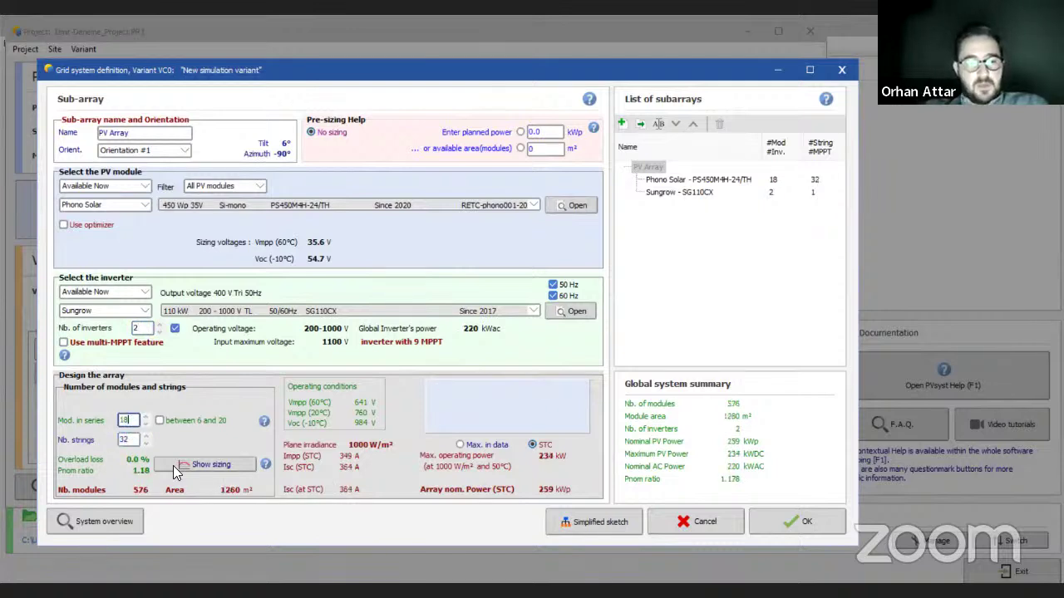
click(174, 328)
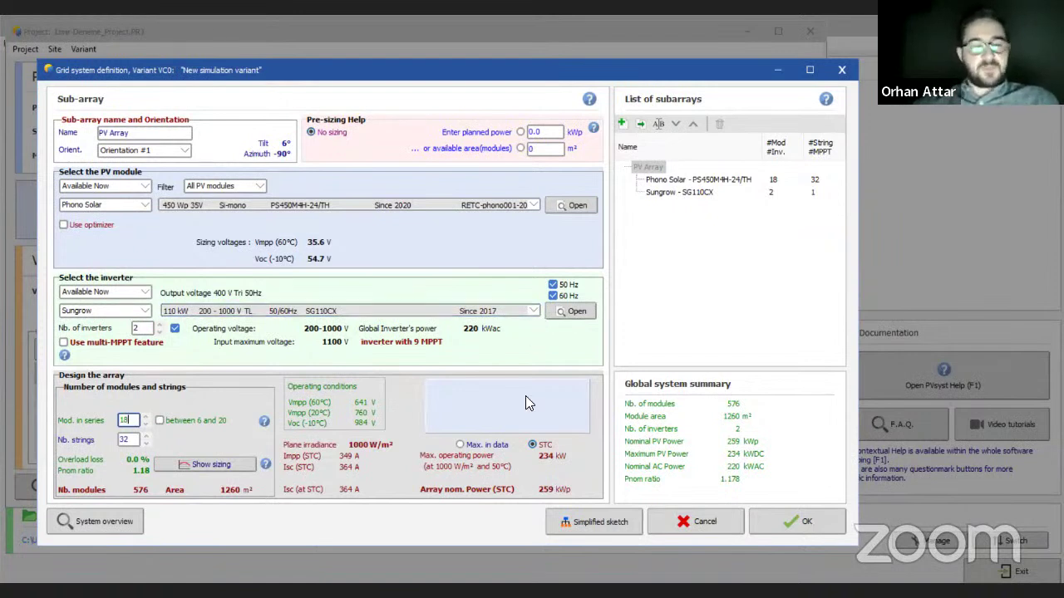
click(804, 524)
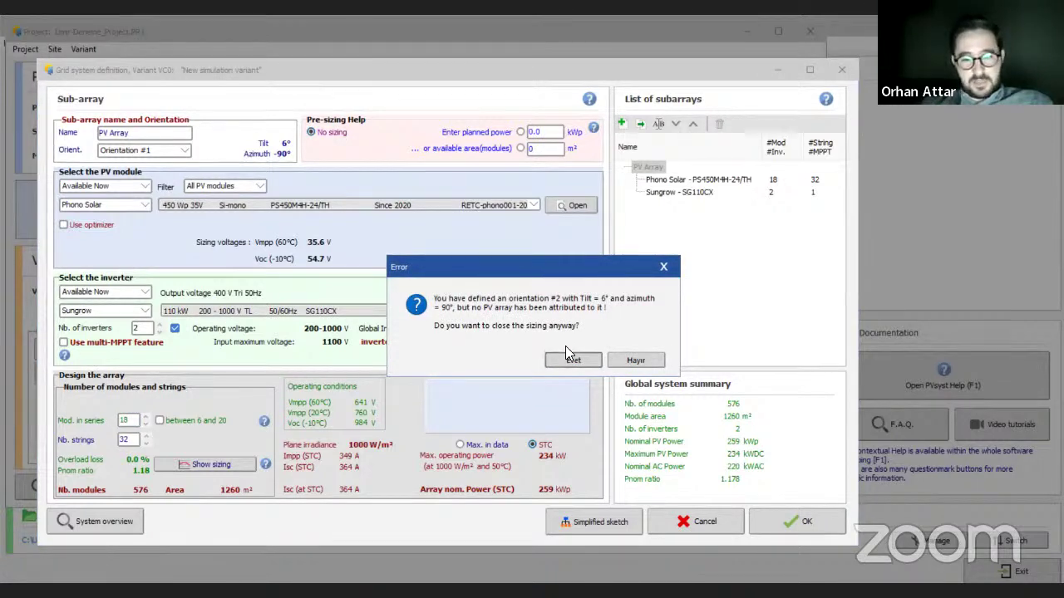
click(633, 359)
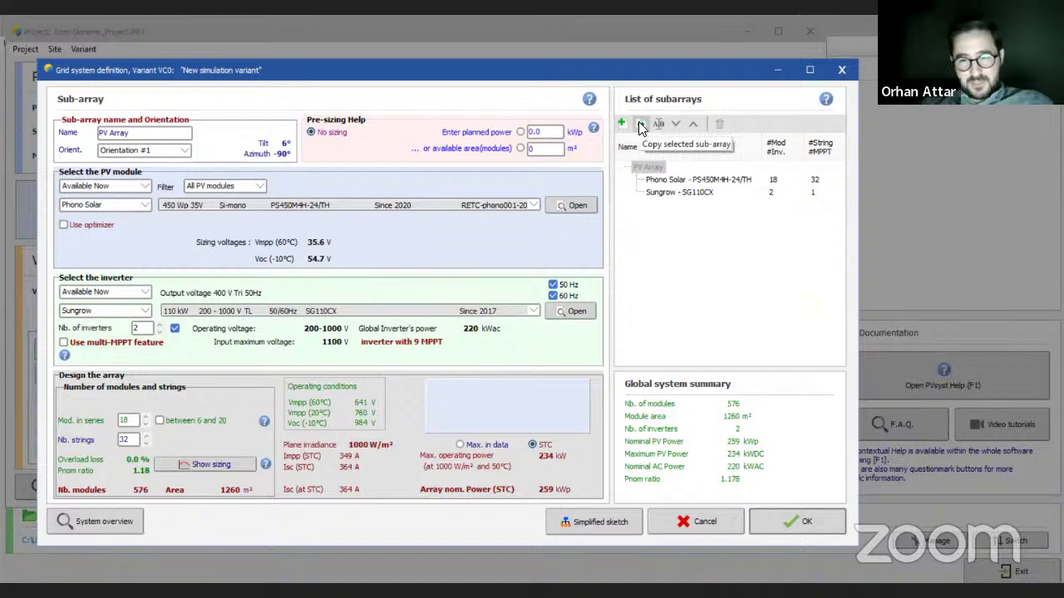
Step: Copy the PV Array sub-array and assign Orientation #2 to the copy
click(640, 126)
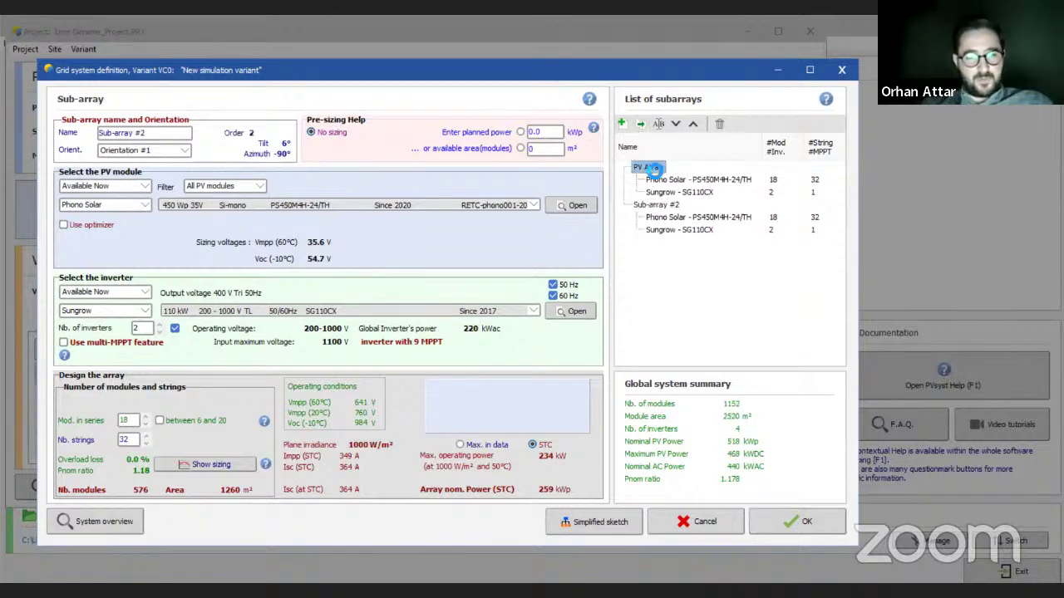
click(166, 151)
click(166, 151)
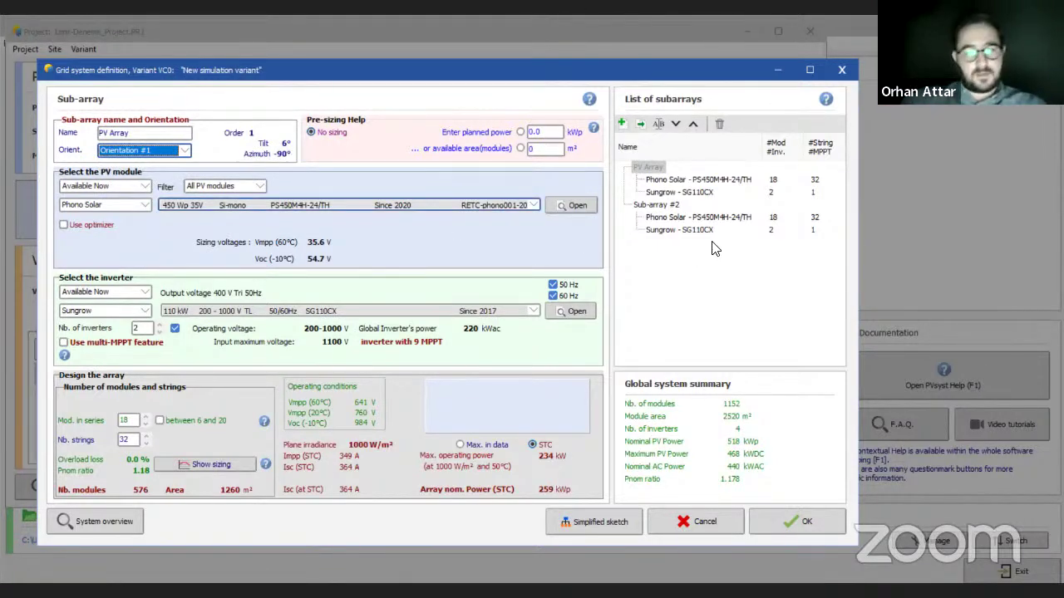
click(674, 207)
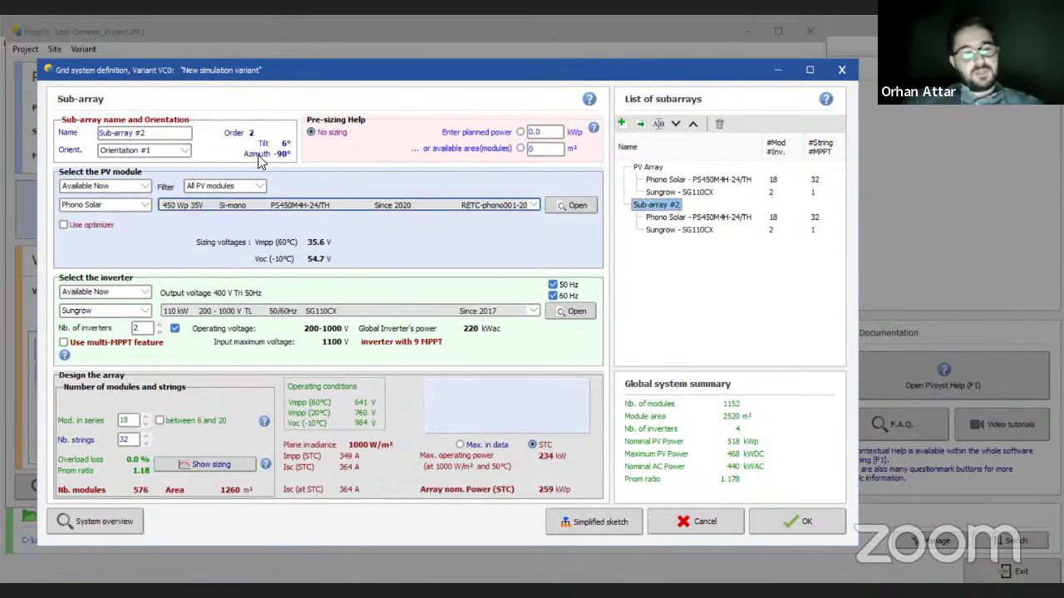
click(185, 153)
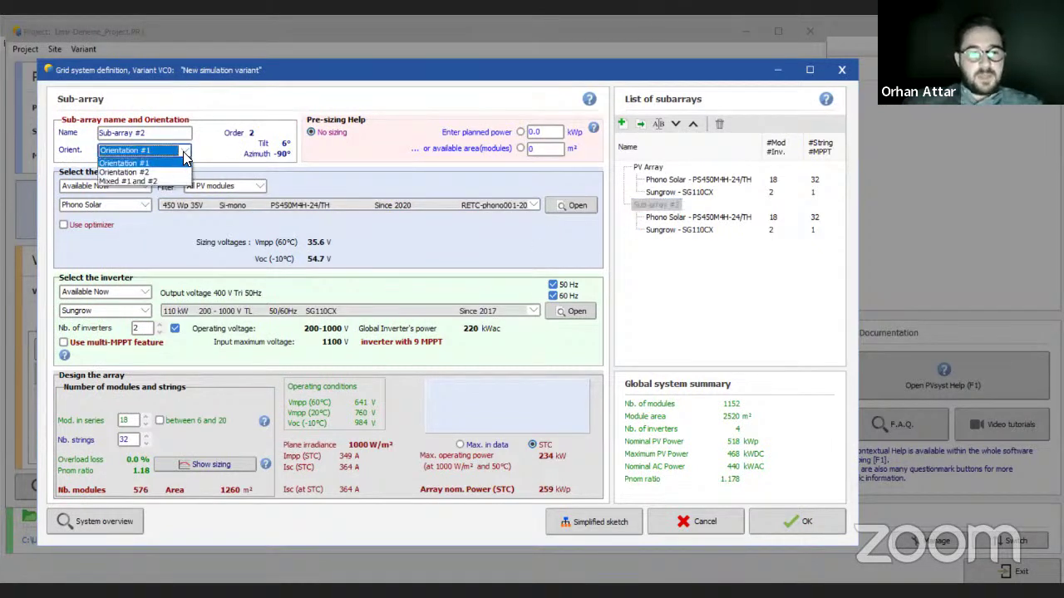
click(154, 173)
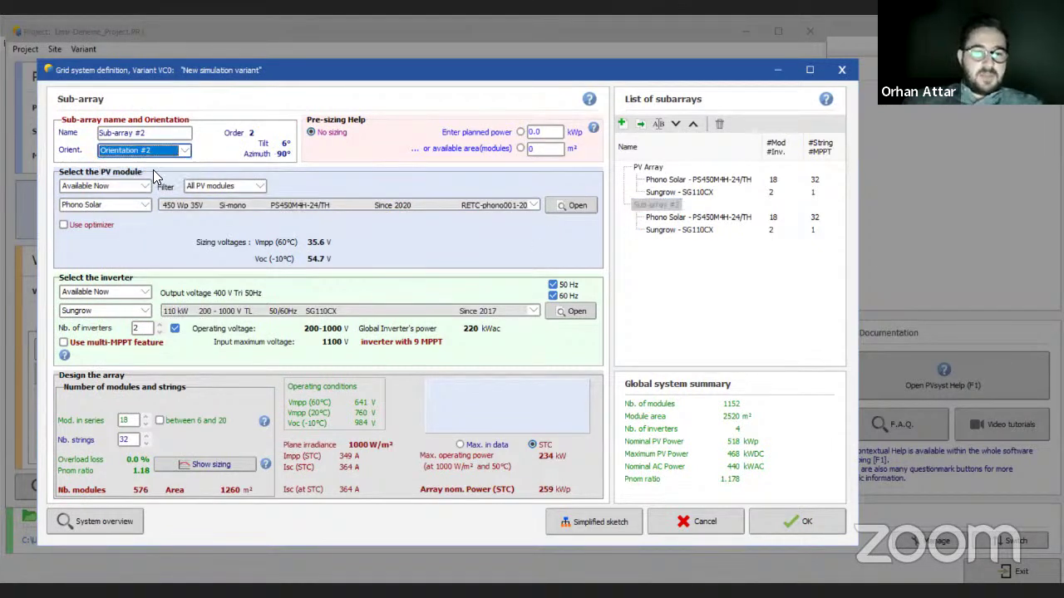
Step: Set the number of strings to 16 for both PV Array and Sub-array #2
click(657, 168)
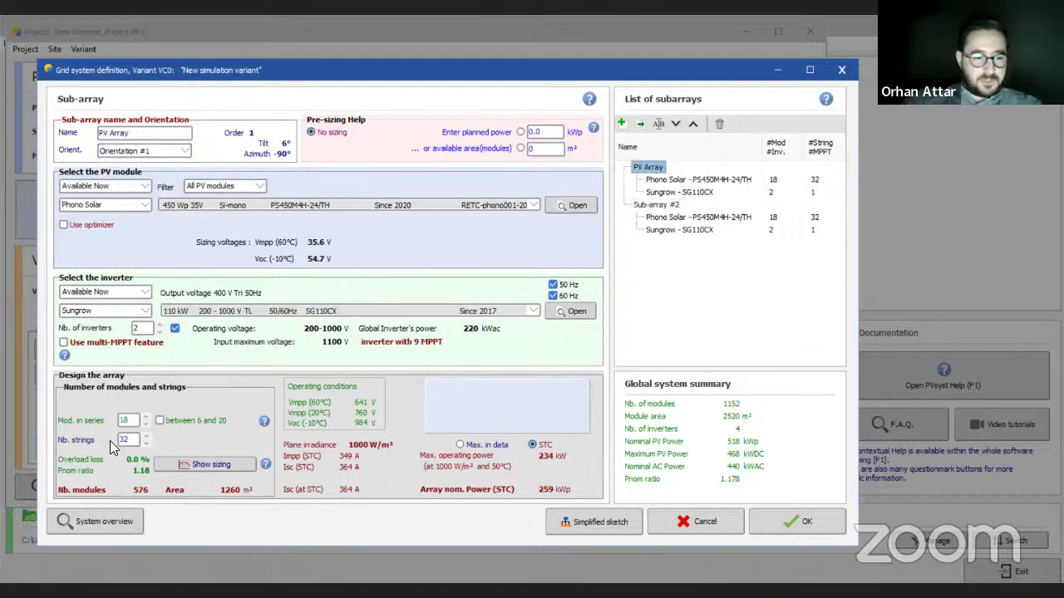
double_click(121, 439)
text(16)
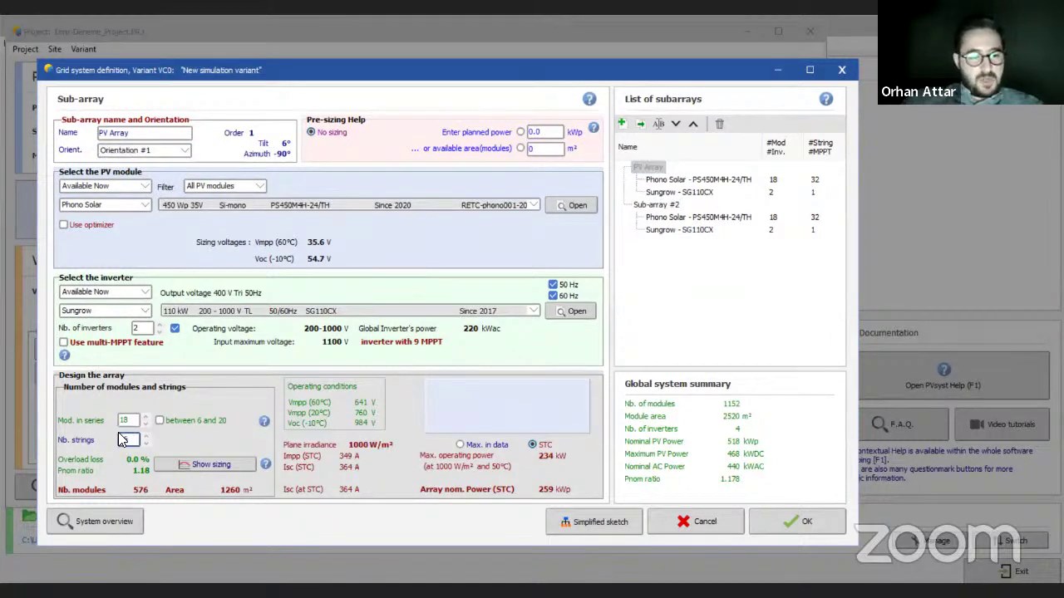
key(Tab)
click(661, 205)
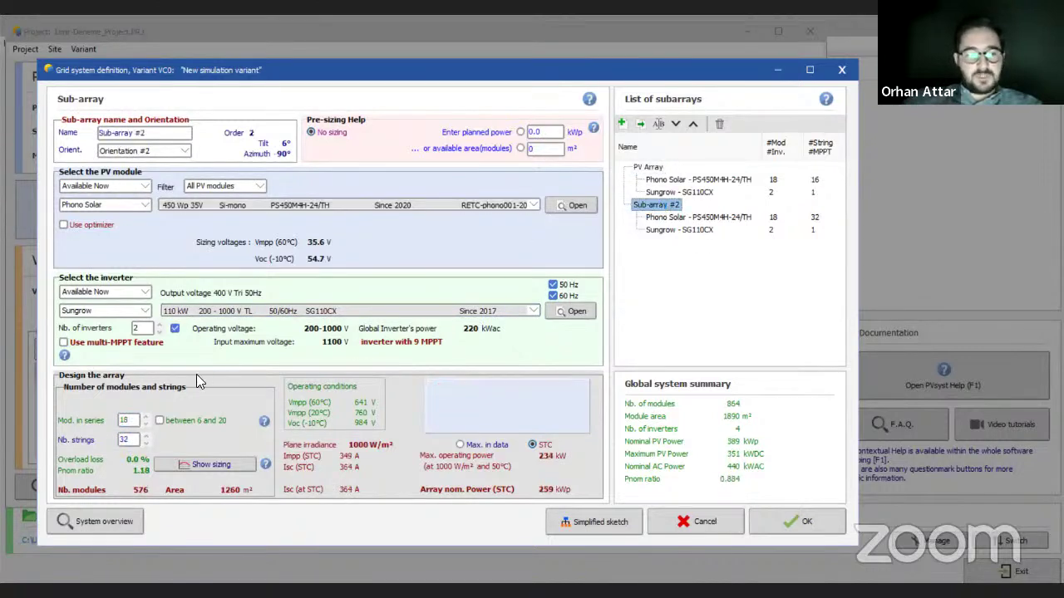
double_click(123, 440)
text(16)
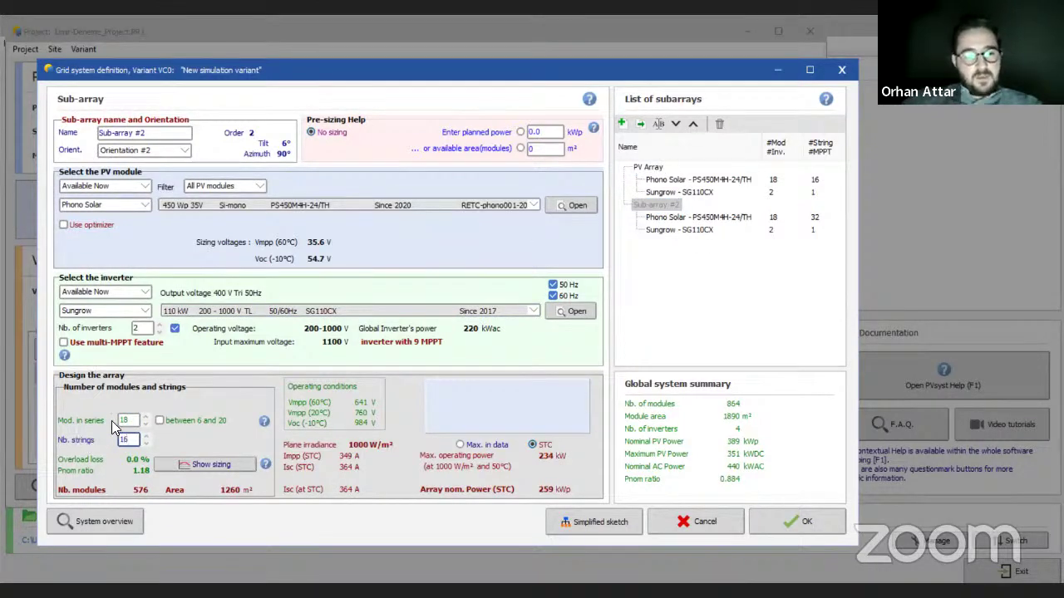
key(Tab)
Step: Set the number of inverters to 1 for both sub-arrays and accept the system definition
double_click(137, 328)
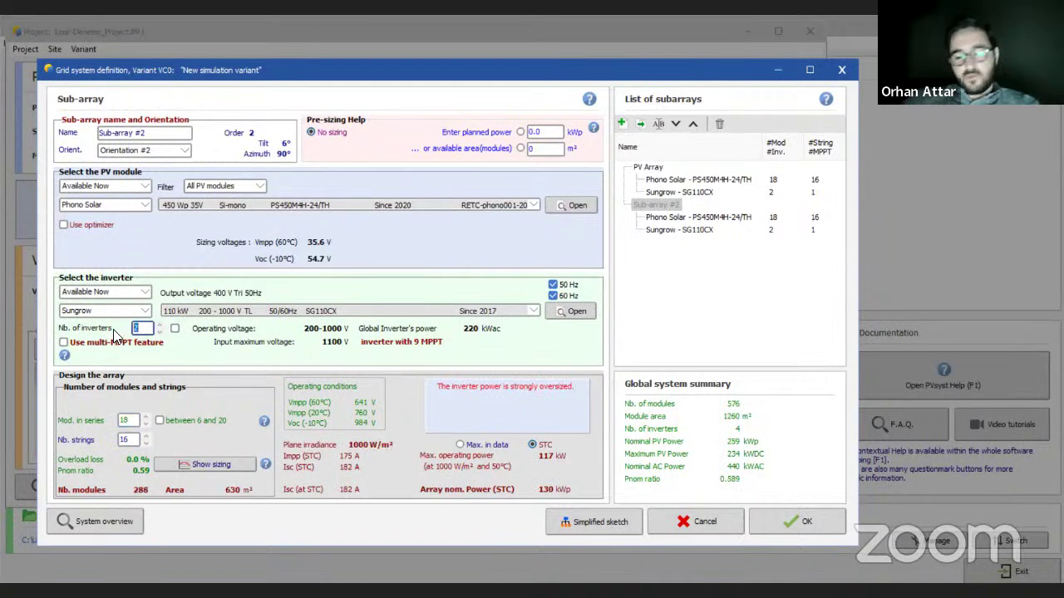
text(1)
click(135, 420)
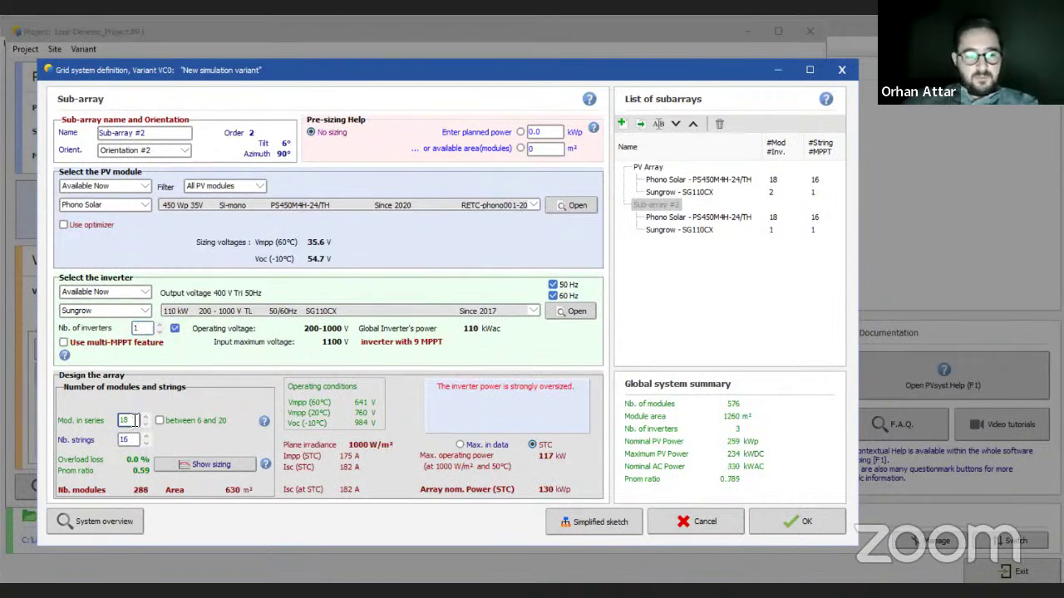
click(648, 167)
double_click(140, 328)
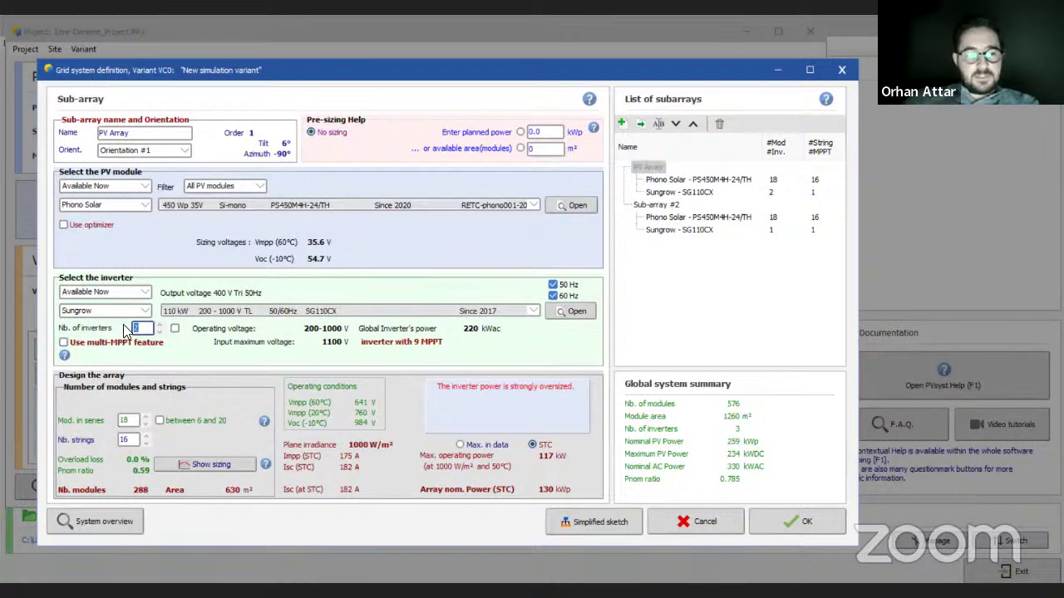
text(1)
click(129, 420)
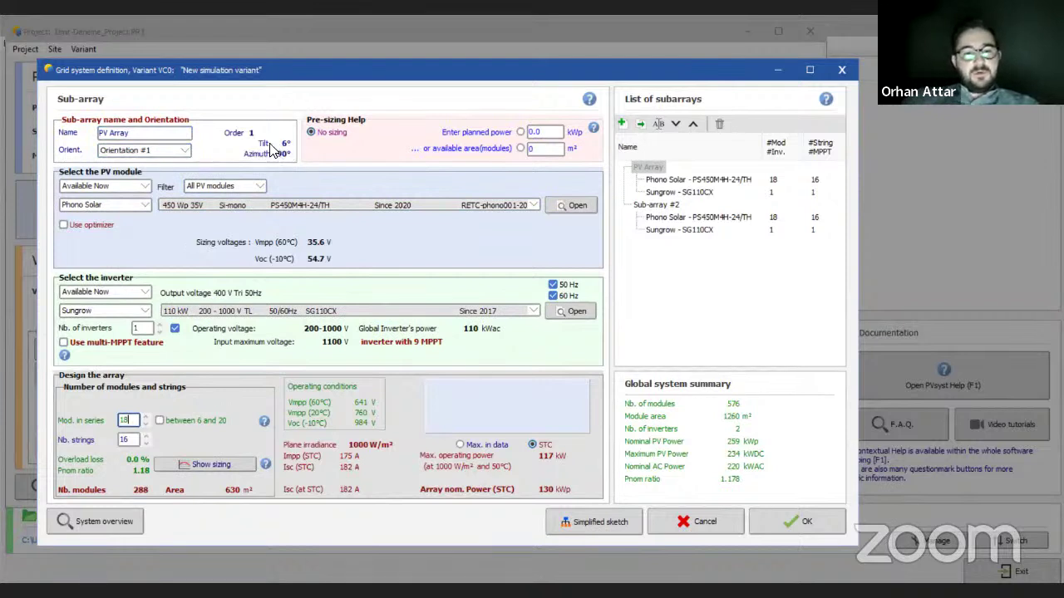
click(661, 204)
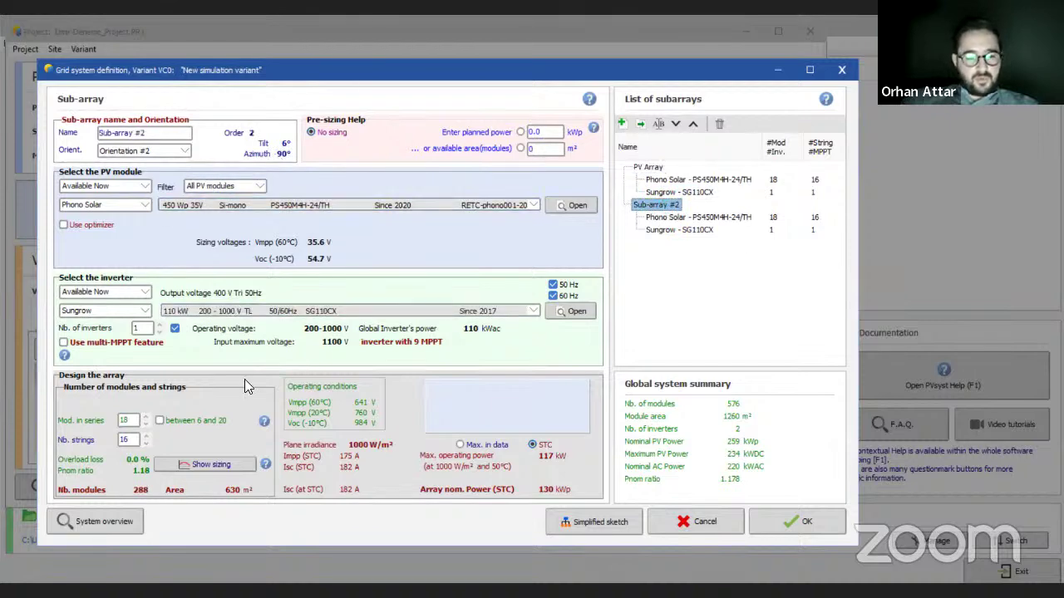
click(803, 521)
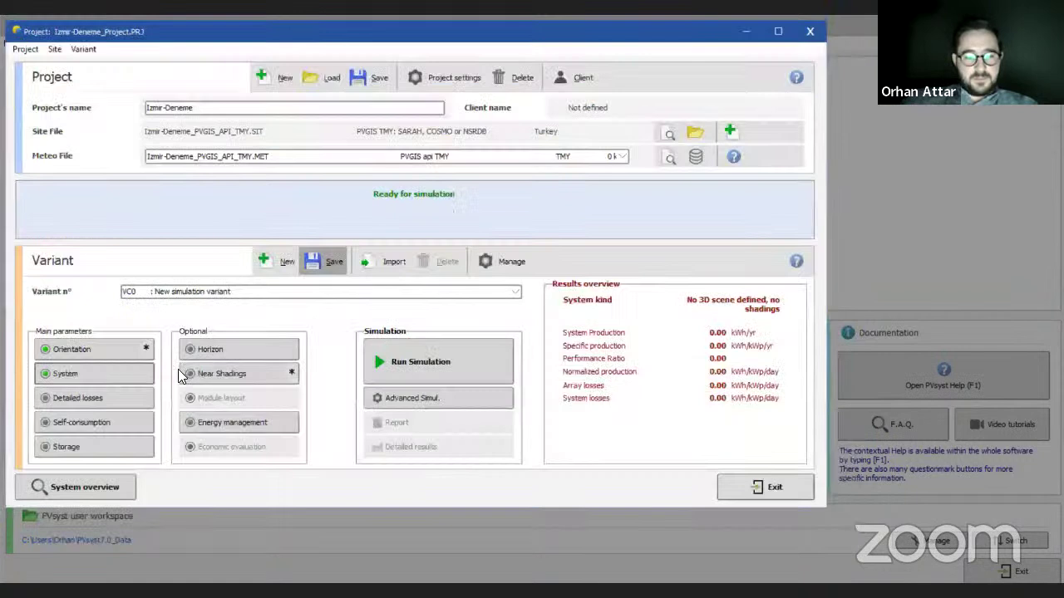
Step: In the detailed losses, try the free-mounted and semi-integrated thermal defaults, and select integration with fully insulated back
click(47, 400)
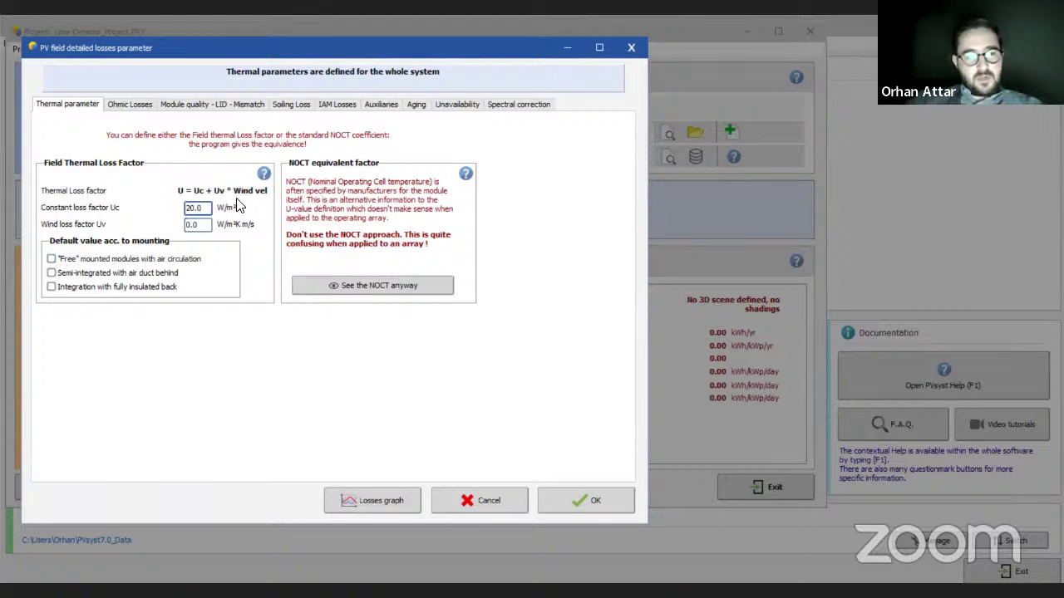
click(207, 208)
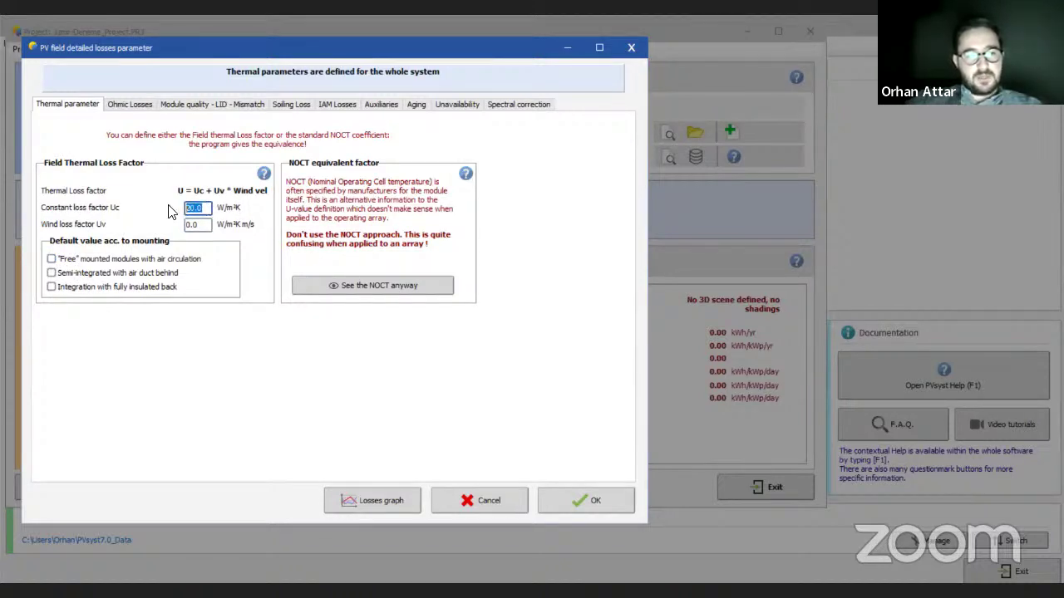
click(51, 259)
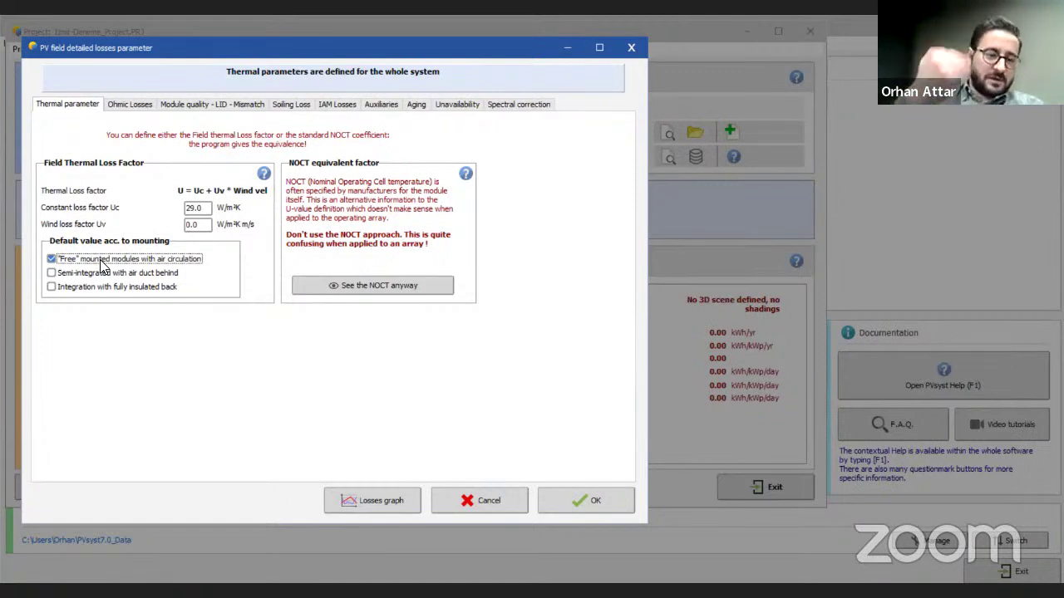
click(52, 274)
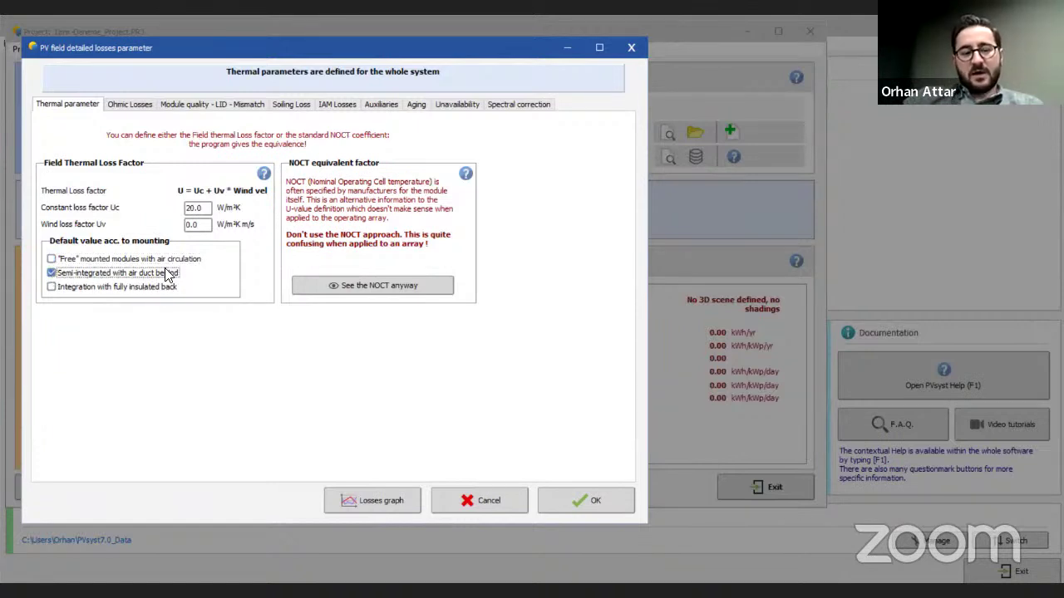
click(200, 226)
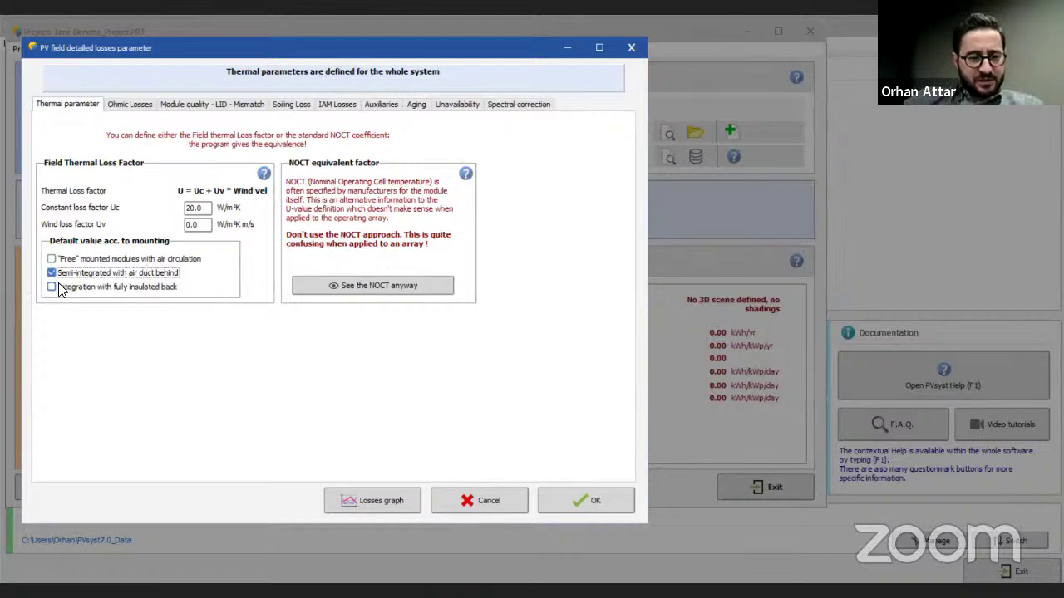
click(155, 290)
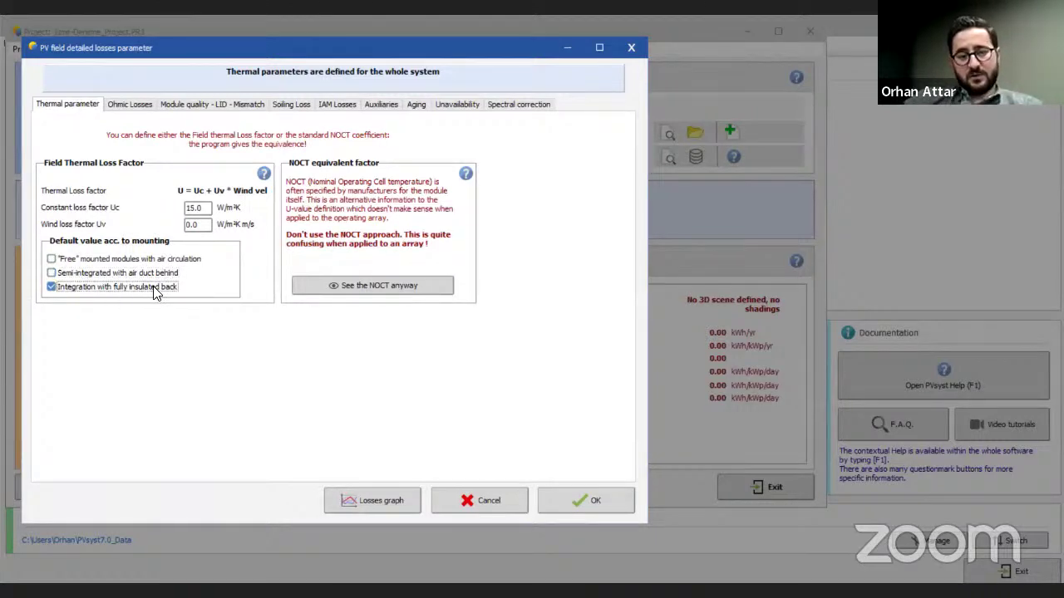
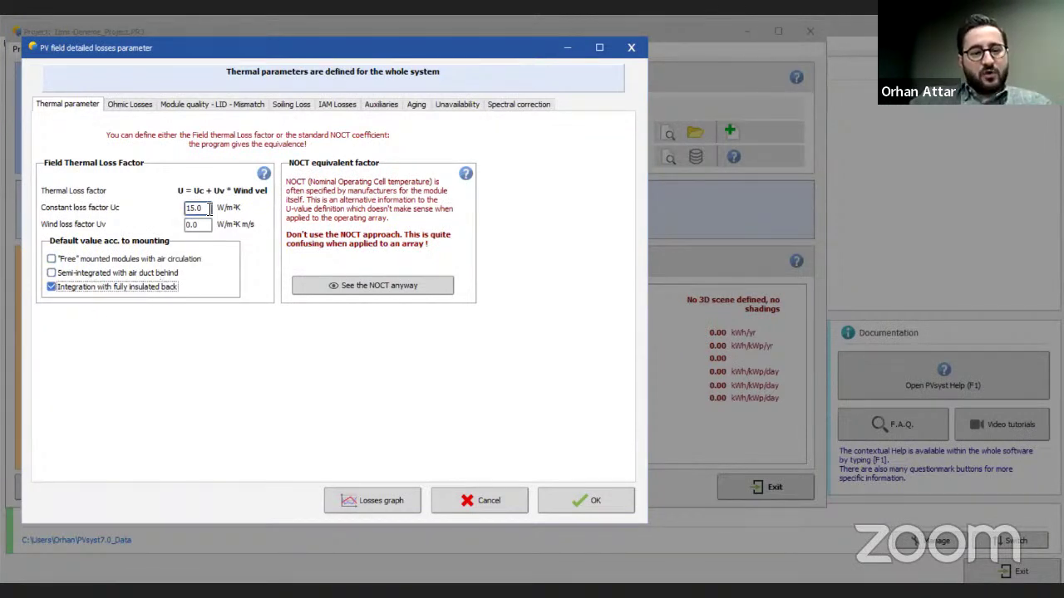
Step: Set the thermal loss default to semi-integrated mounting with air duct behind
click(201, 290)
click(130, 291)
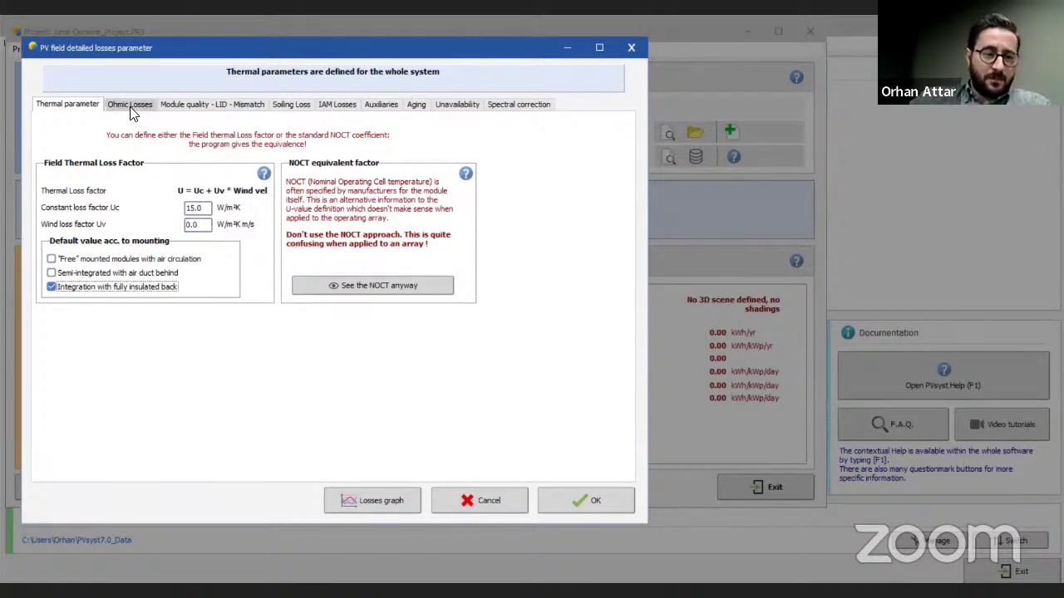
click(98, 271)
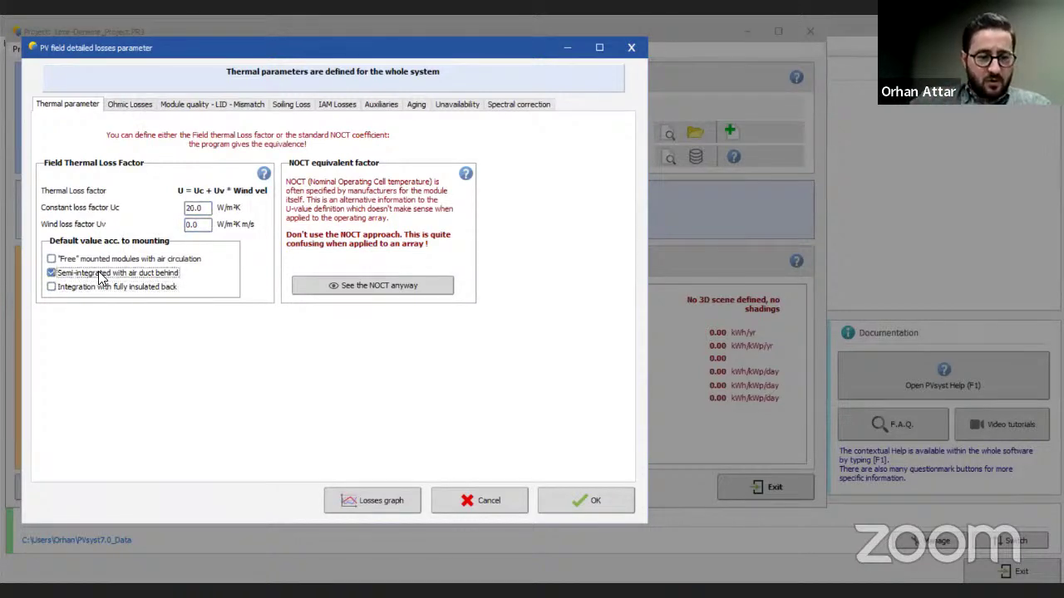
Step: Set the DC circuit ohmic loss fraction at STC to 1% for the PV Array sub-array
click(129, 105)
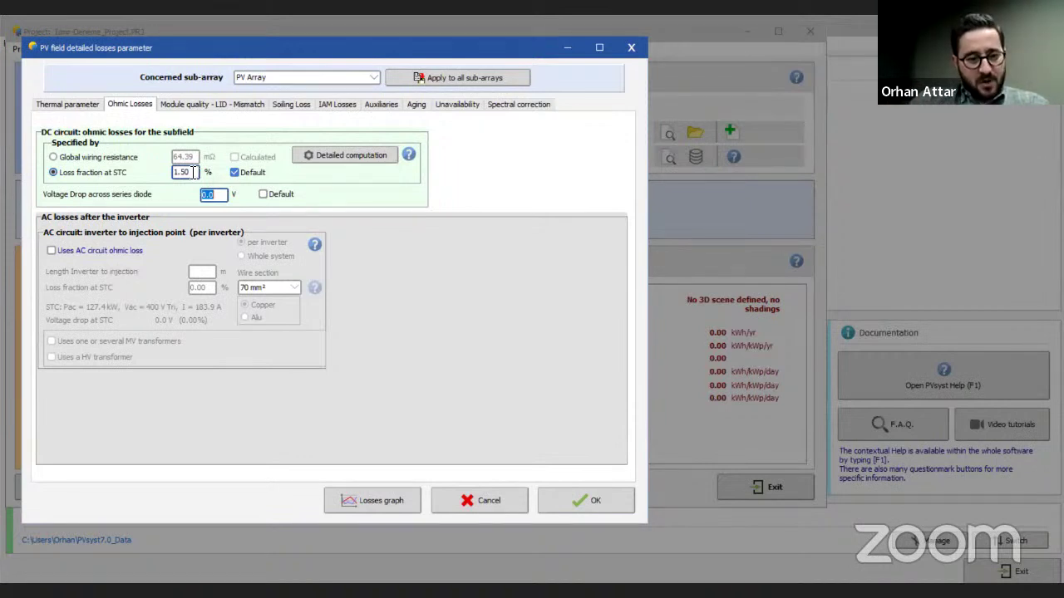
double_click(193, 172)
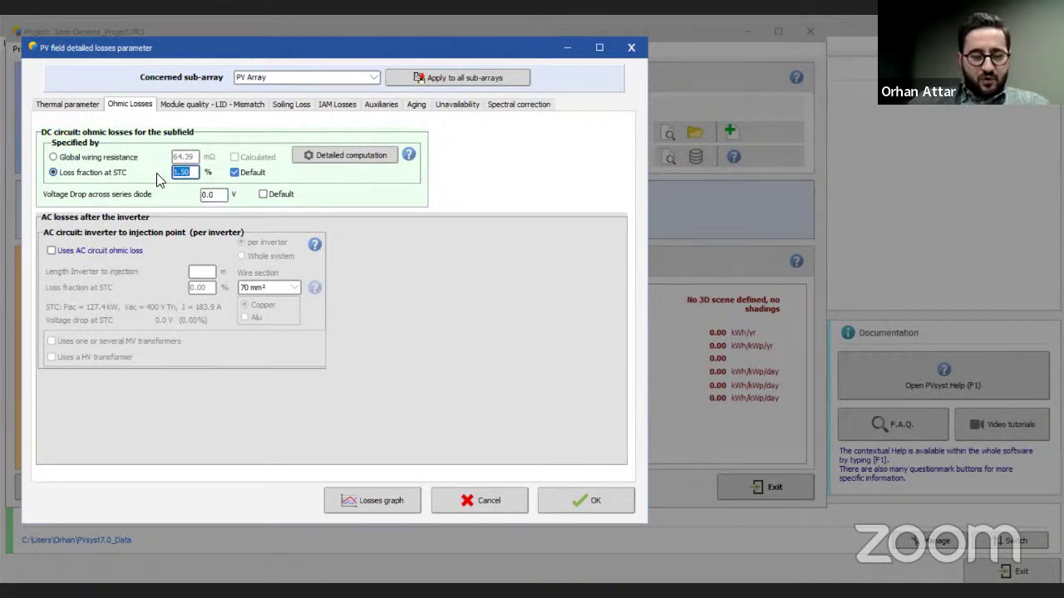
text(1)
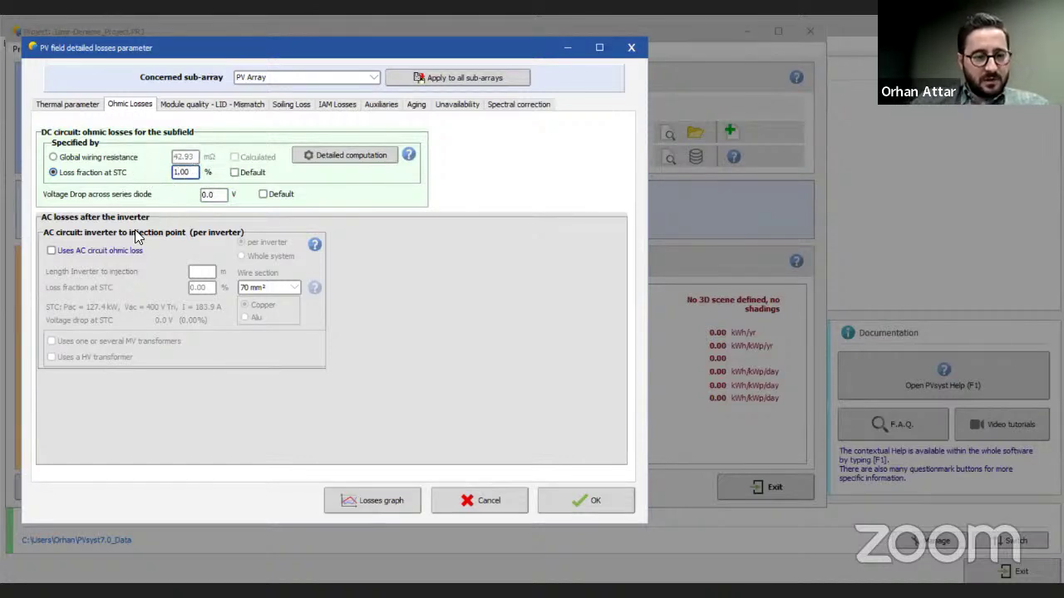
Step: Enable the AC circuit ohmic loss for the whole system, using aluminium wire with a 300 mm² section
click(51, 250)
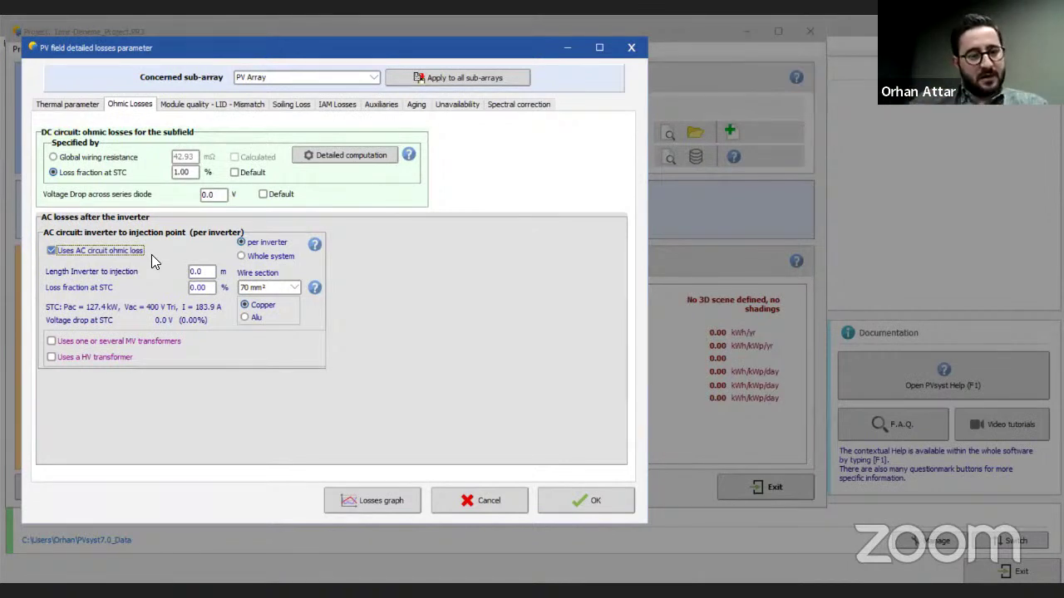
click(242, 257)
click(268, 288)
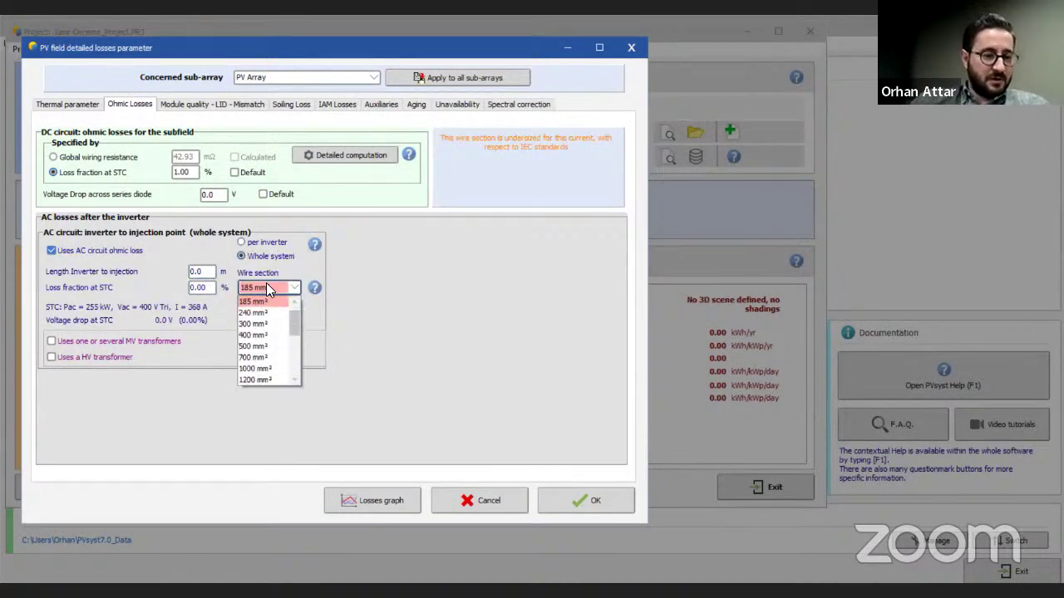
click(256, 301)
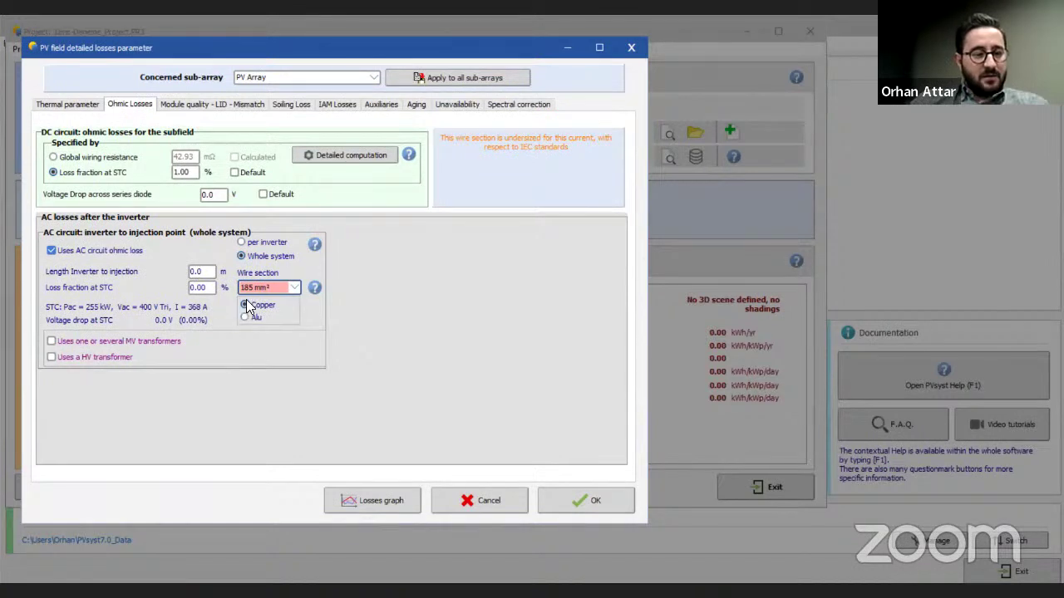
scroll(266, 288, down, 1)
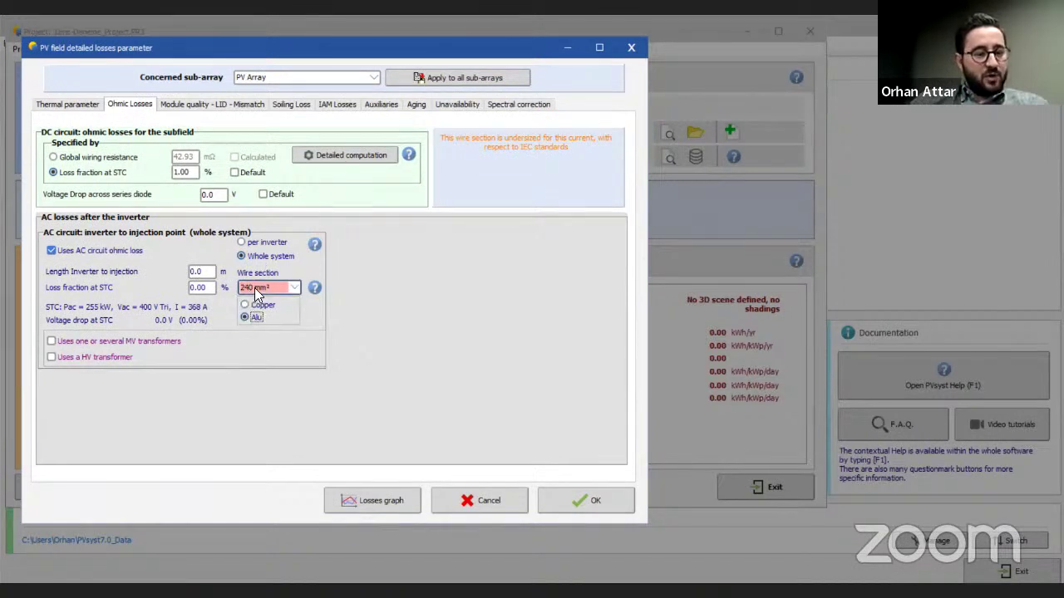
click(266, 288)
click(249, 314)
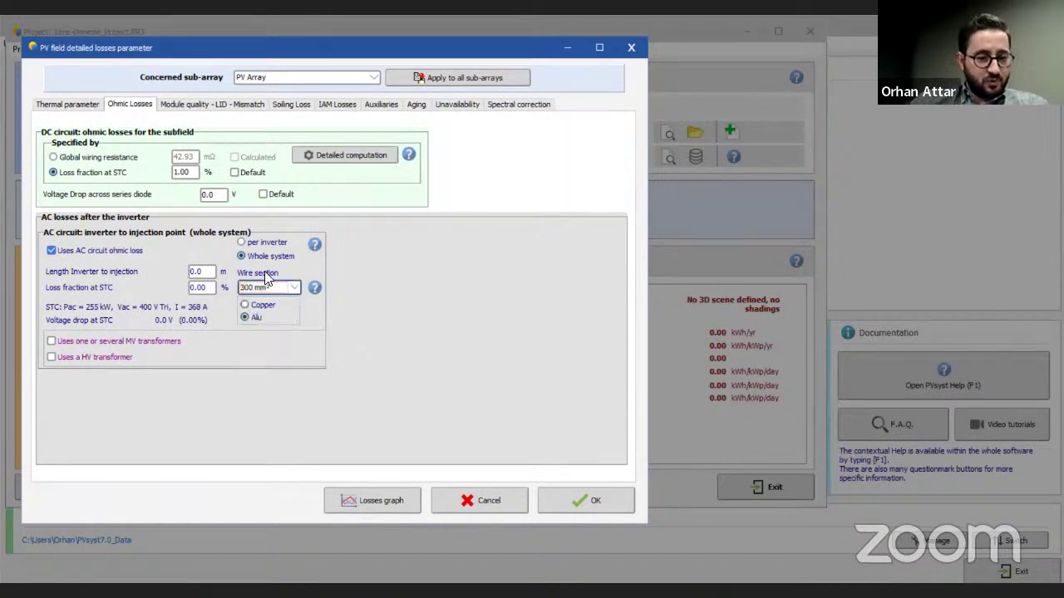
Step: Set the AC circuit loss fraction at STC to 0.5% and check the corresponding inverter-to-injection length
double_click(193, 289)
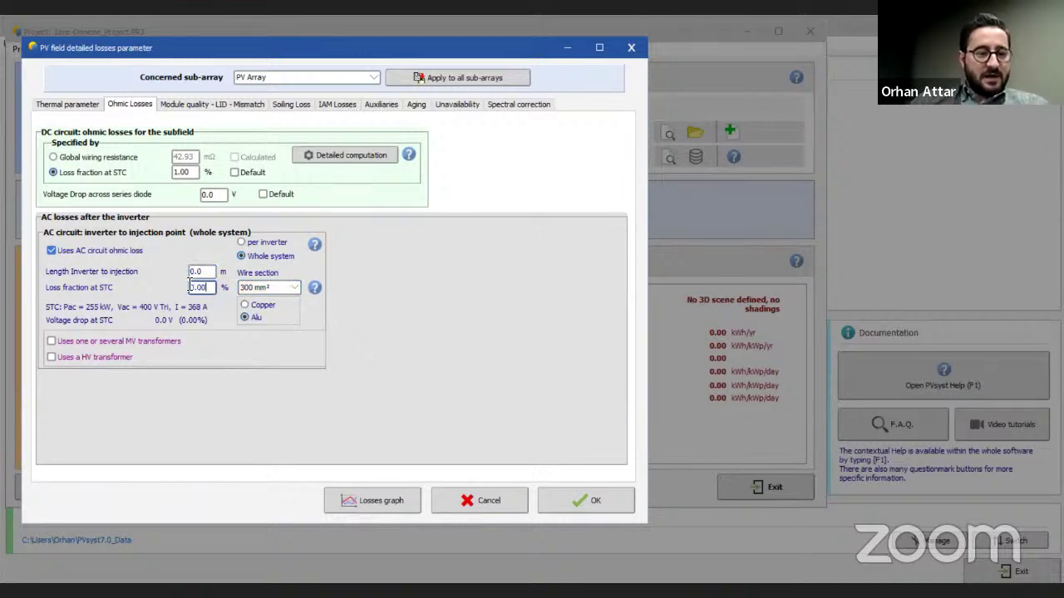
key(BackSpace)
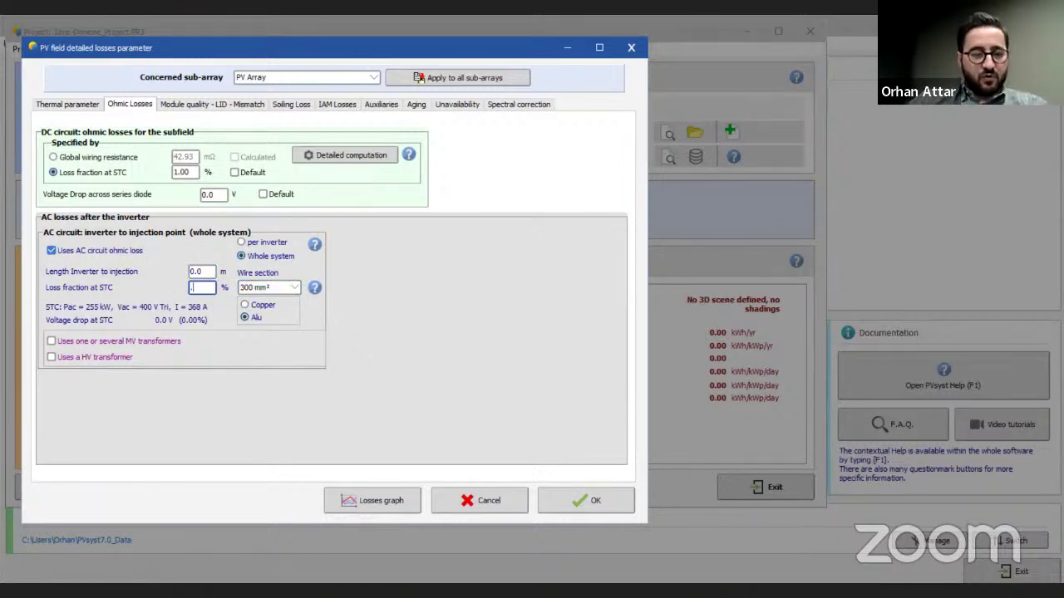
text(0.5)
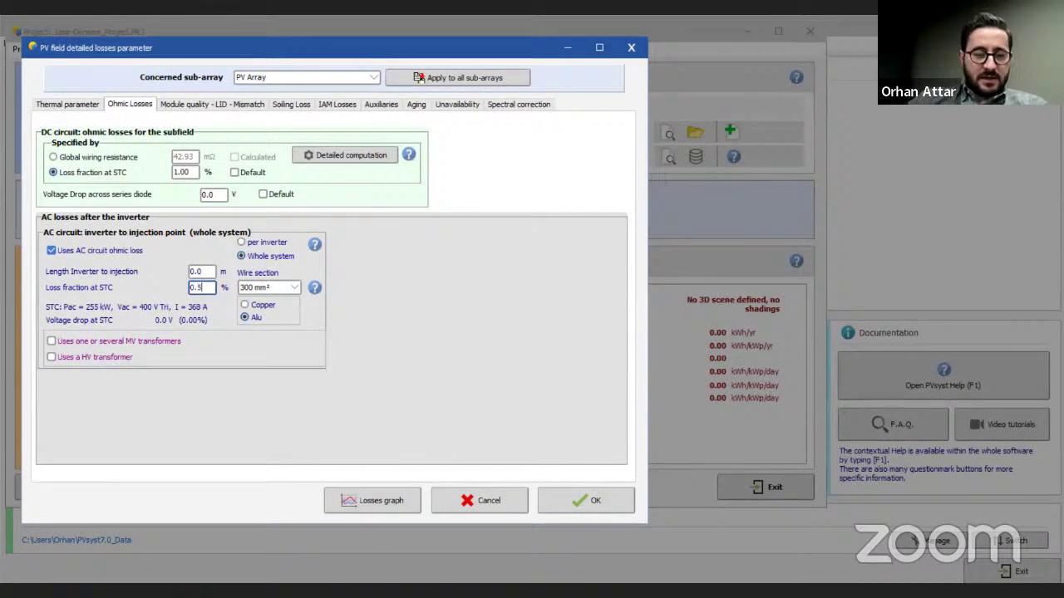
click(205, 277)
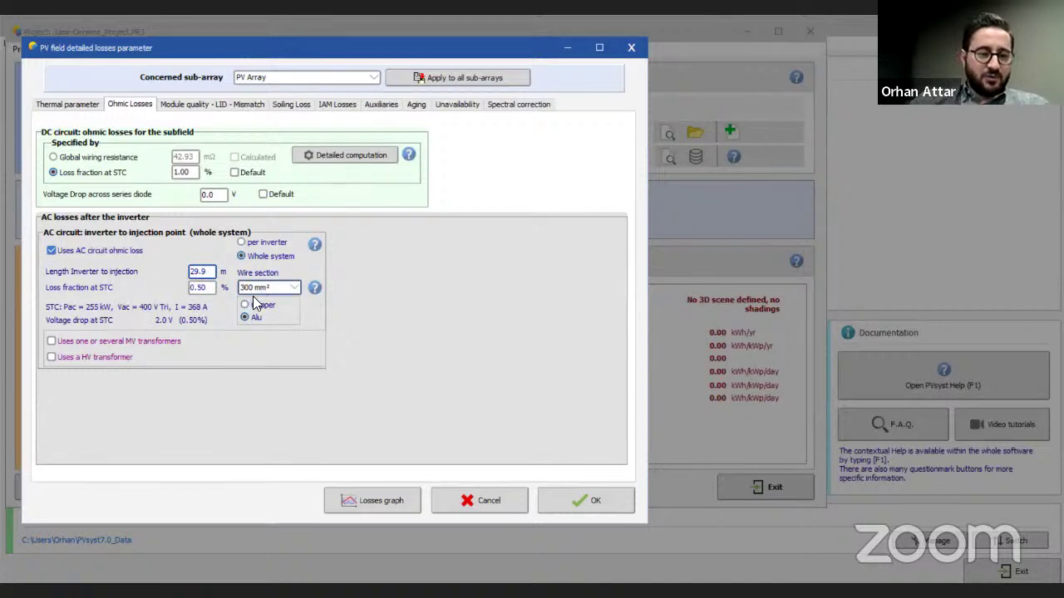
click(209, 289)
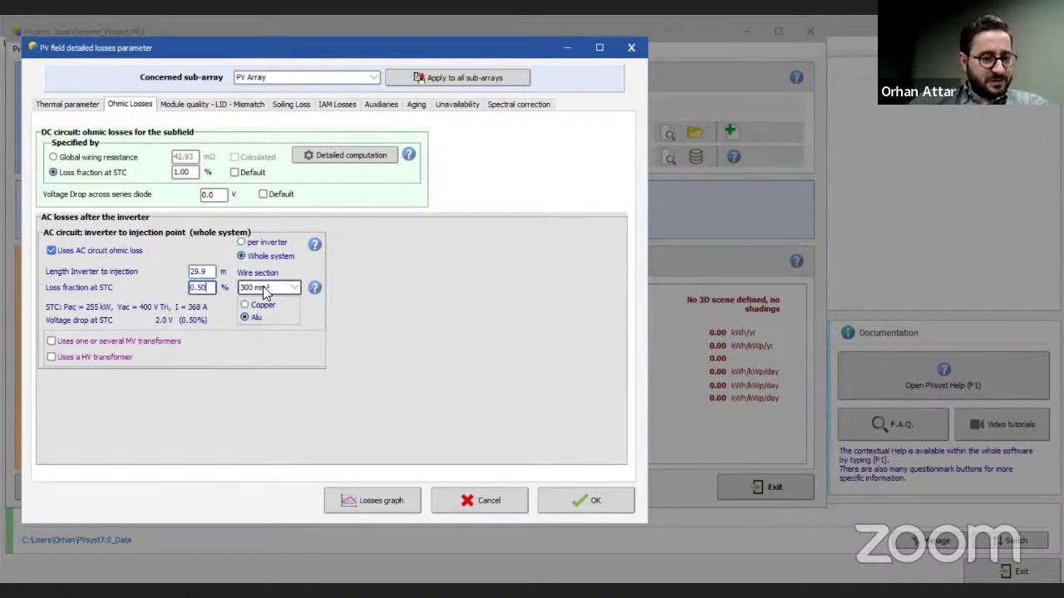
click(209, 275)
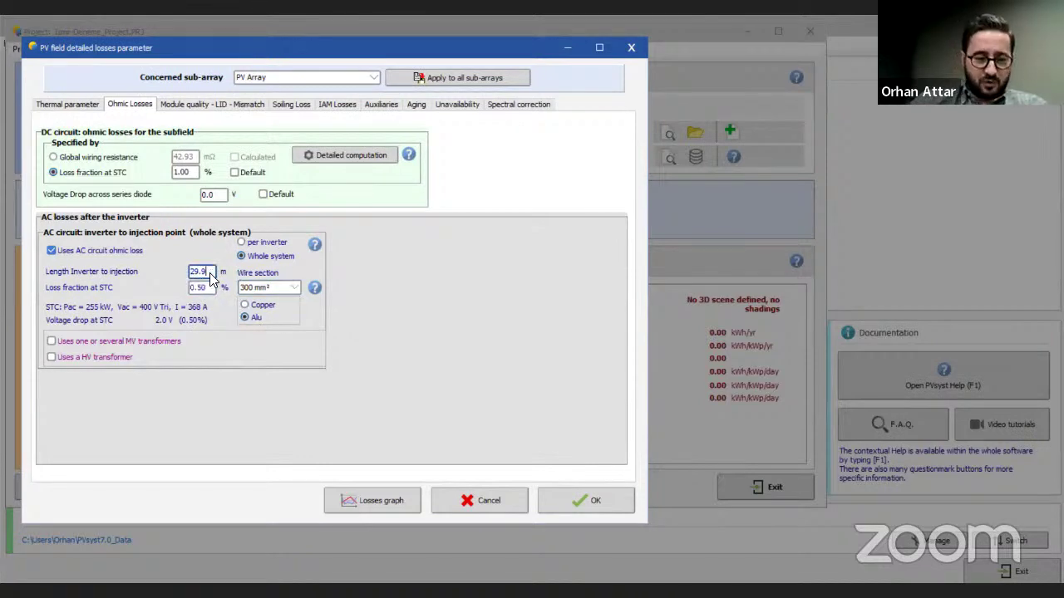
click(211, 286)
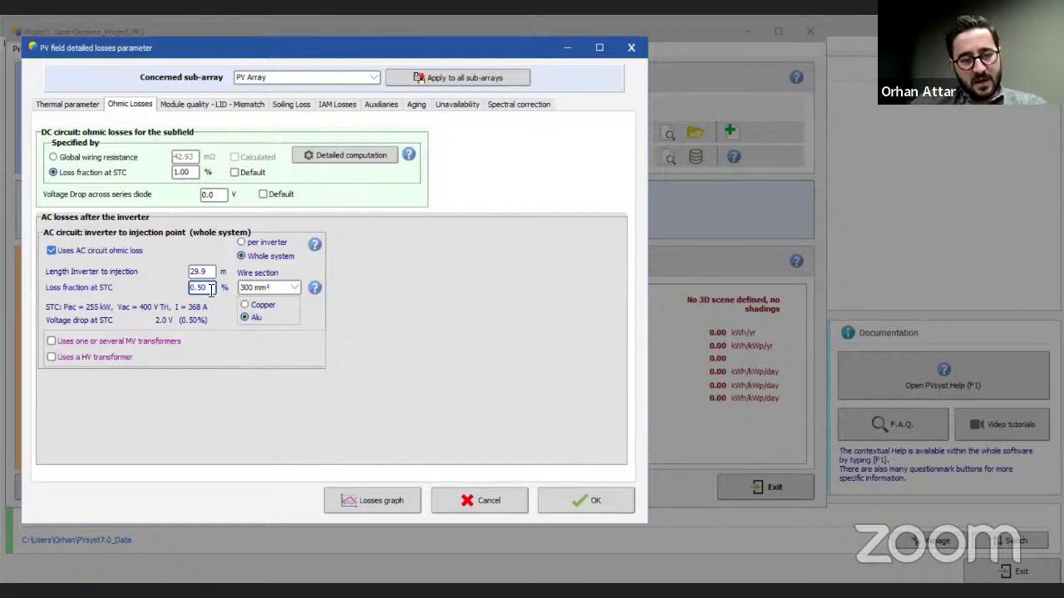
double_click(200, 288)
click(212, 287)
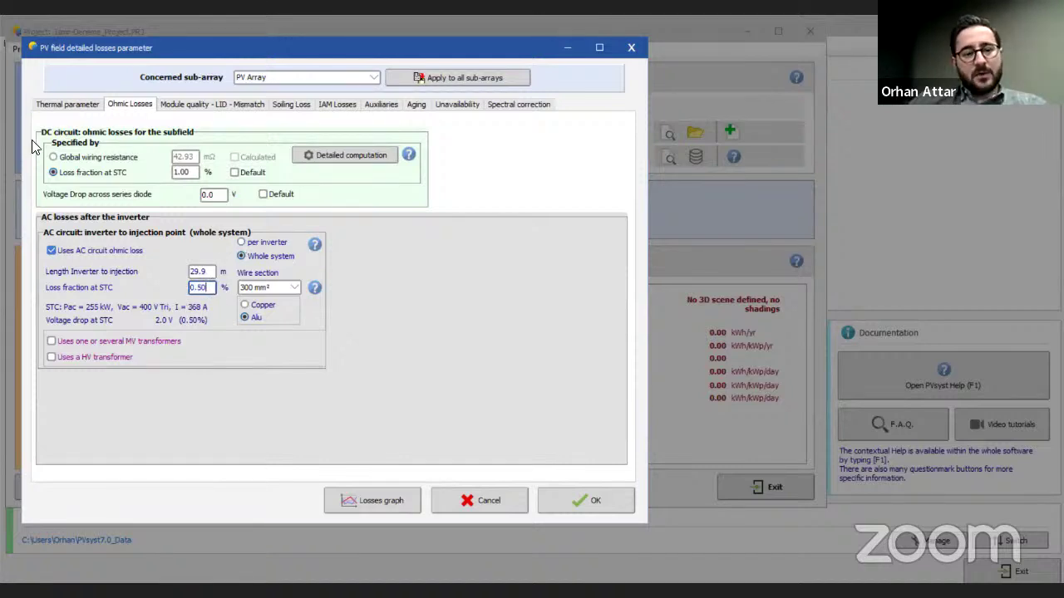
Step: Review the list of concerned sub-arrays, keep PV Array selected, and apply its ohmic losses to all sub-arrays
click(376, 81)
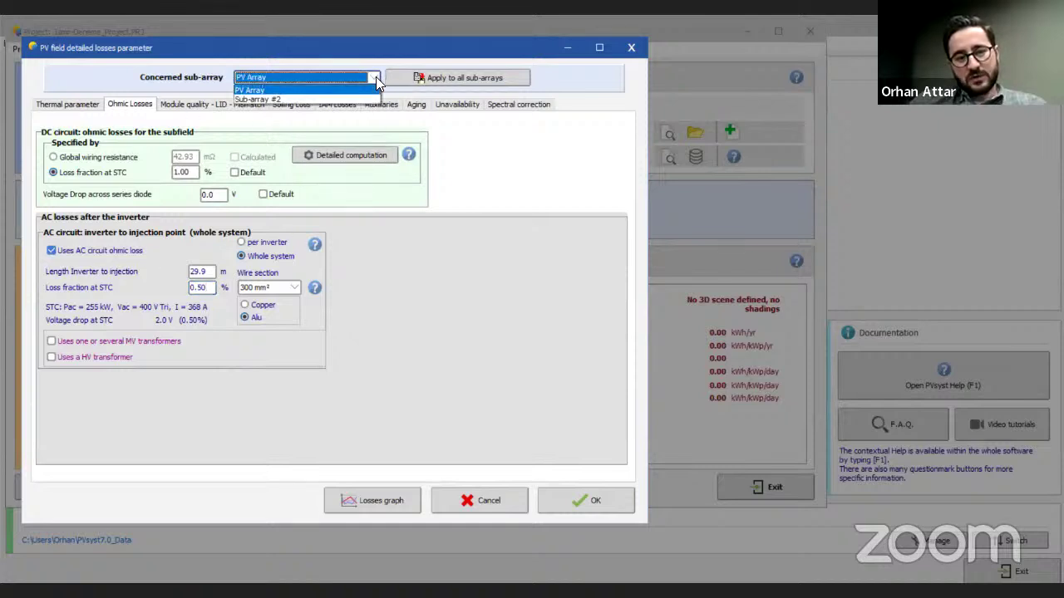
click(373, 82)
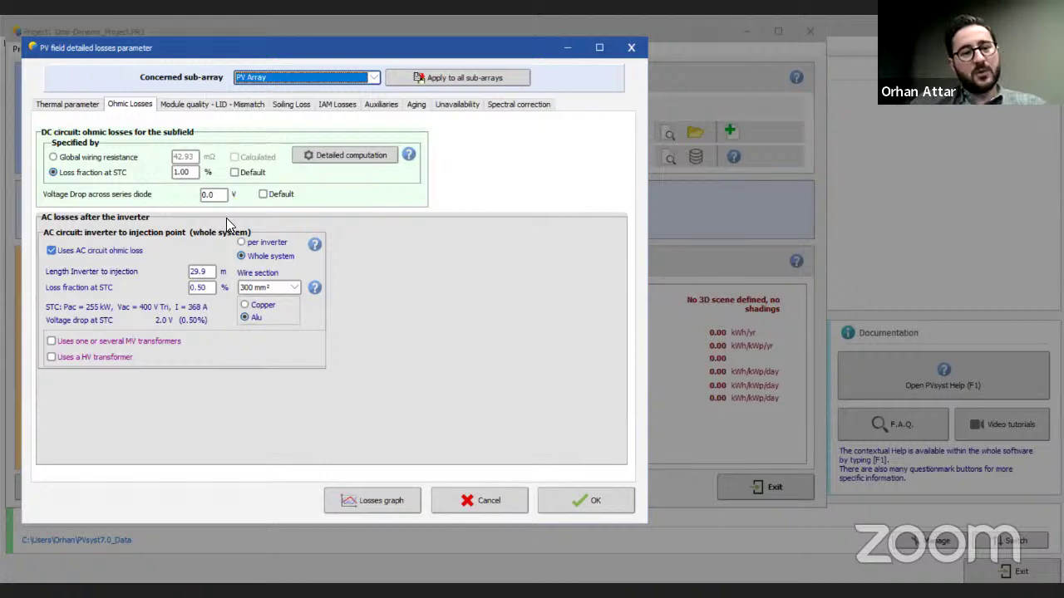
click(374, 80)
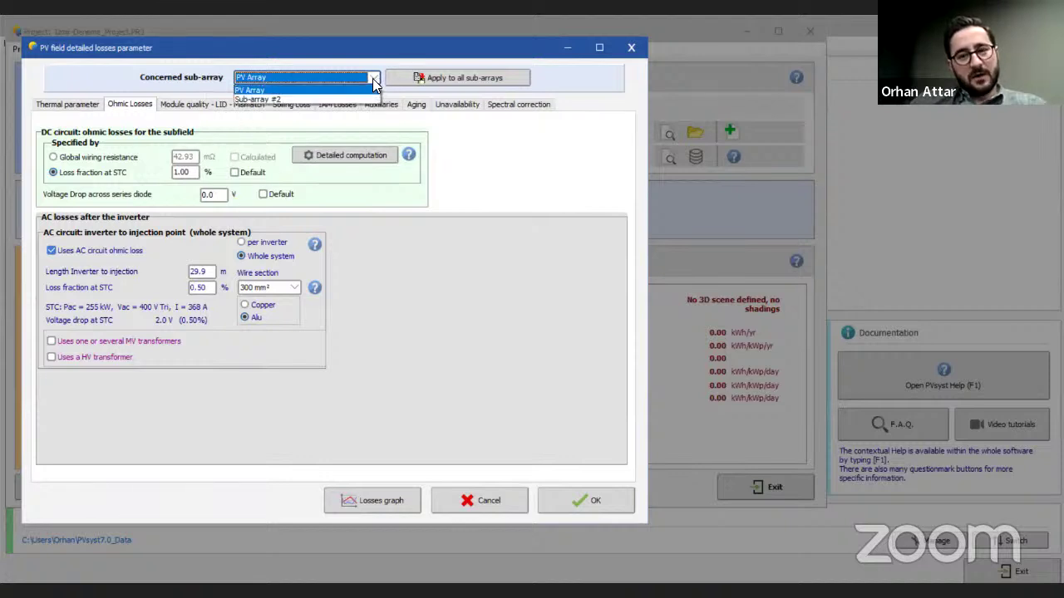
click(262, 90)
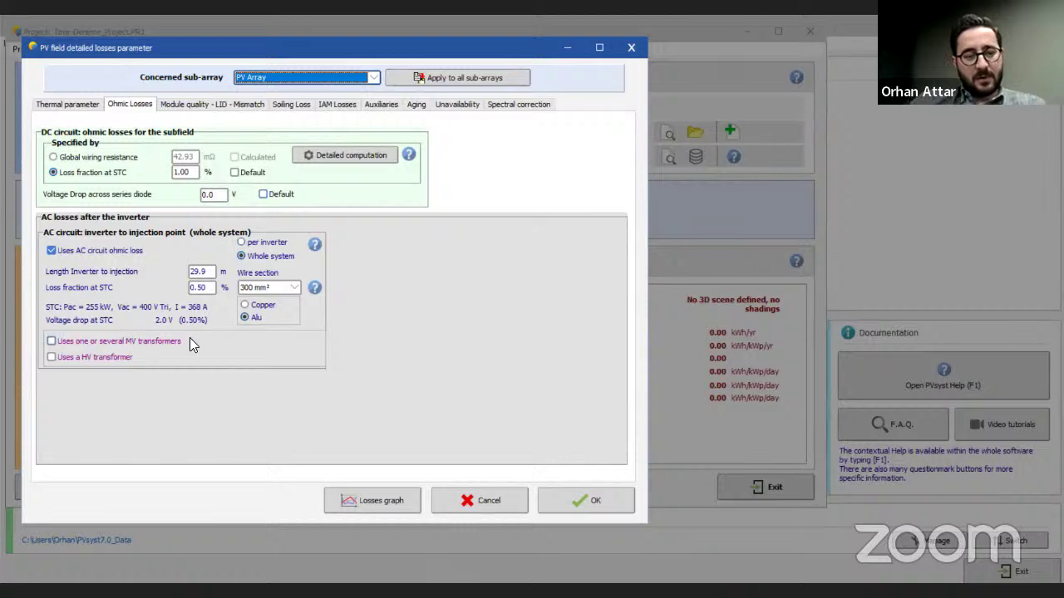
click(420, 75)
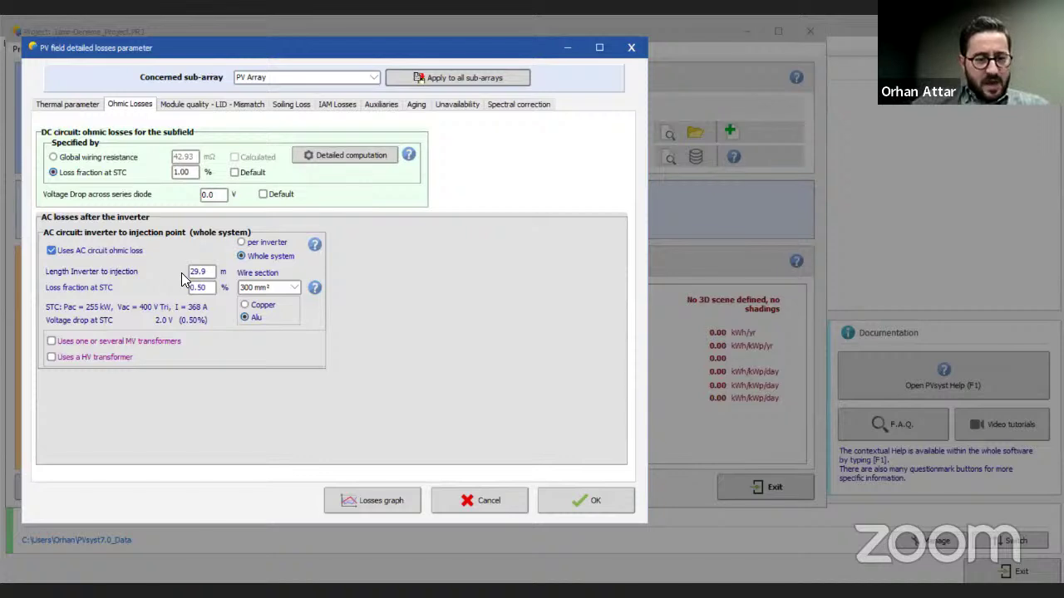
Step: Include MV transformers in the AC losses after the inverter and open the number of transformers for editing
click(51, 341)
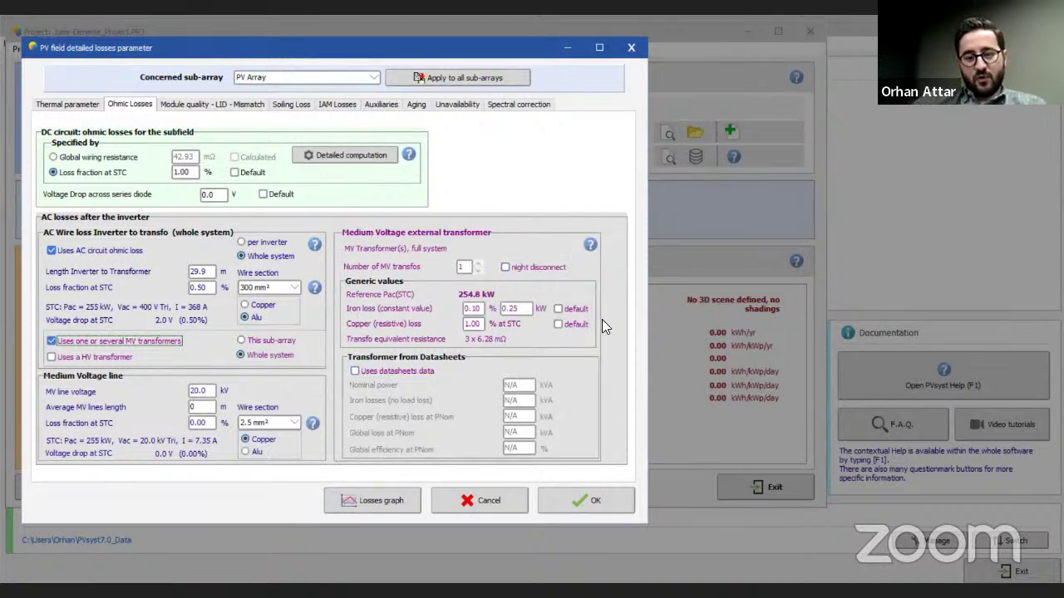
click(463, 267)
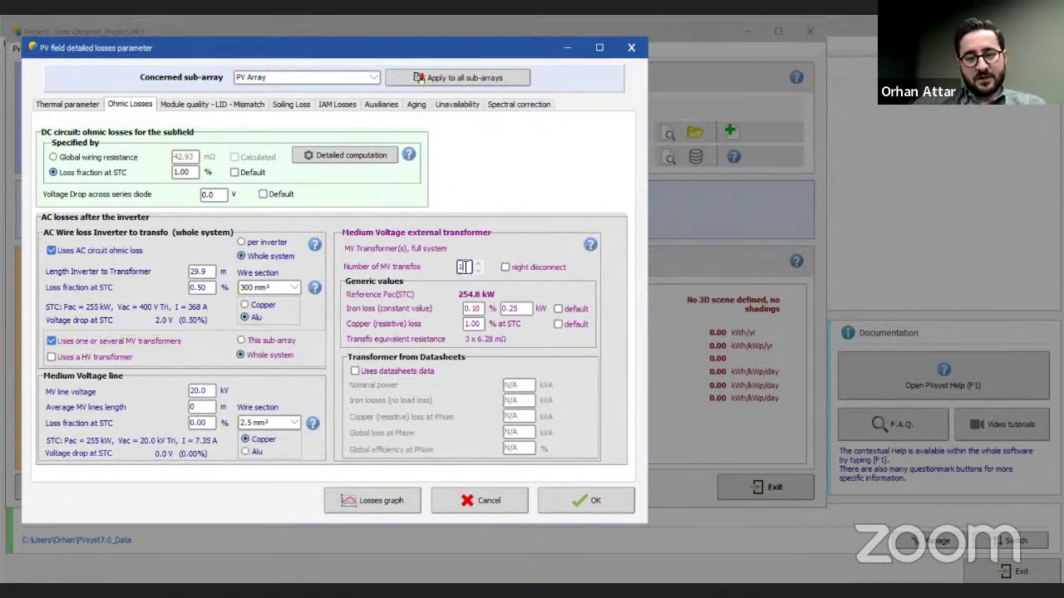
Step: Review the iron and copper losses of the medium-voltage transformer, and exclude MV transformers from the AC ohmic losses
click(470, 308)
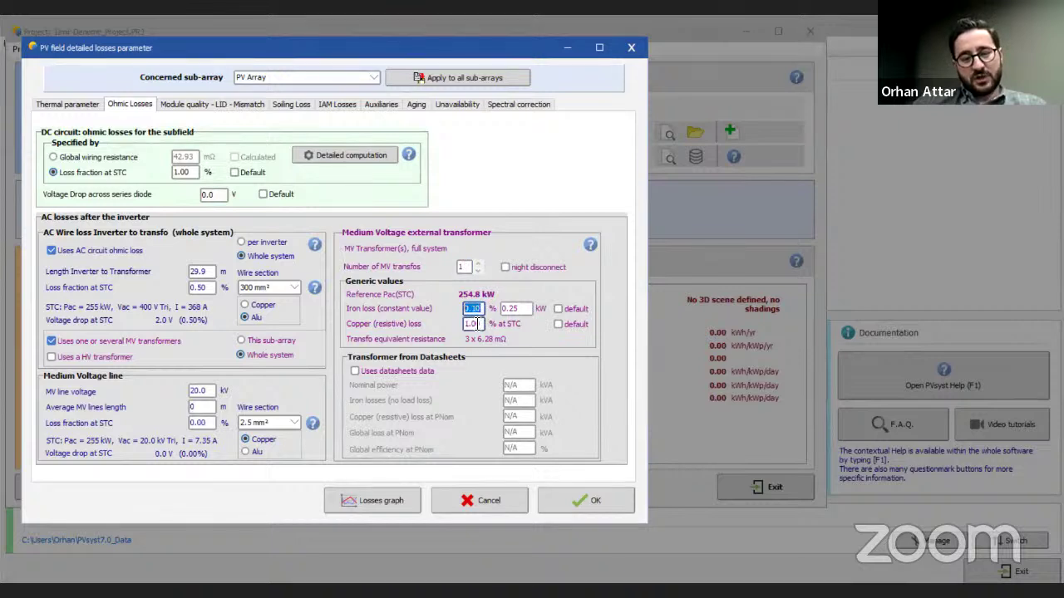
double_click(471, 324)
click(471, 309)
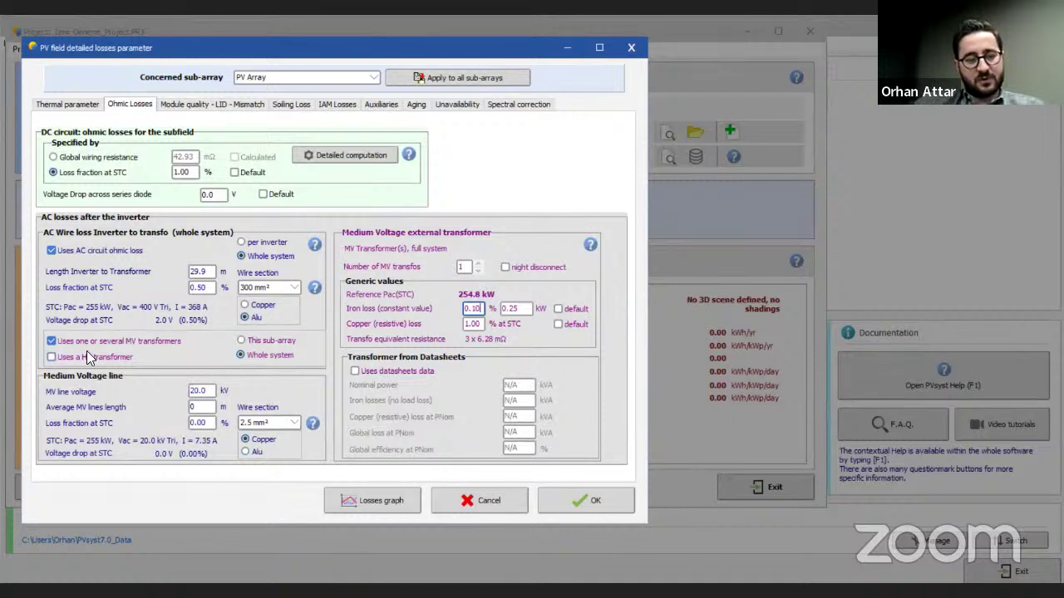
click(53, 340)
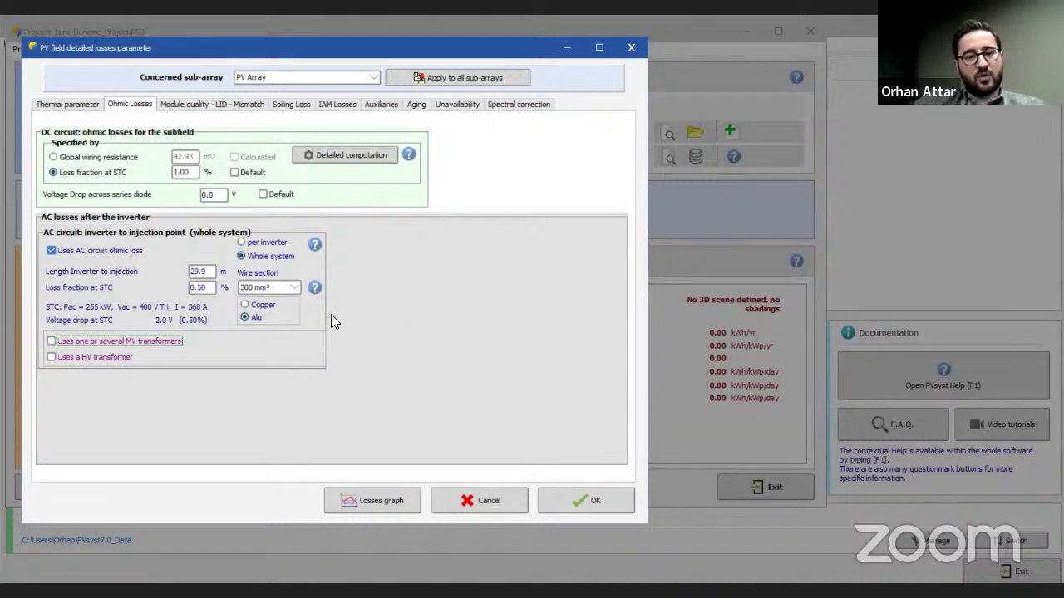
Step: Set the LID loss factor to 2 % in the module quality losses and extend the modification to all sub-arrays
click(191, 106)
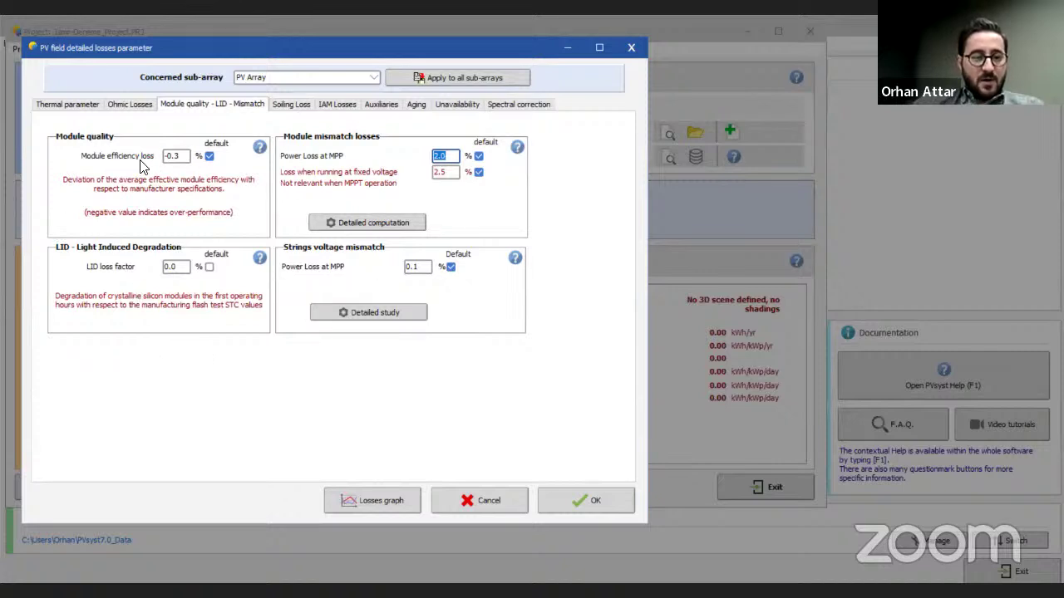
click(176, 157)
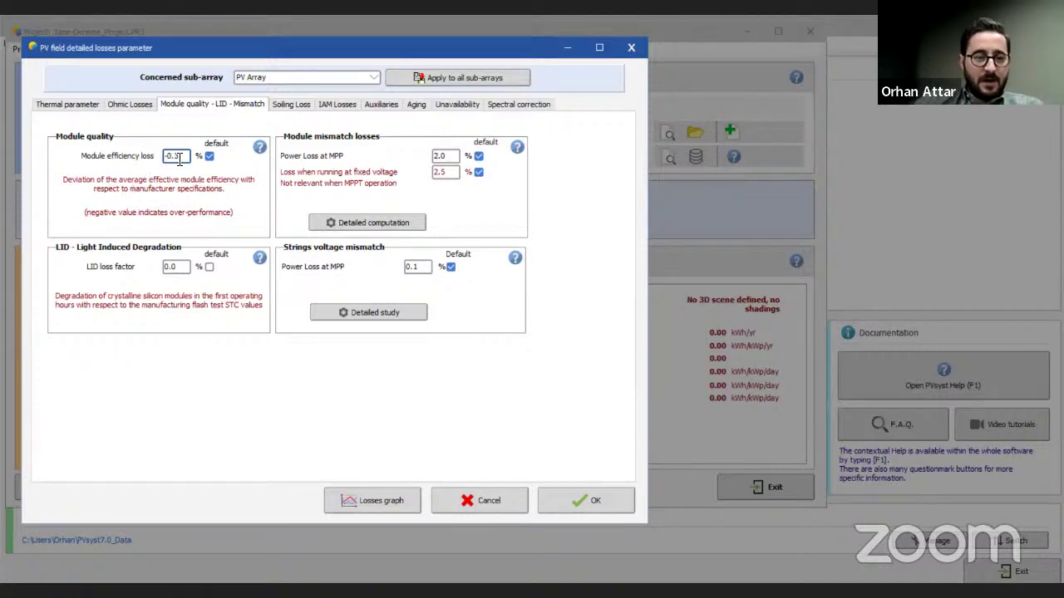
drag(178, 160, 160, 158)
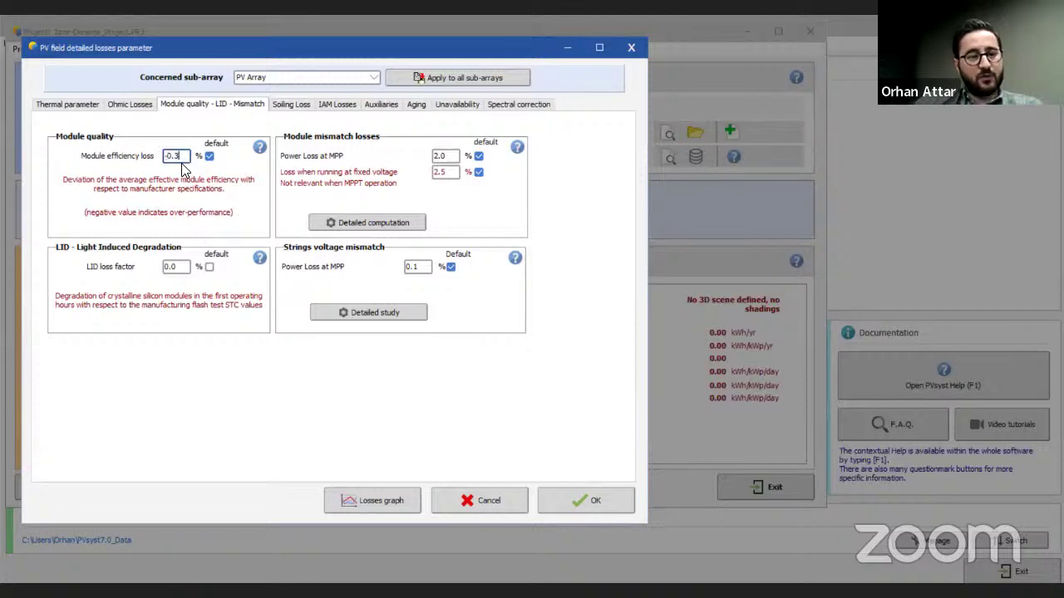
click(183, 161)
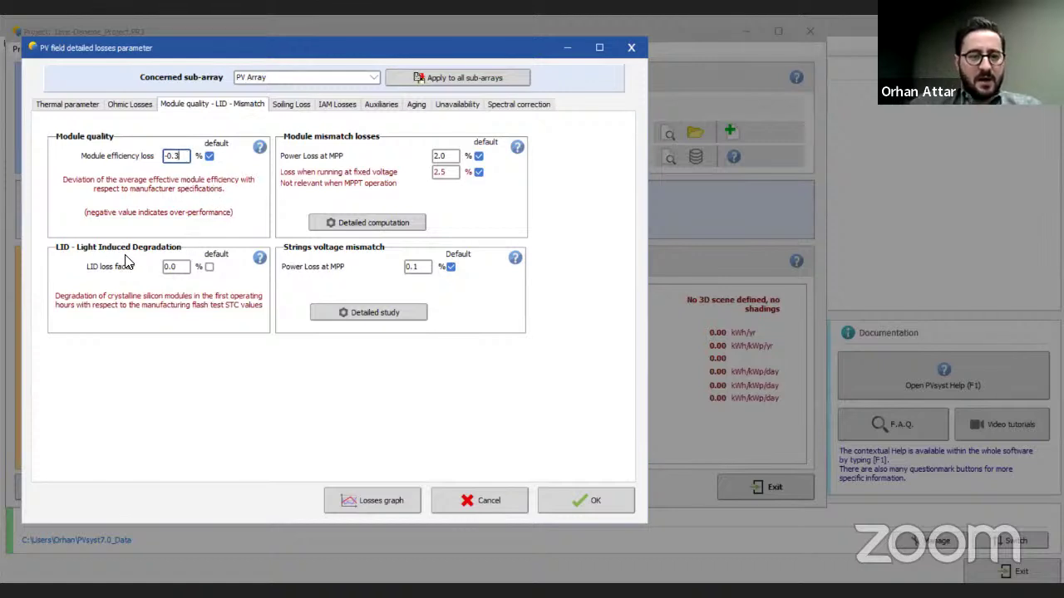
click(167, 266)
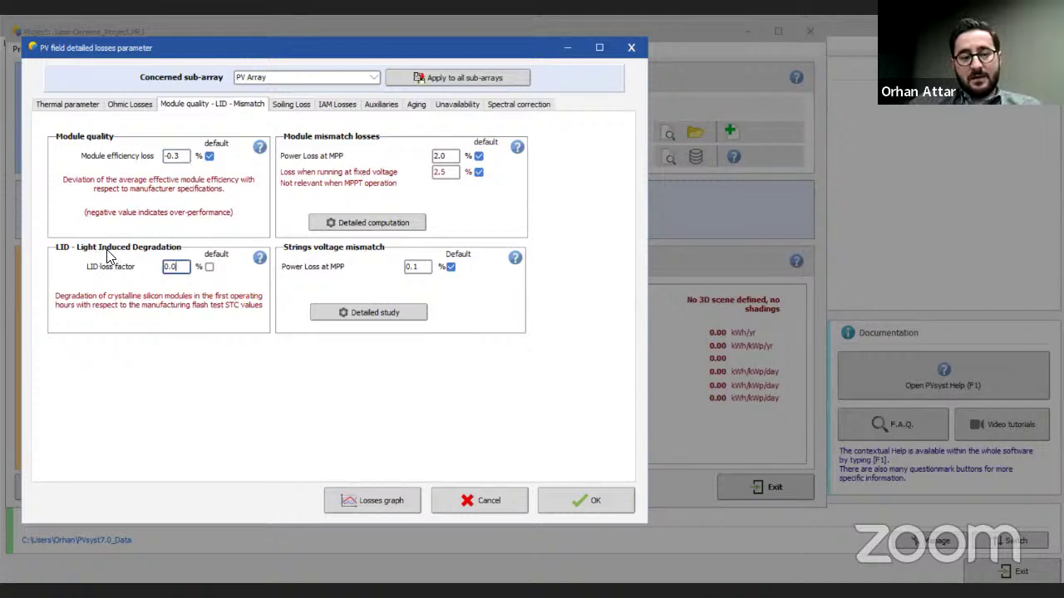
double_click(167, 266)
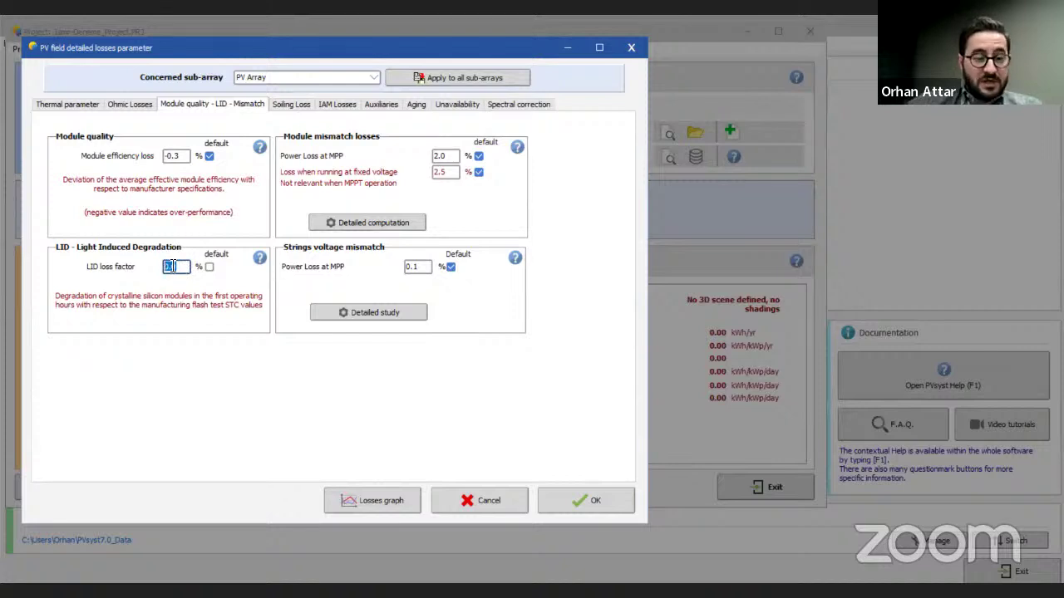
text(2)
double_click(176, 156)
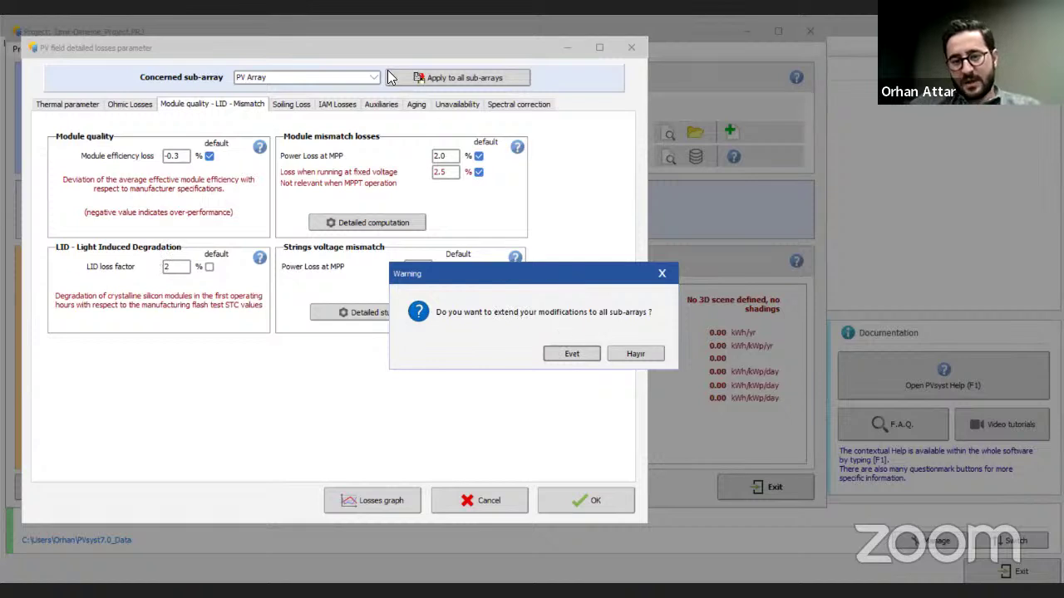
click(573, 354)
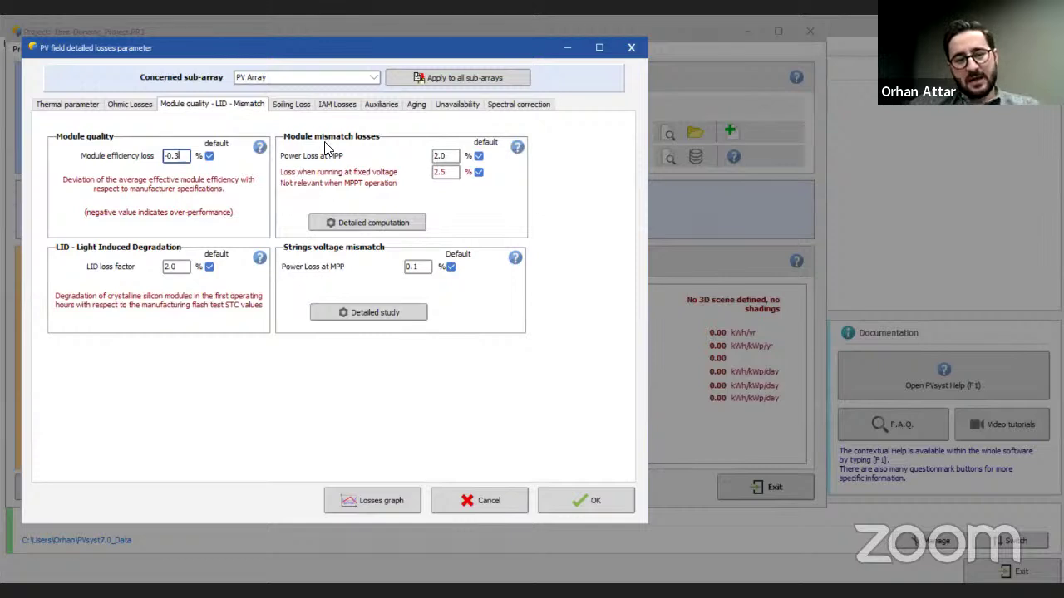
click(447, 156)
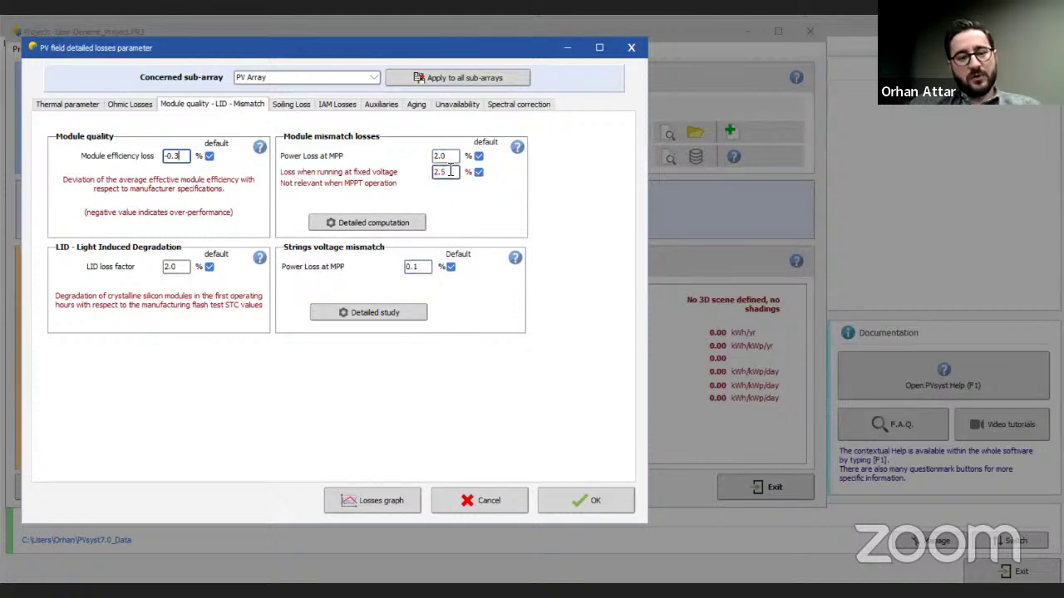
Step: Set the yearly soiling loss factor to 2 % for the whole system
click(304, 108)
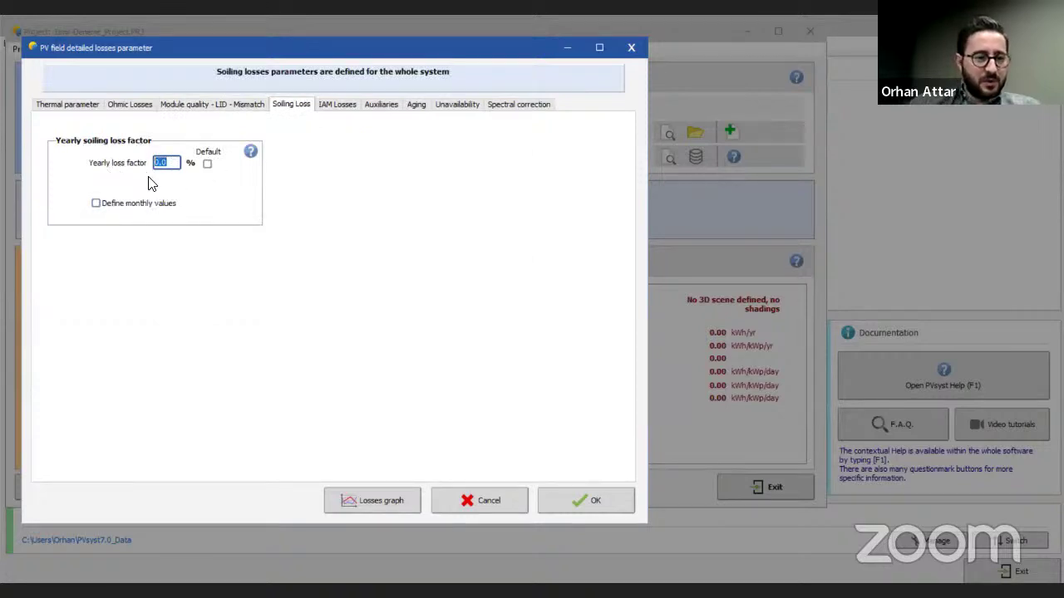
text(2)
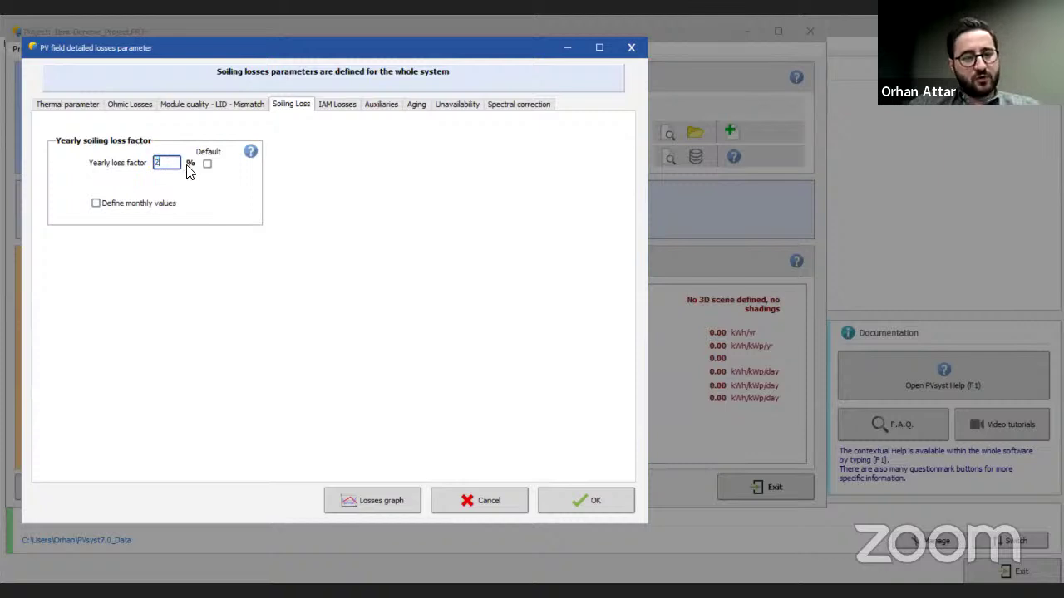
key(Return)
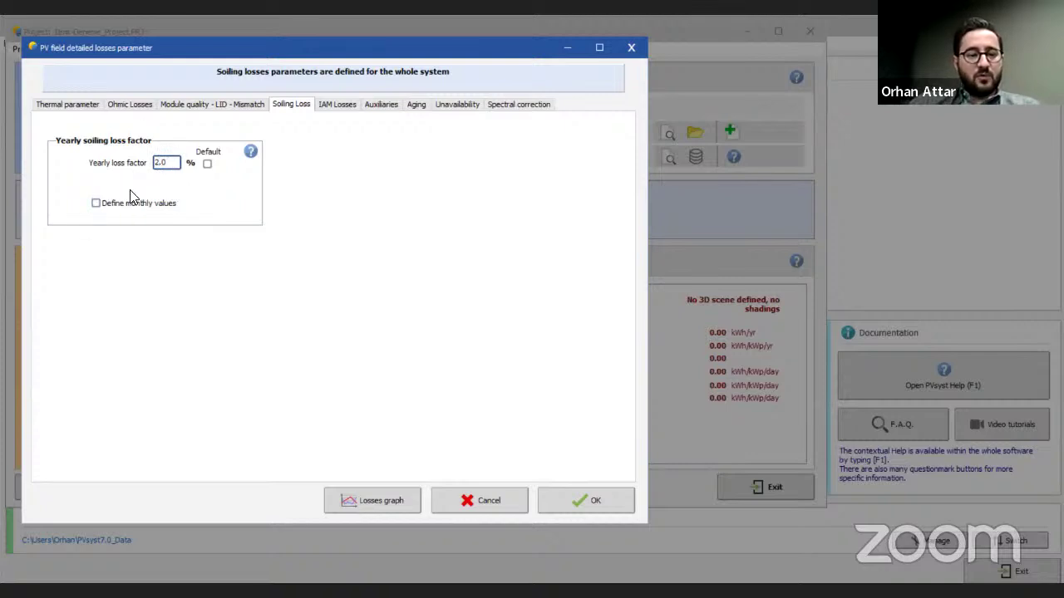
Step: Enable monthly soiling values to view them, and revert to a yearly soiling loss factor of 2 %
click(96, 203)
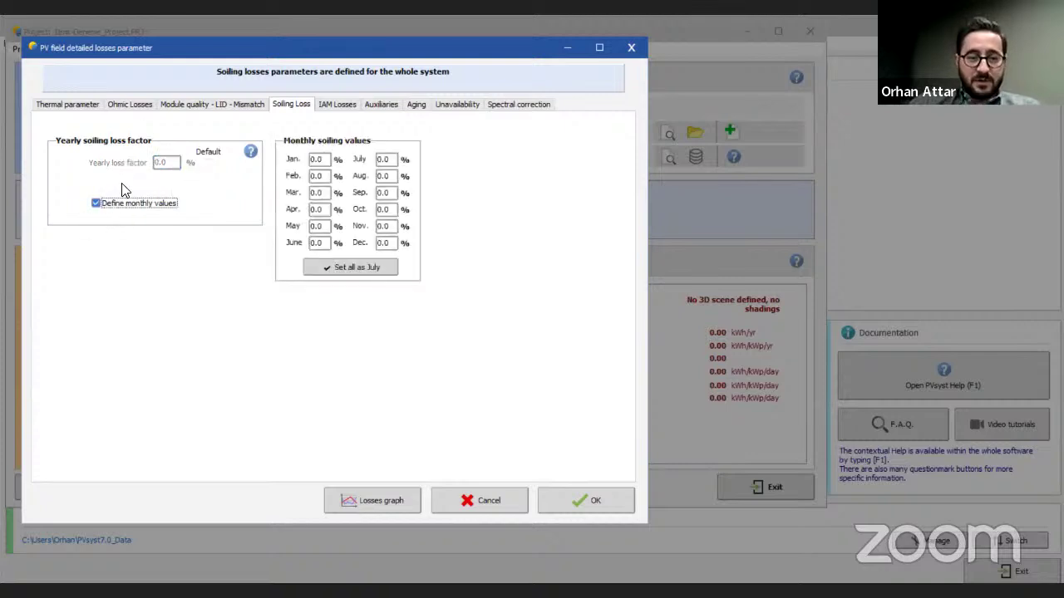
click(329, 158)
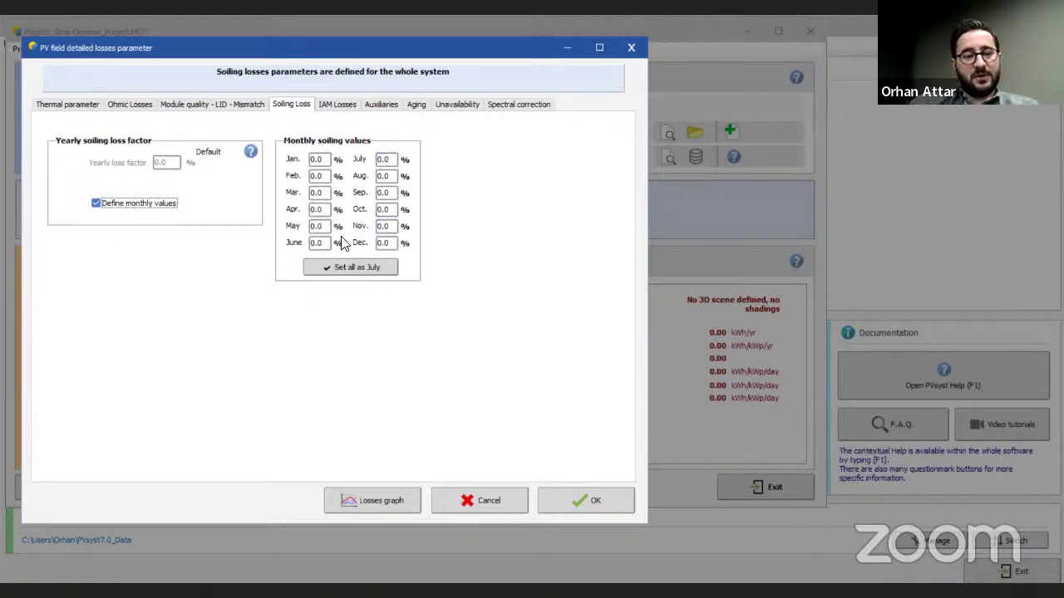
click(386, 243)
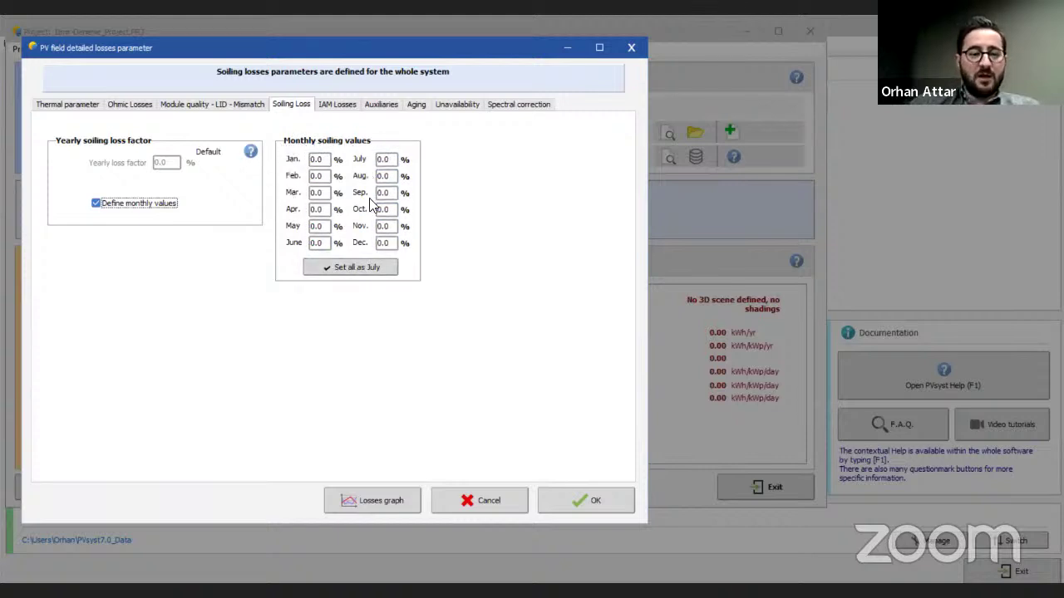
click(96, 202)
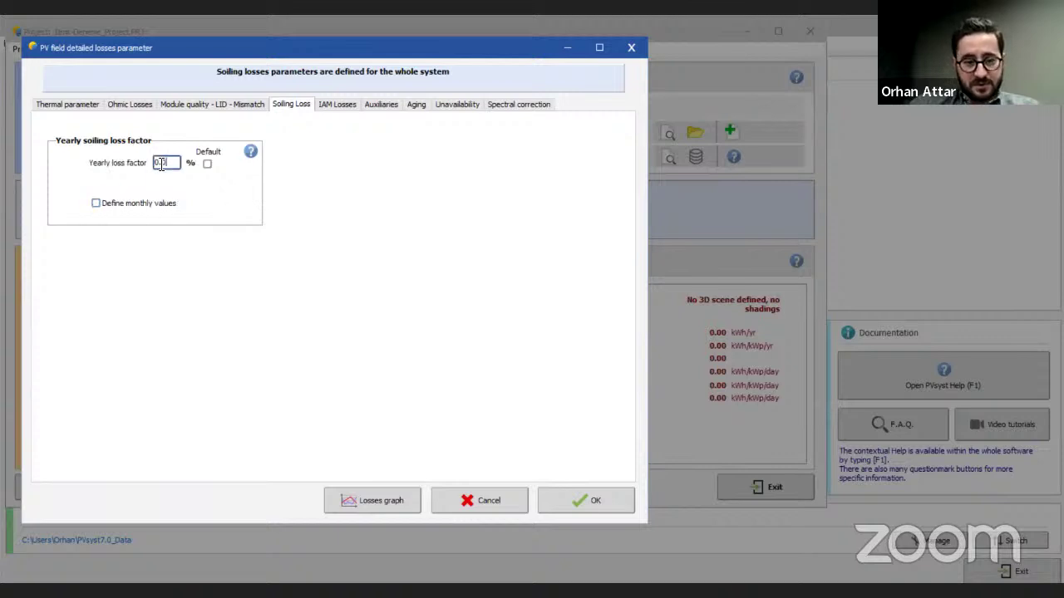
double_click(162, 163)
text(2)
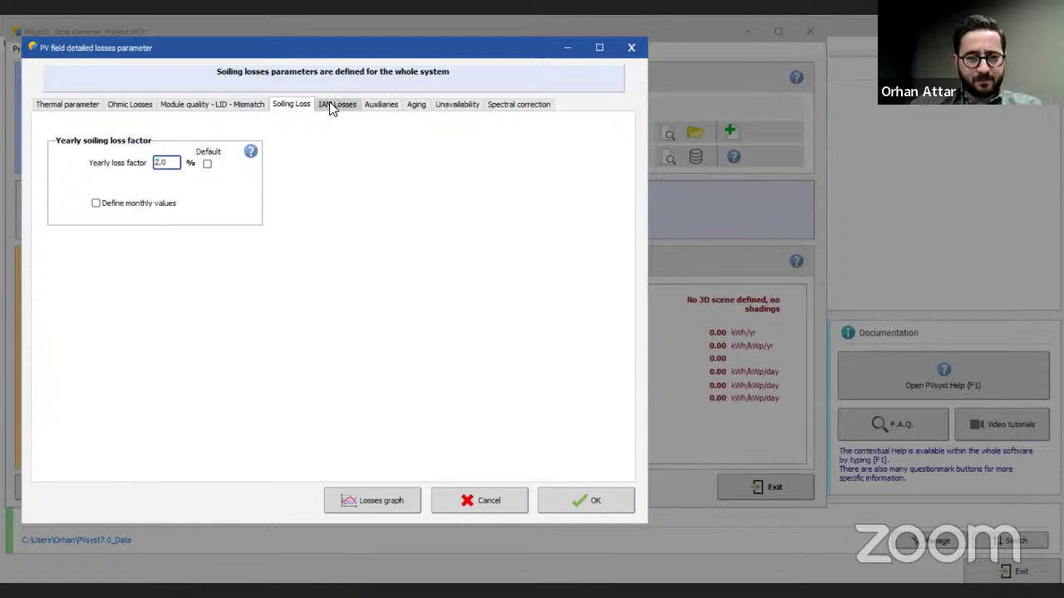
Step: Release the IAM losses from the PV module definition to view the incidence angle models, and restore the module definition
click(329, 103)
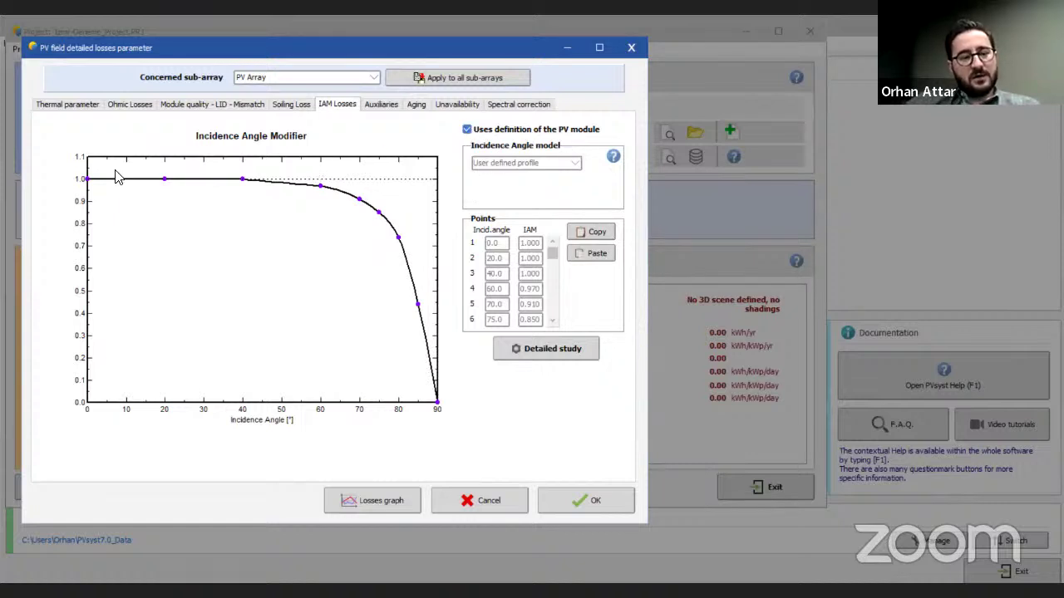
click(526, 131)
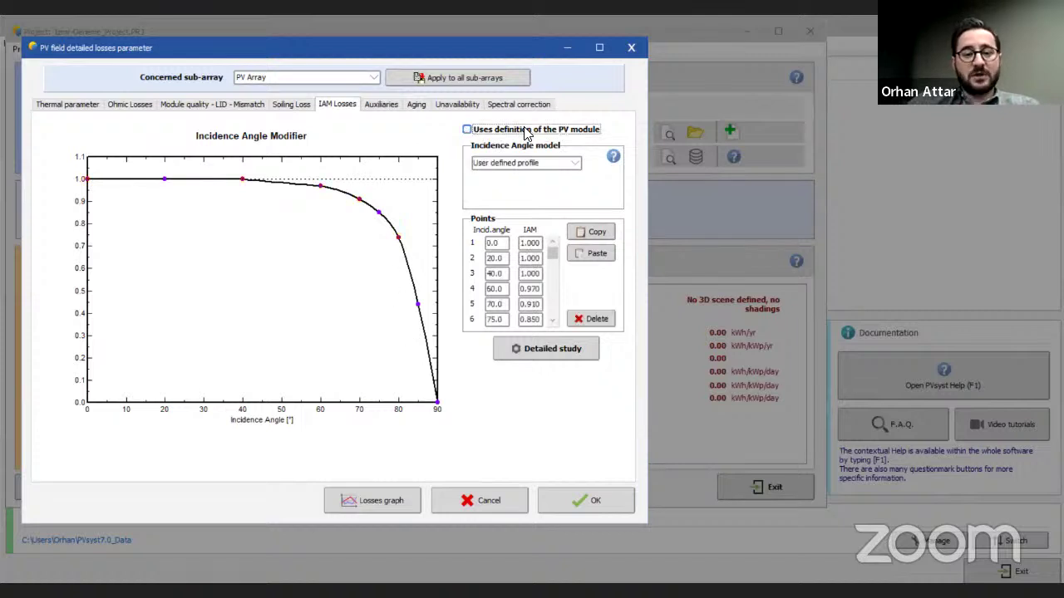
click(567, 164)
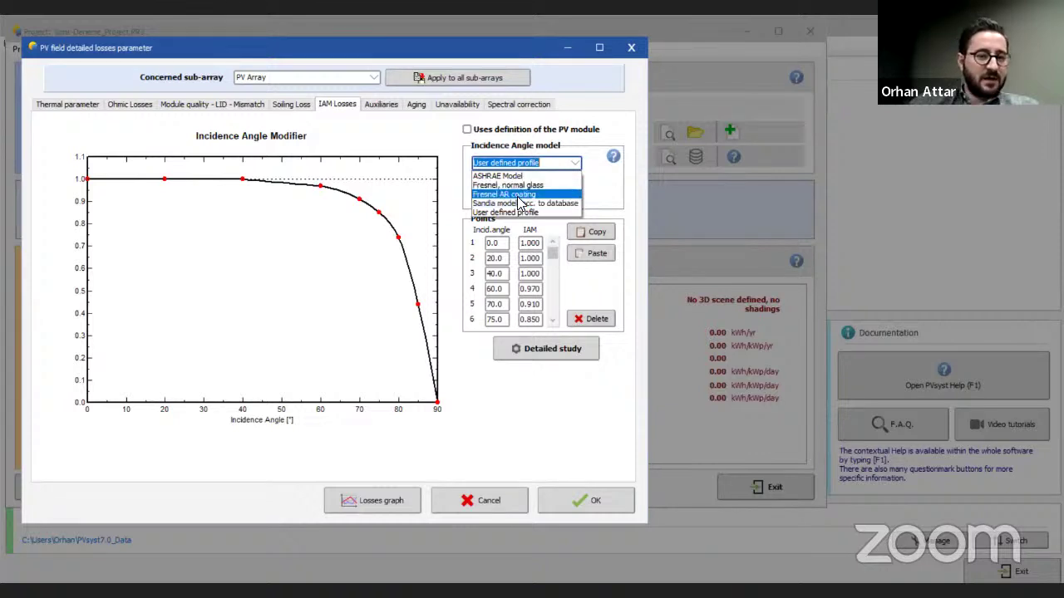
click(517, 164)
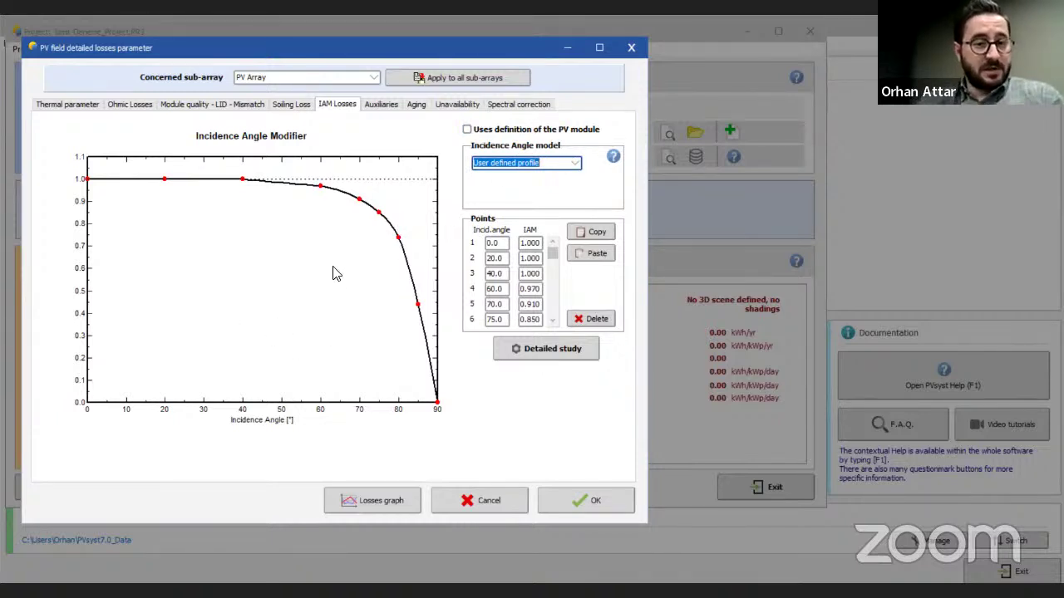
click(380, 108)
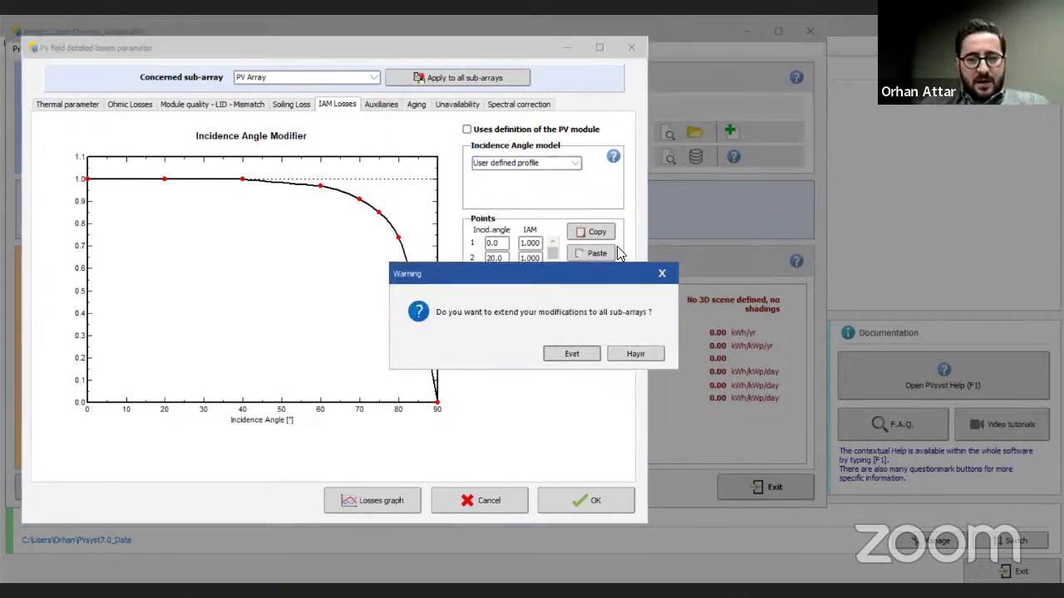
click(645, 351)
click(337, 104)
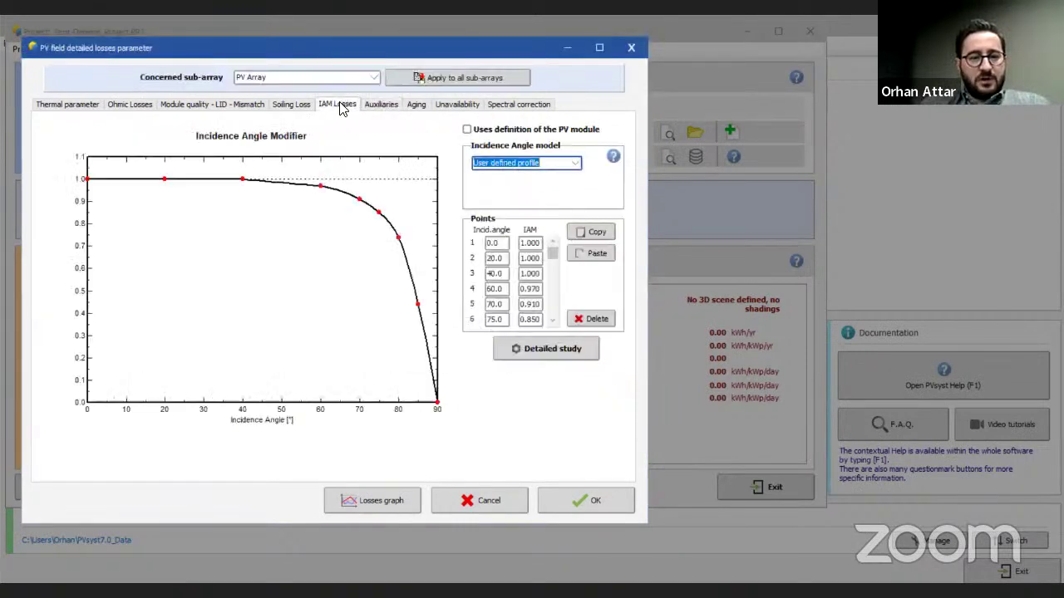
click(467, 130)
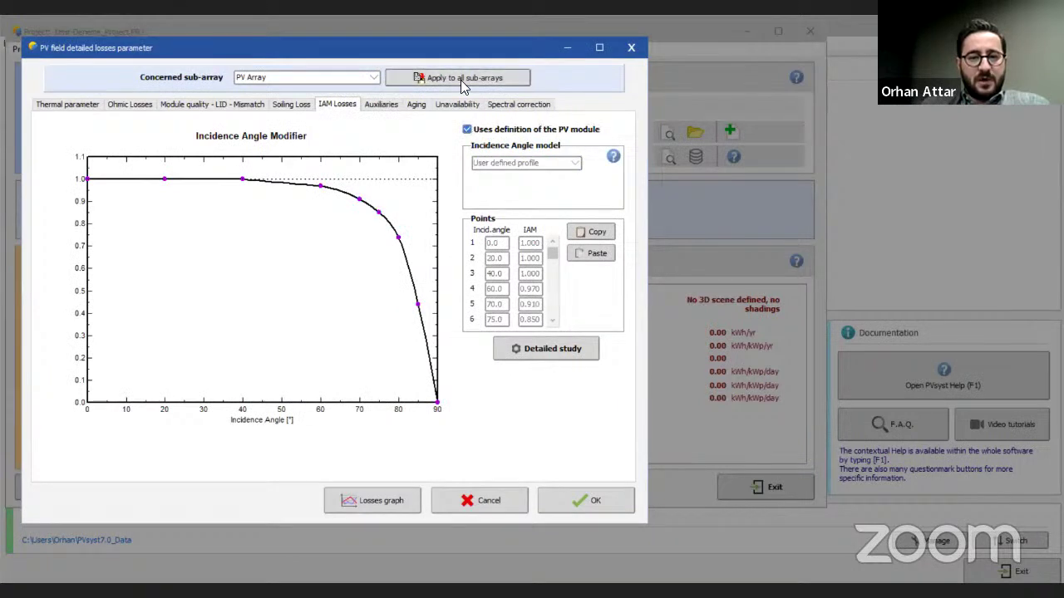
Step: Enable the auxiliaries consumption definition to examine the continuous auxiliary loss, and disable it again
click(382, 105)
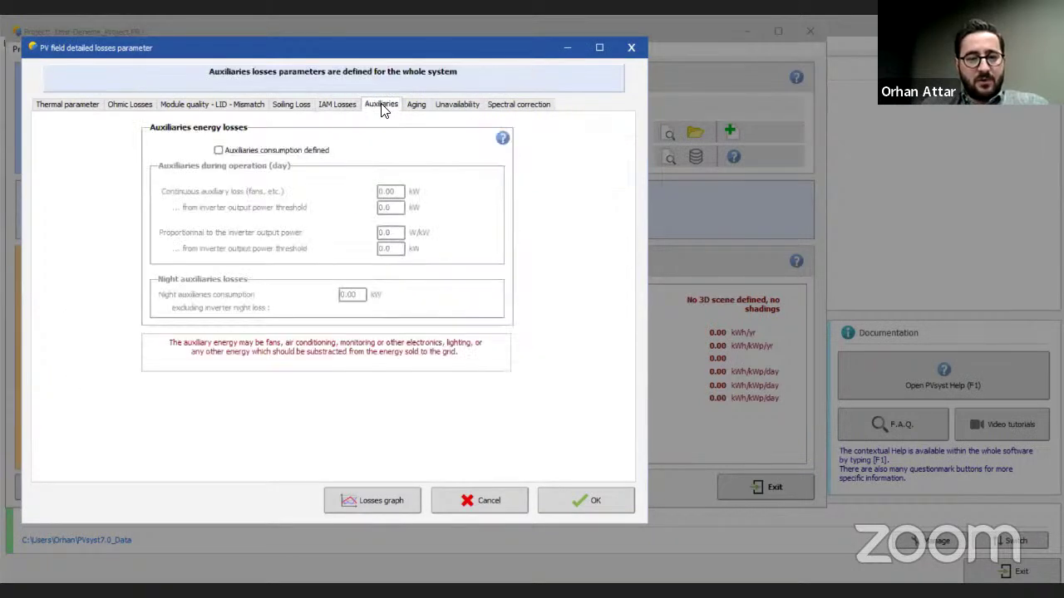
click(220, 150)
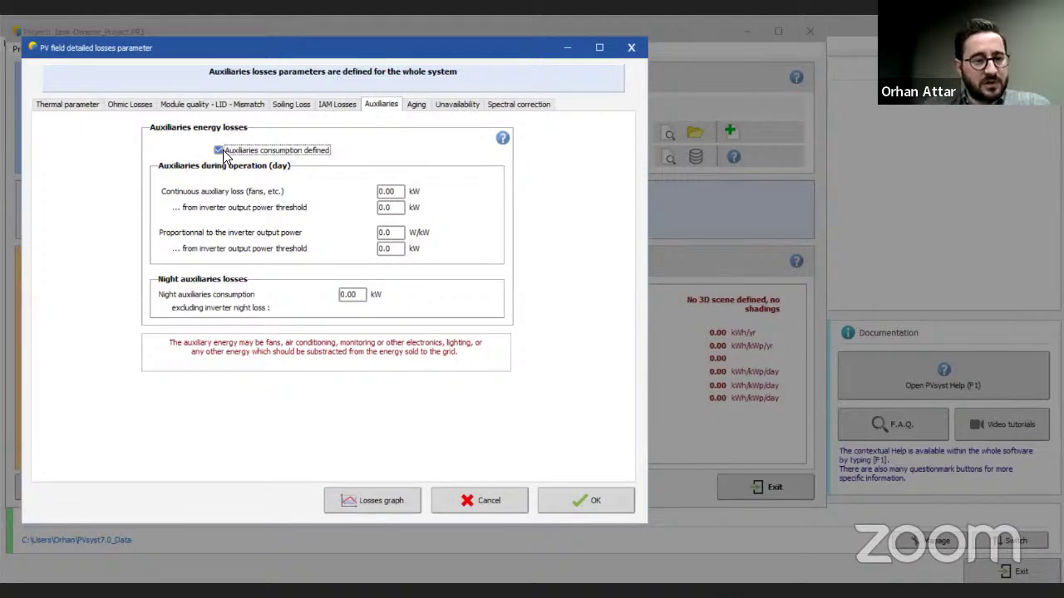
click(403, 192)
click(398, 193)
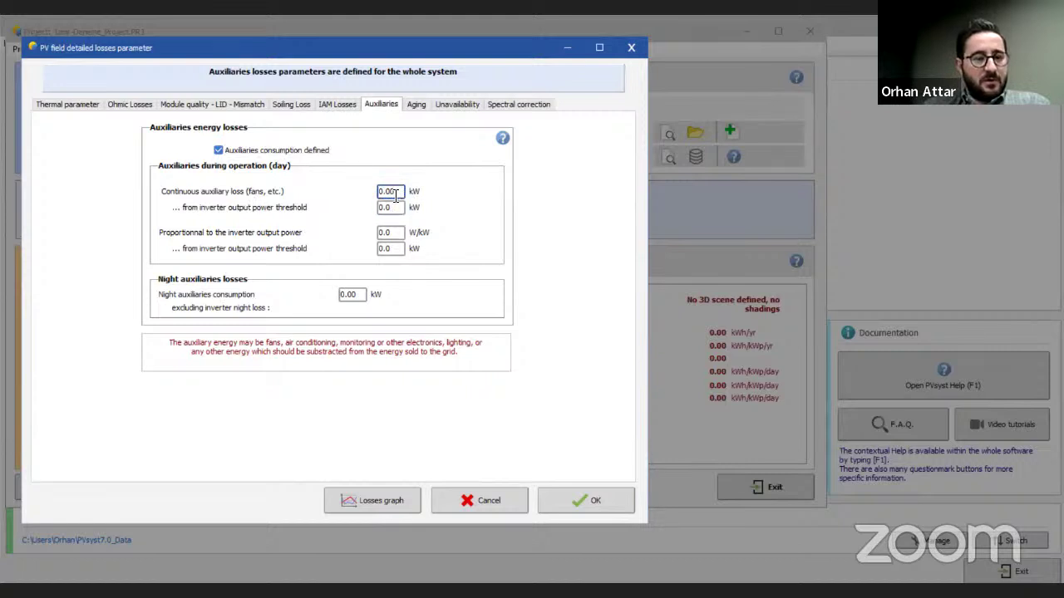
double_click(399, 192)
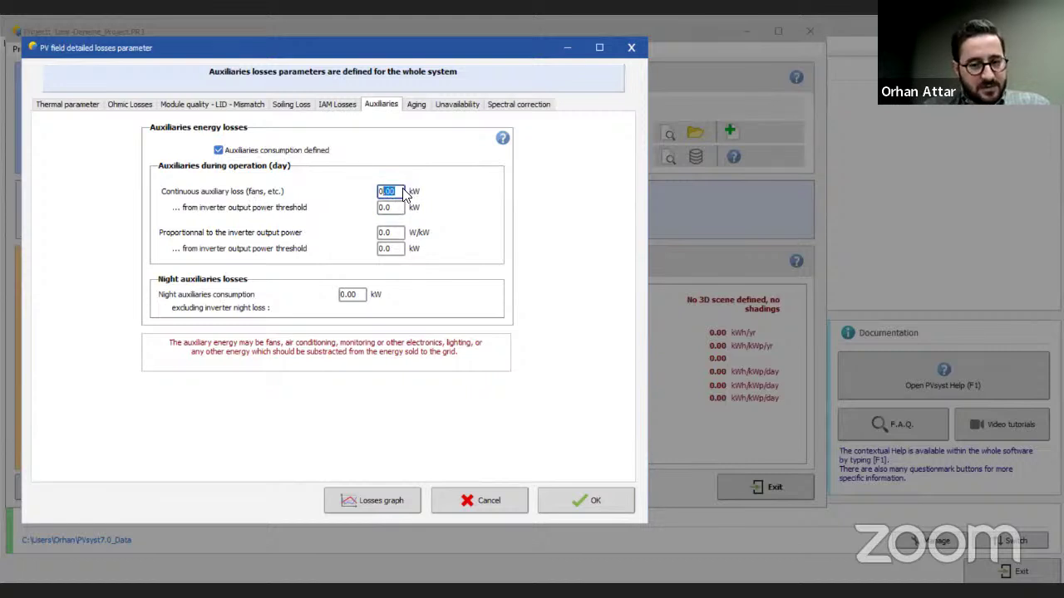
click(400, 193)
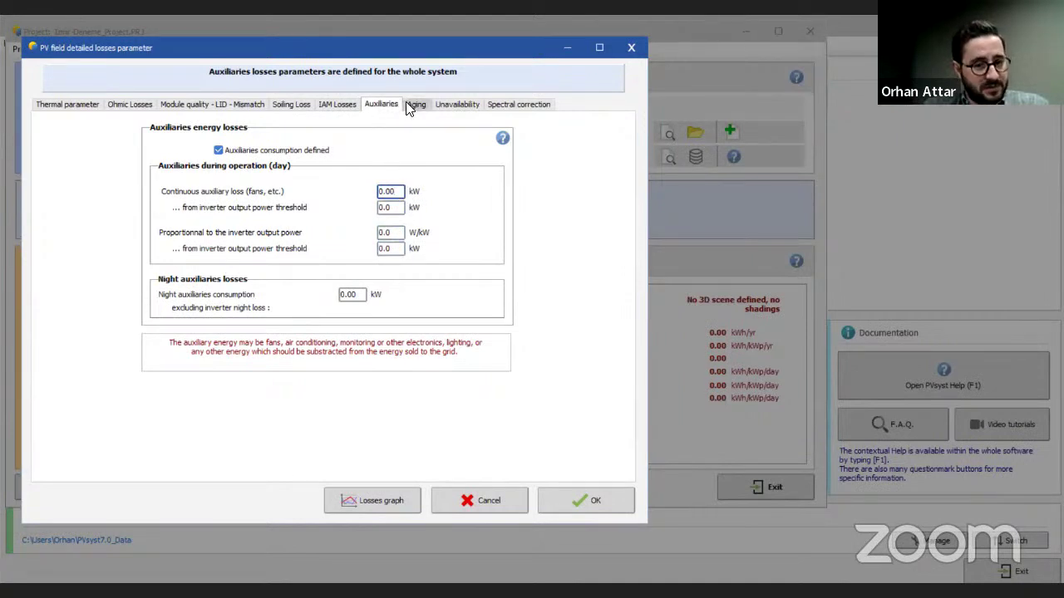
click(217, 150)
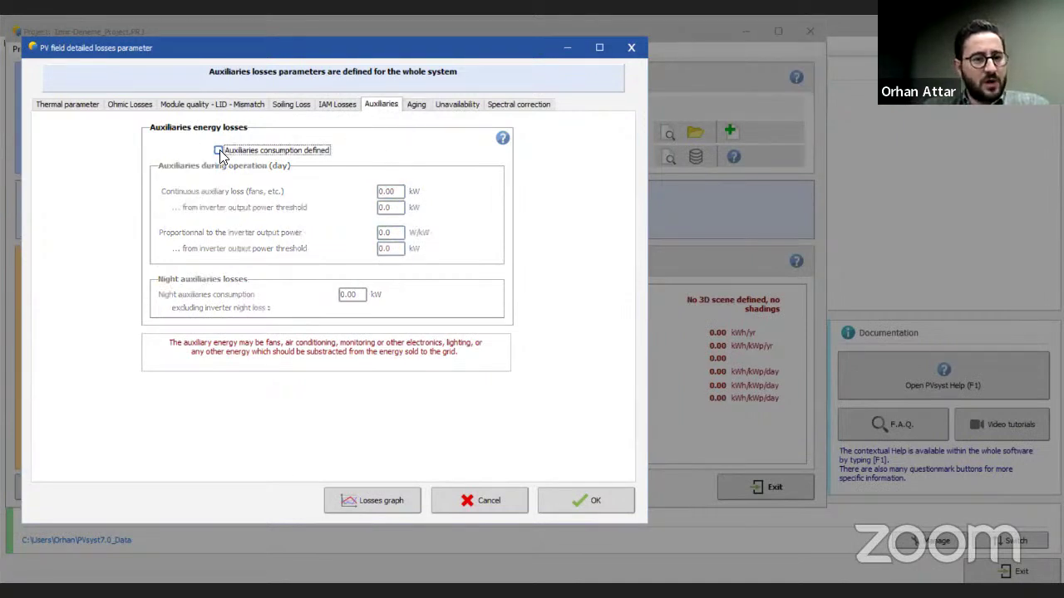
Step: Examine the aging degradation settings and the system's unavailability time fraction and duration without changing them
click(415, 107)
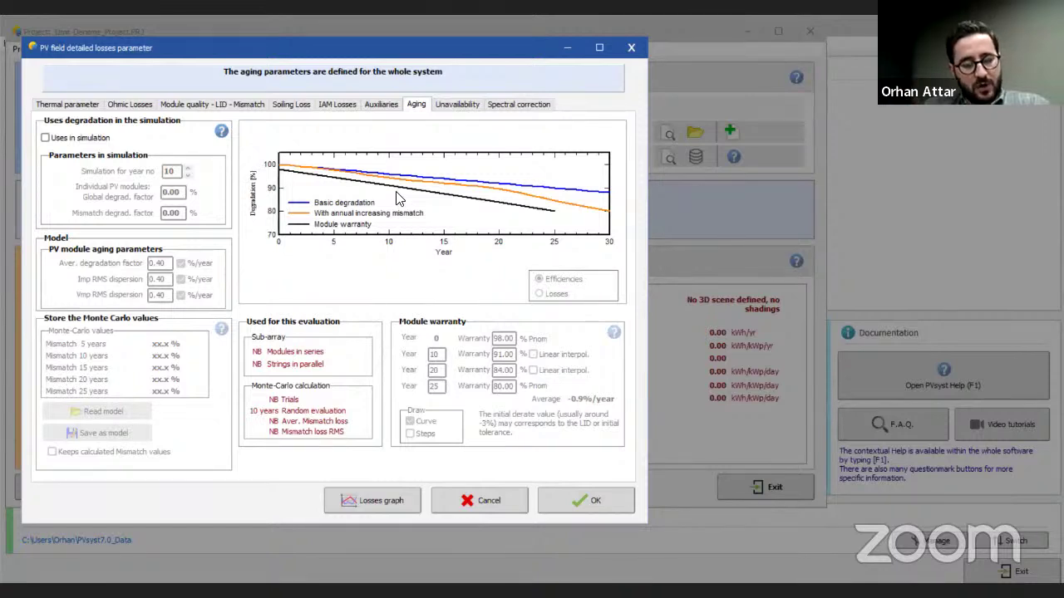
click(457, 107)
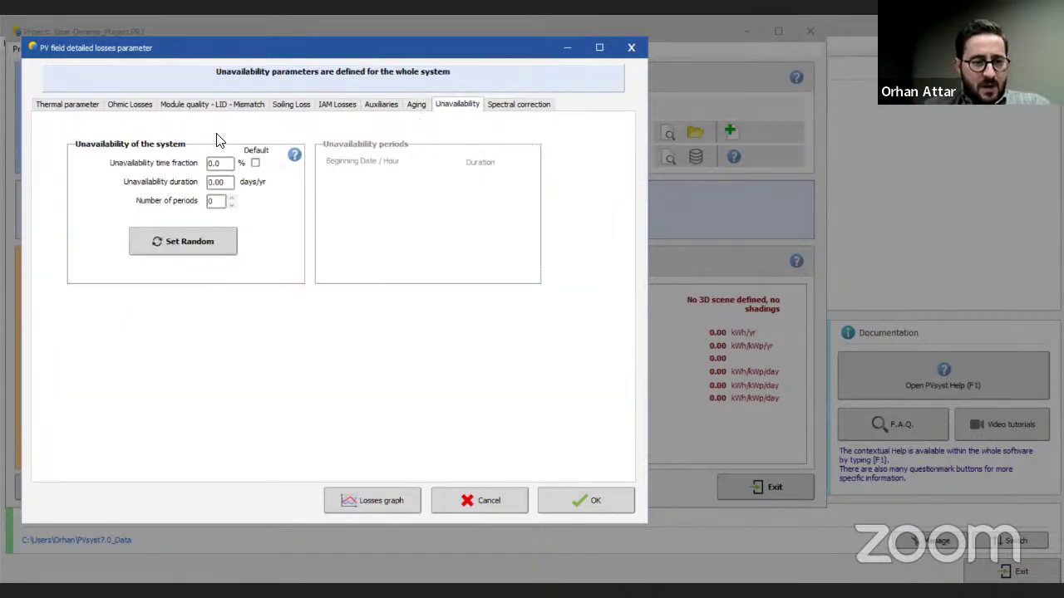
double_click(226, 165)
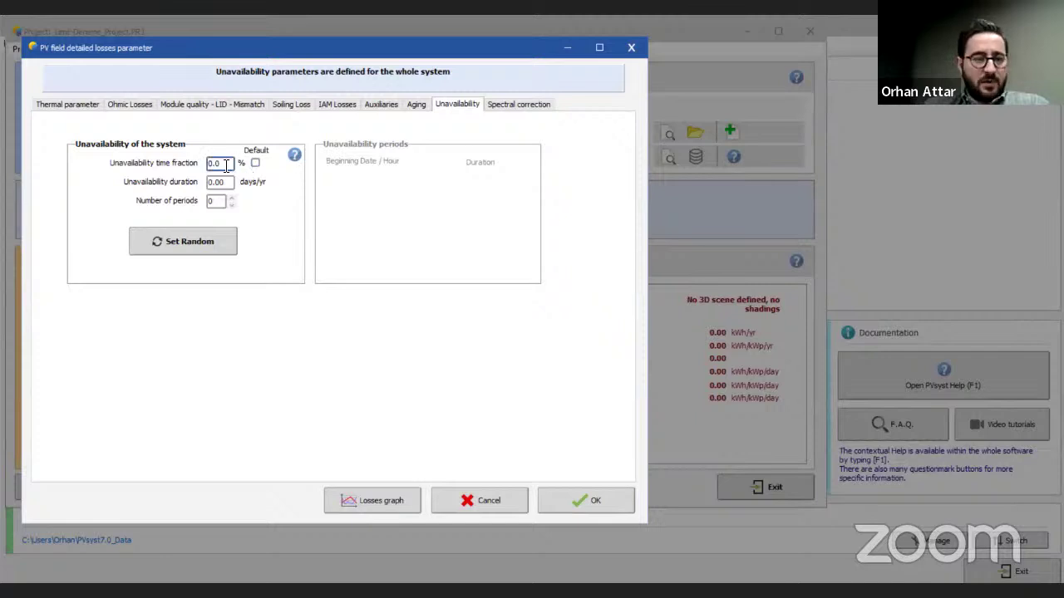
click(229, 182)
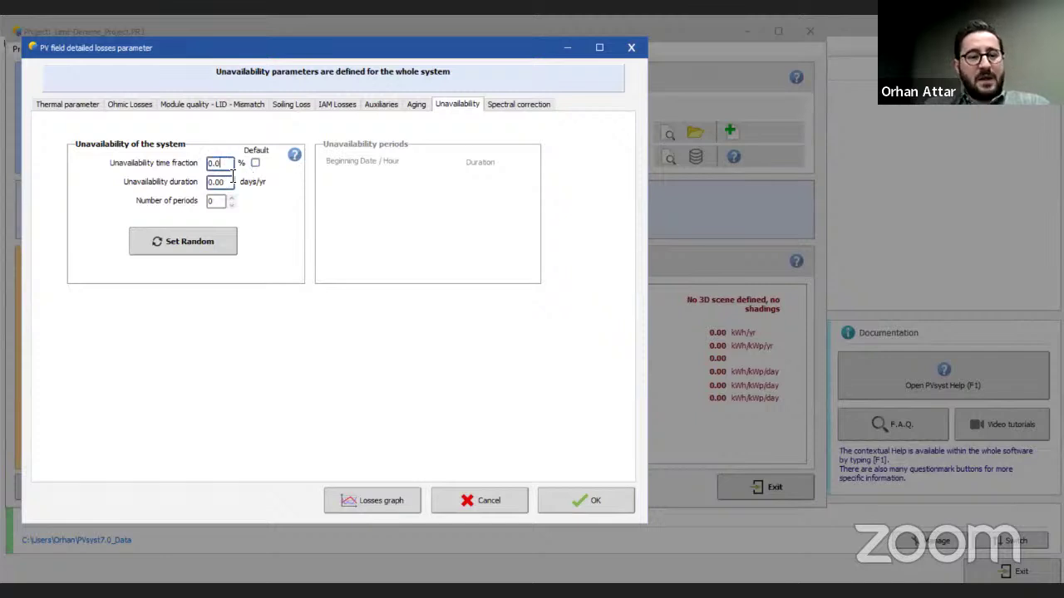
click(228, 165)
click(230, 182)
click(228, 165)
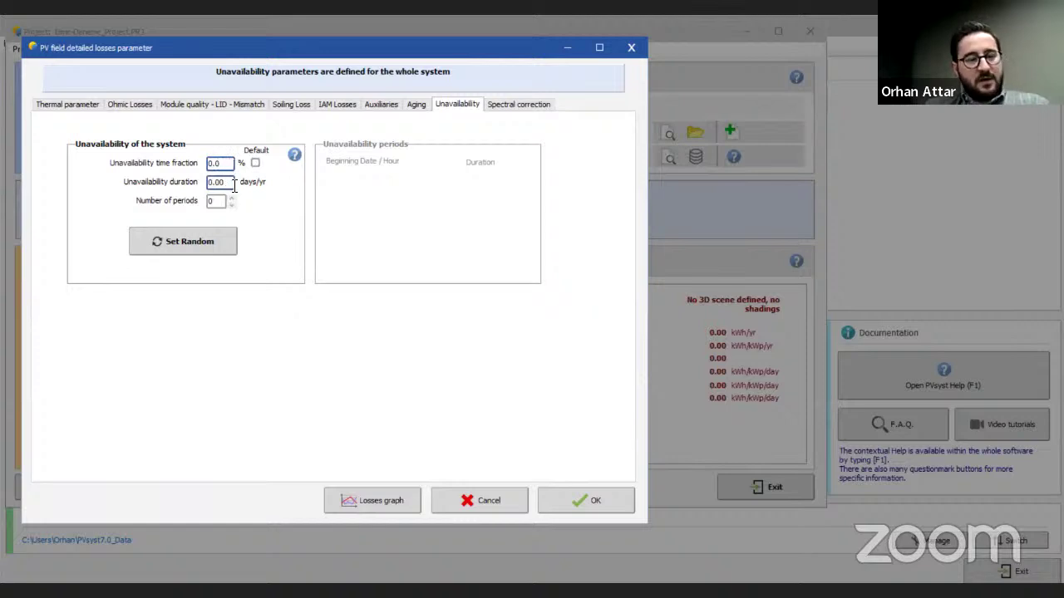
click(230, 183)
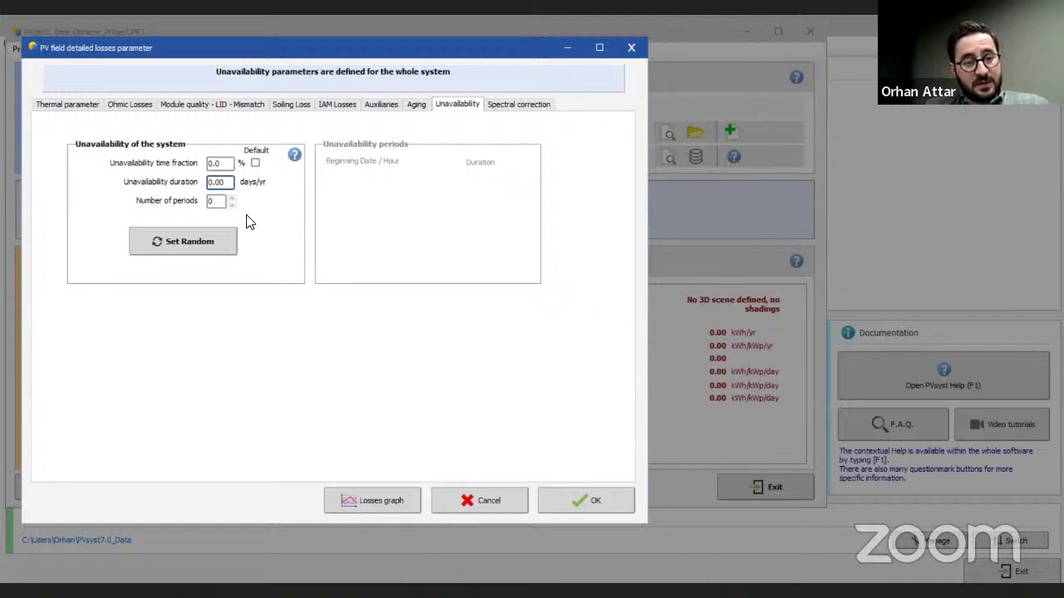
click(227, 164)
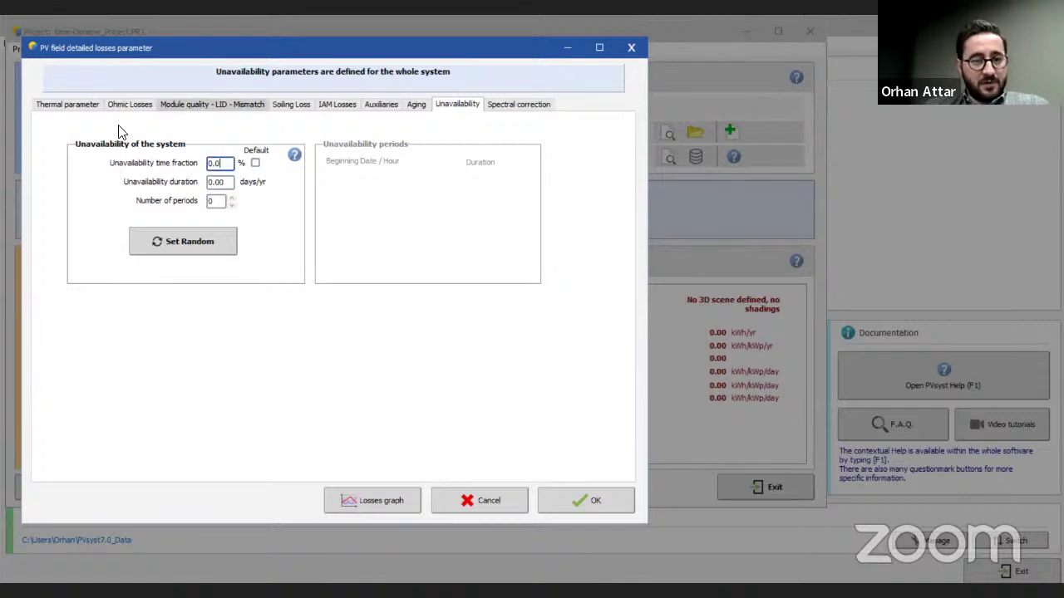
Step: Check the spectral correction and thermal parameters of the whole system, and accept the detailed losses
click(516, 108)
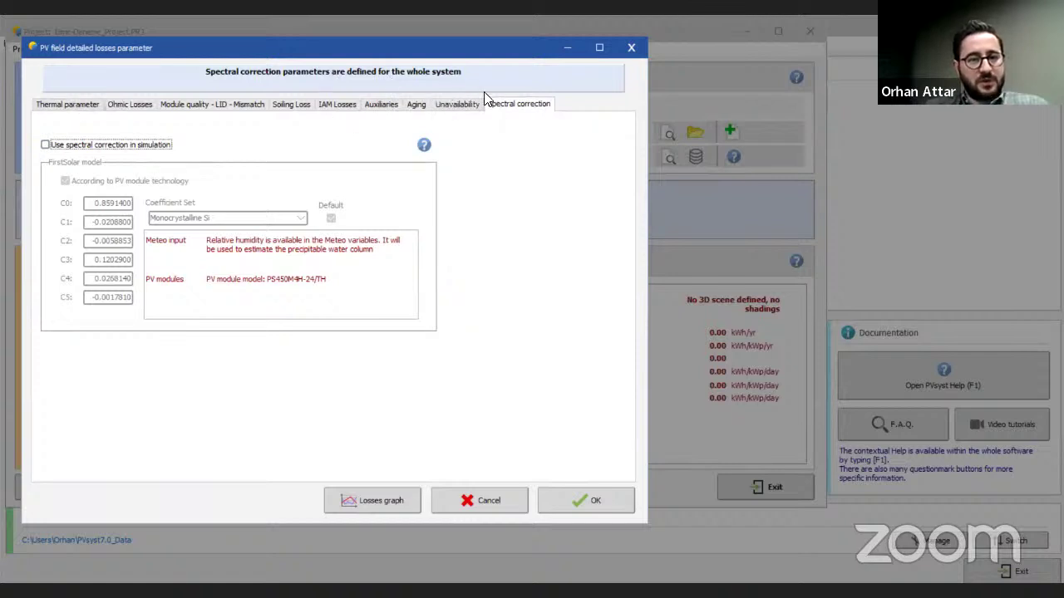
click(84, 108)
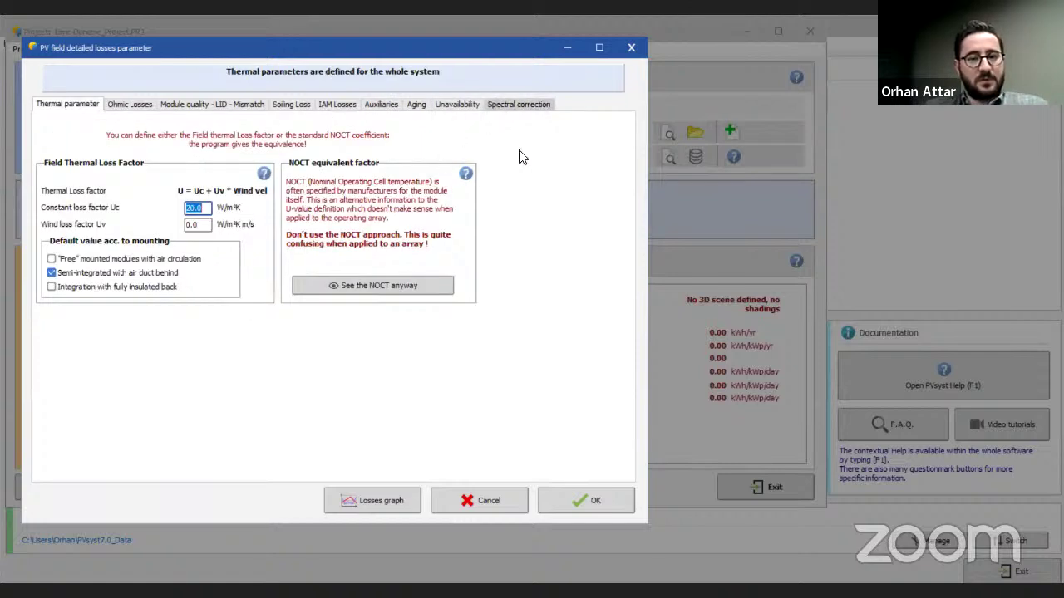
click(585, 499)
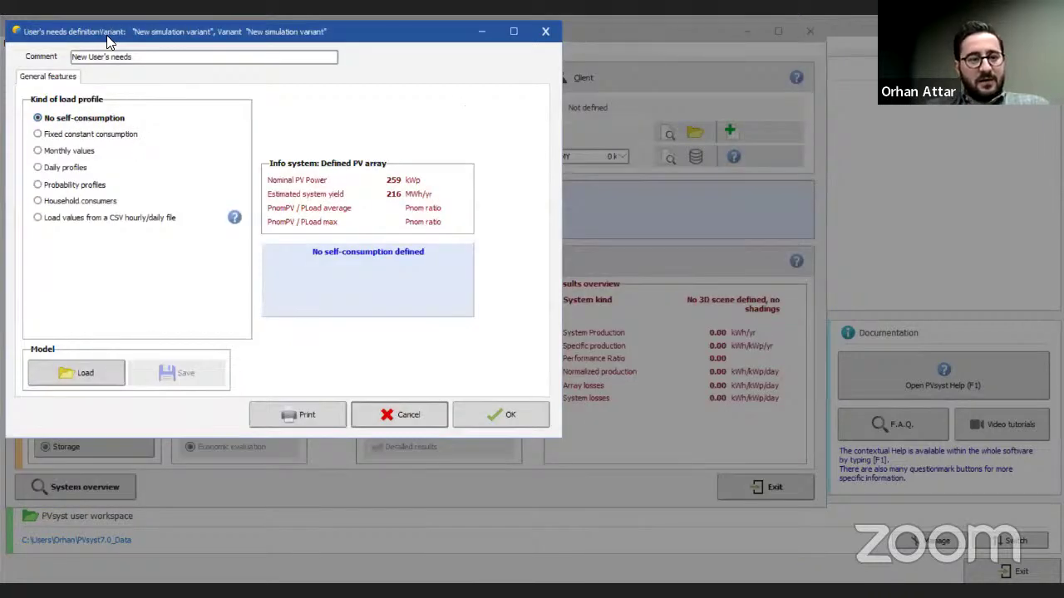
Step: Preview the fixed constant, monthly and daily load profiles in the self-consumption definition, and close it without applying
drag(107, 35, 138, 64)
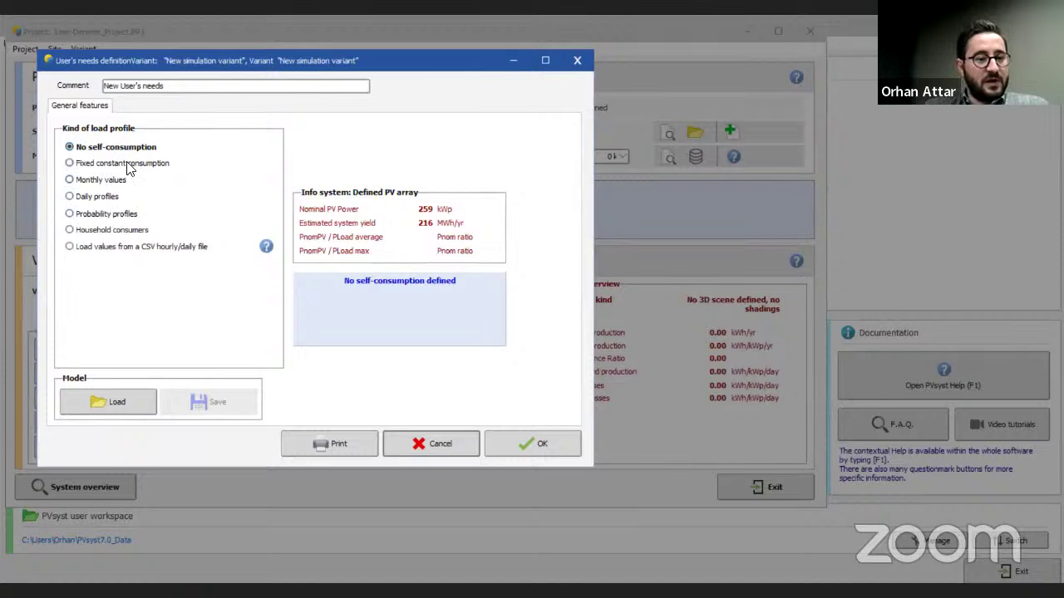
click(91, 164)
click(93, 180)
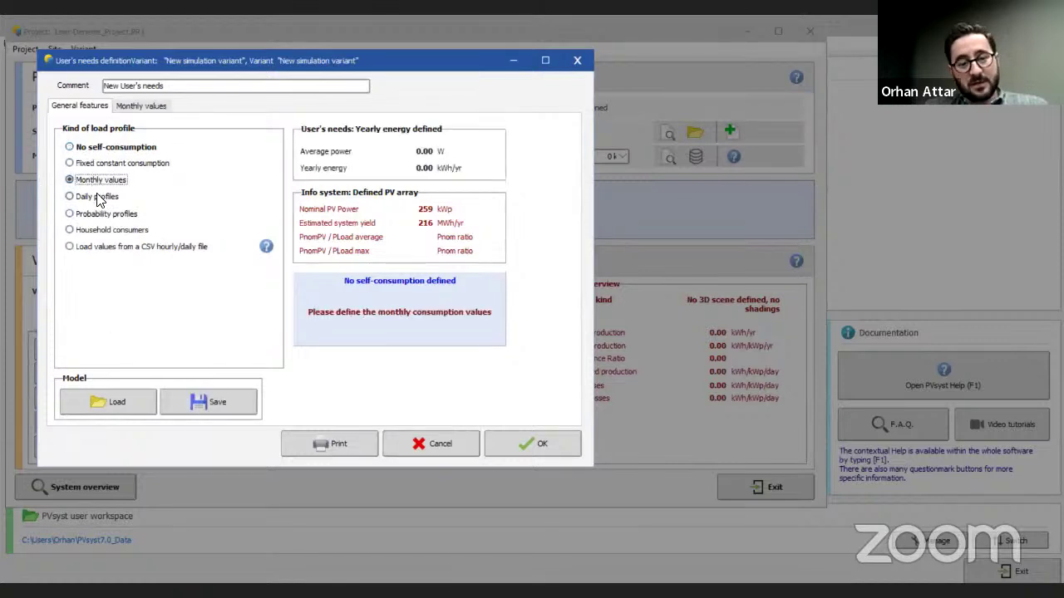
click(93, 196)
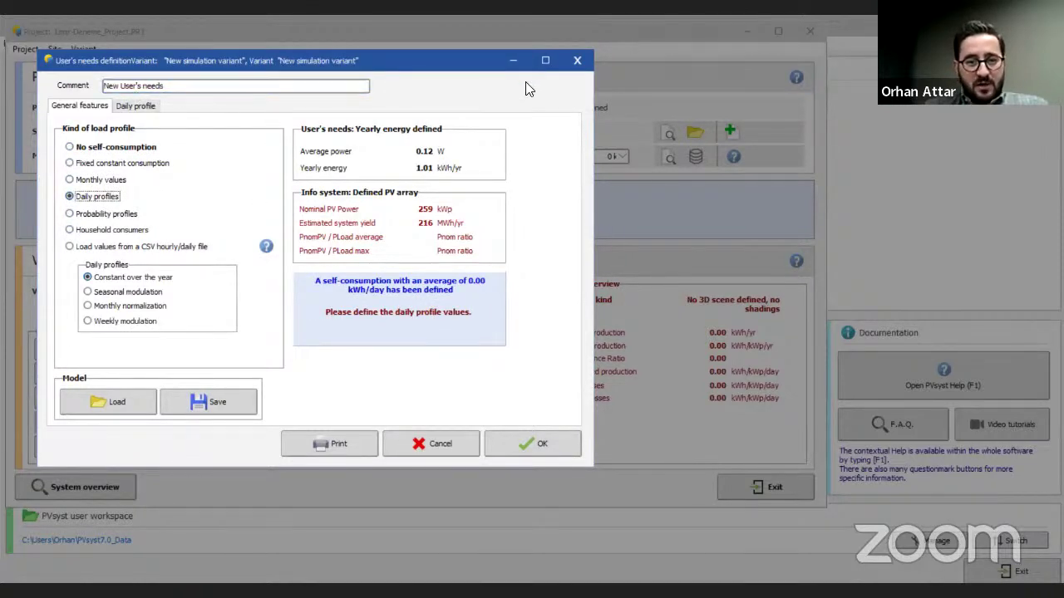
drag(387, 72, 397, 79)
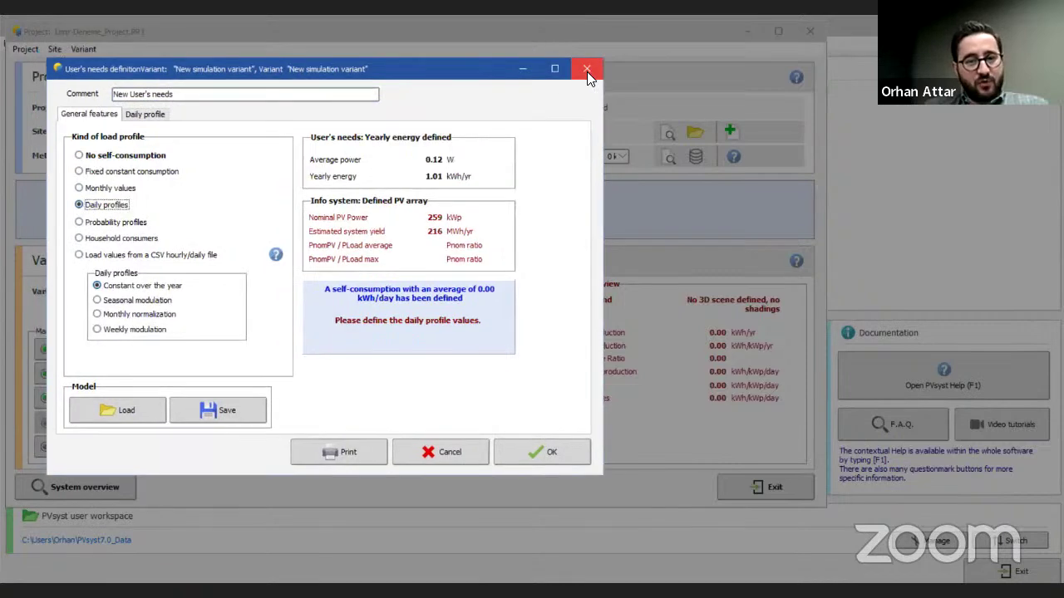
click(587, 71)
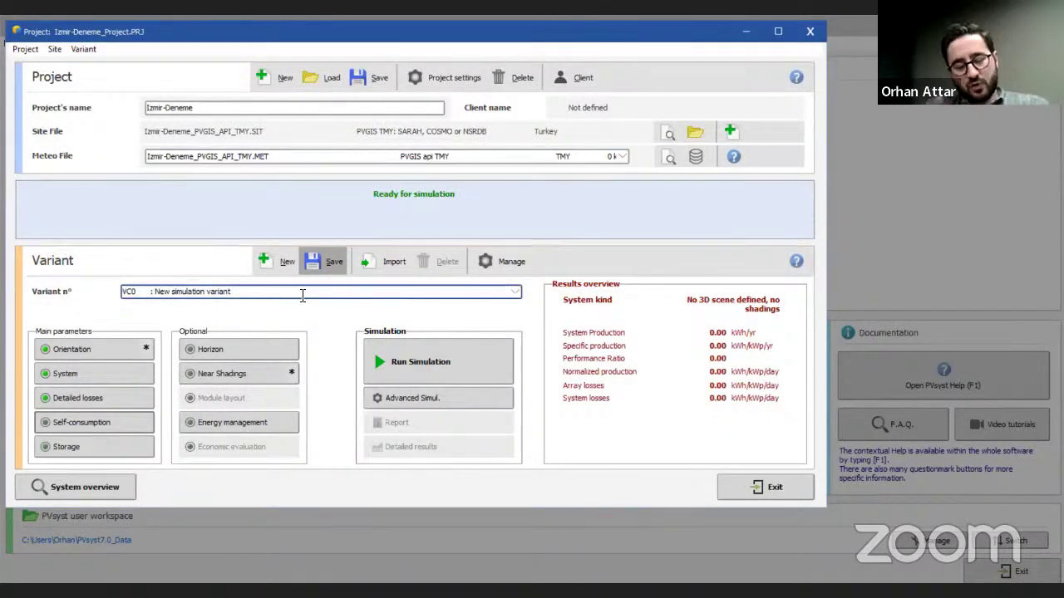
Step: Examine the Self-consumption, Peak shaving and Weak grid islanding storage strategies, and close the storage definition without applying one
click(75, 448)
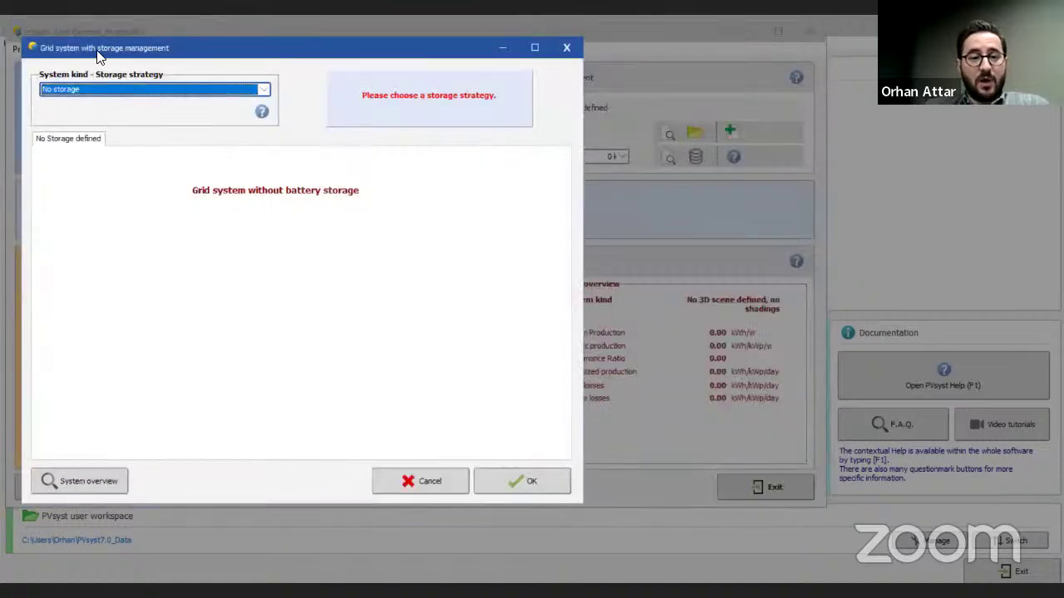
click(129, 108)
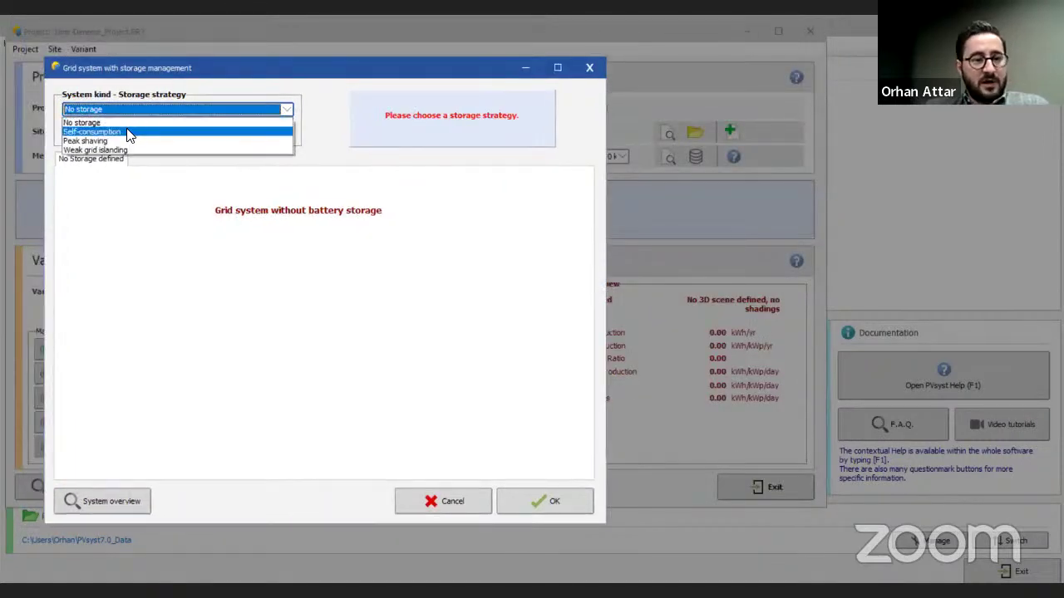
click(129, 133)
click(124, 109)
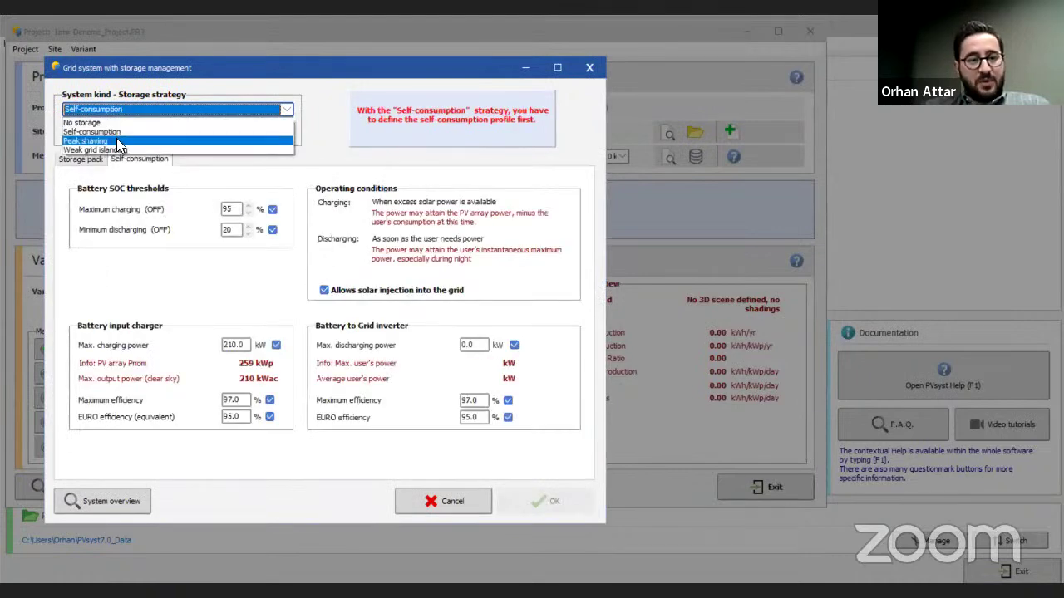
click(117, 140)
click(128, 109)
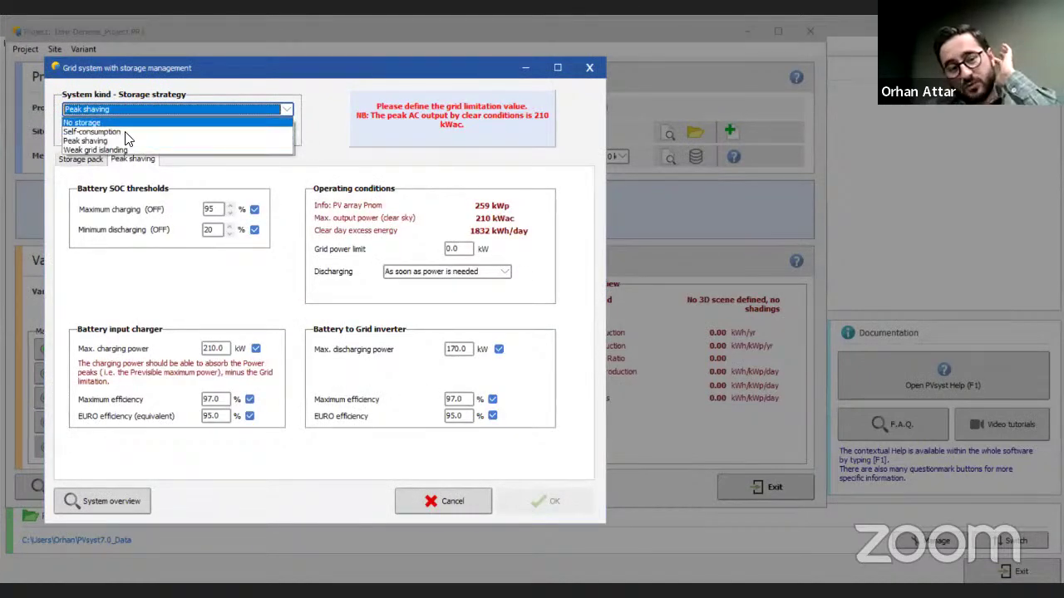
click(122, 146)
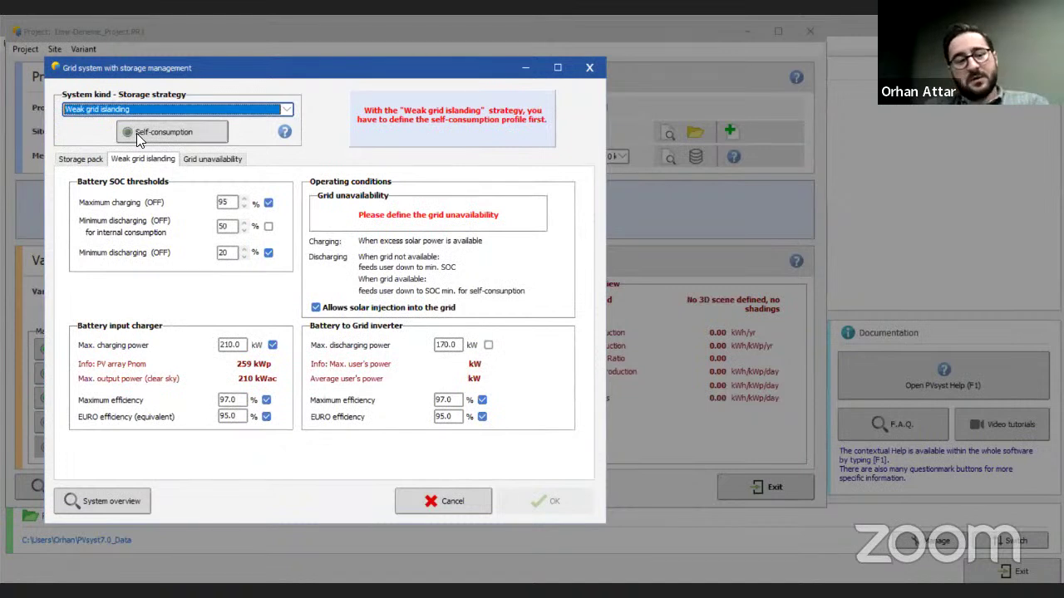
click(135, 108)
click(105, 140)
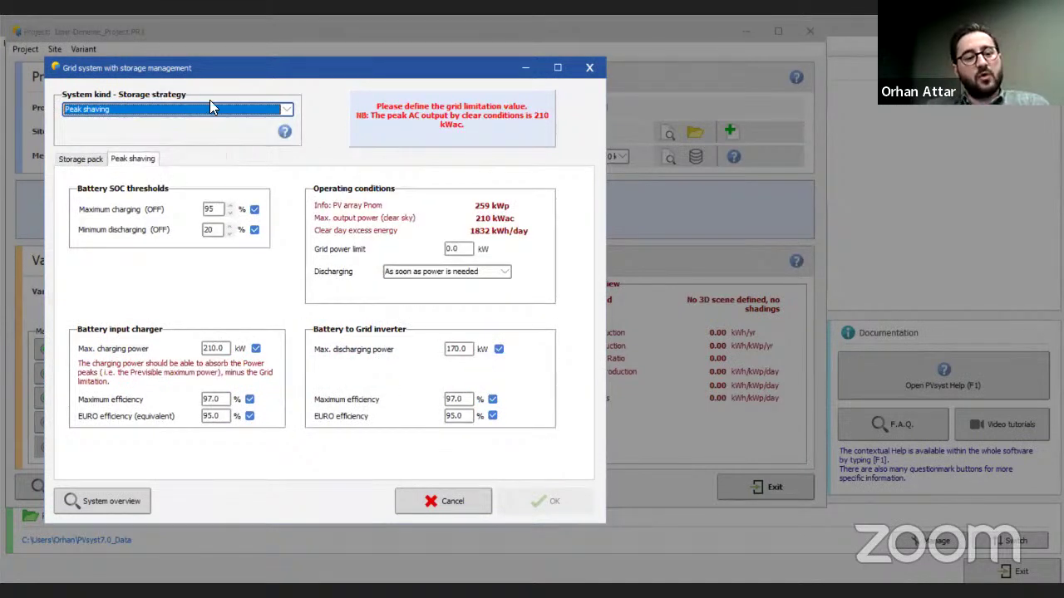
click(587, 69)
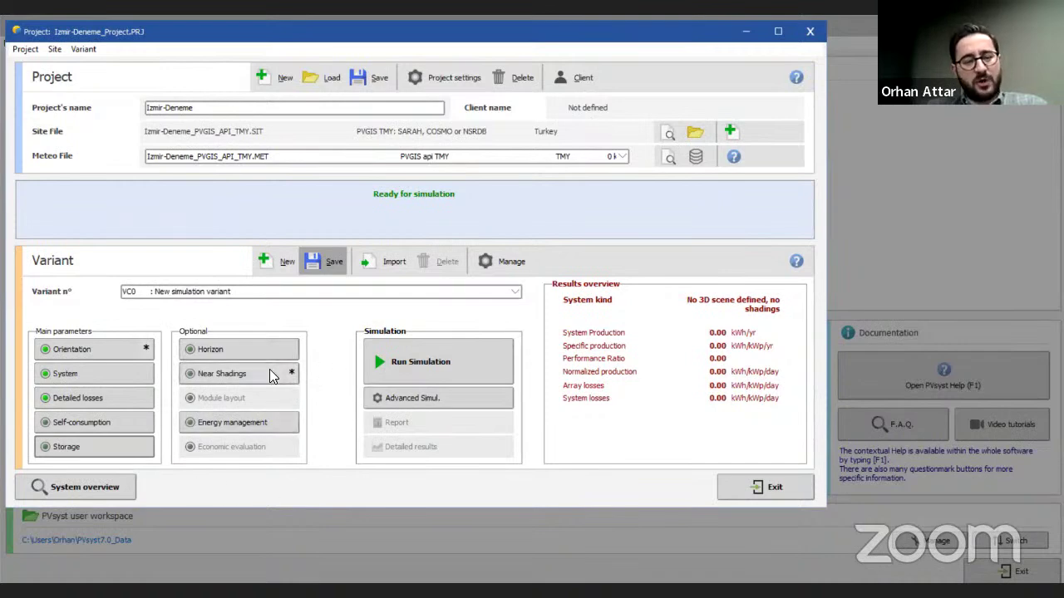
Step: Import the far-shading horizon profile from the PVGIS web source for the site's coordinates, and apply it to the variant
click(222, 351)
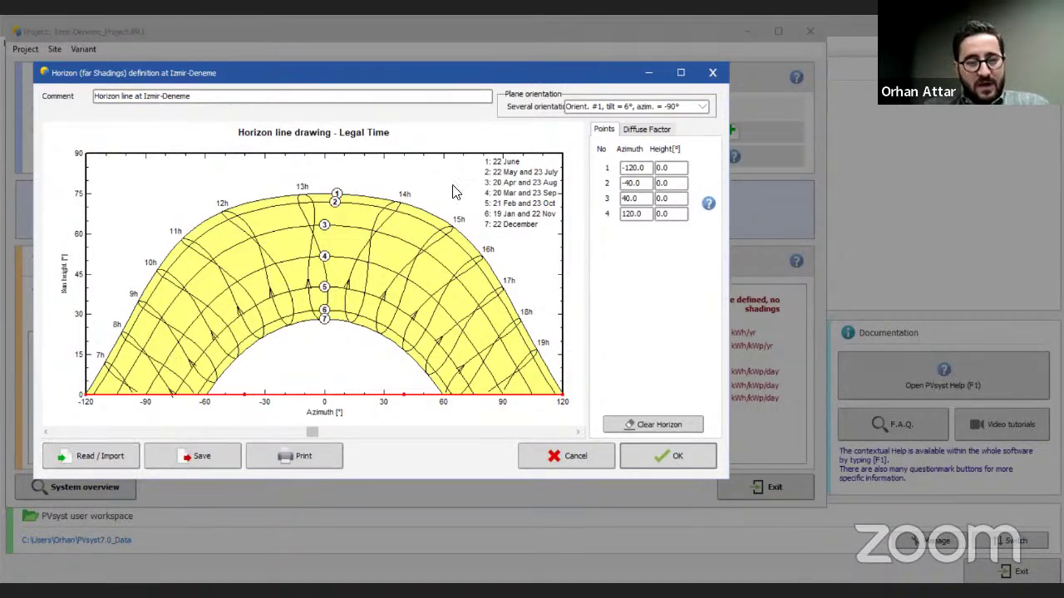
click(96, 456)
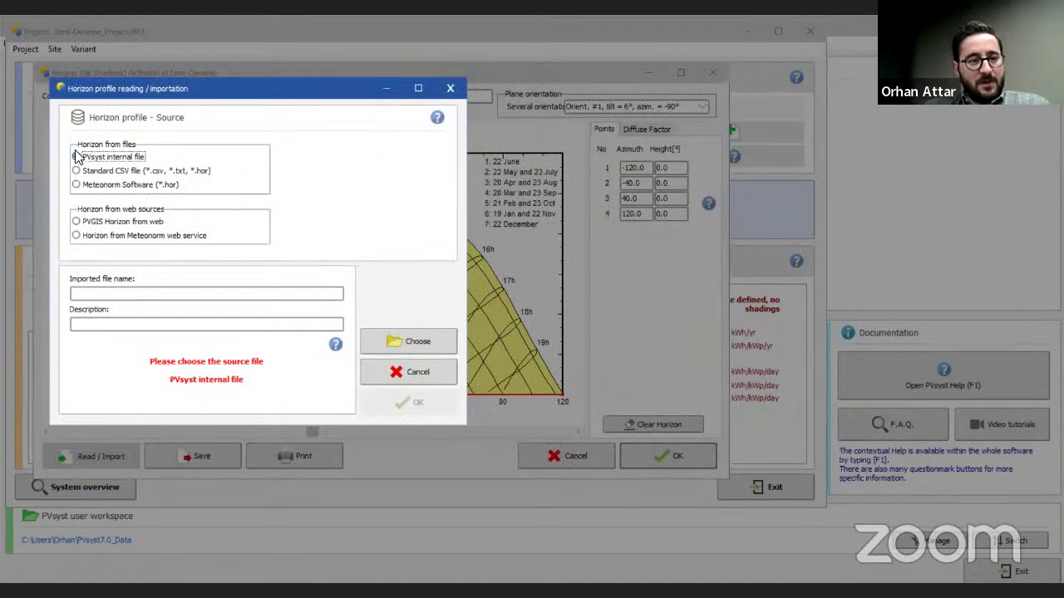
click(111, 226)
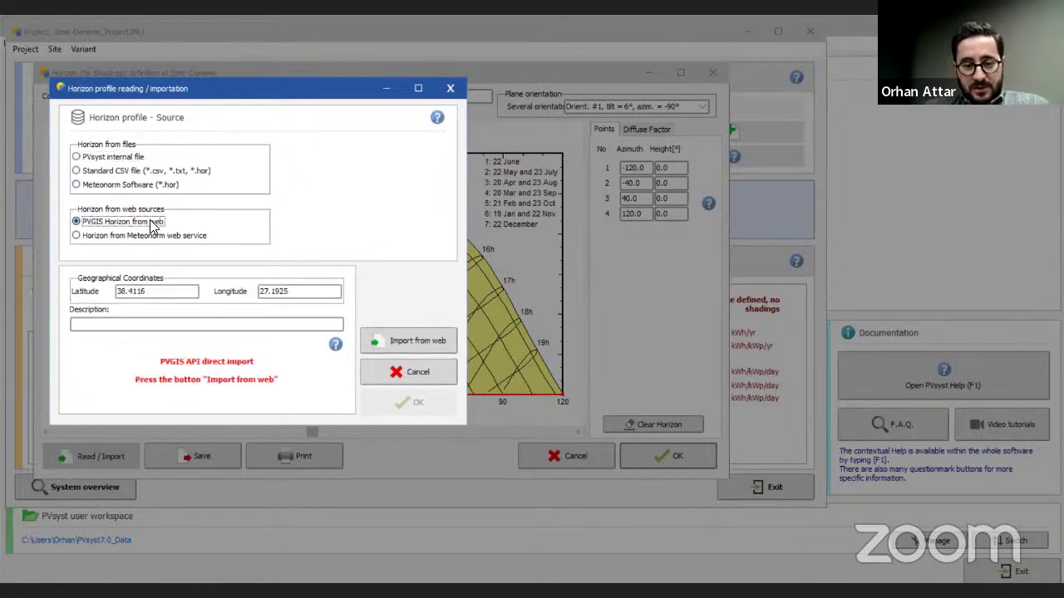
click(101, 158)
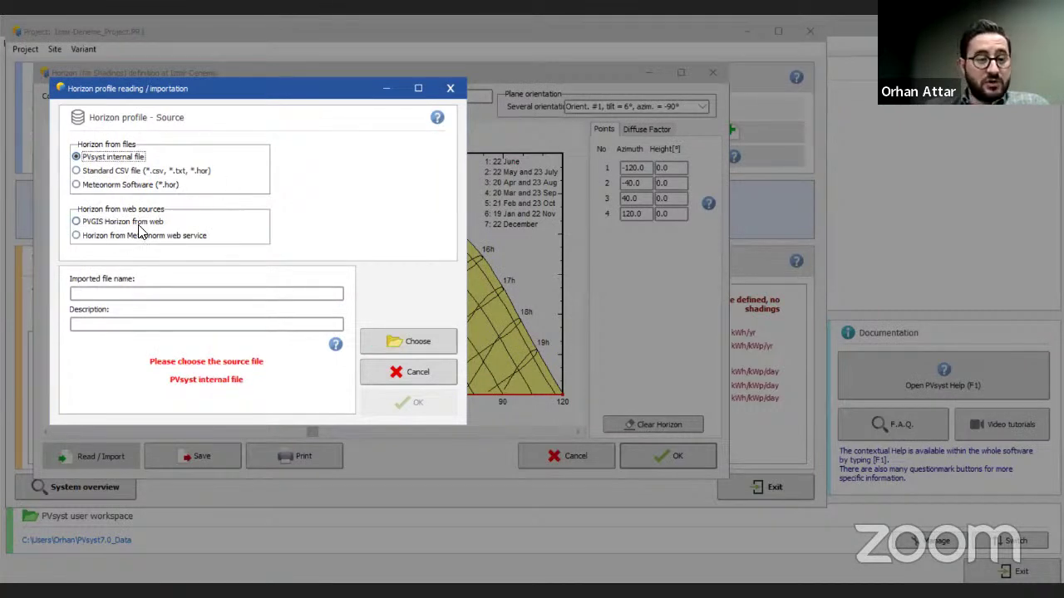
click(121, 222)
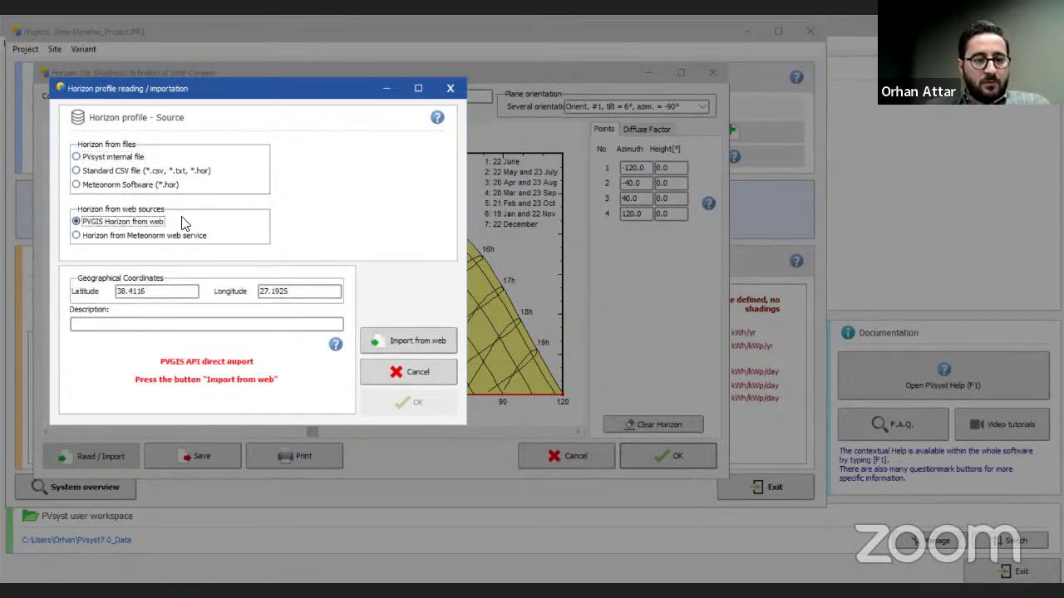
click(423, 340)
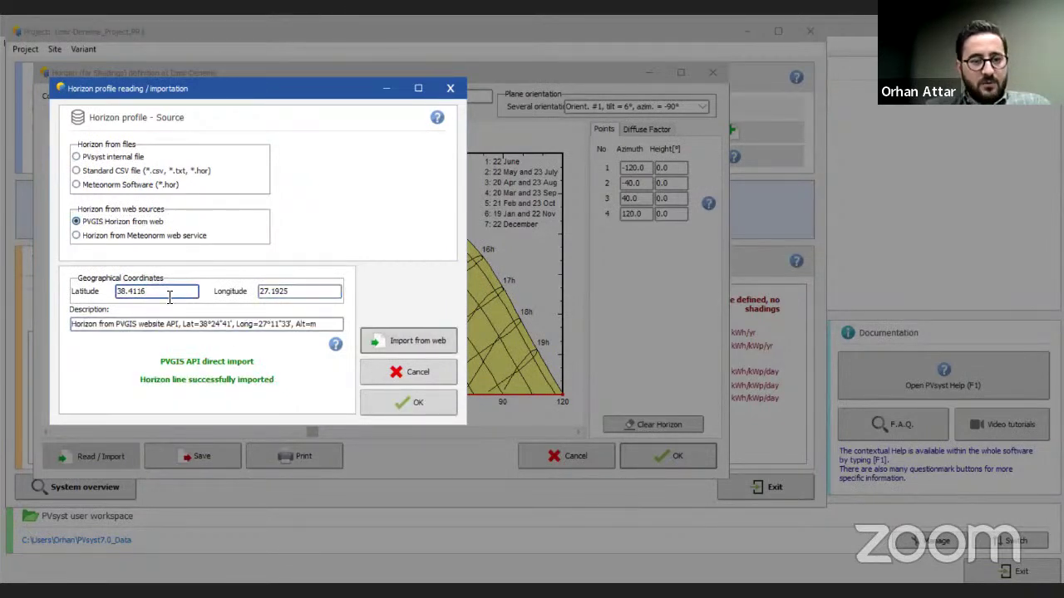
drag(131, 323, 194, 323)
key(Tab)
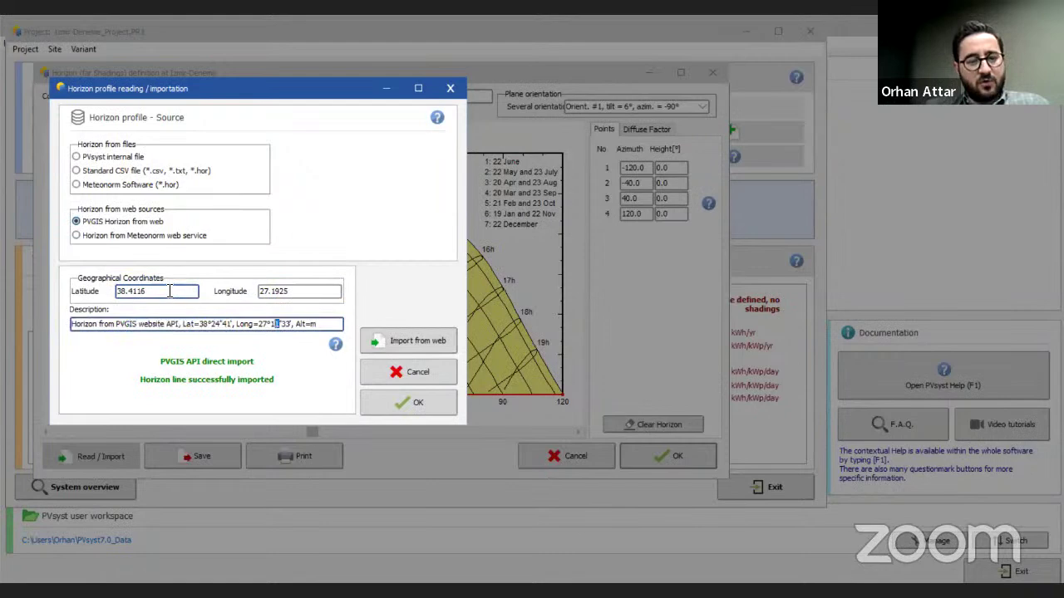
key(Tab)
click(412, 398)
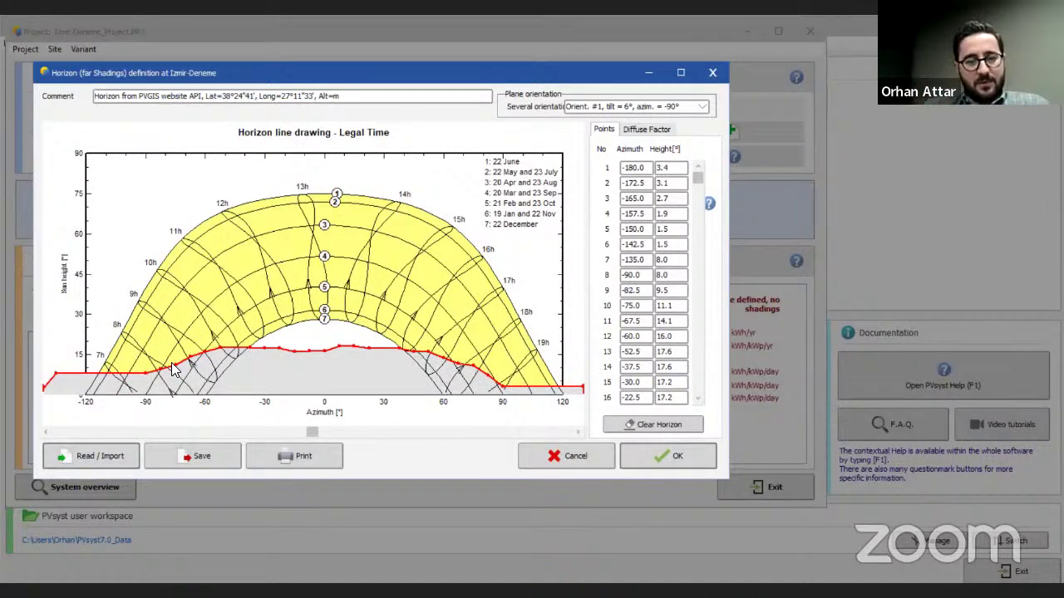
click(654, 454)
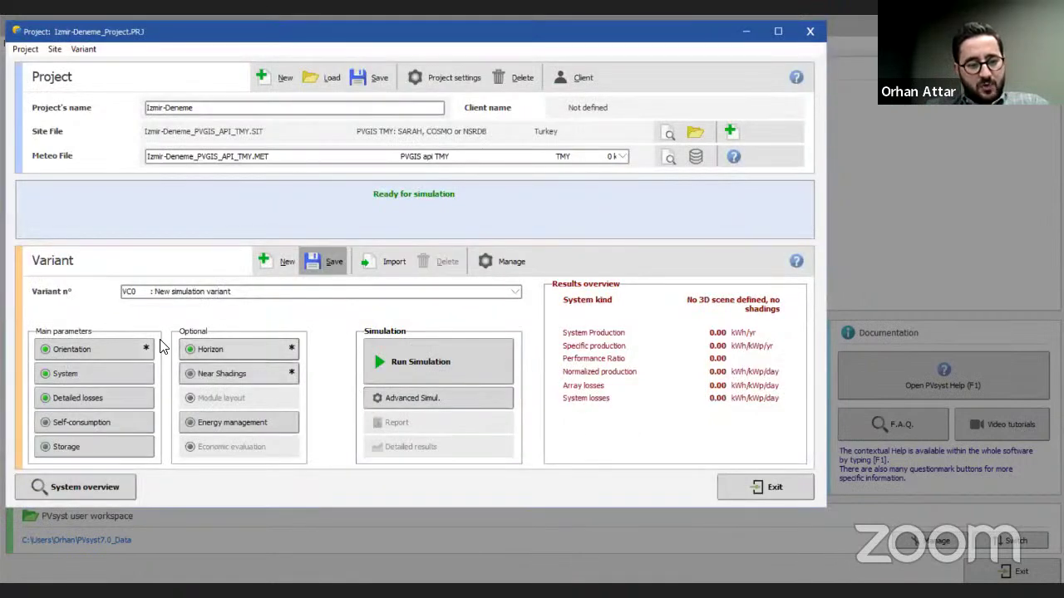
Step: Open the 3D scene construction of the near shadings definition for the new simulation variant
click(238, 376)
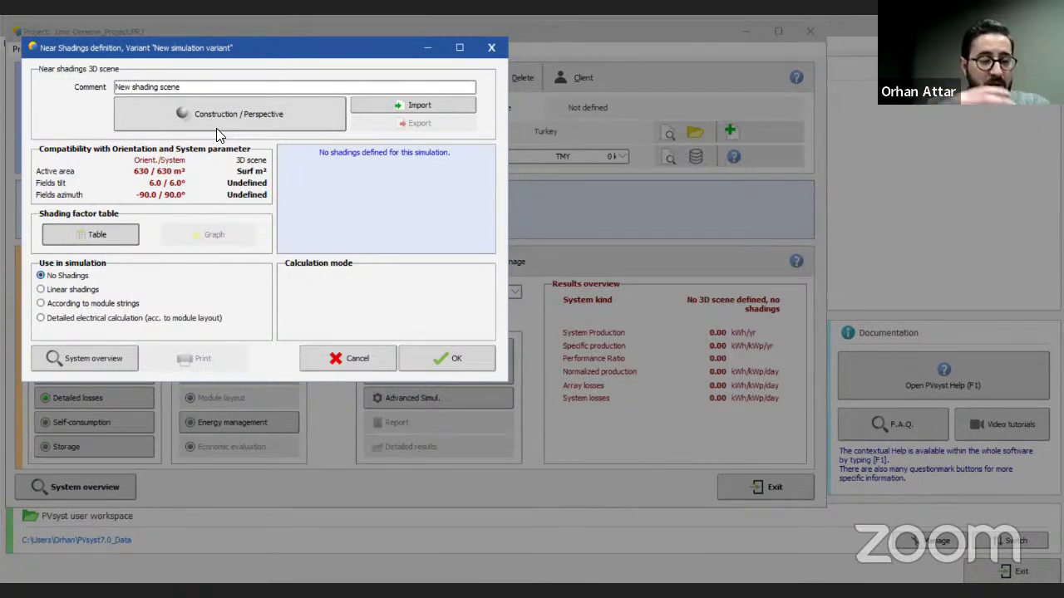
click(221, 114)
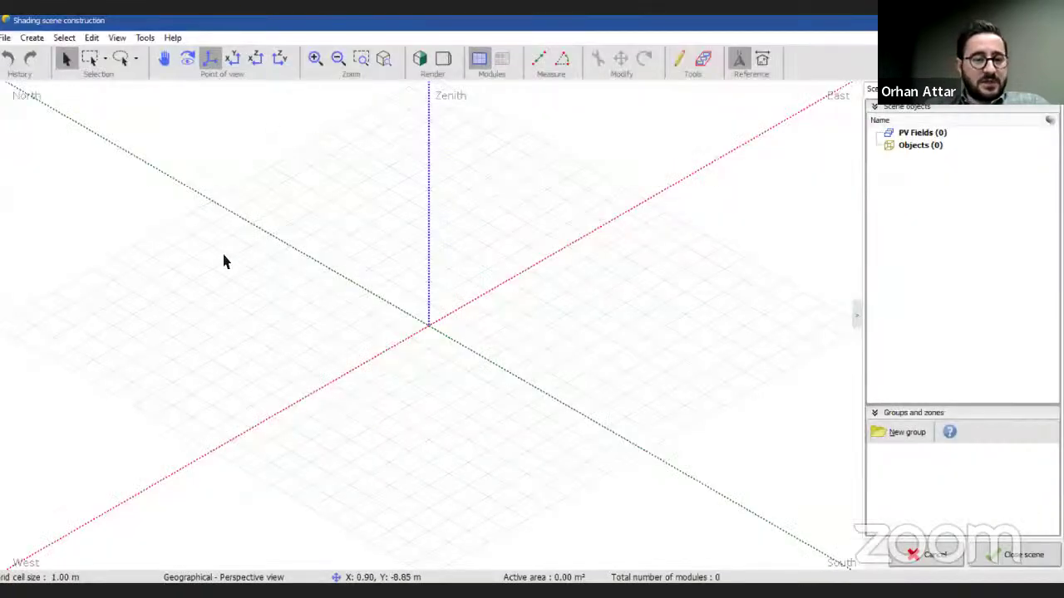
scroll(256, 272, down, 3)
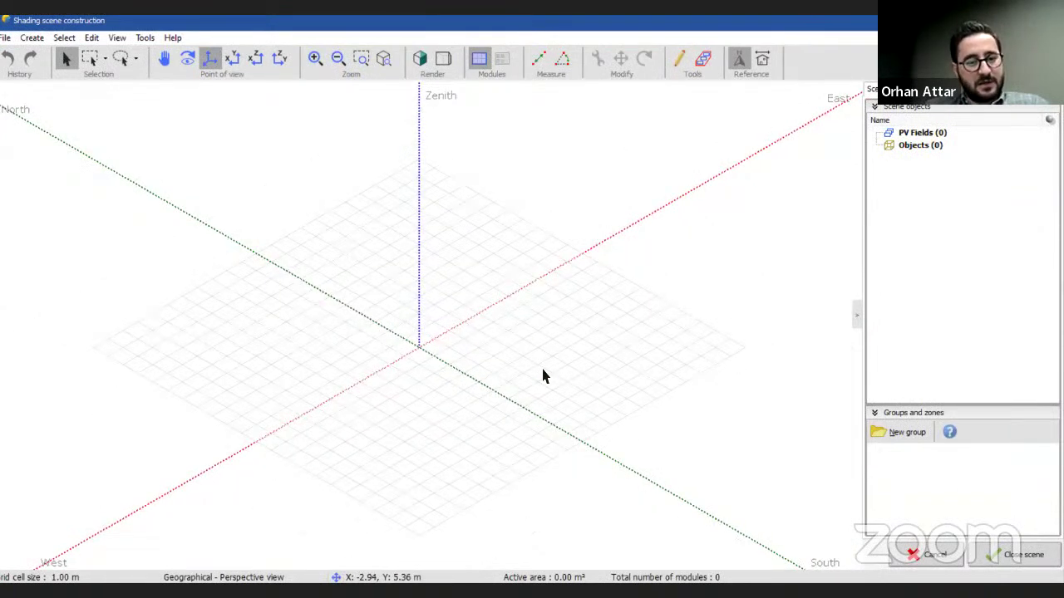
scroll(349, 316, down, 2)
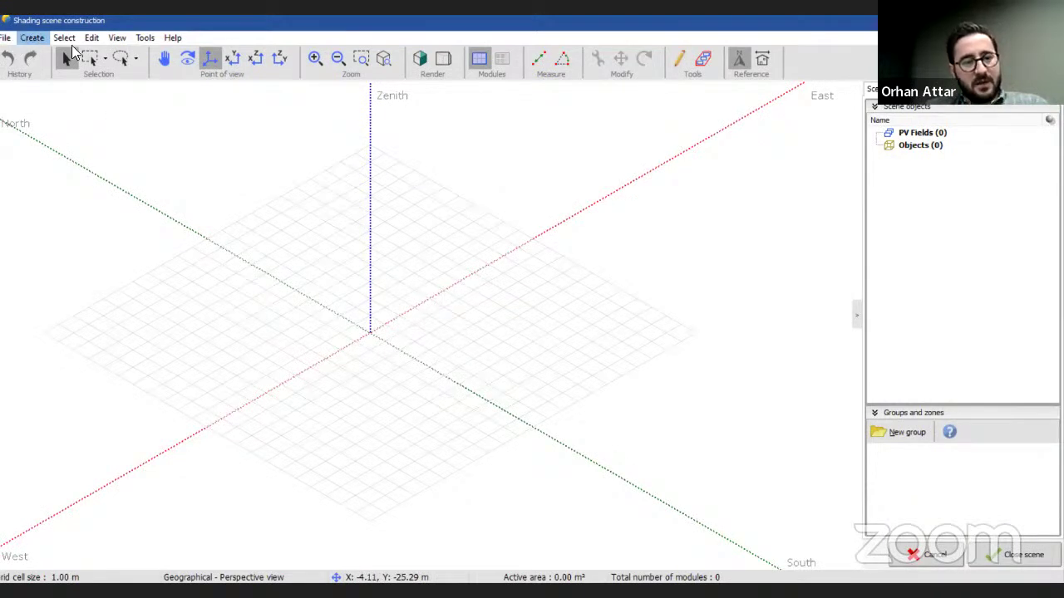
Step: Create an elementary shading object, preview a few prism shapes, and choose the 2-sided roof + gables shape type
key(Escape)
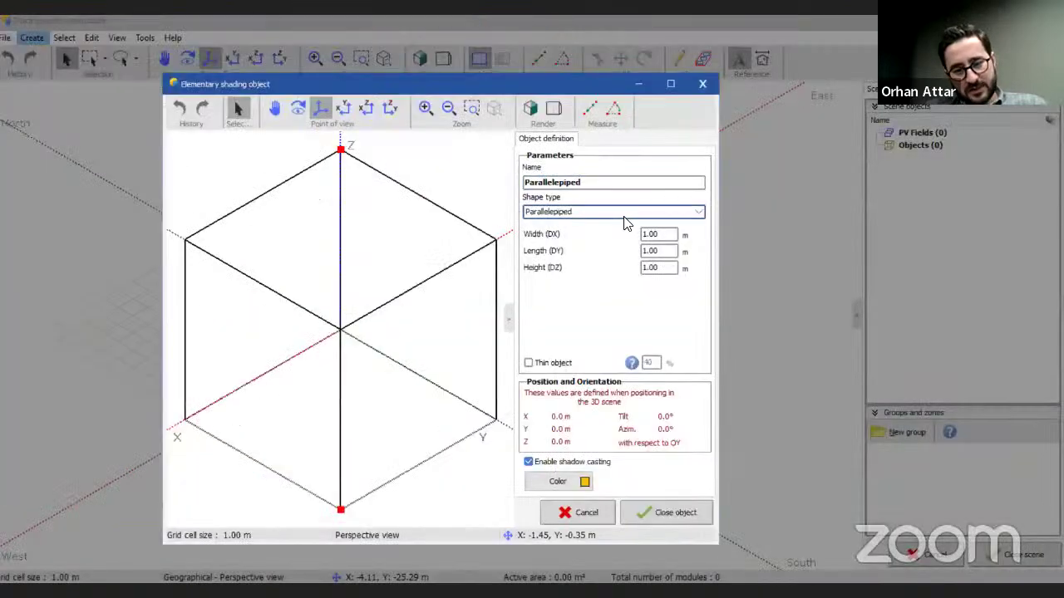
click(622, 213)
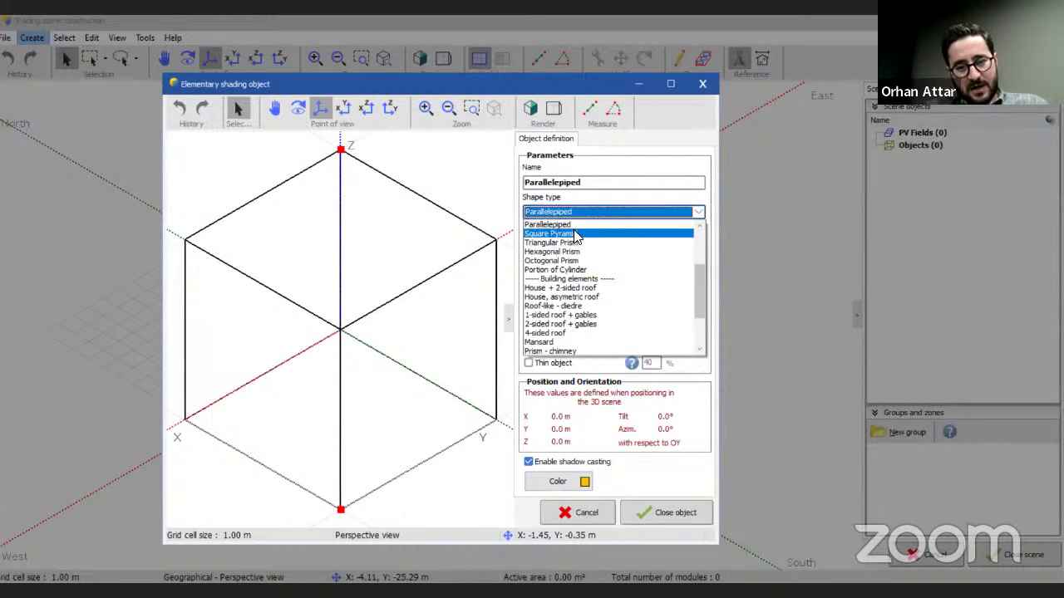
click(576, 235)
click(640, 213)
click(572, 242)
click(593, 213)
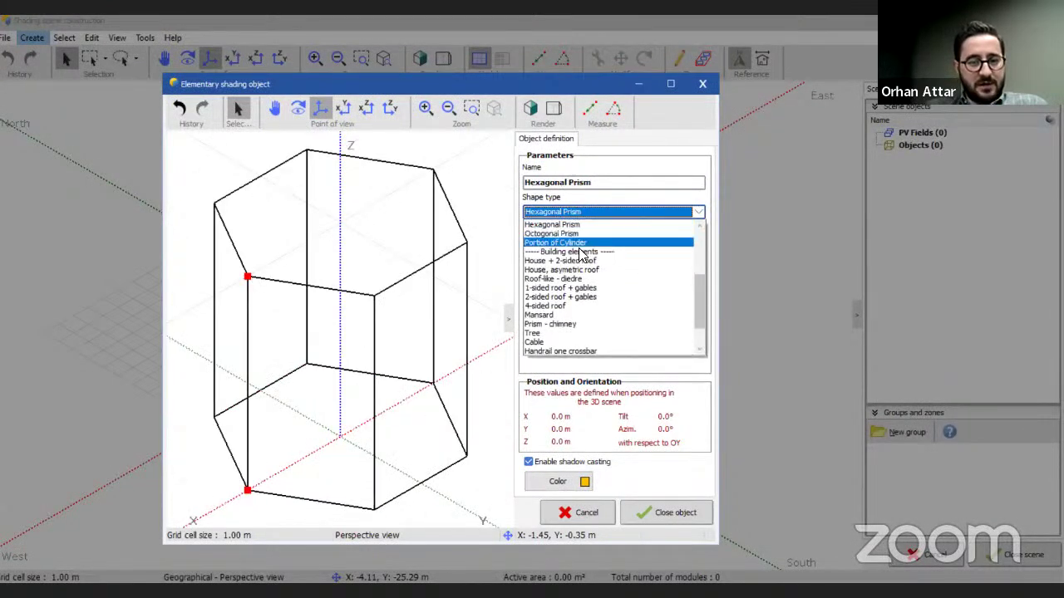
drag(703, 287, 699, 332)
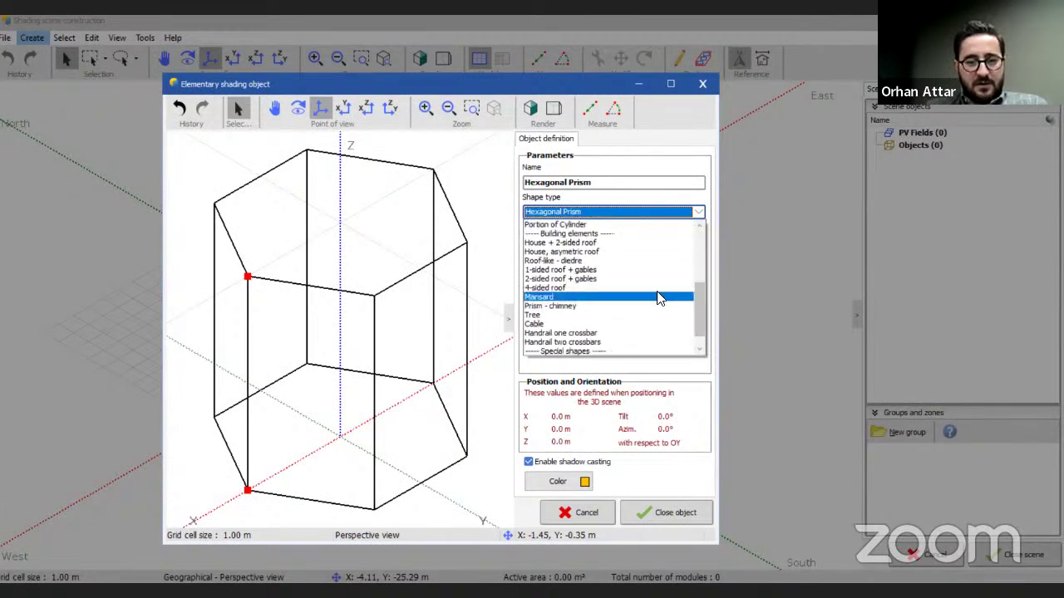
click(547, 279)
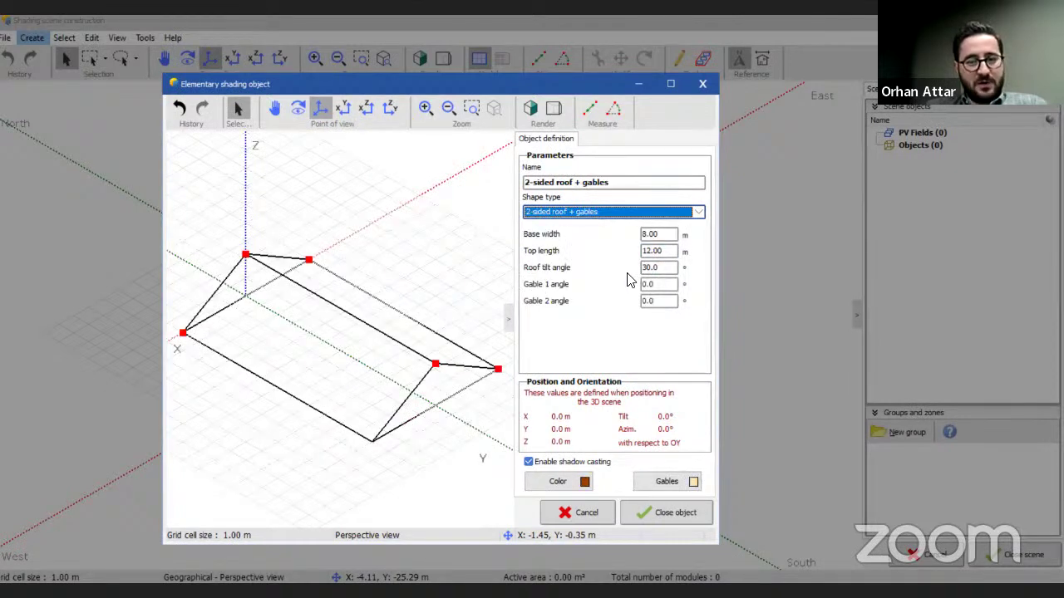
Step: Set the gabled roof's base width to 14 m and its top length to 80 m
click(667, 237)
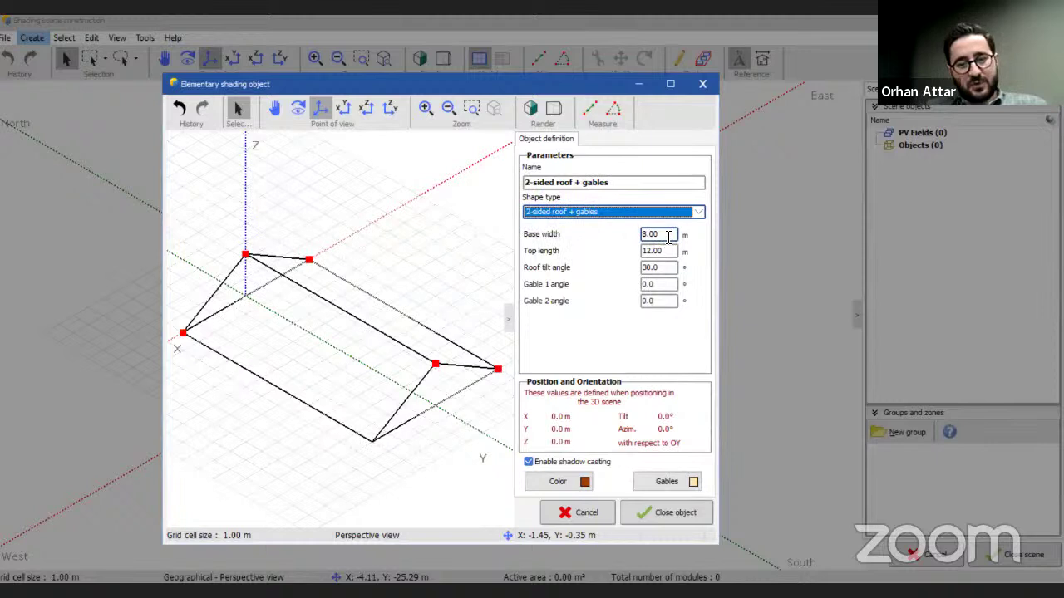
drag(667, 237, 568, 231)
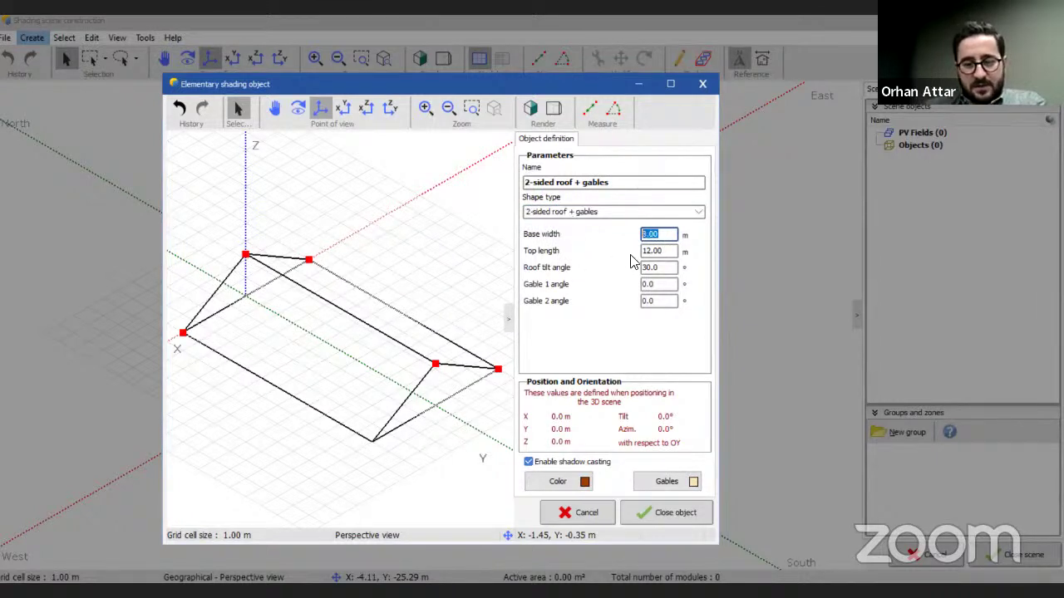
text(14)
click(667, 253)
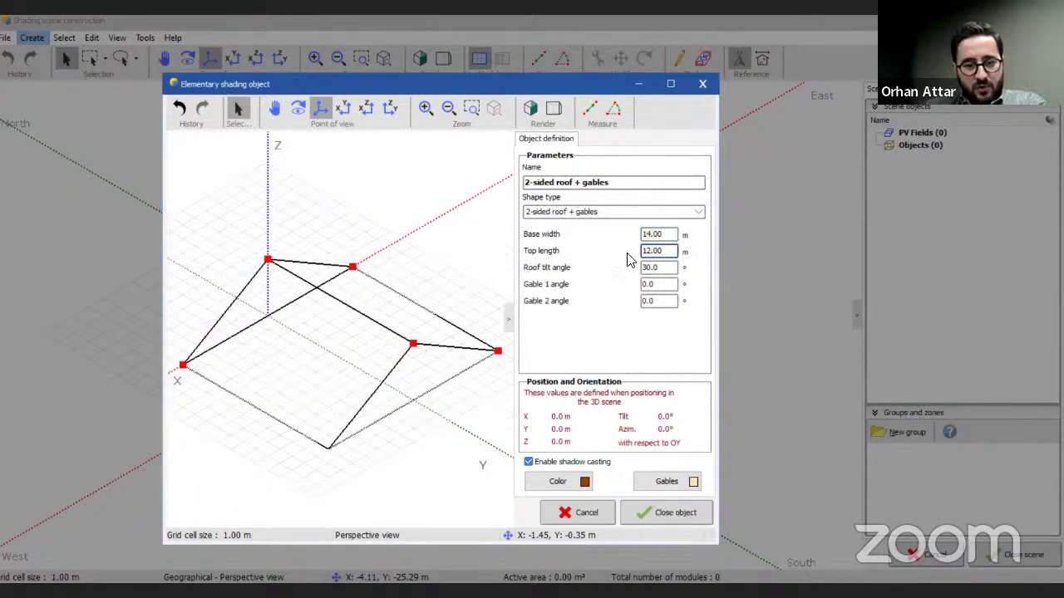
drag(669, 251, 567, 254)
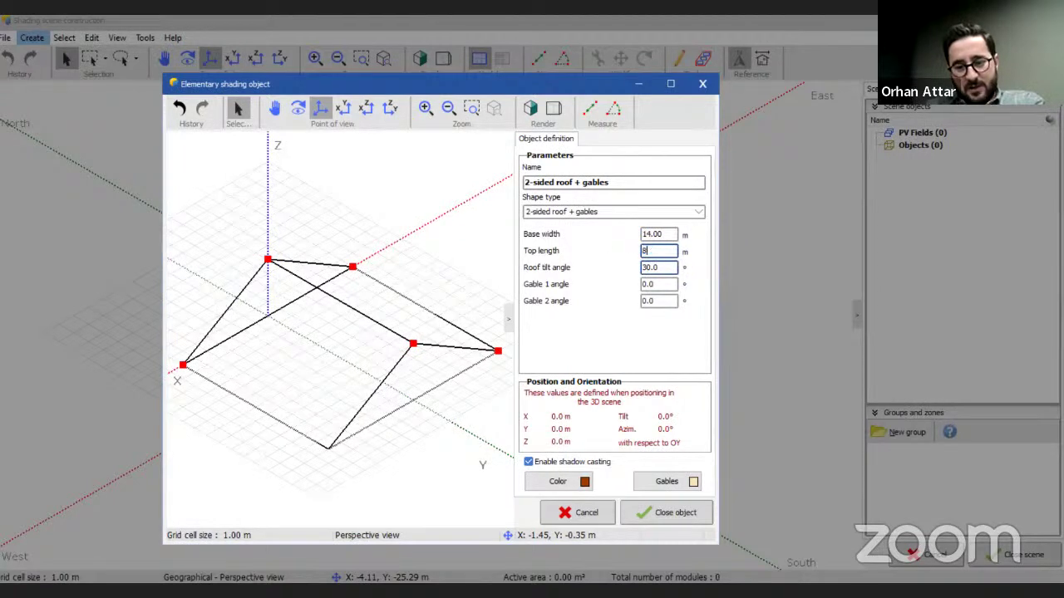
text(80)
Step: Set the roof tilt angle to 6° and place the finished roof object in the shading scene
click(665, 267)
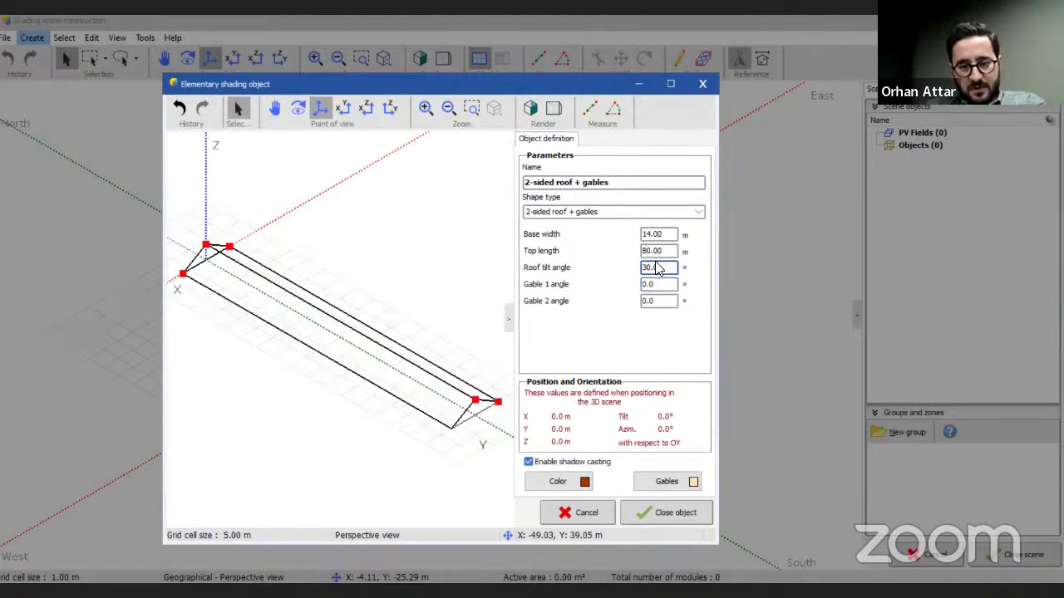
text(5)
click(669, 287)
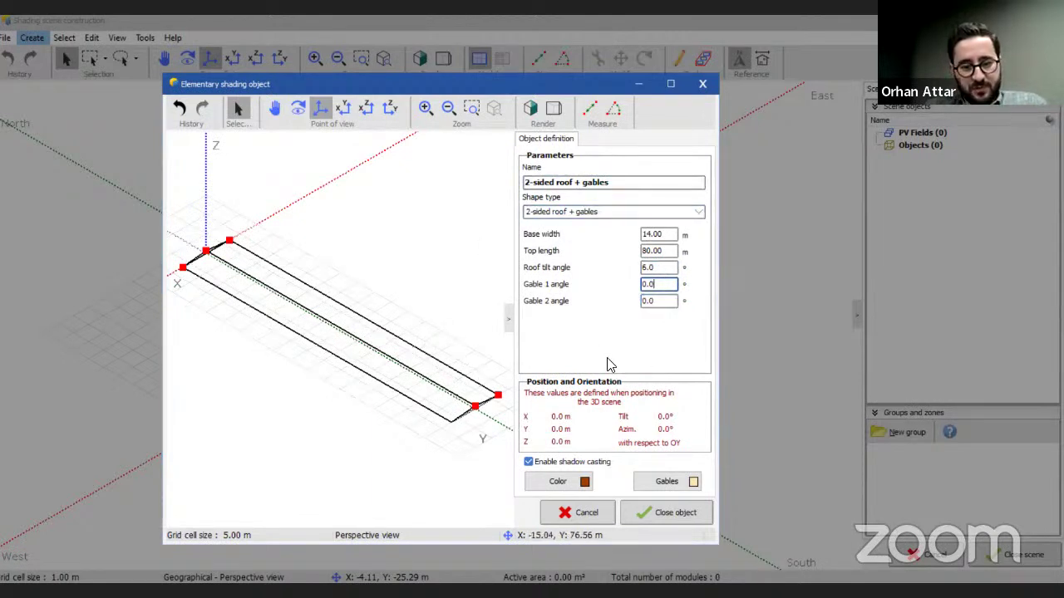
key(shift+Tab)
key(shift+Tab)
key(shift+Tab)
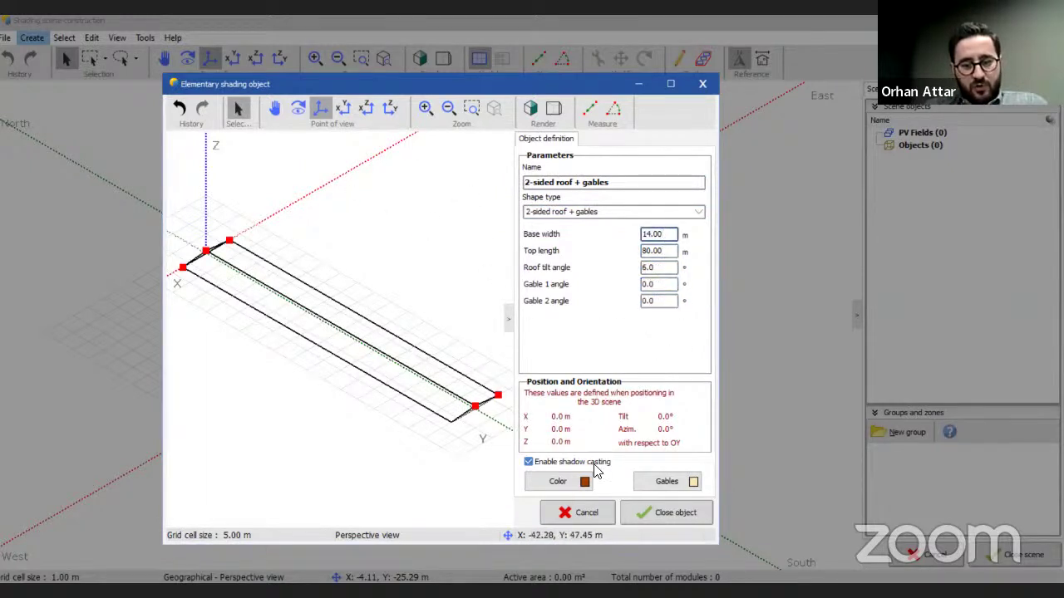
click(655, 514)
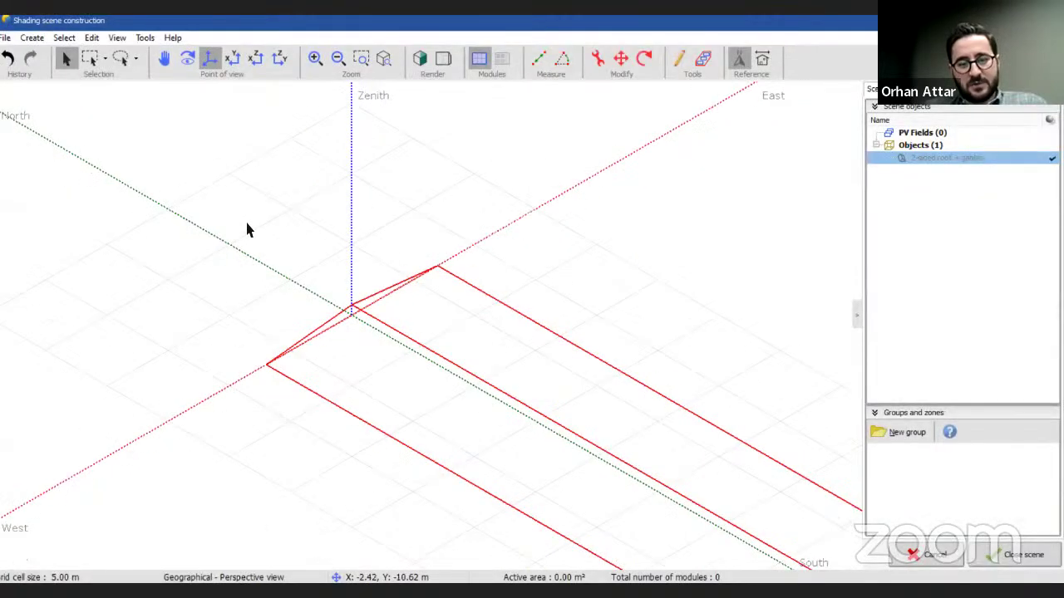
Step: Deselect the roof and switch the scene from wireframe to realistic, solid-surface rendering
scroll(247, 230, down, 6)
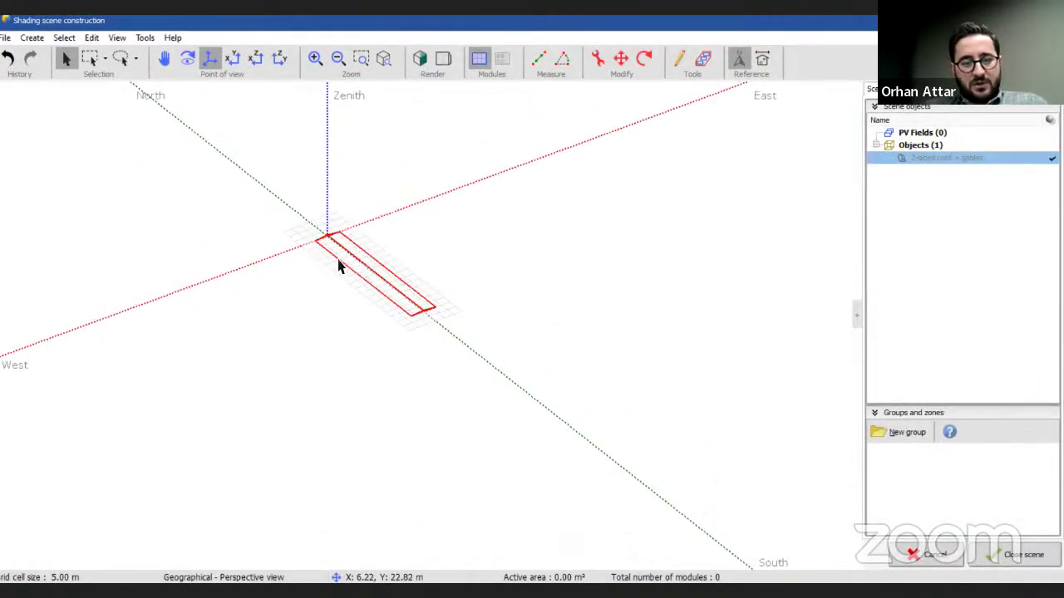
drag(338, 266, 278, 224)
scroll(385, 269, up, 3)
click(632, 241)
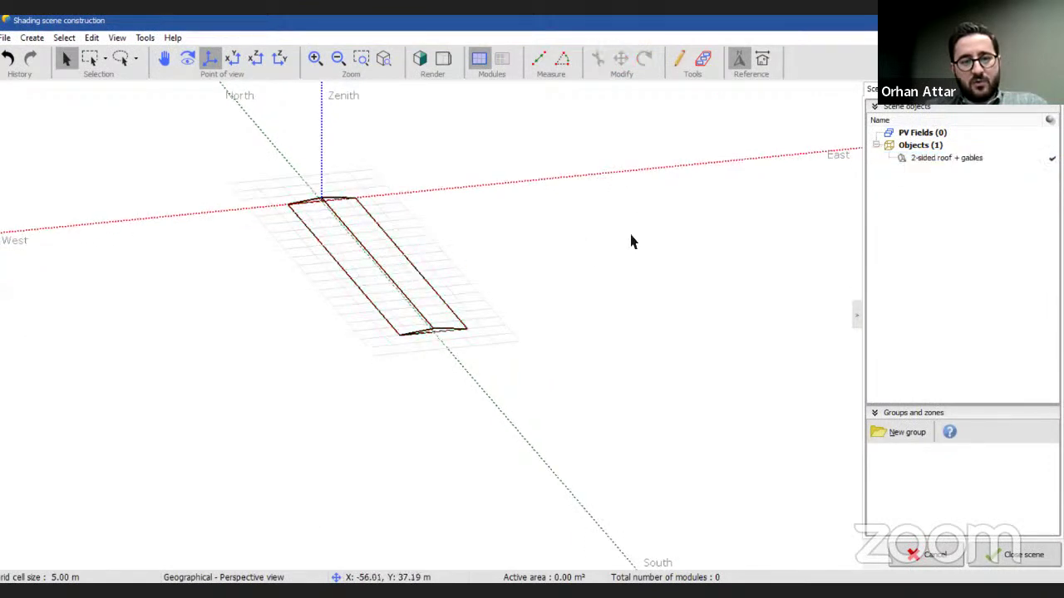
click(444, 68)
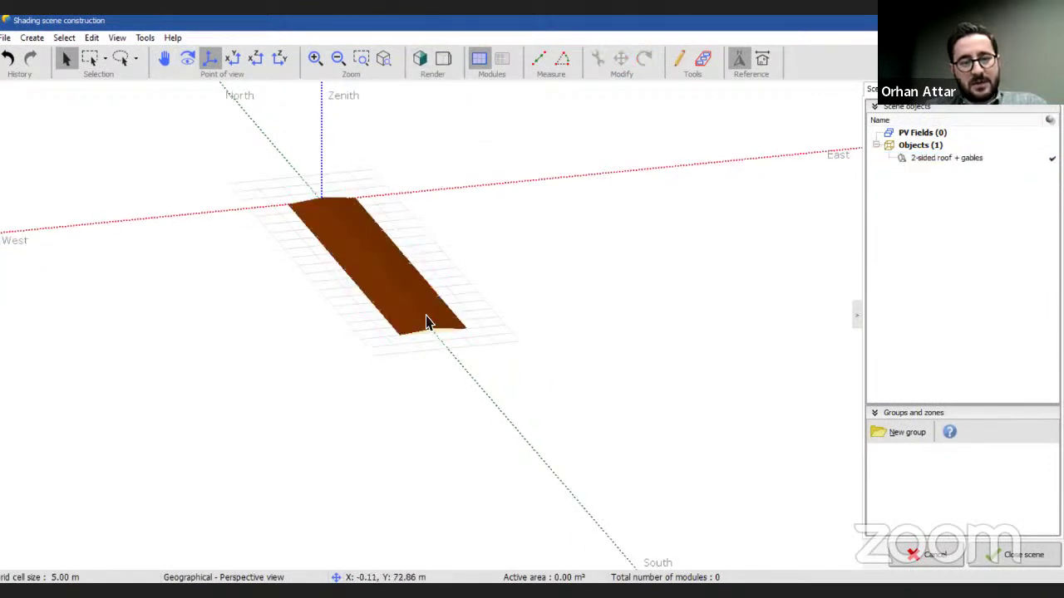
Step: Examine the rendered two-sided roof from several viewing angles and distances
scroll(425, 324, up, 3)
drag(423, 337, 487, 340)
scroll(463, 321, down, 5)
scroll(474, 332, up, 4)
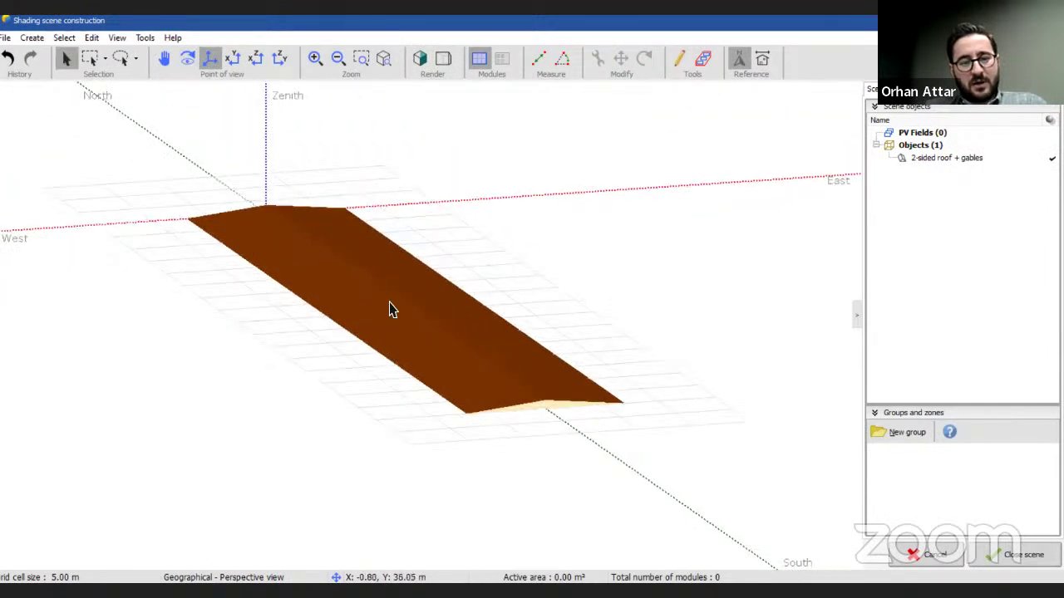
scroll(386, 306, down, 5)
drag(382, 301, 482, 346)
scroll(345, 297, up, 4)
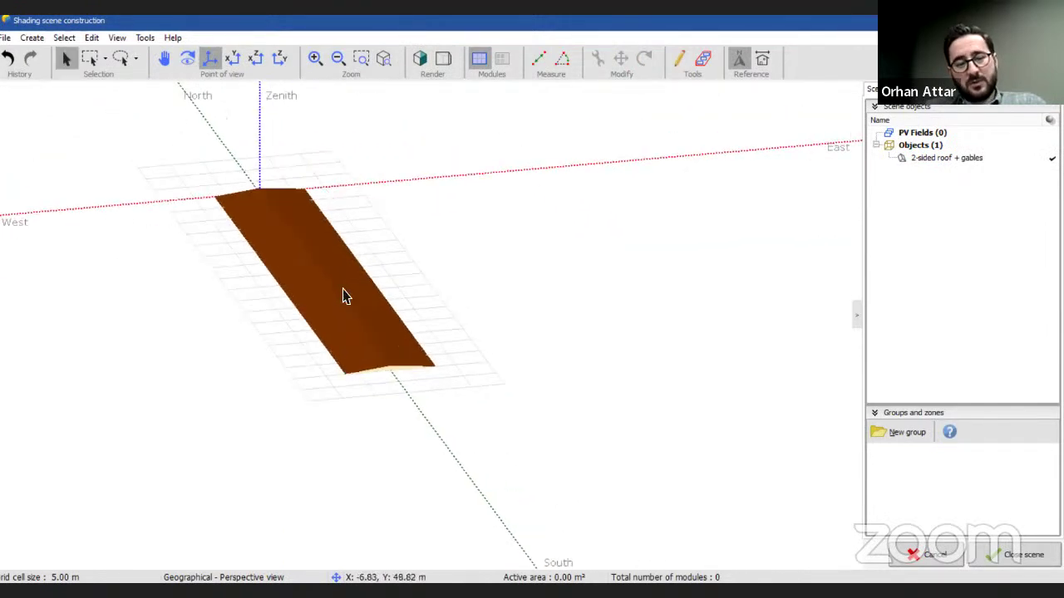
scroll(340, 296, down, 2)
scroll(365, 239, down, 1)
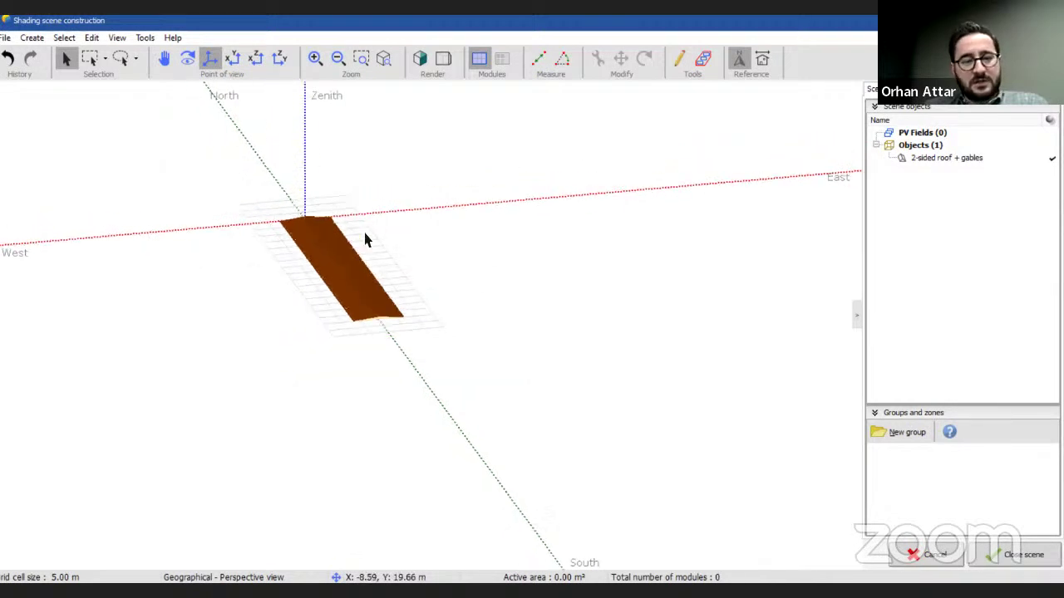
drag(365, 239, 321, 219)
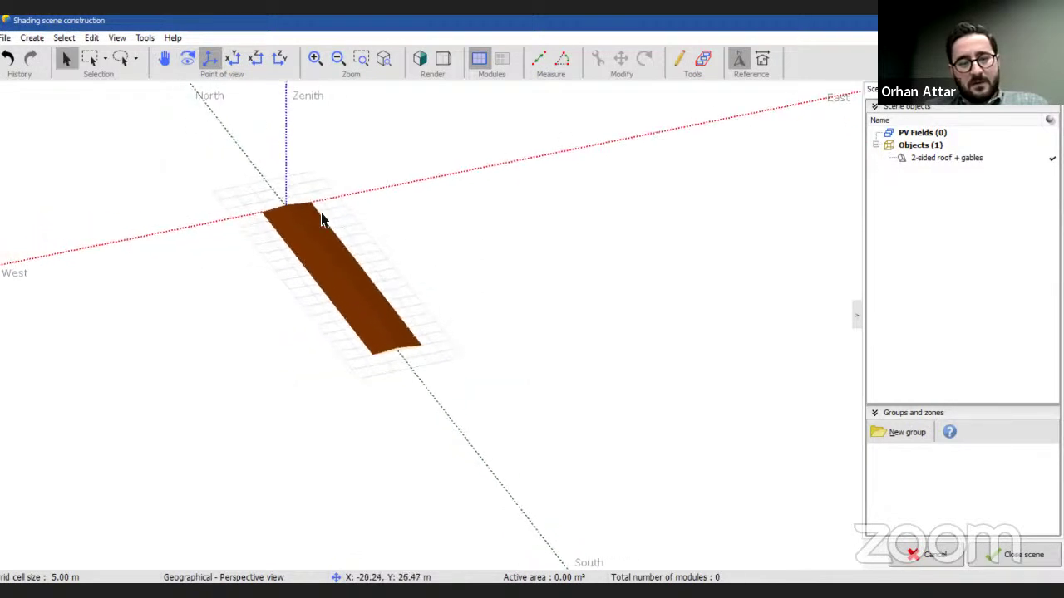
Step: Create an elementary shading object of the Tree type with its default dimensions and add it to the scene
click(40, 38)
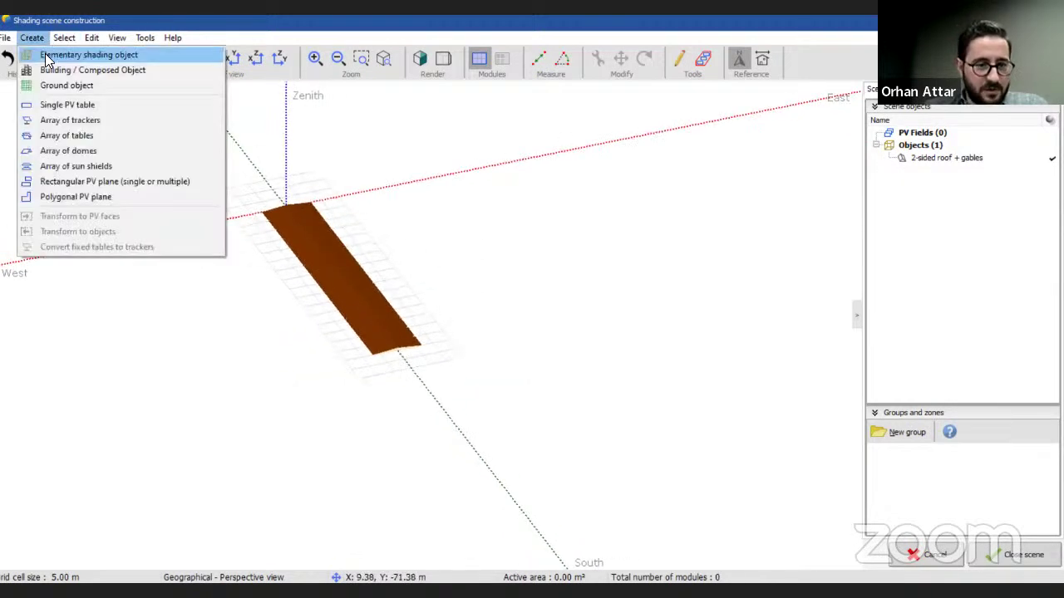
key(Return)
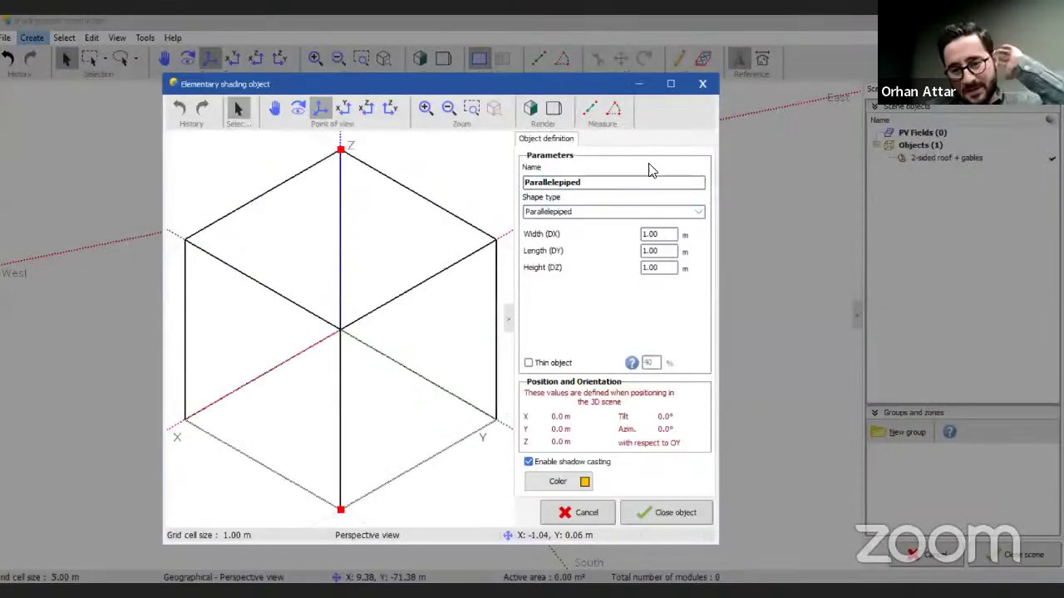
click(574, 214)
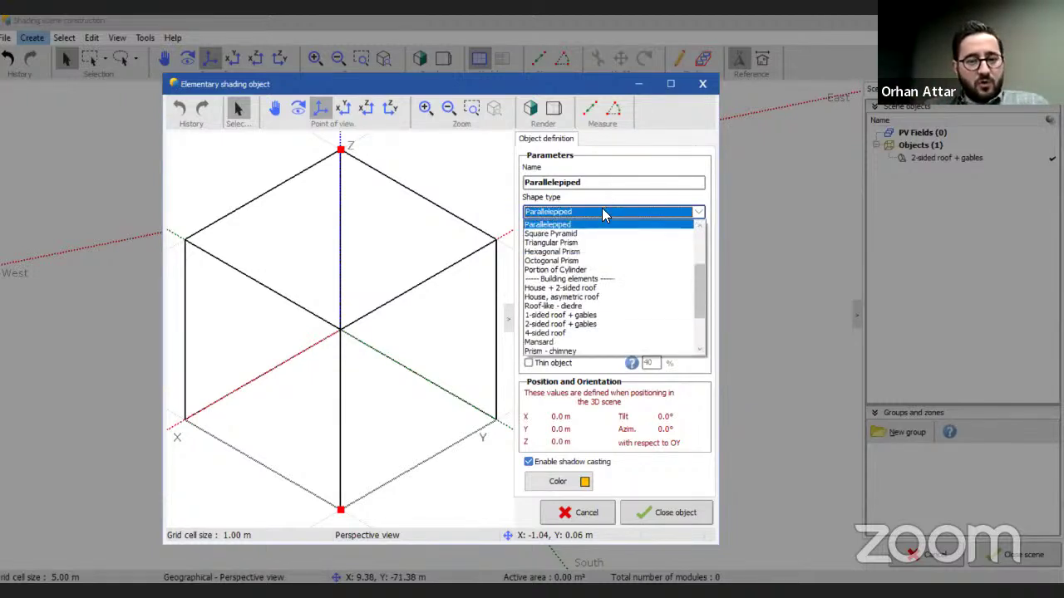
scroll(605, 249, down, 3)
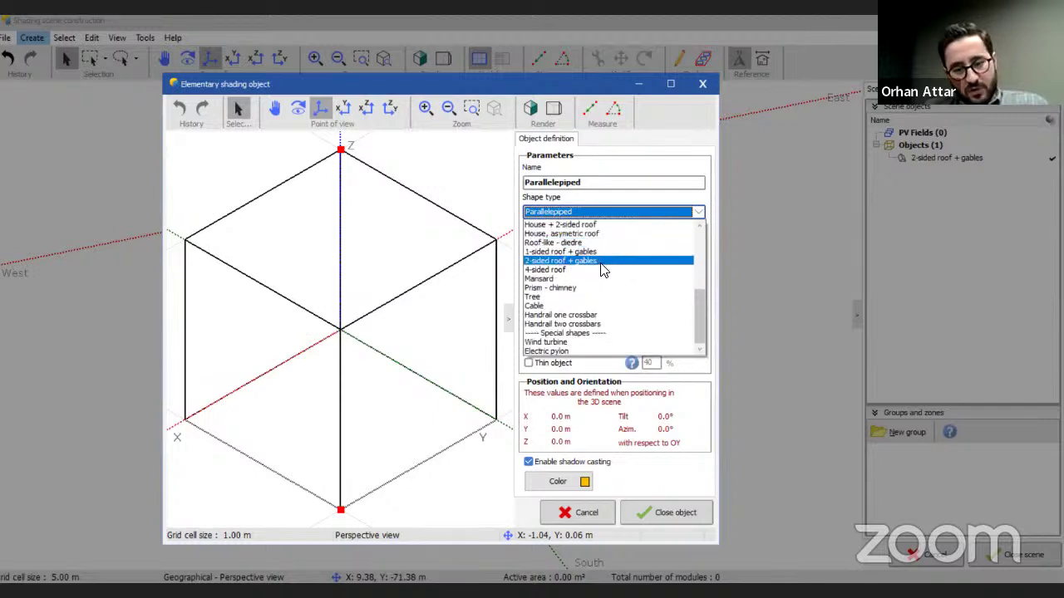
click(545, 297)
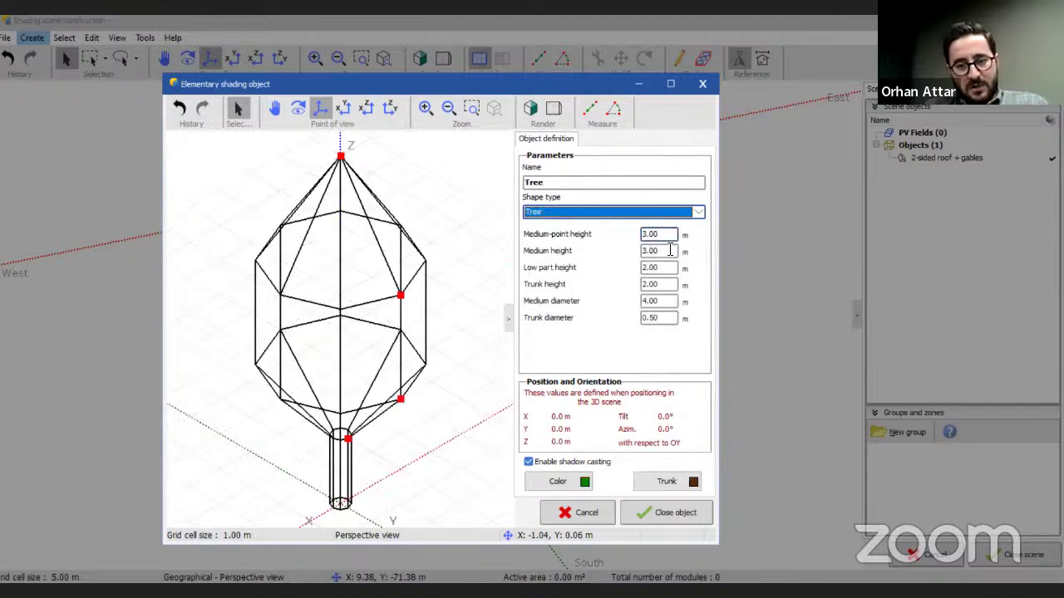
click(666, 509)
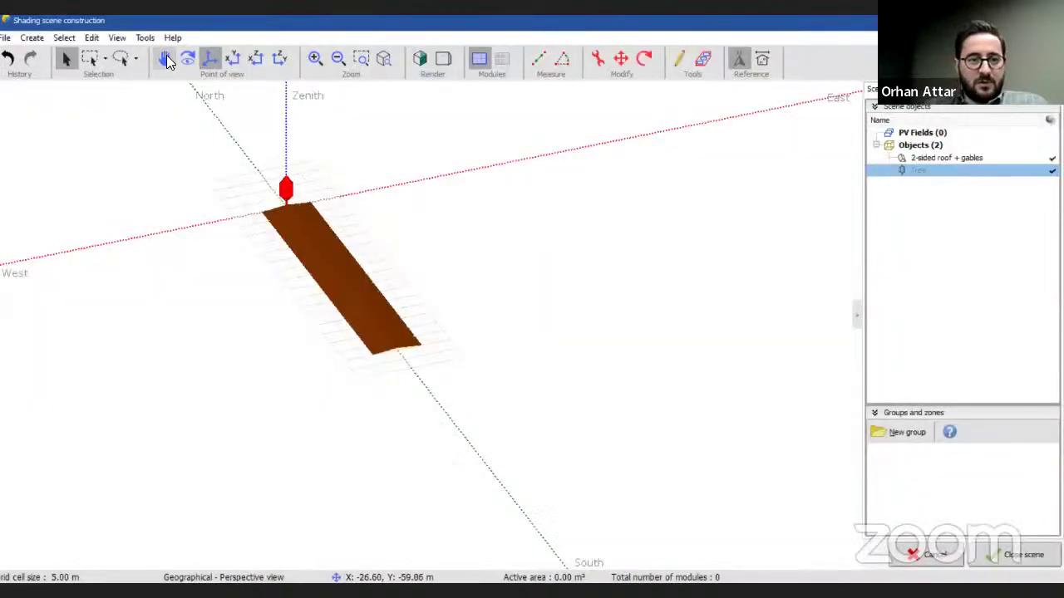
Step: Move the tree to the roof's west side, at about 14.8 m west and 44.4 m south
click(621, 59)
drag(282, 223, 282, 309)
click(475, 274)
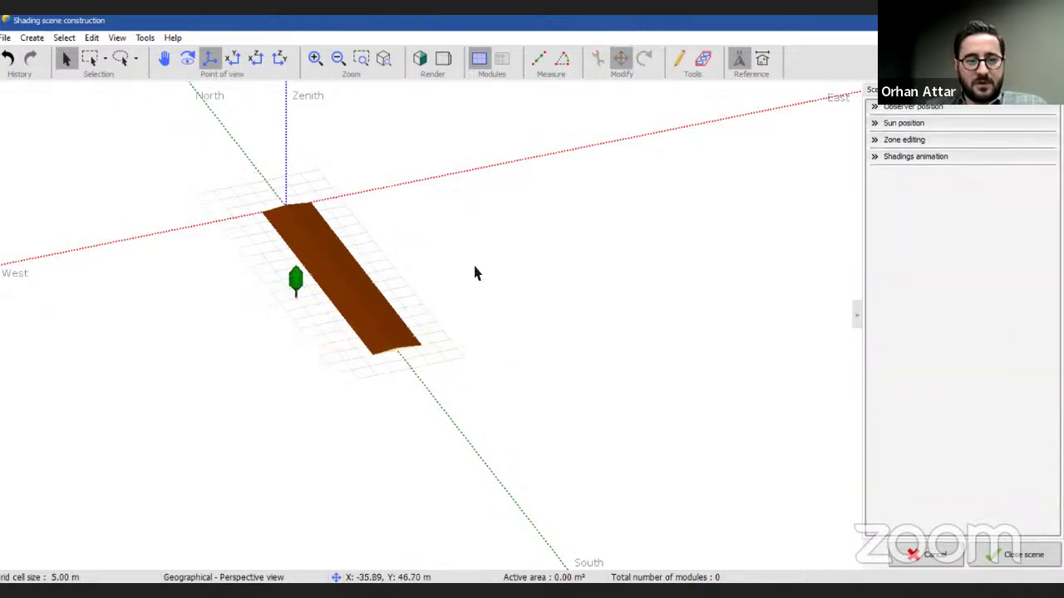
Step: Raise the two-sided roof by setting its Z / Height position to 5 m
scroll(316, 268, up, 3)
click(340, 304)
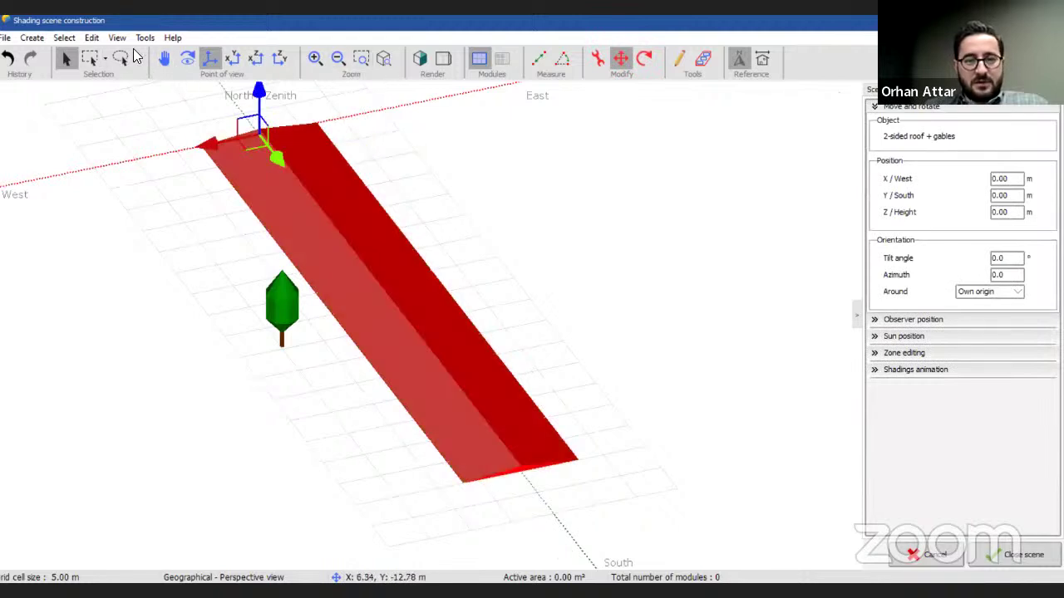
click(1002, 212)
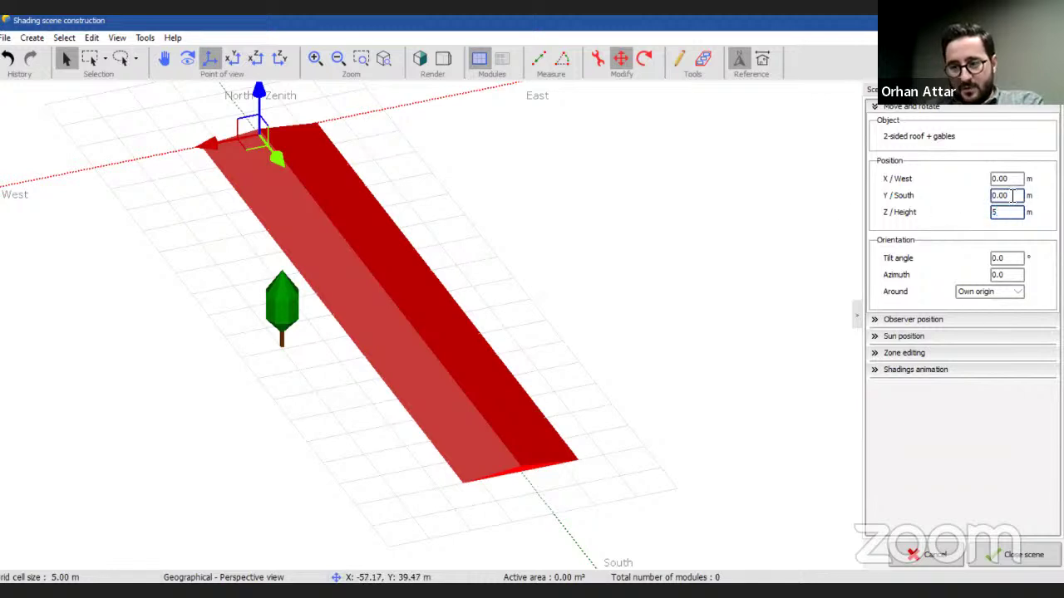
Step: Open the tree's object definition and set its medium-point height to 10 m
click(287, 309)
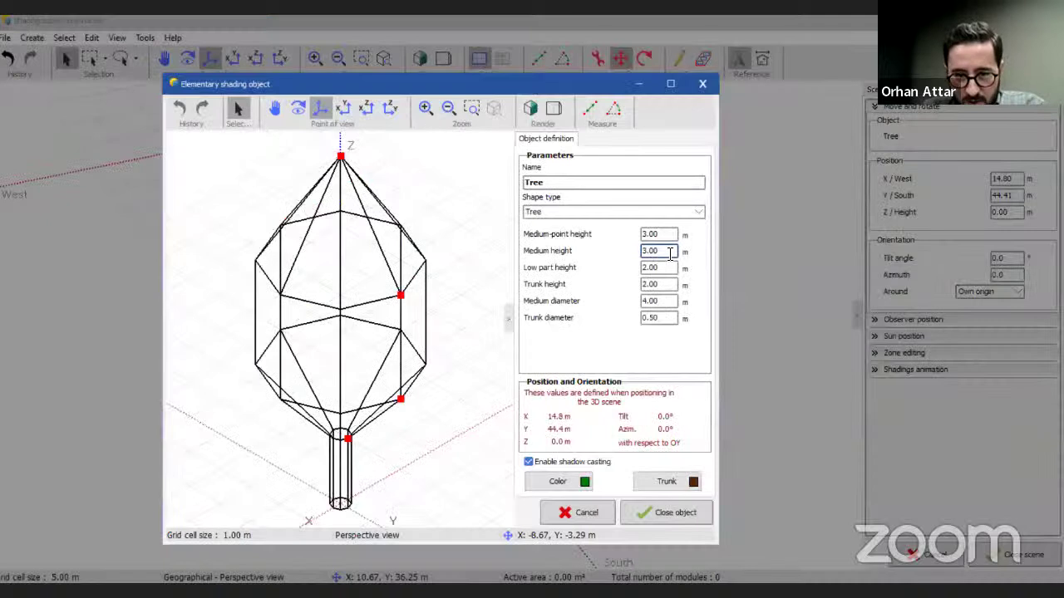
key(shift+Tab)
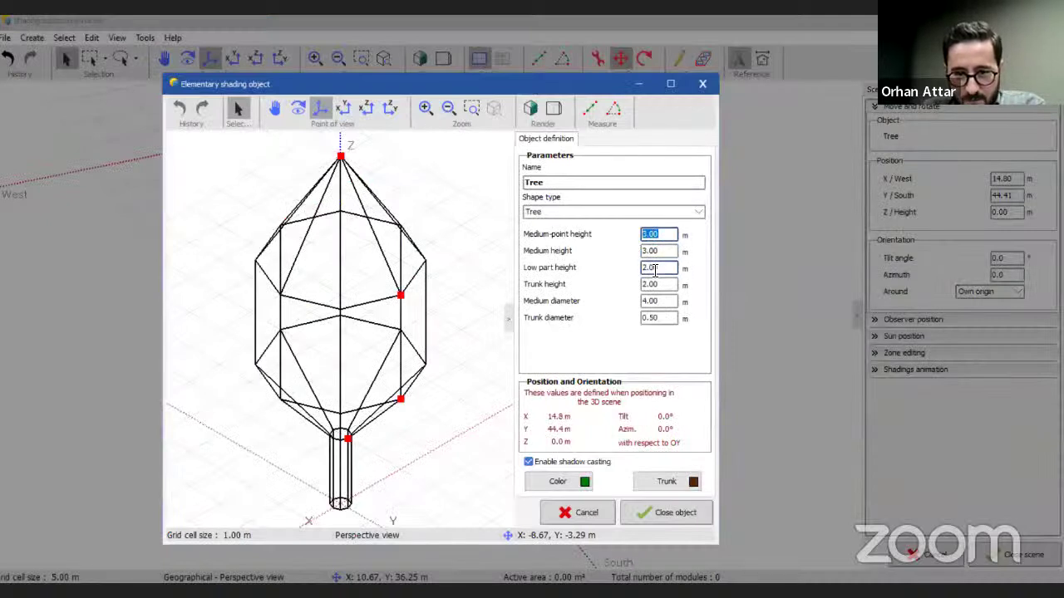
text(10)
key(Tab)
key(BackSpace)
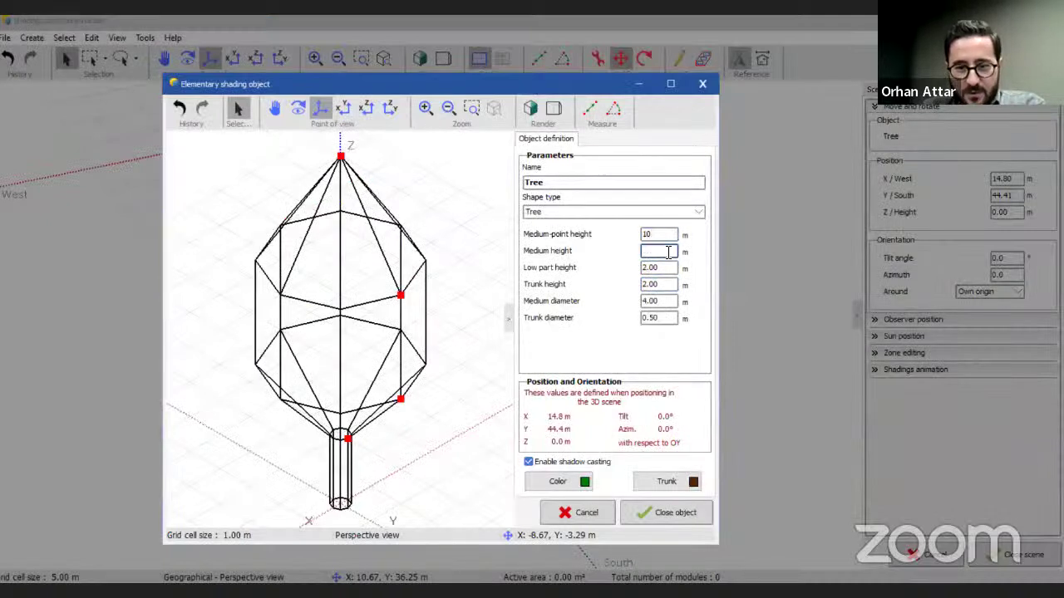
text(3)
key(Tab)
key(End)
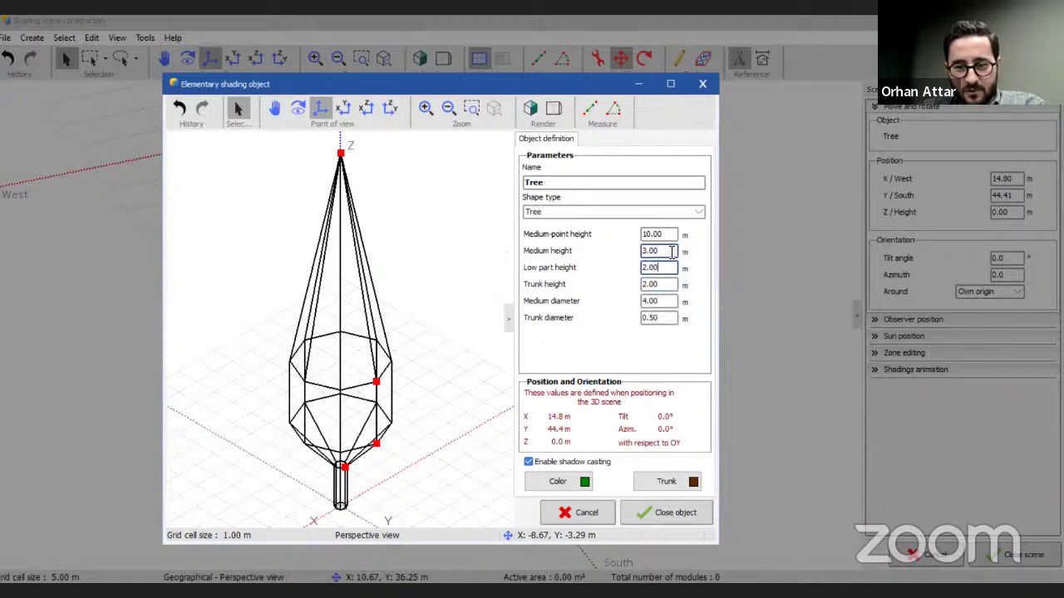
Step: Set both the tree's medium height and its low part height to 5 m
key(shift+Tab)
text(2)
key(Tab)
key(shift+Tab)
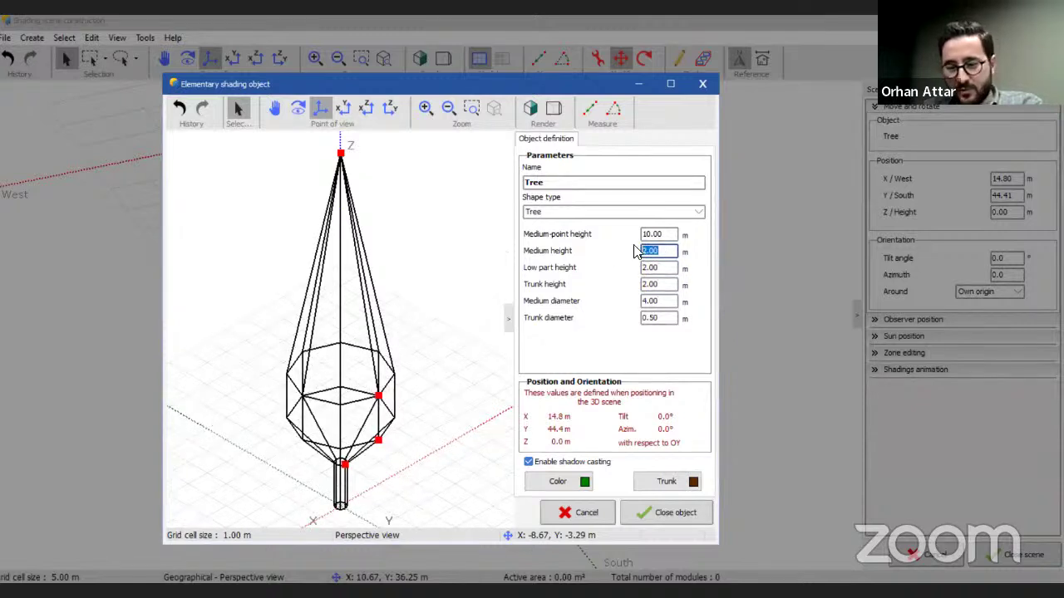
text(5)
key(Tab)
text(5)
key(shift+Tab)
click(661, 301)
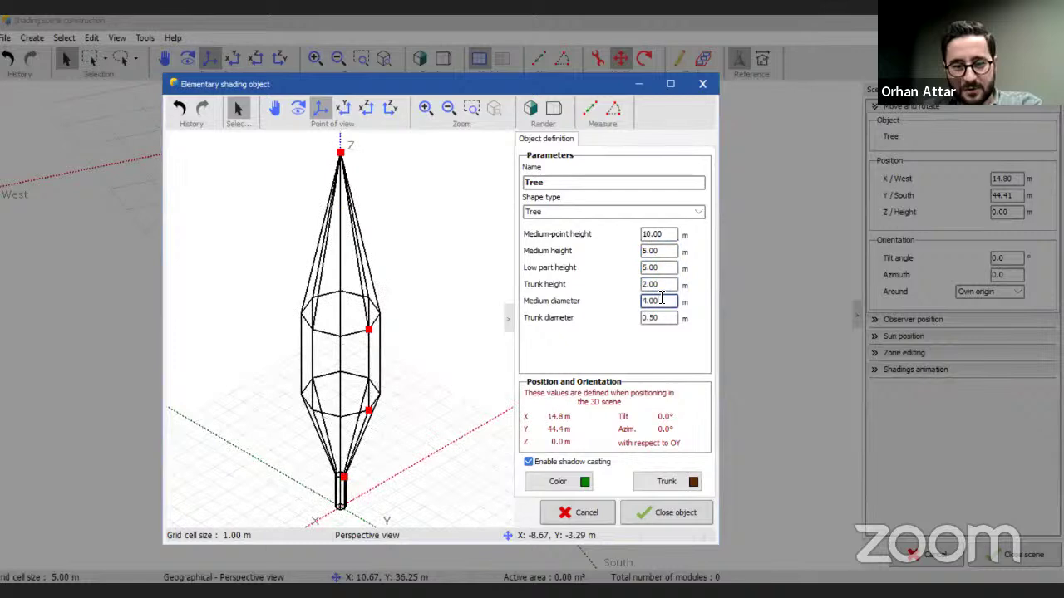
Step: Accept the tree's edited dimensions and check the tree beside the roof in the shading scene
key(Tab)
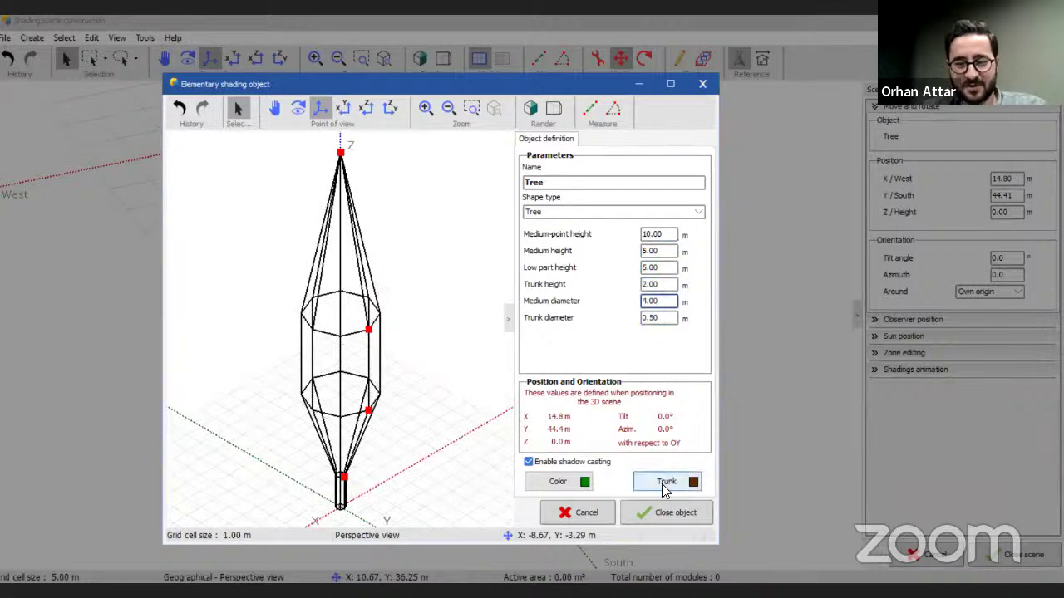
click(673, 515)
click(330, 304)
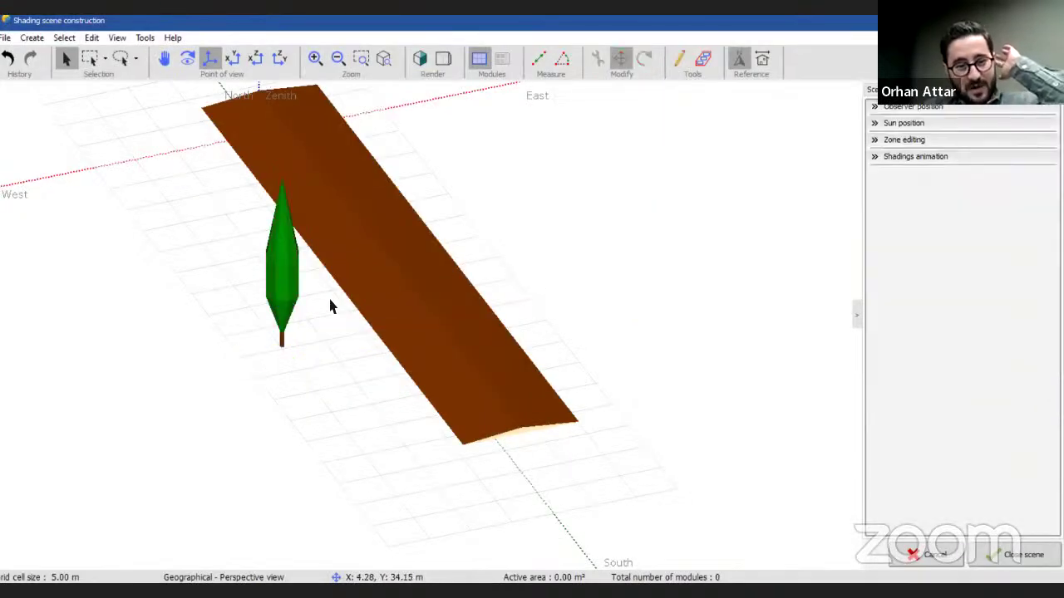
scroll(293, 312, up, 2)
scroll(293, 311, down, 3)
drag(340, 301, 311, 296)
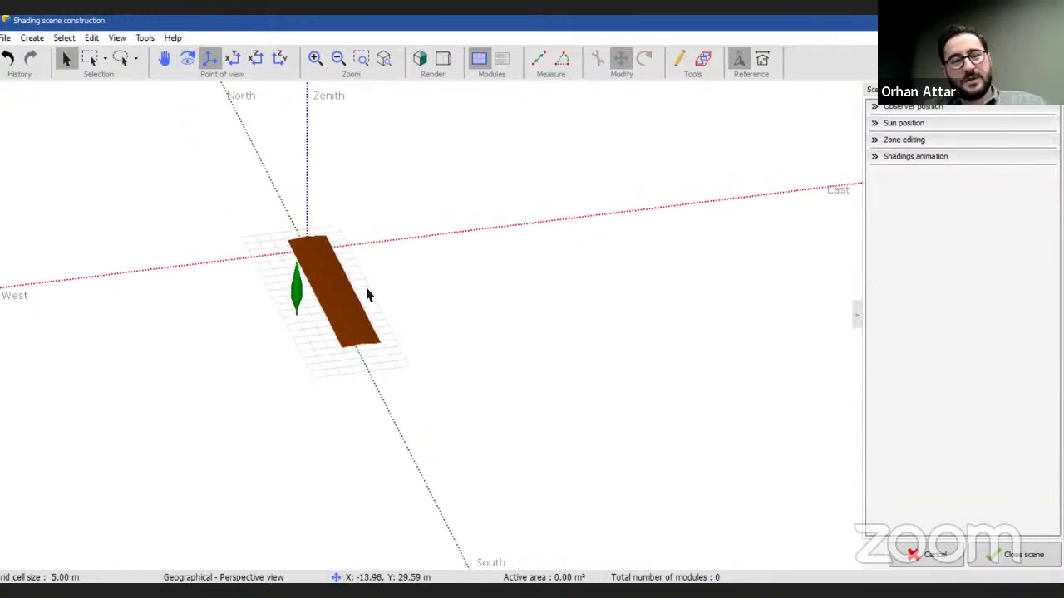
scroll(368, 294, up, 1)
scroll(333, 275, up, 2)
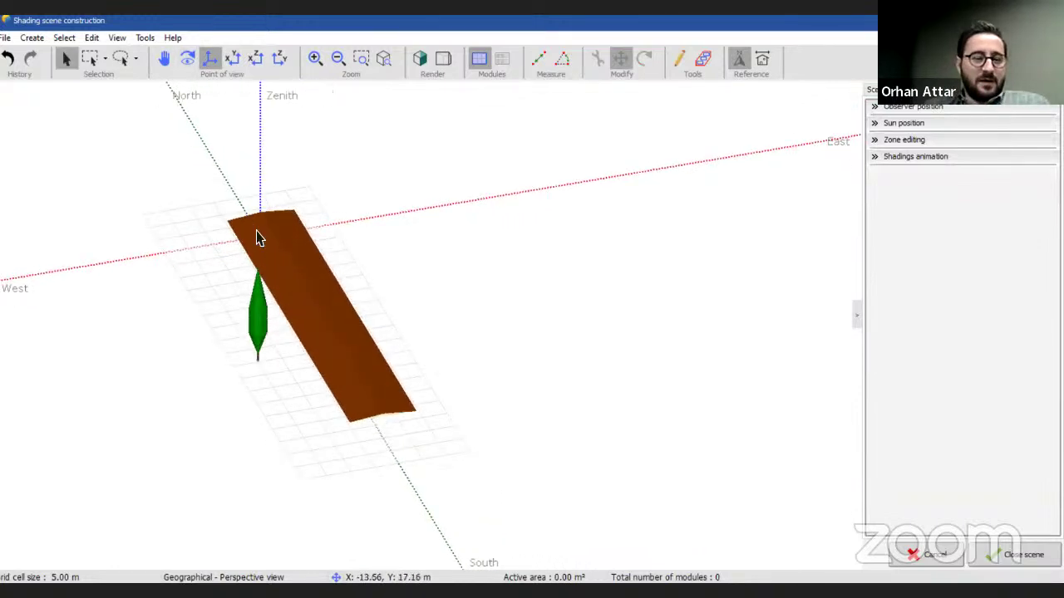
Step: Create a single PV table in the shading scene
click(42, 37)
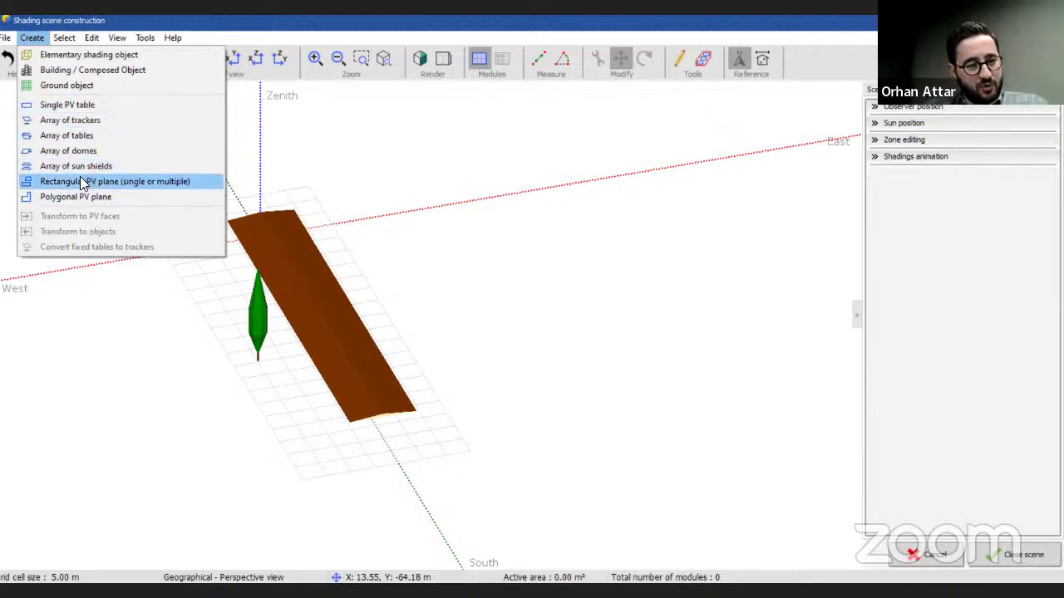
click(60, 105)
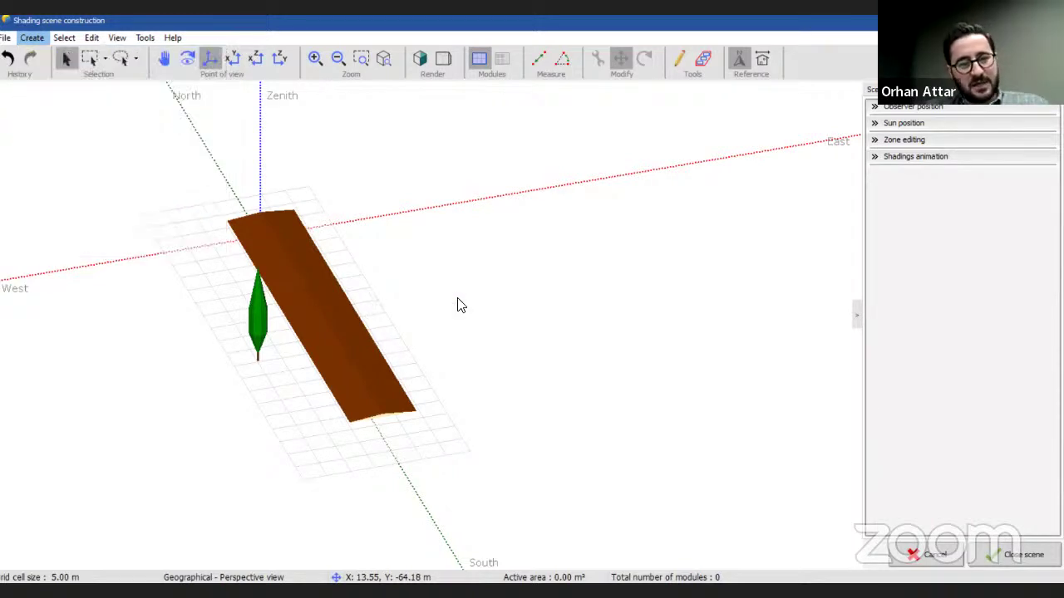
scroll(577, 230, down, 3)
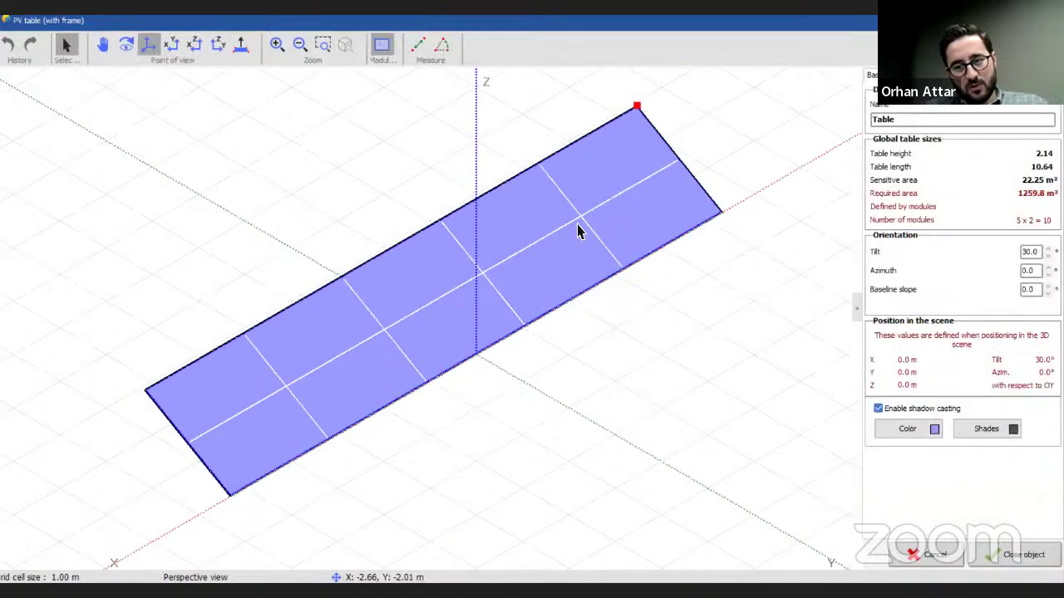
scroll(542, 233, down, 2)
scroll(607, 197, up, 1)
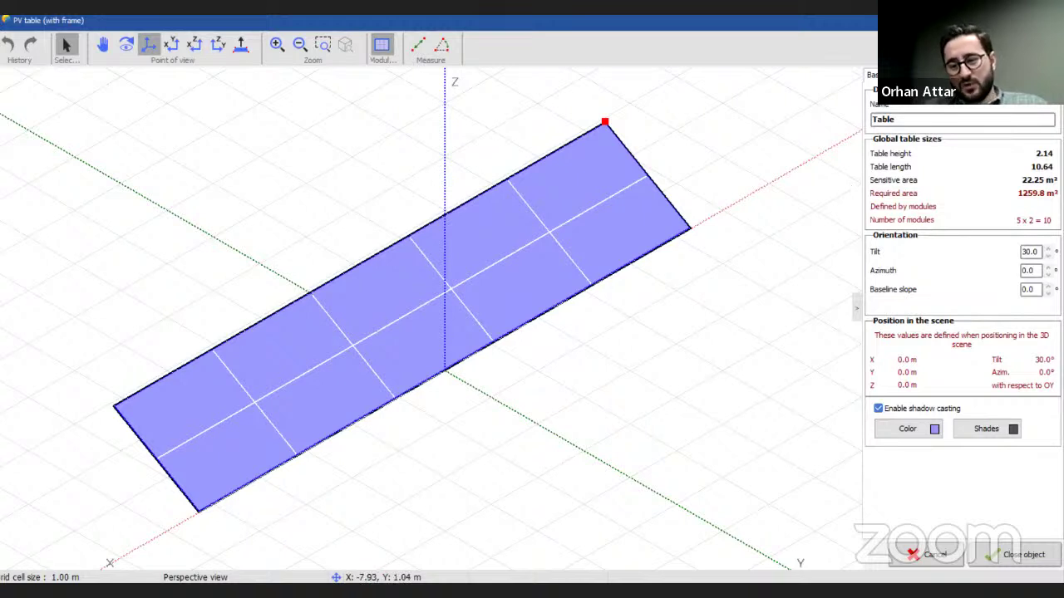
Step: Set the PV table's tilt to 6° and its azimuth to 90°
text(6)
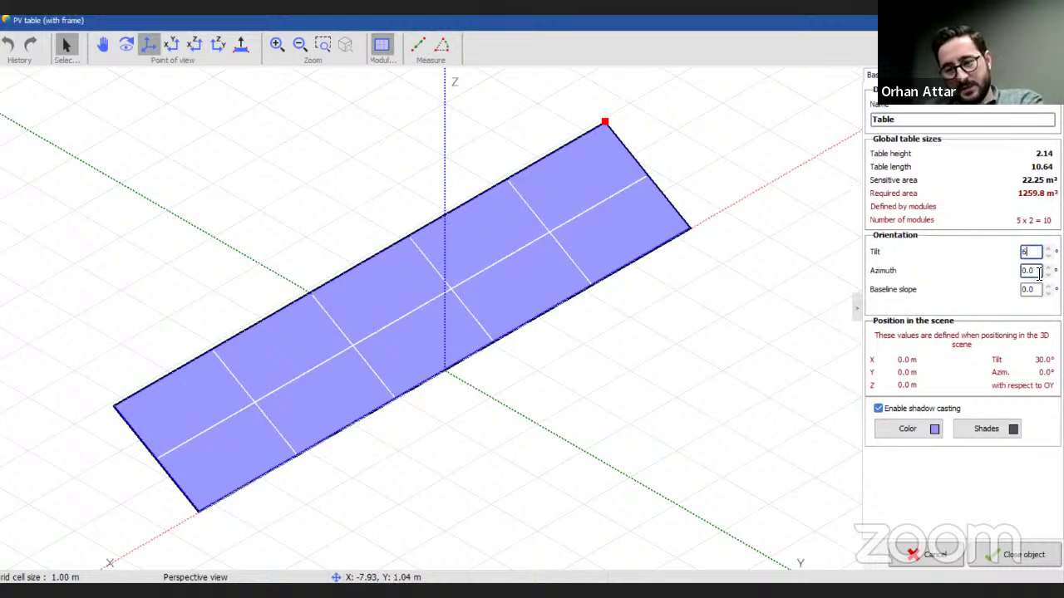
click(1035, 268)
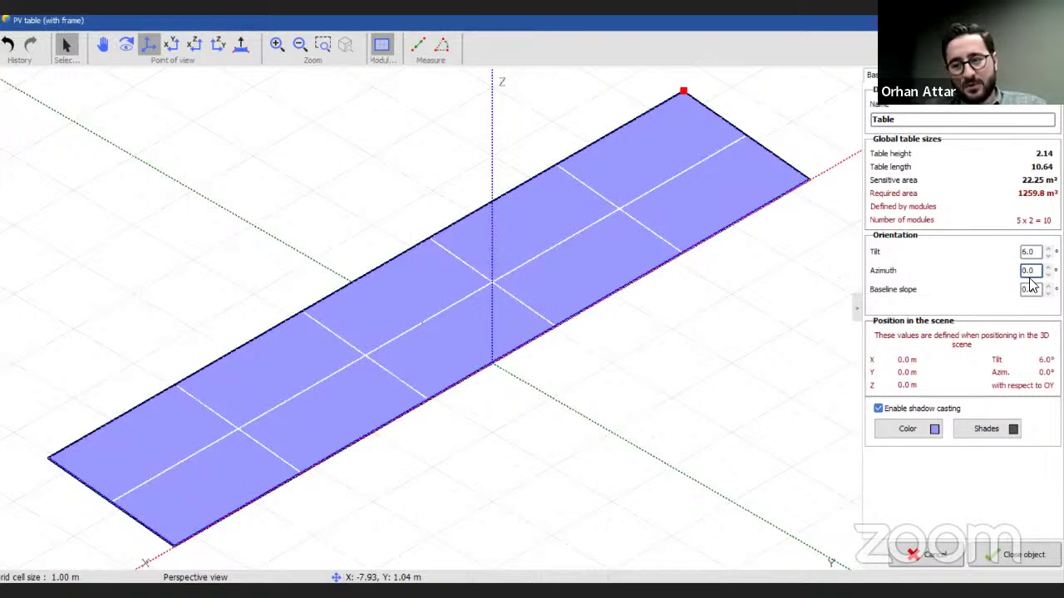
double_click(1038, 273)
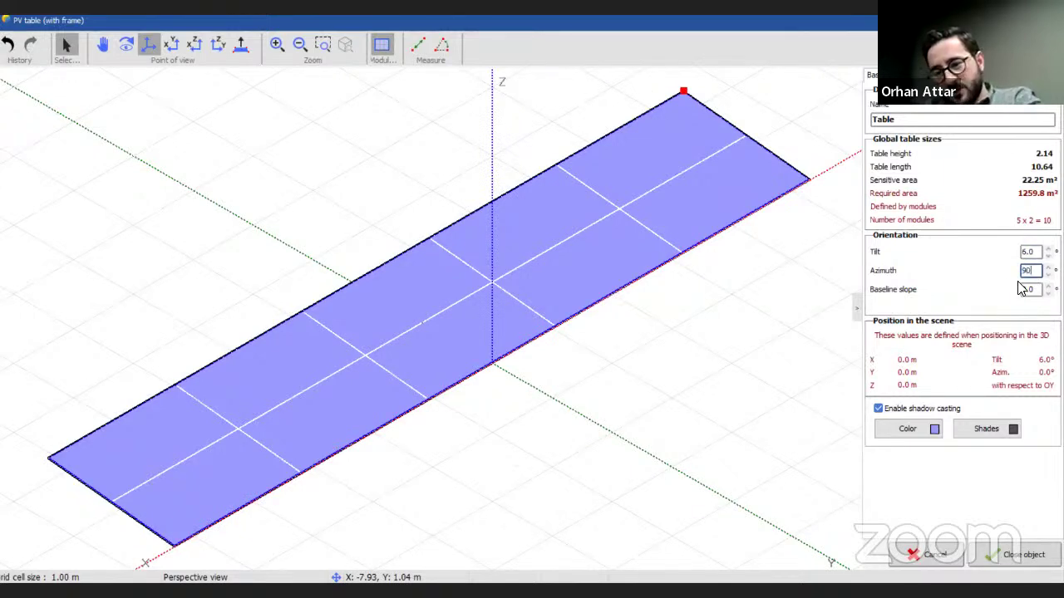
key(Return)
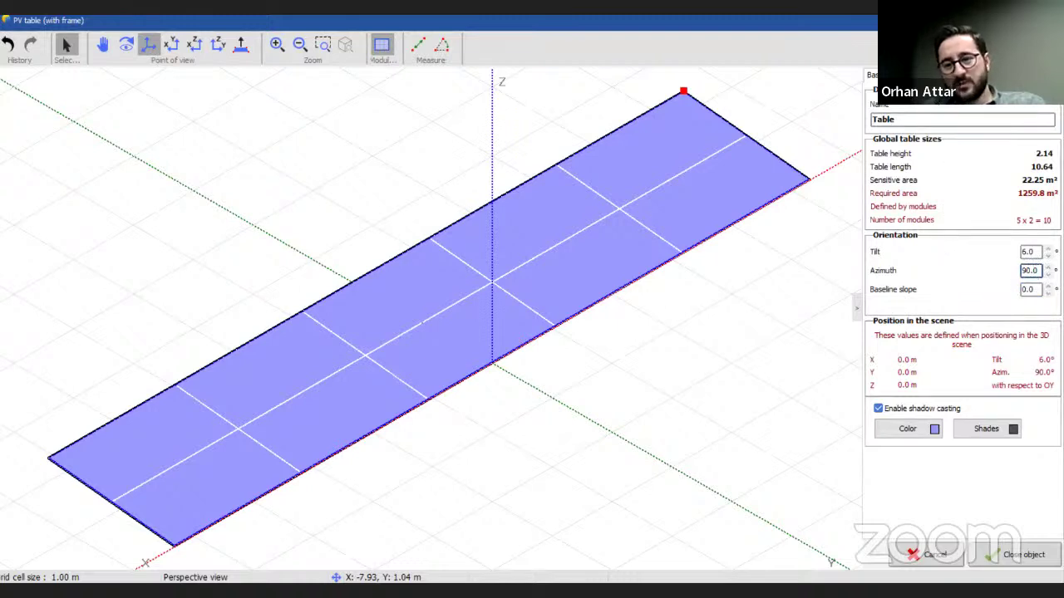
Step: Size the table by modules in portrait orientation, with 18 modules in length and 2 in height
key(ctrl+Tab)
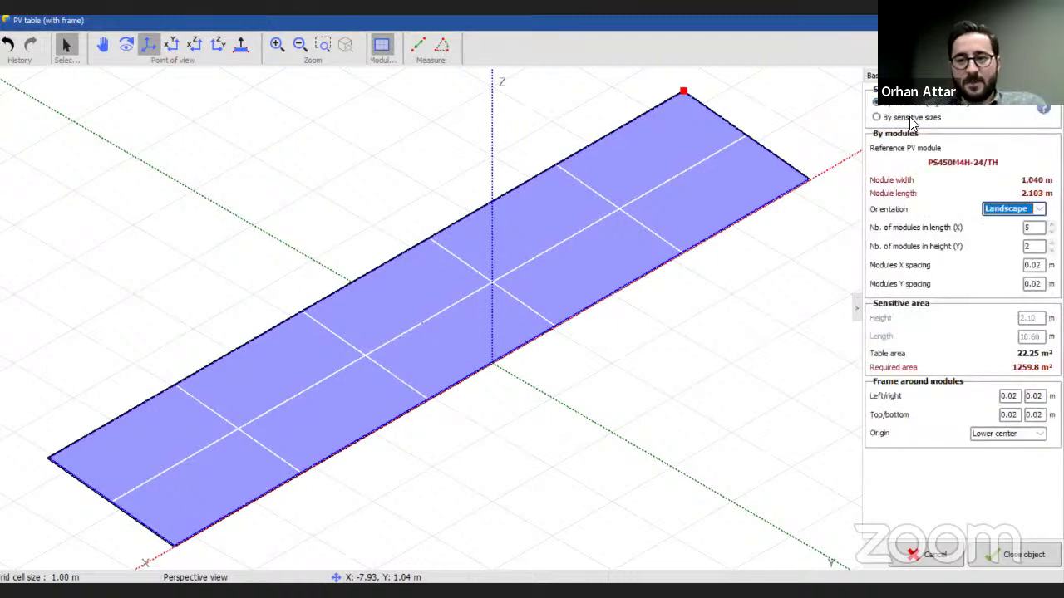
click(1002, 211)
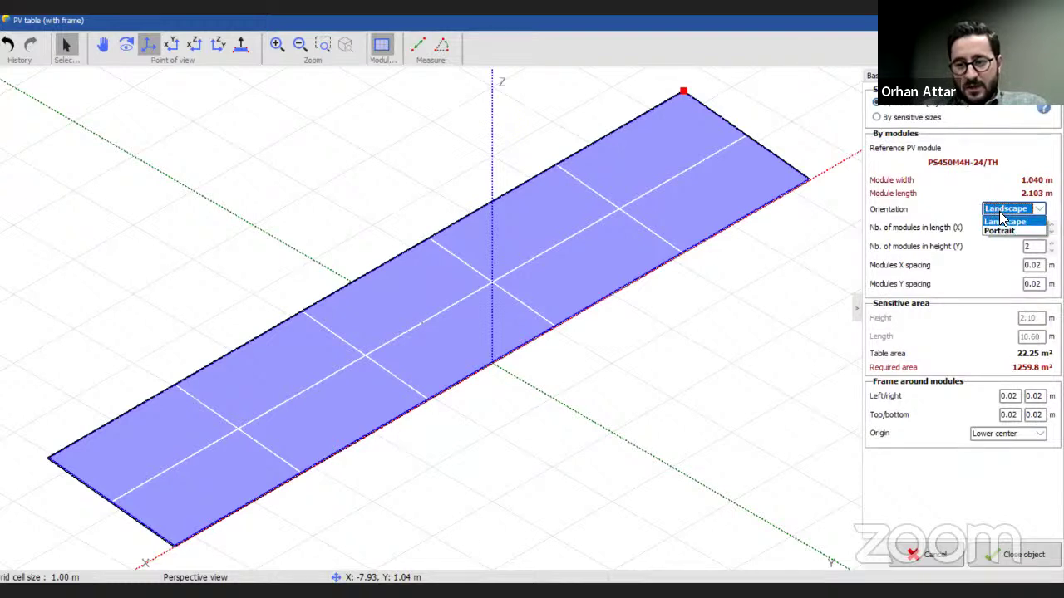
click(998, 229)
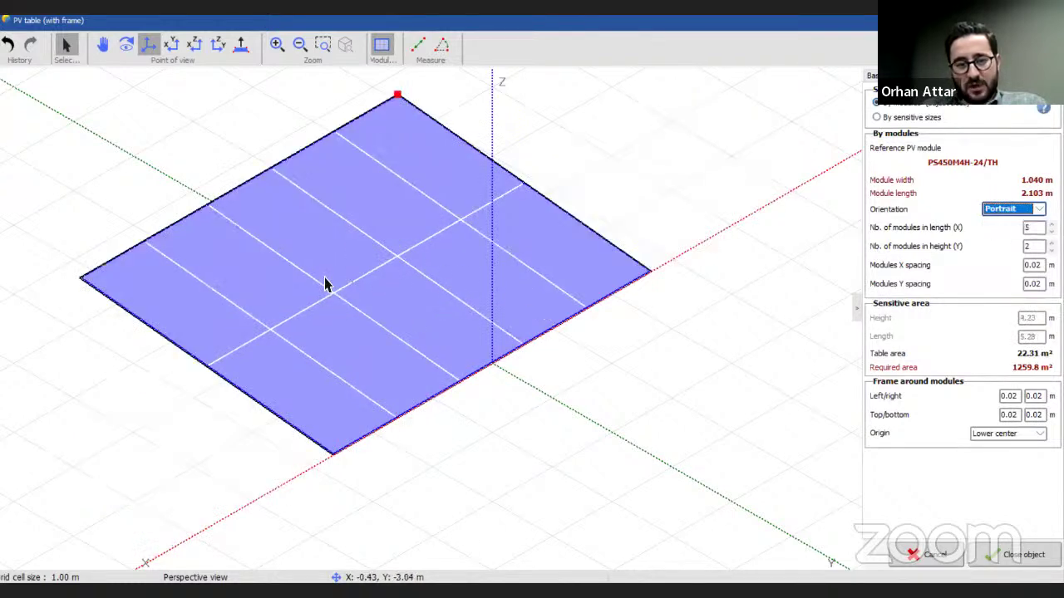
click(1035, 230)
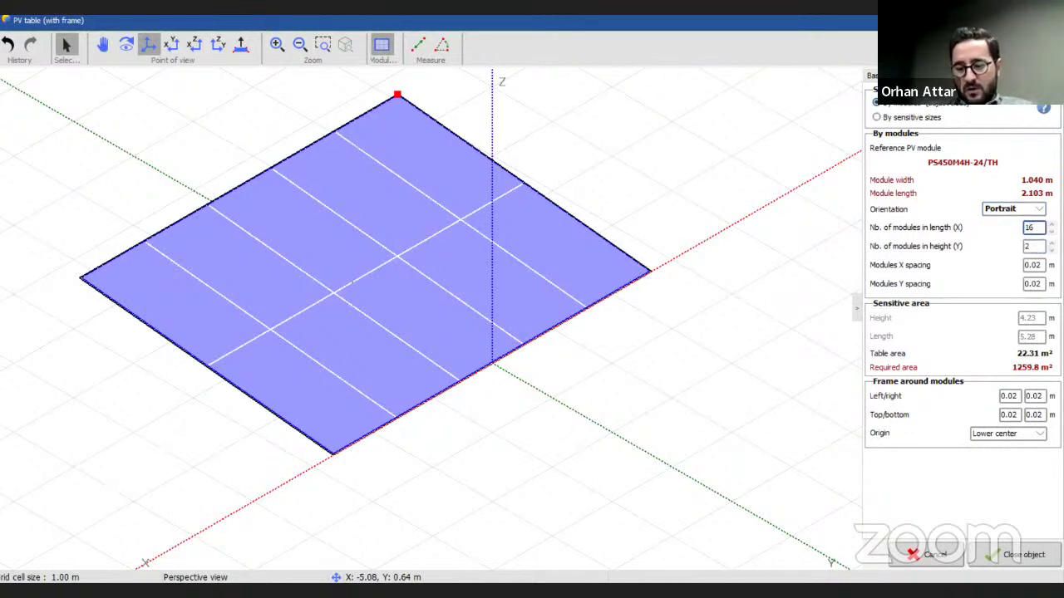
click(1033, 247)
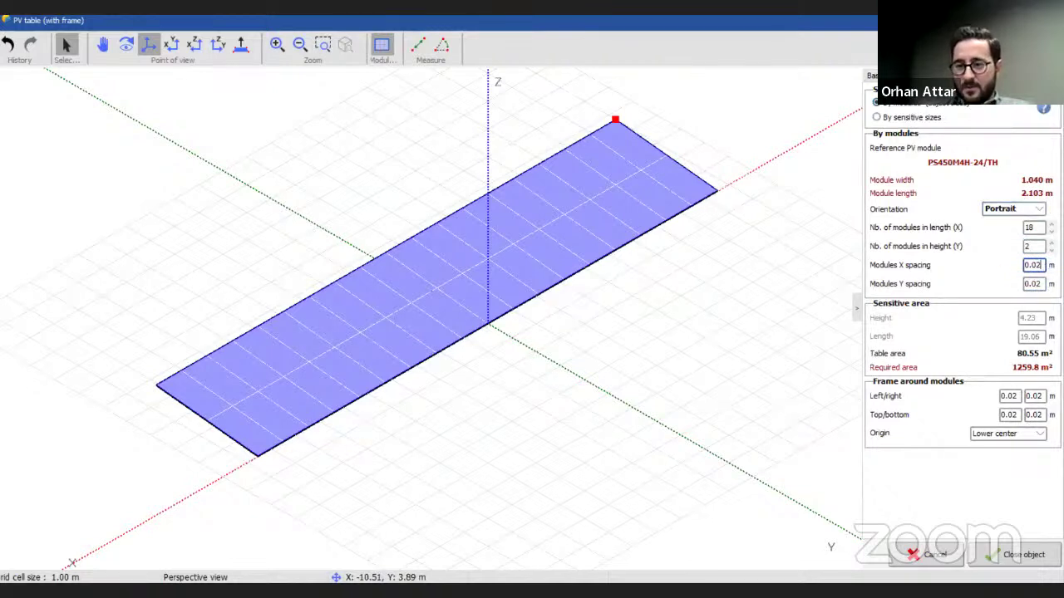
Step: Define the table's string partition with 2 rectangles in height and 1 in width
click(914, 75)
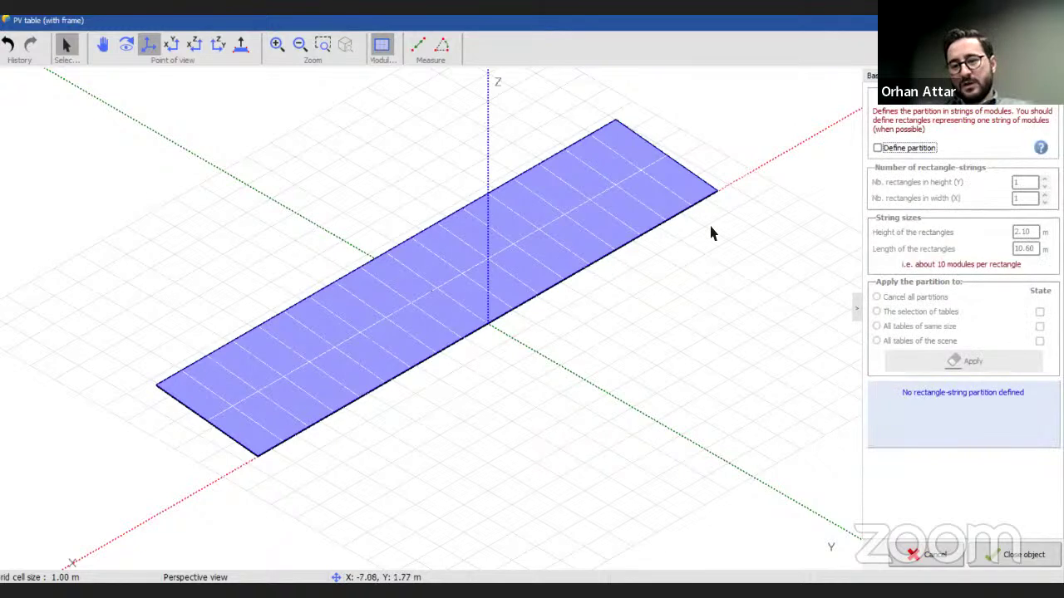
click(879, 149)
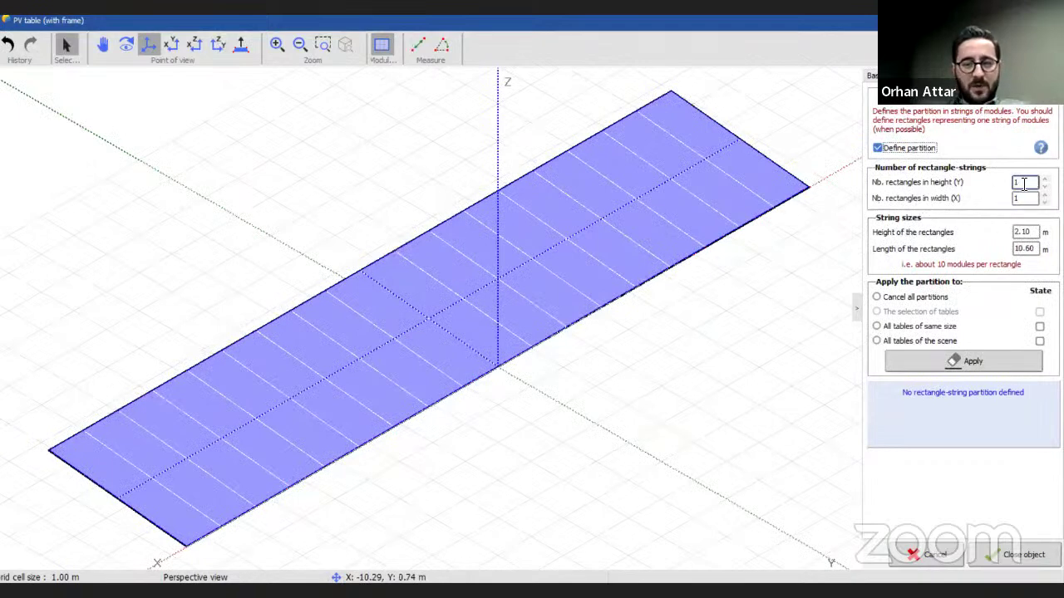
double_click(1021, 182)
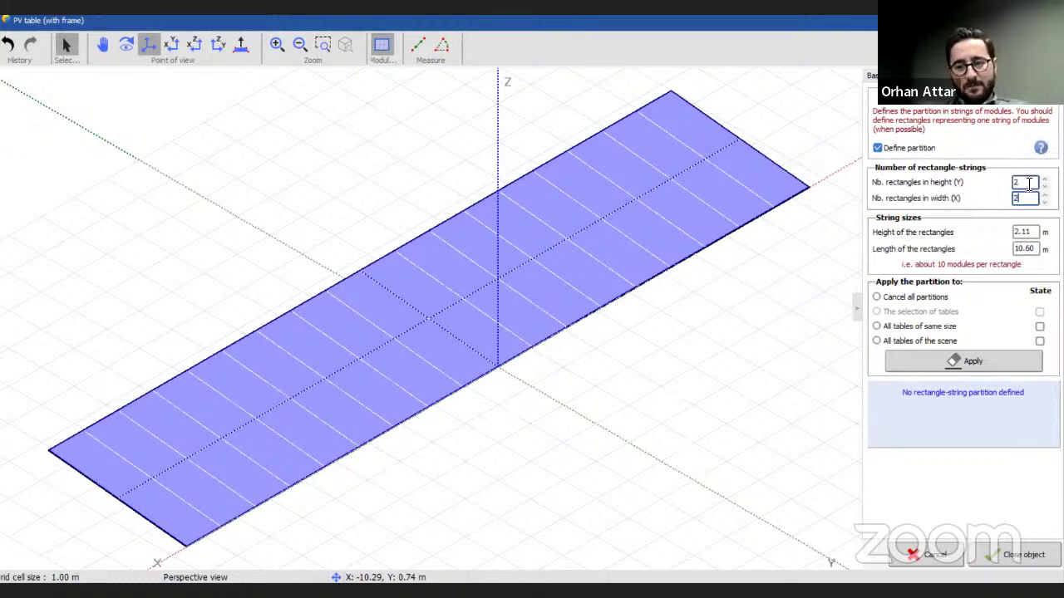
click(1028, 184)
text(1)
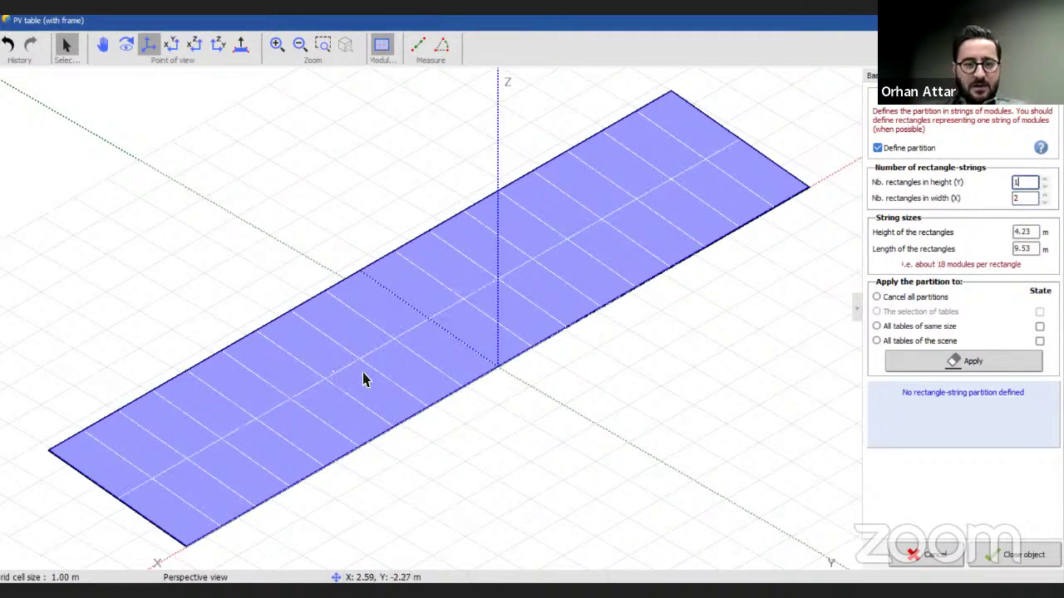
text(1)
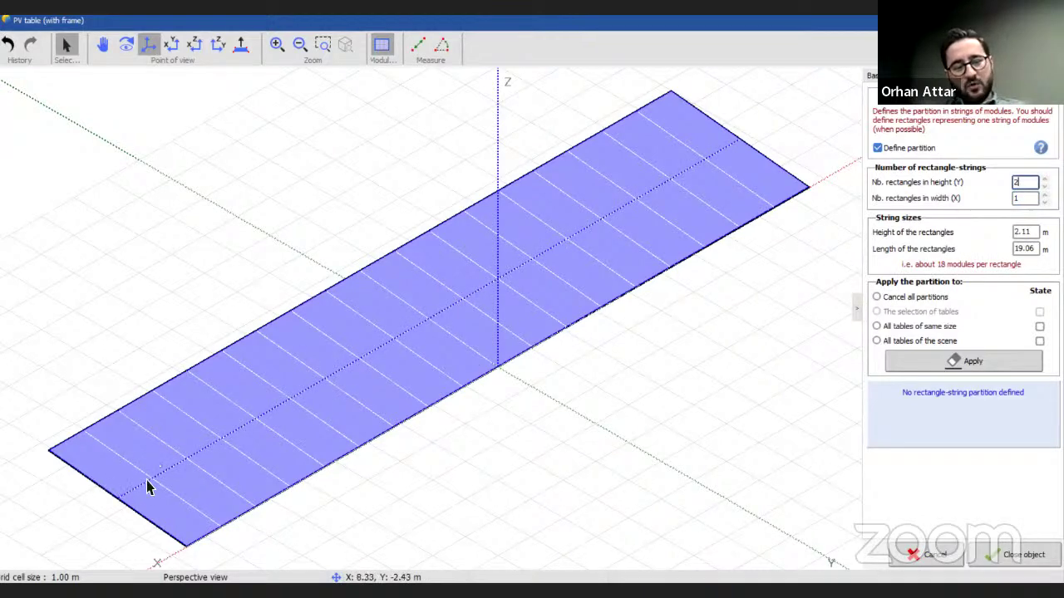
scroll(111, 508, up, 10)
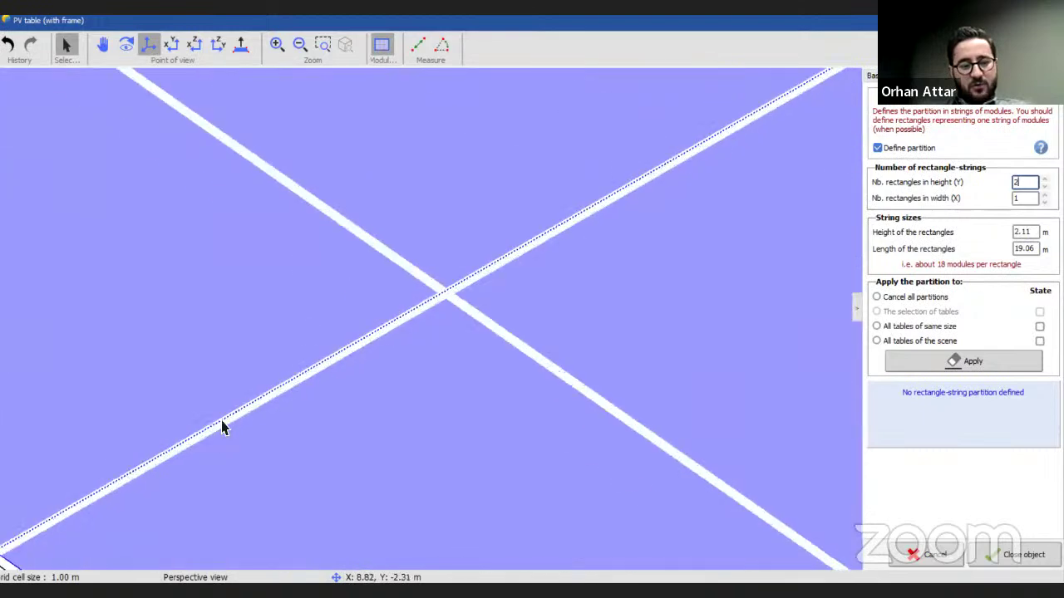
scroll(247, 414, down, 10)
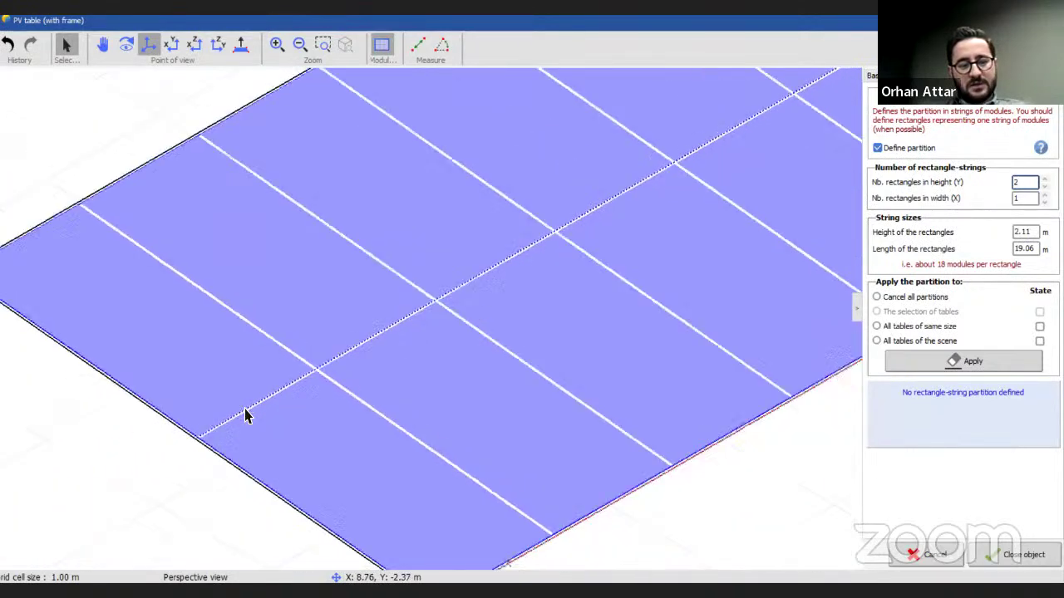
scroll(301, 373, down, 3)
scroll(560, 205, up, 3)
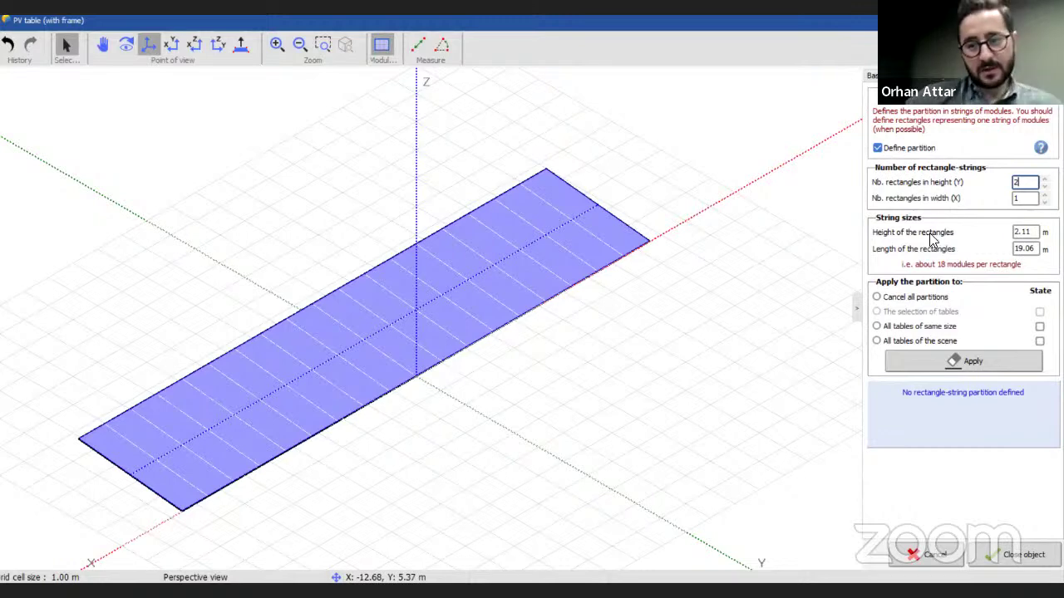
Step: Finish the PV table's definition and set its Z / Height position in the scene to 5 m
click(927, 76)
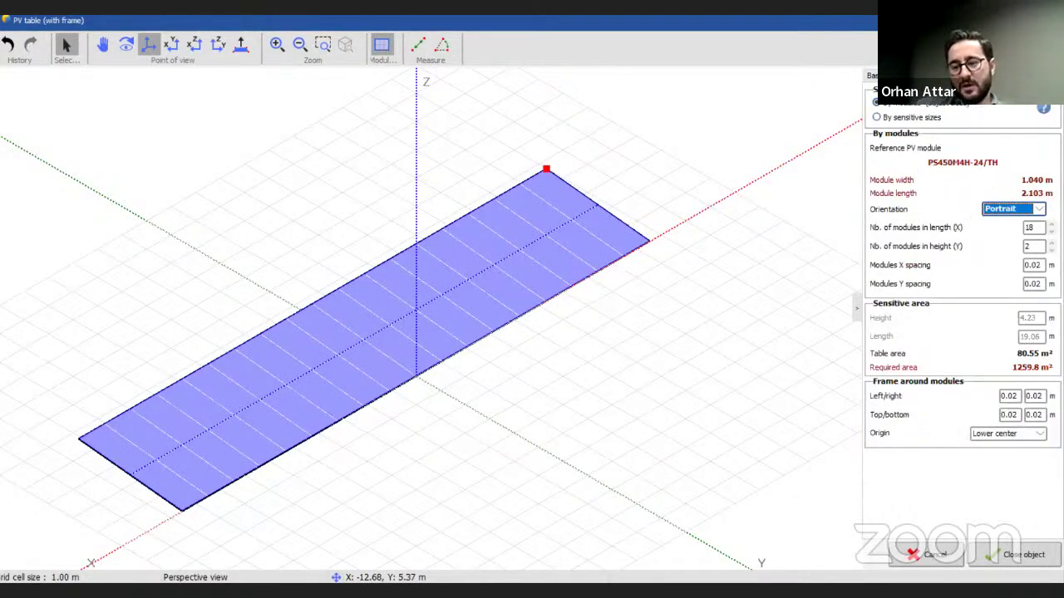
click(871, 76)
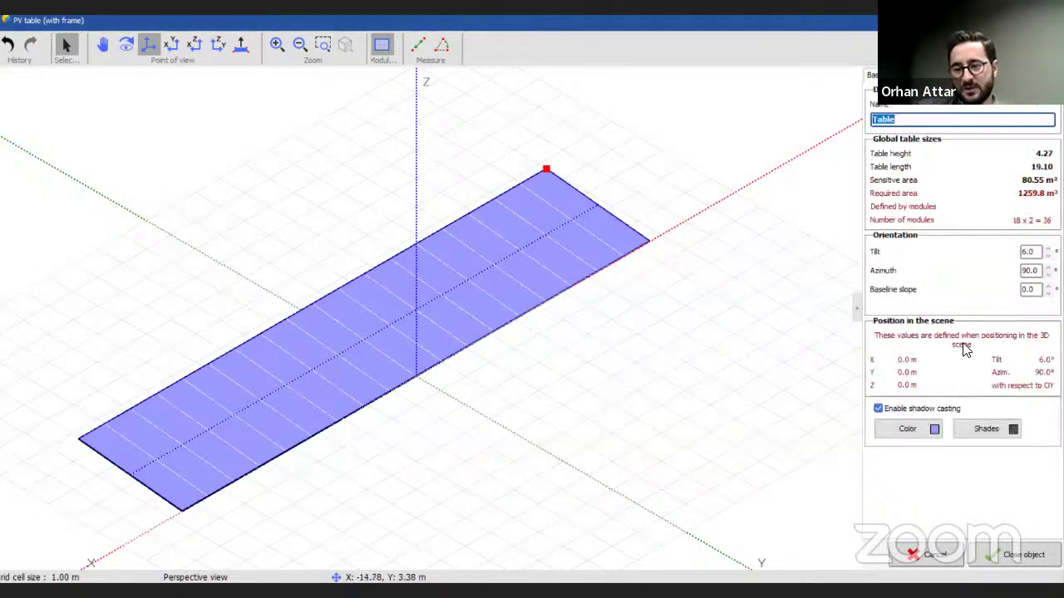
click(1011, 563)
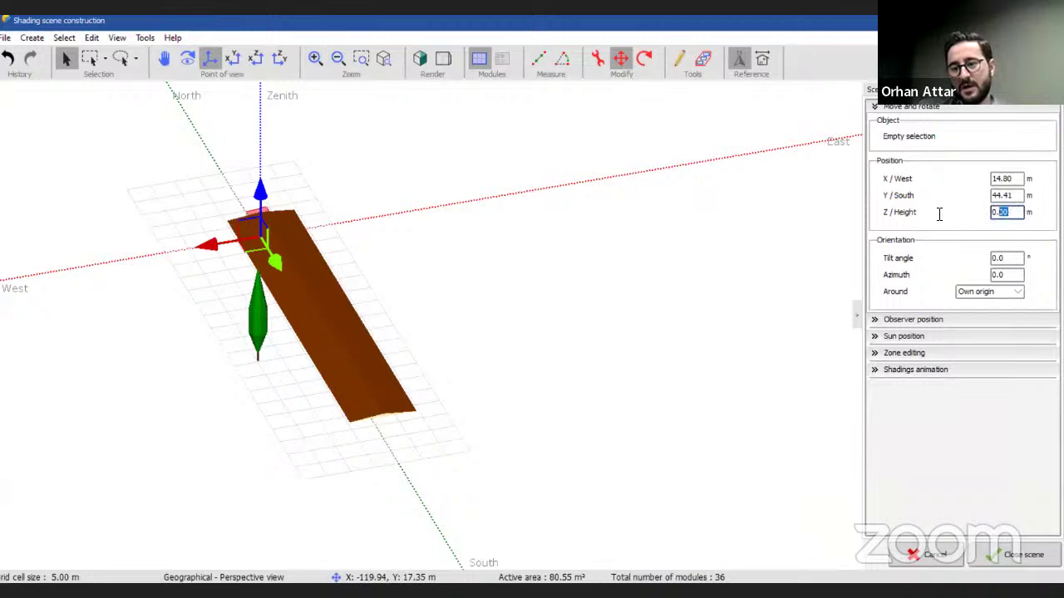
key(shift+Tab)
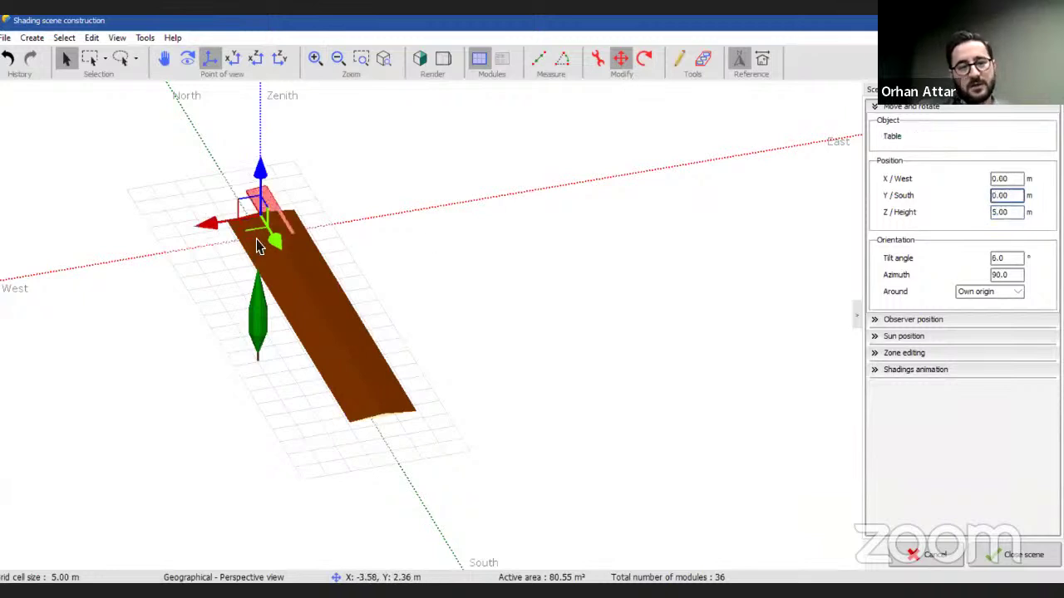
Step: Move the PV table onto the roof's west slope at about 6.1 m west and 61.6 m south, raising it to about 5.8 m
drag(254, 225, 326, 389)
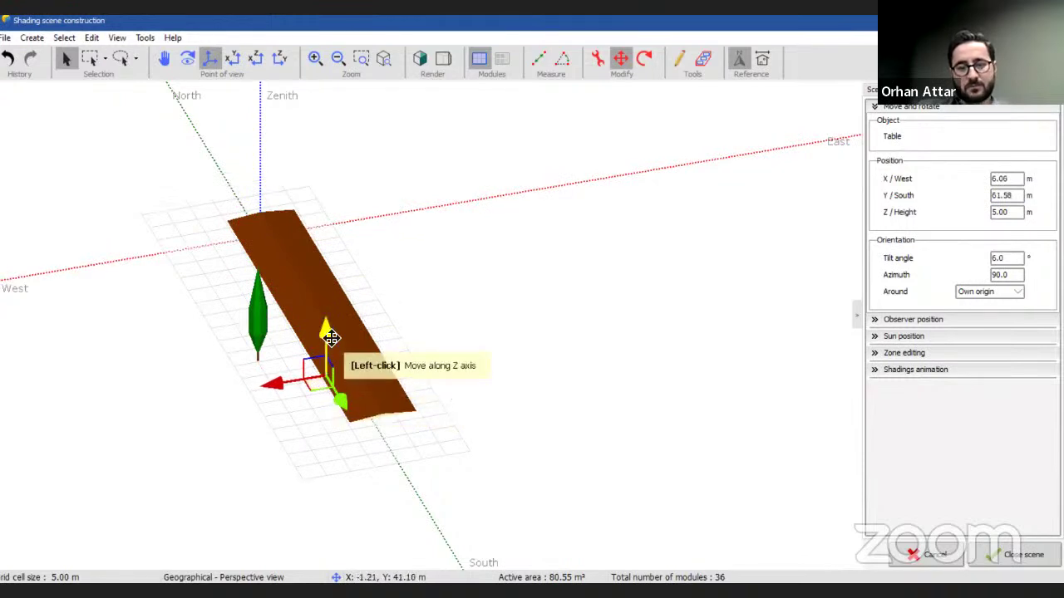
drag(327, 336, 335, 329)
click(423, 385)
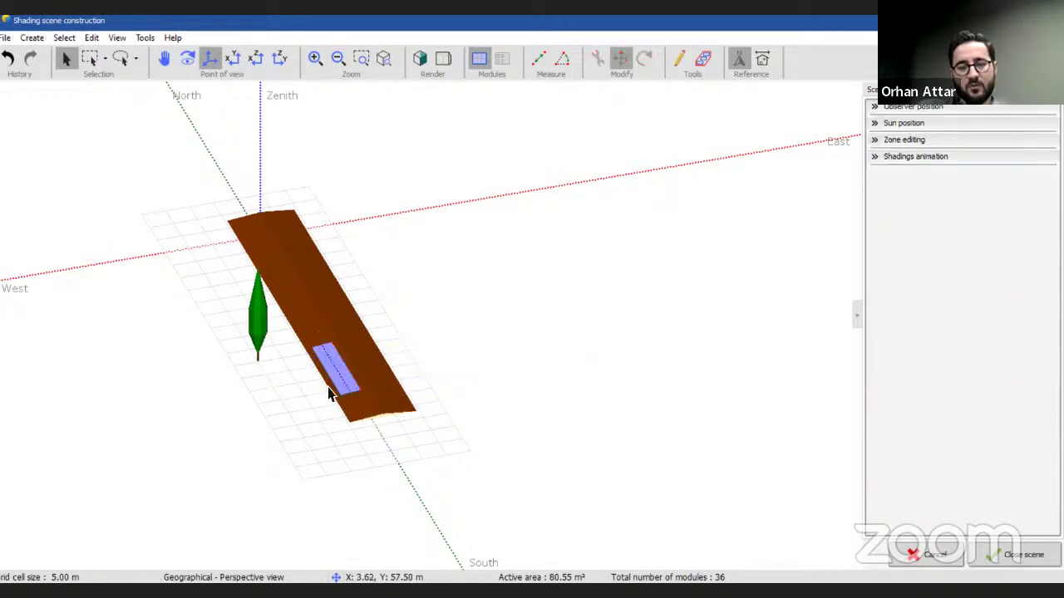
Step: Shift the PV table toward the roof's south end, to about 5.1 m west and 69.6 m south
scroll(333, 392, up, 5)
drag(427, 344, 397, 283)
scroll(340, 294, down, 4)
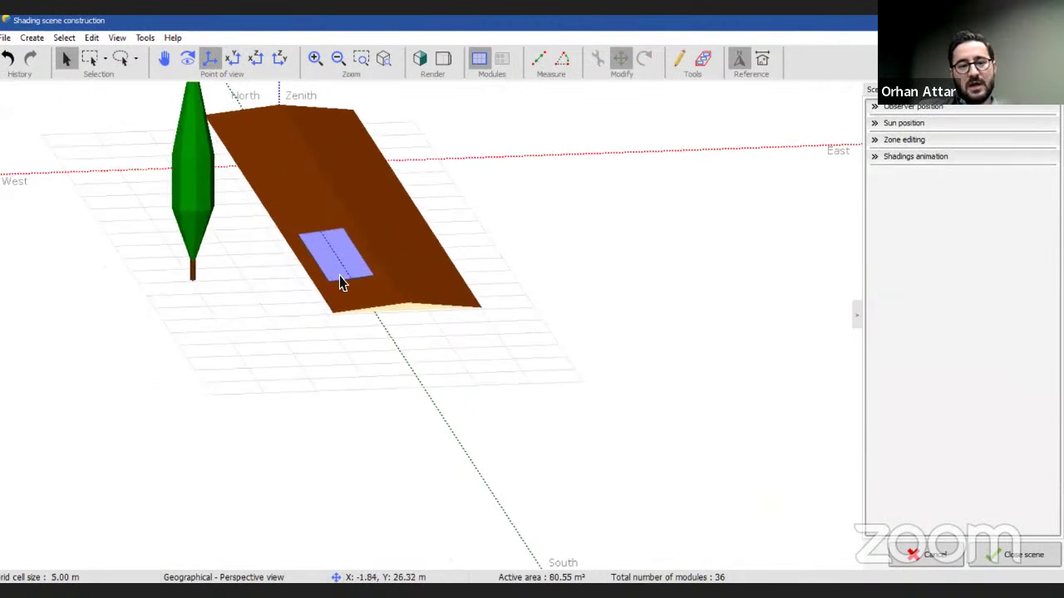
scroll(337, 261, up, 6)
click(337, 261)
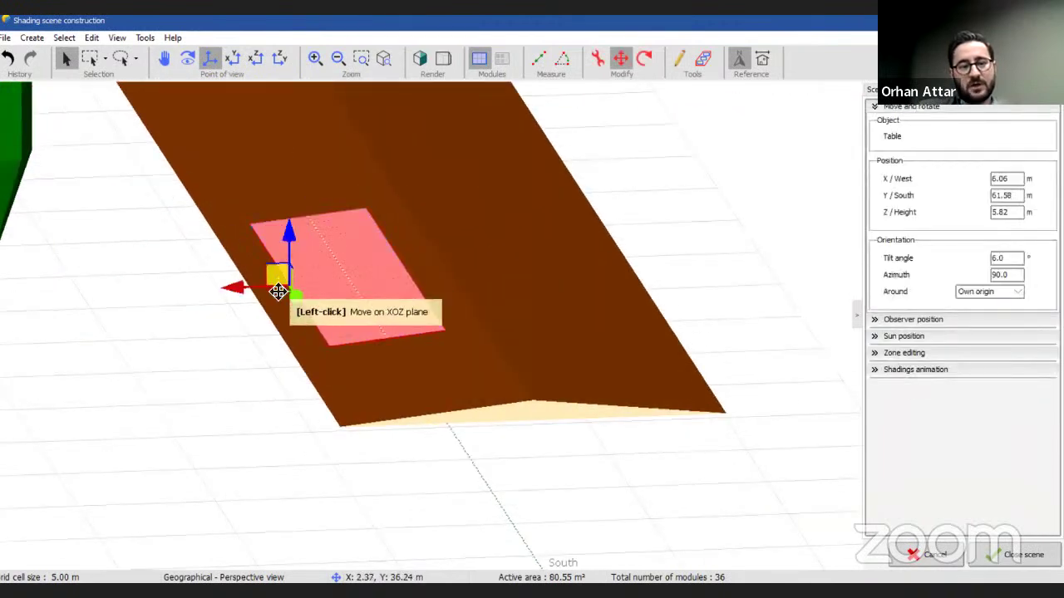
drag(284, 293, 348, 340)
scroll(324, 284, down, 3)
scroll(324, 285, down, 3)
scroll(574, 435, up, 3)
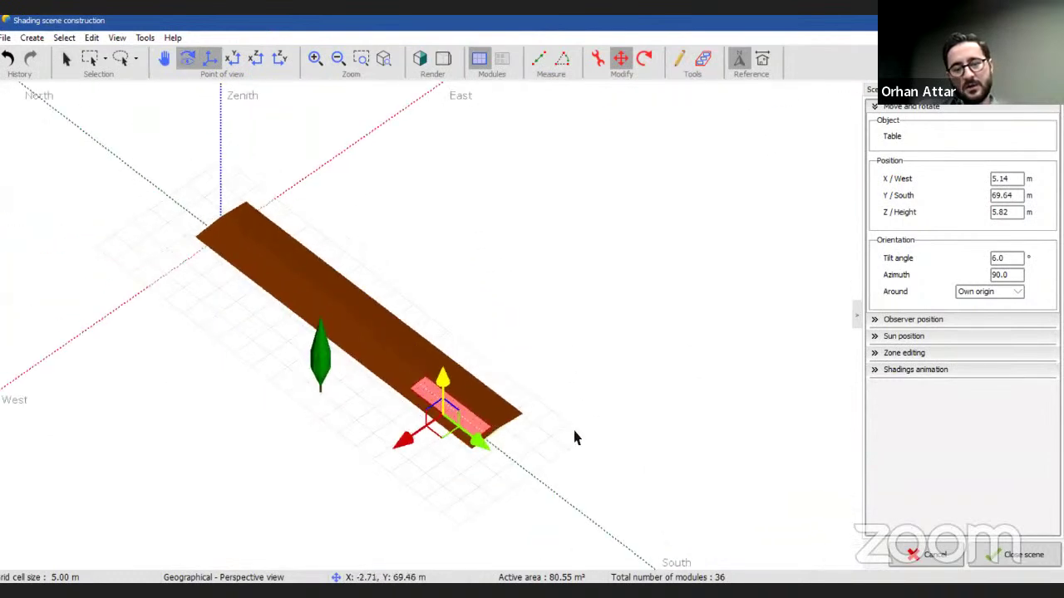
scroll(141, 286, up, 5)
scroll(404, 268, down, 6)
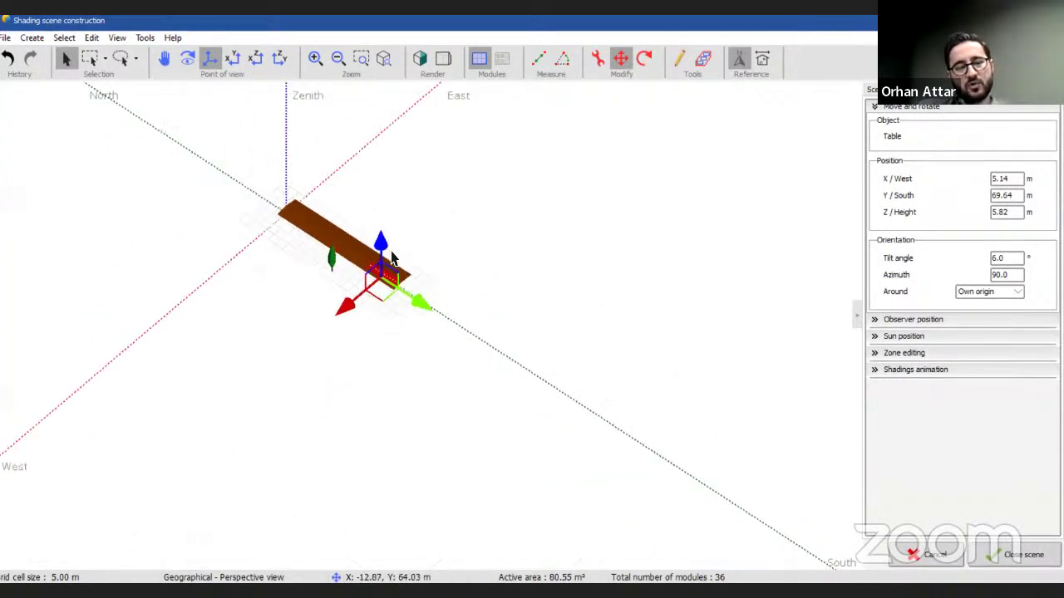
Step: Paste a copy of the PV table and move it onto the roof's west slope at about 5.1 m west and 49.9 m south
scroll(378, 229, up, 5)
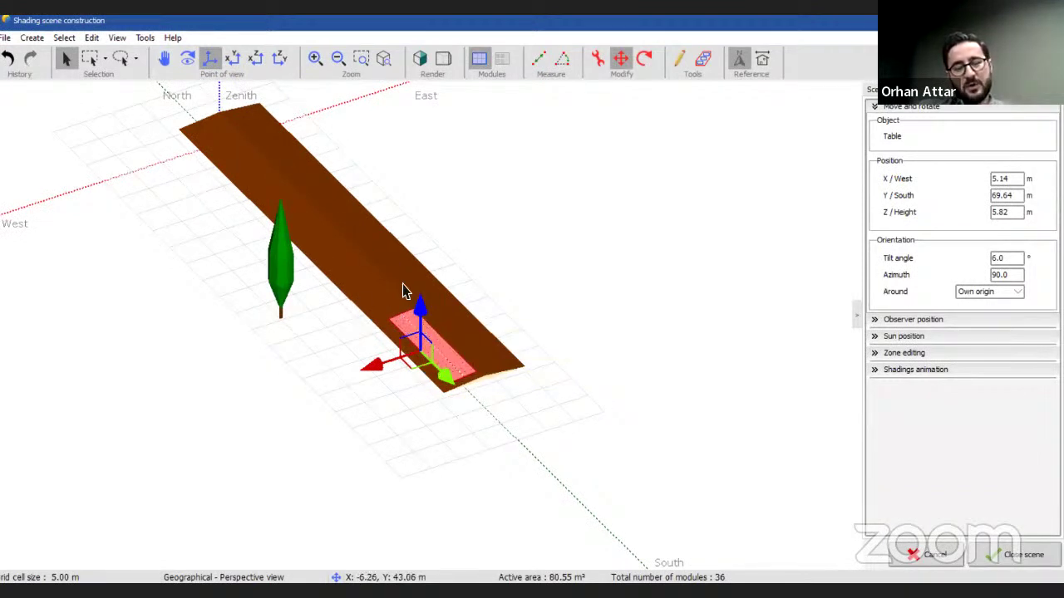
key(ctrl+v)
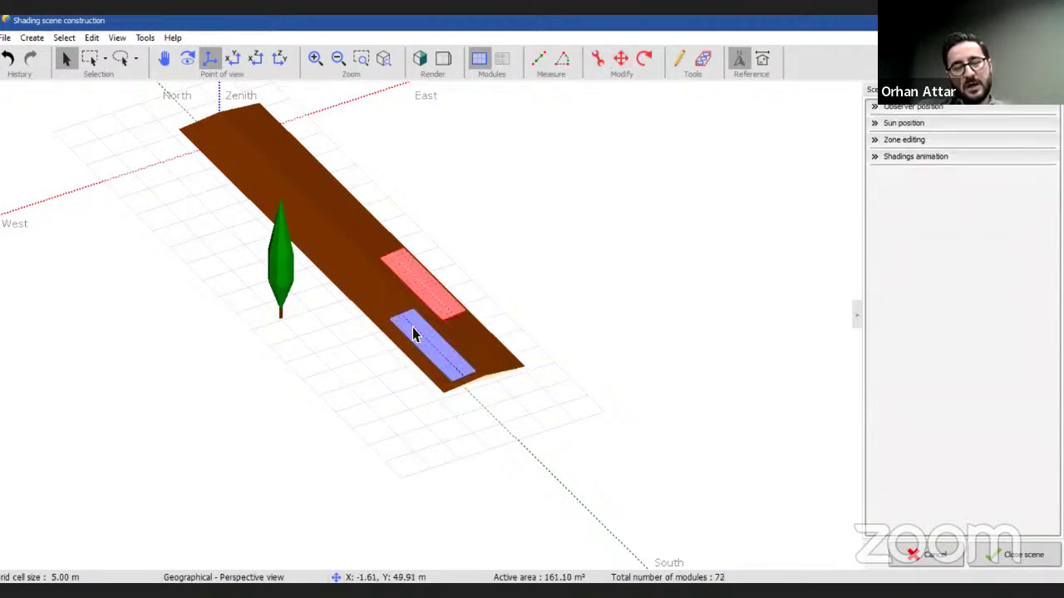
click(620, 58)
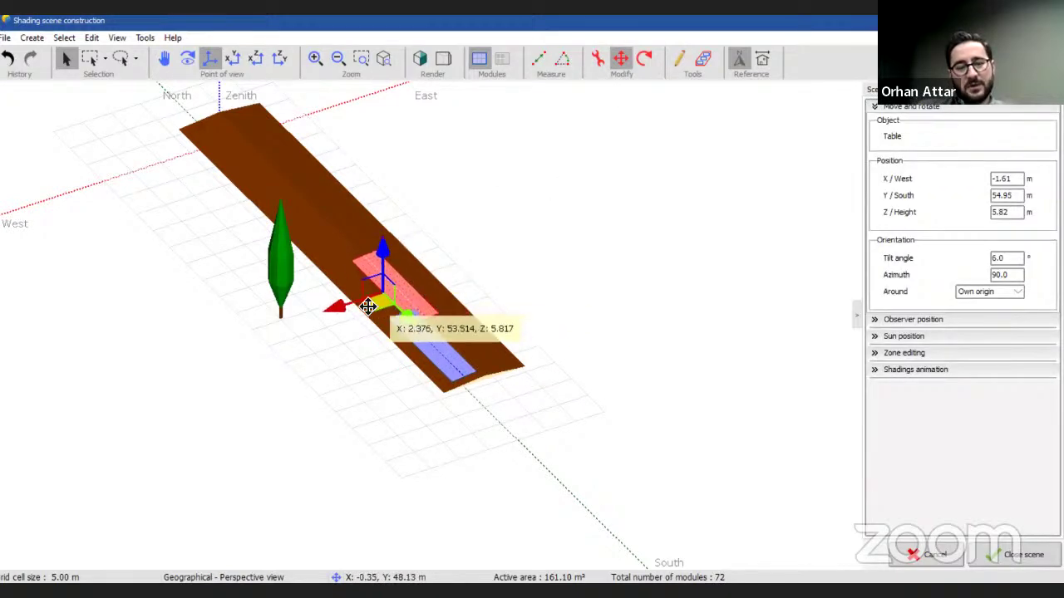
drag(368, 306, 351, 299)
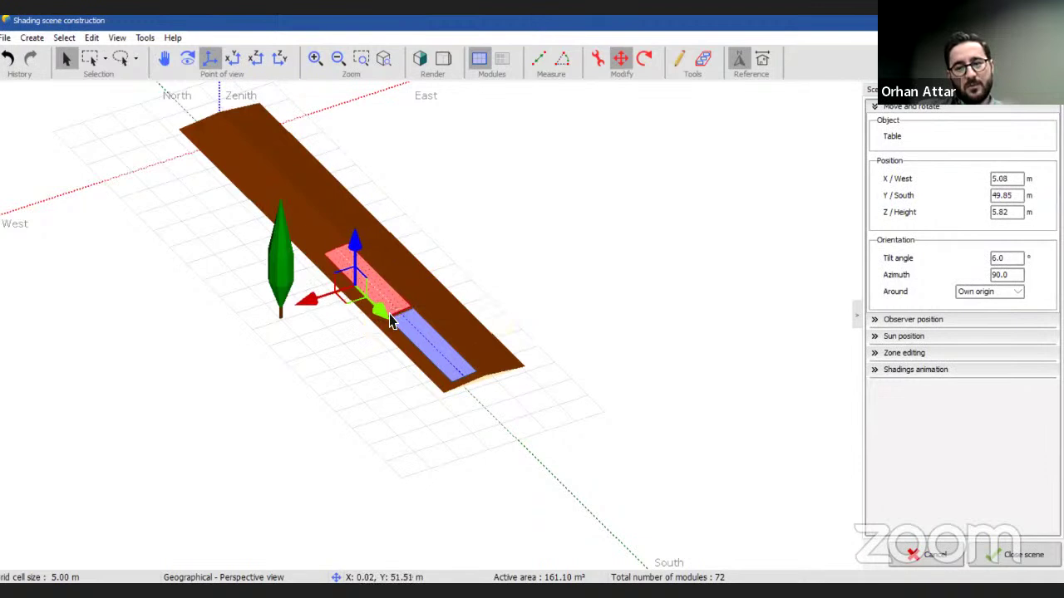
Step: Nudge the second table against the first one, to about 50.3 m south
scroll(391, 322, up, 3)
click(1007, 212)
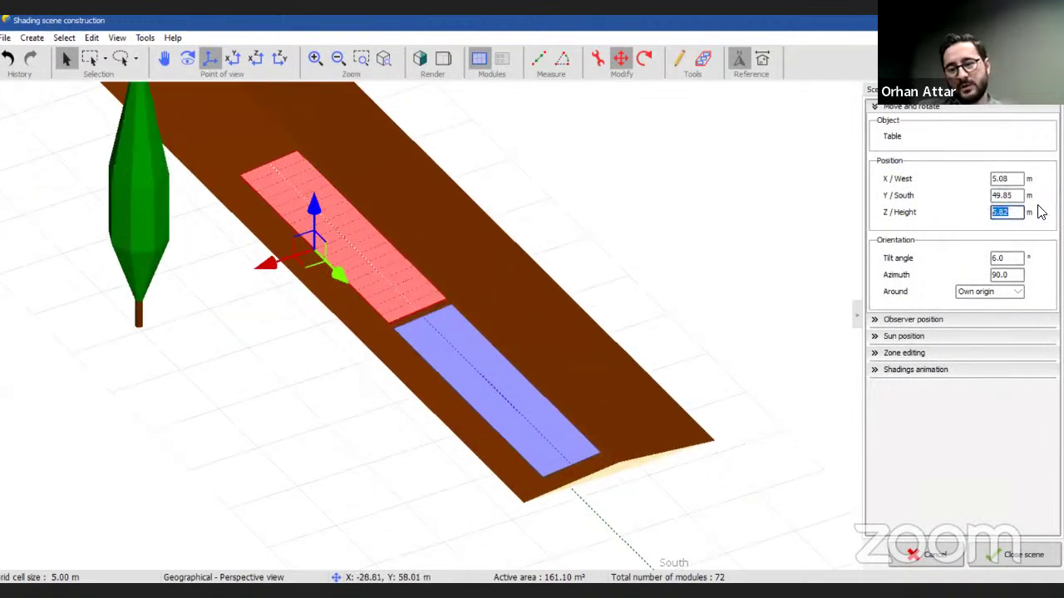
click(445, 348)
click(360, 253)
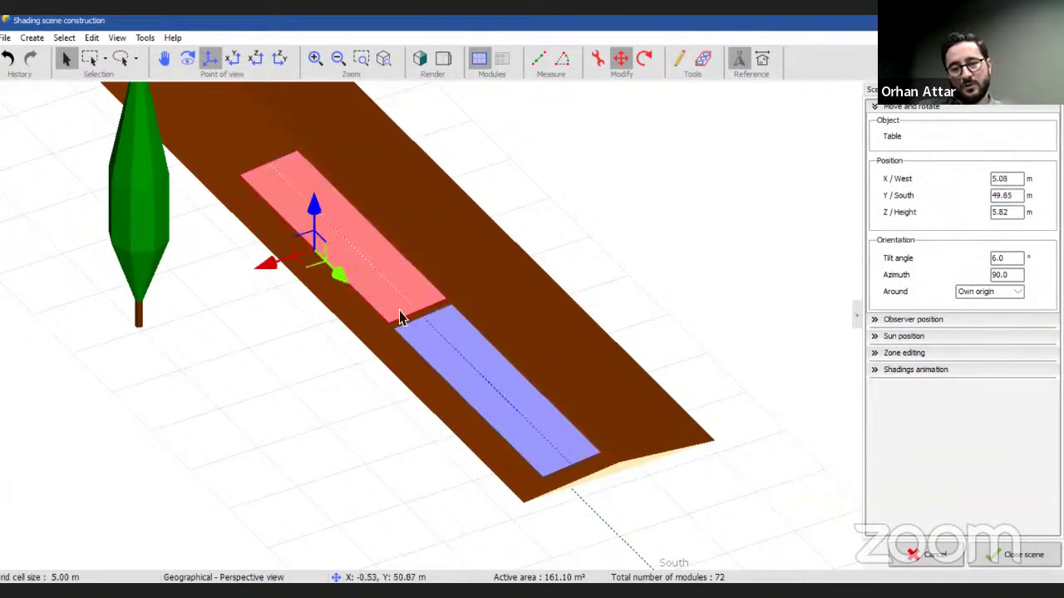
drag(324, 253, 344, 279)
Step: Add a third copy of the PV table directly north of the second, at about 5.0 m west and 30.9 m south
scroll(482, 287, down, 5)
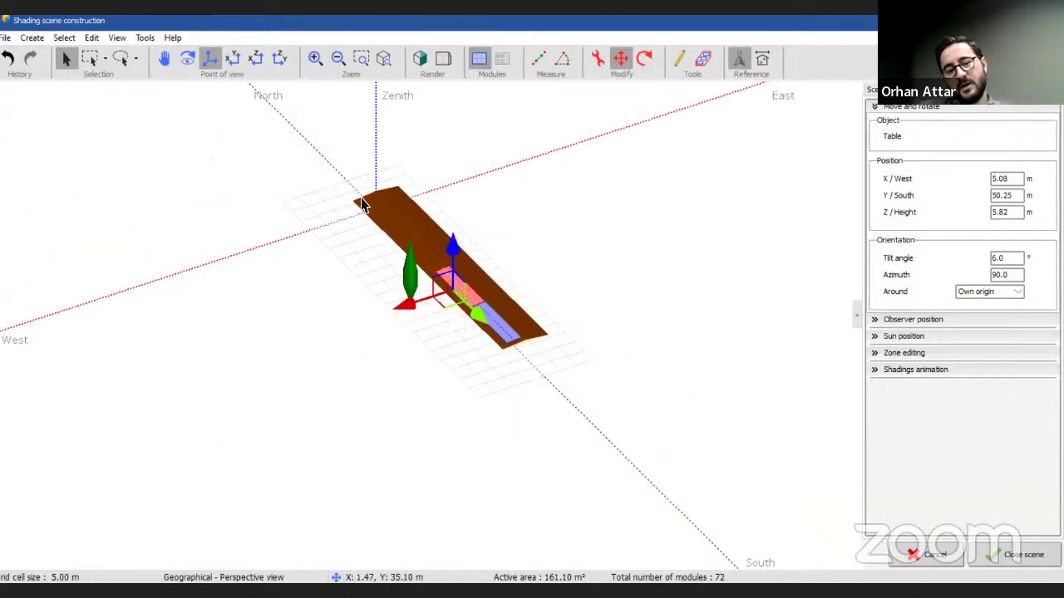
scroll(362, 205, up, 3)
scroll(487, 368, up, 5)
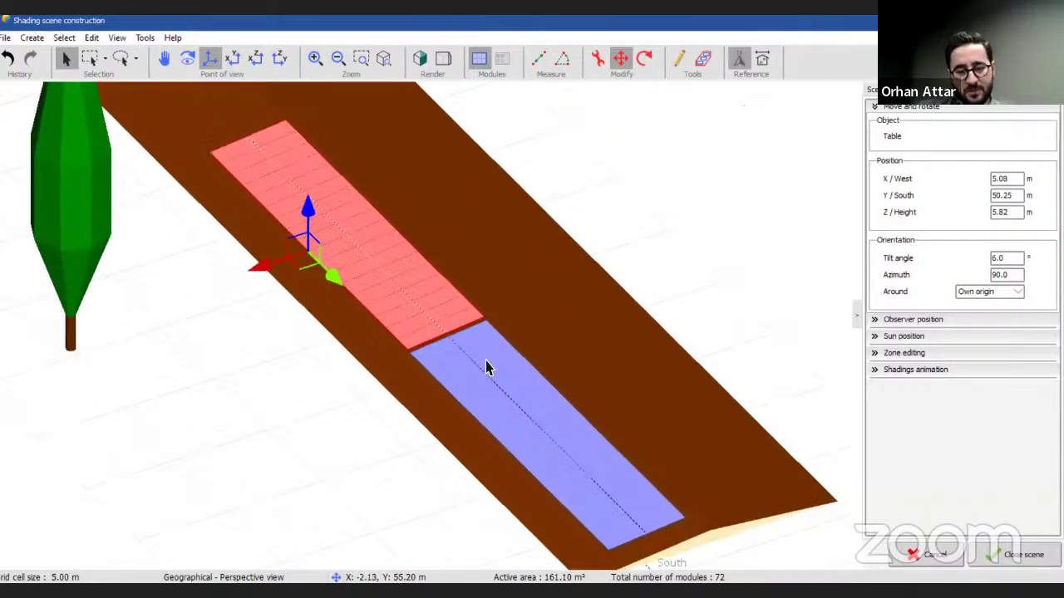
scroll(395, 285, down, 6)
scroll(404, 241, up, 3)
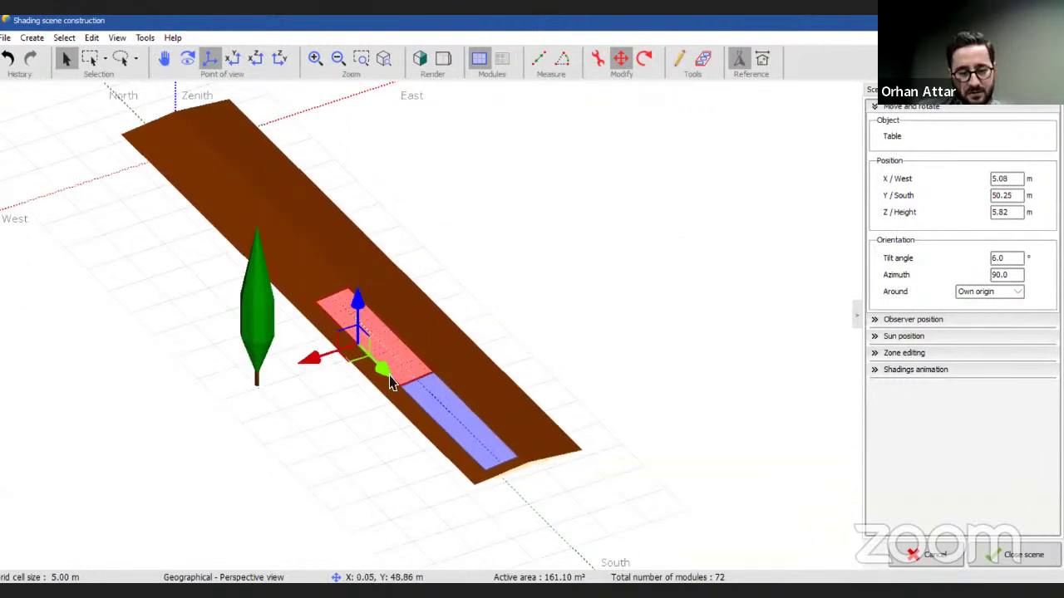
drag(372, 368, 268, 278)
click(625, 68)
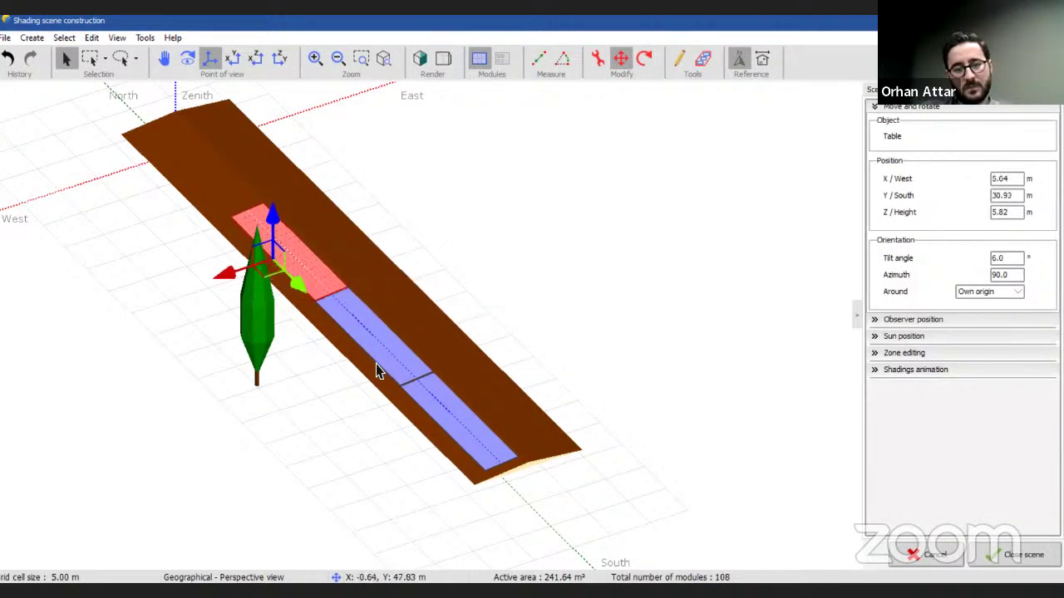
Step: Examine the row of three PV tables on the roof's west slope
scroll(304, 285, up, 3)
scroll(316, 311, down, 4)
scroll(325, 305, up, 4)
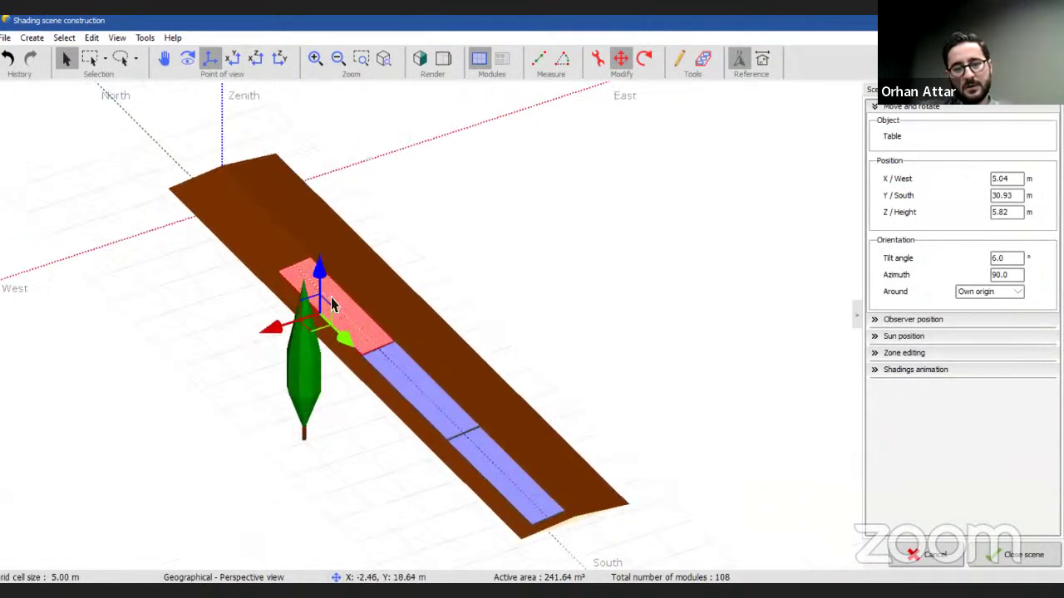
scroll(316, 287, down, 4)
scroll(326, 279, up, 2)
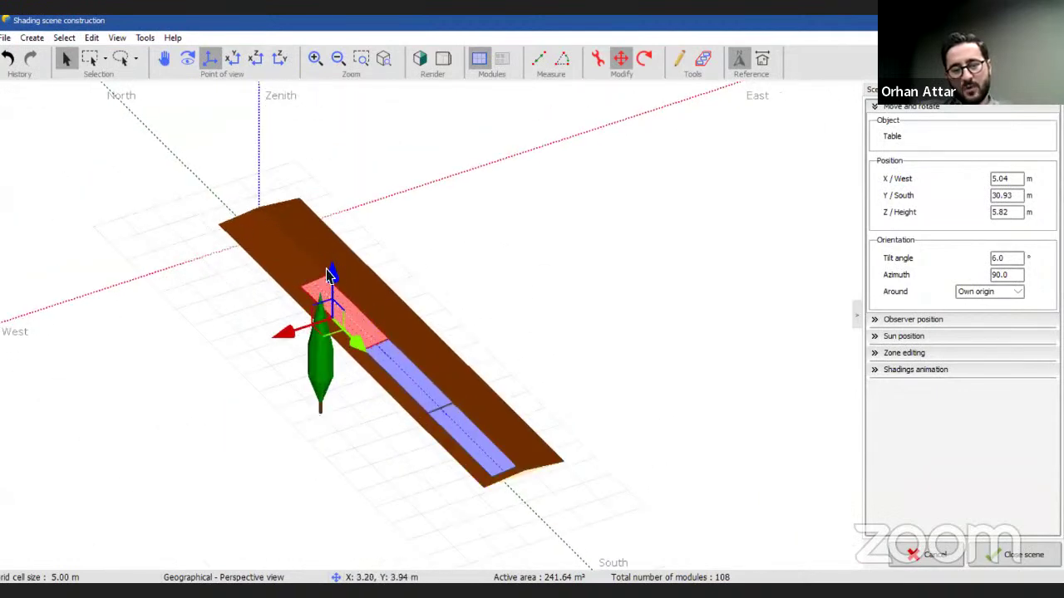
scroll(385, 297, down, 4)
click(437, 287)
scroll(420, 262, up, 4)
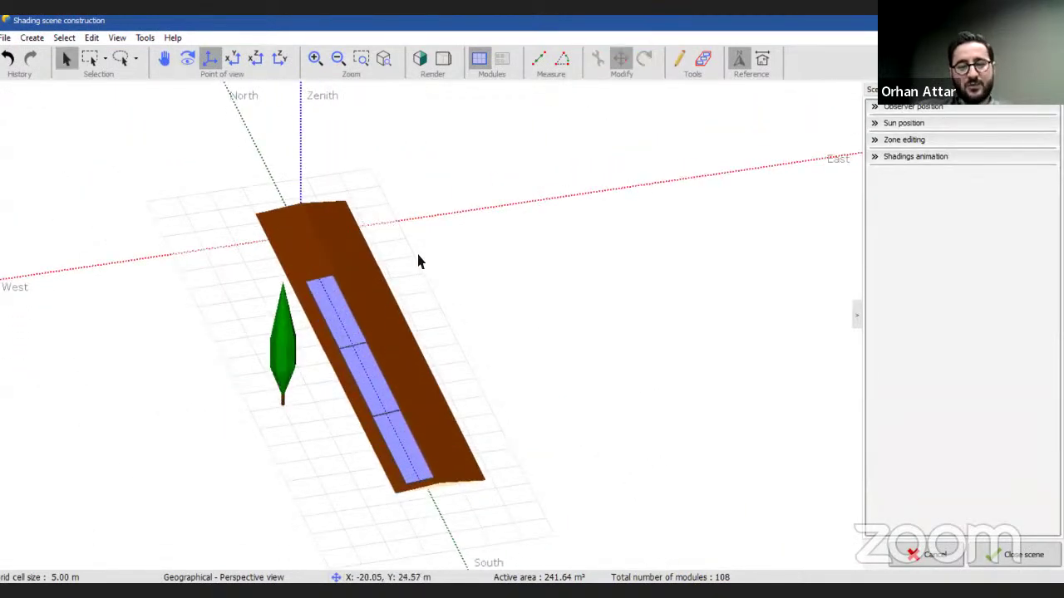
click(344, 324)
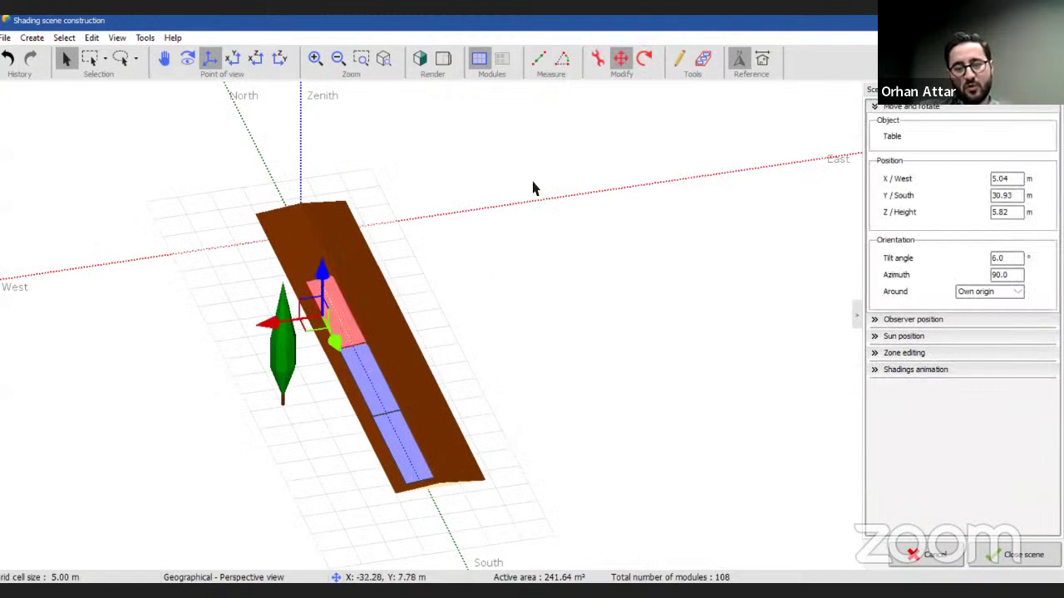
ctrl+click(368, 395)
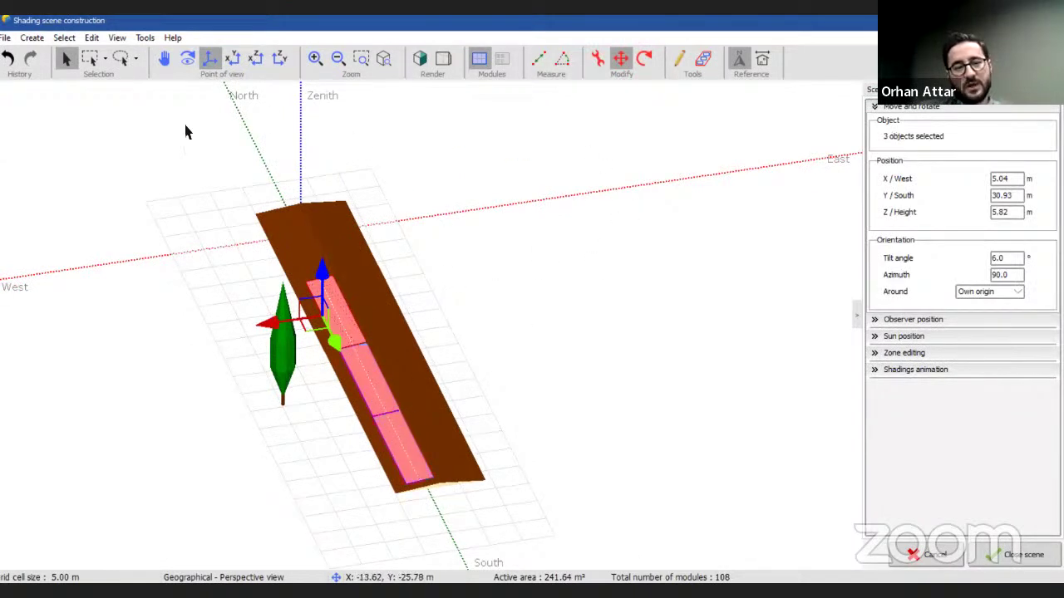
click(468, 282)
click(33, 35)
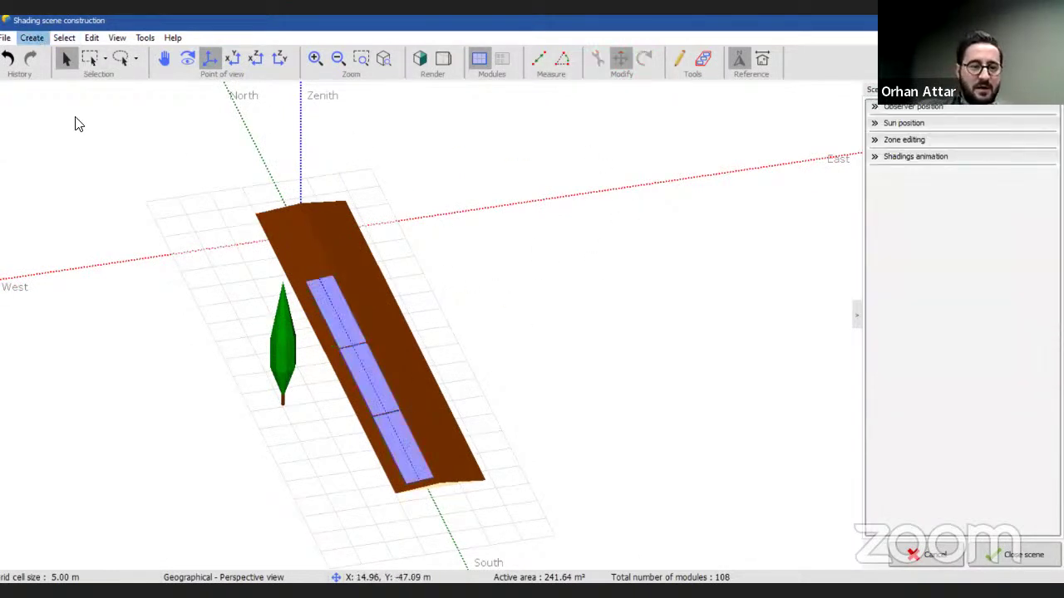
click(76, 103)
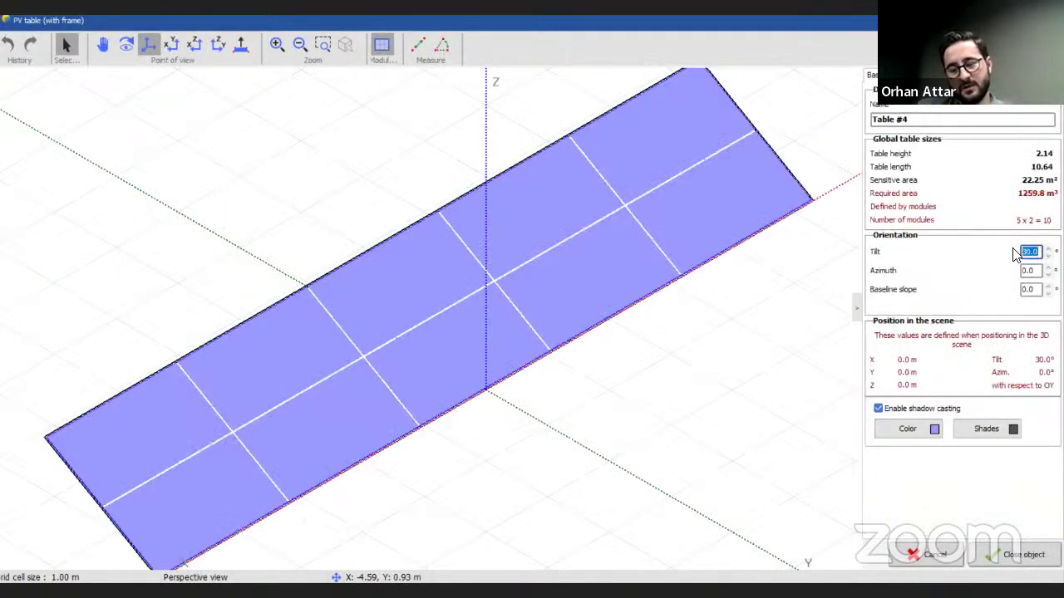
text(6)
click(1040, 273)
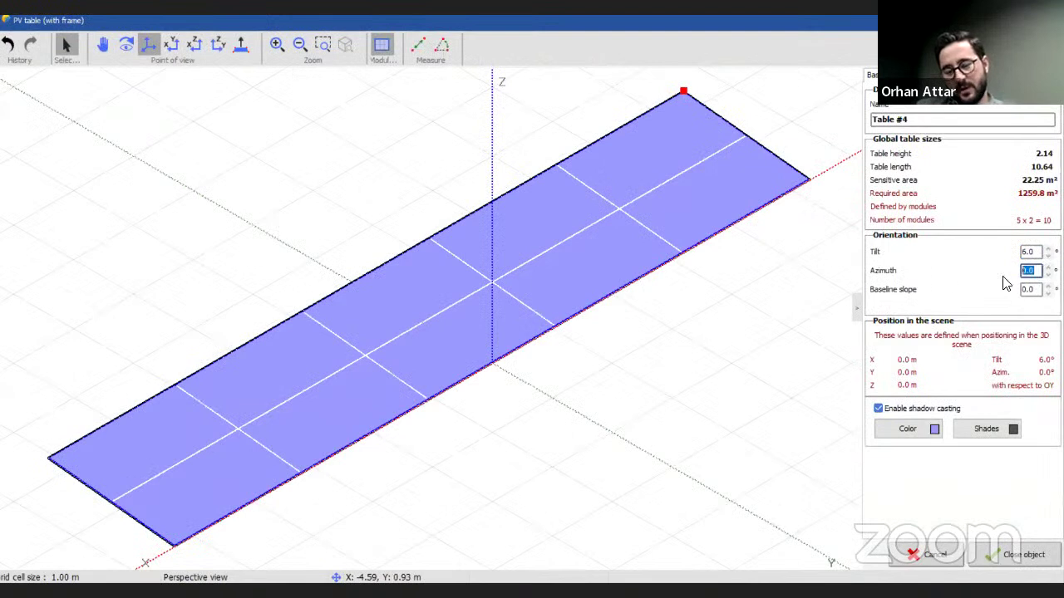
click(1035, 289)
key(Tab)
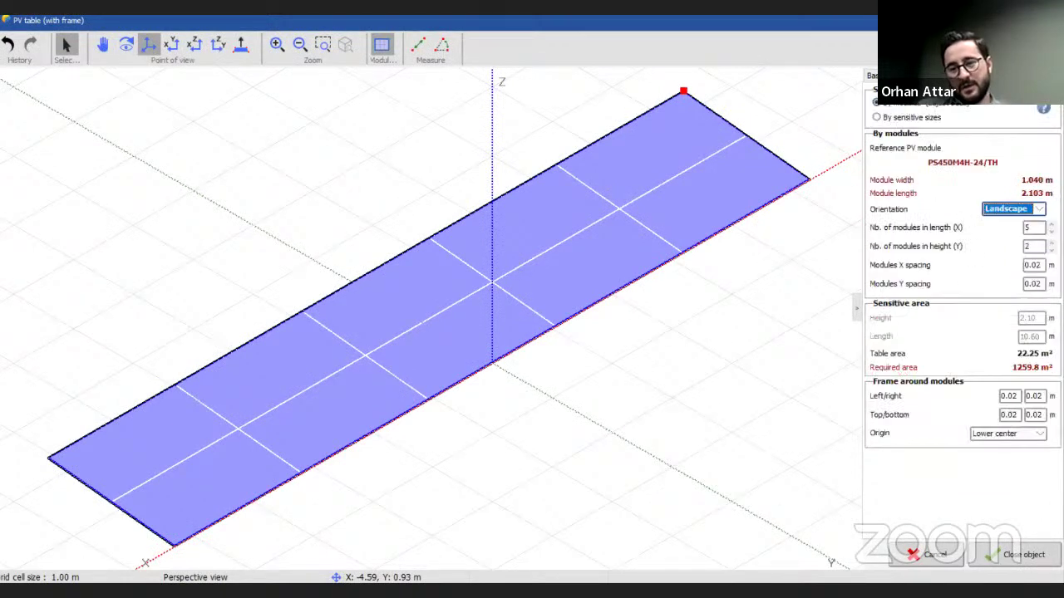
click(936, 553)
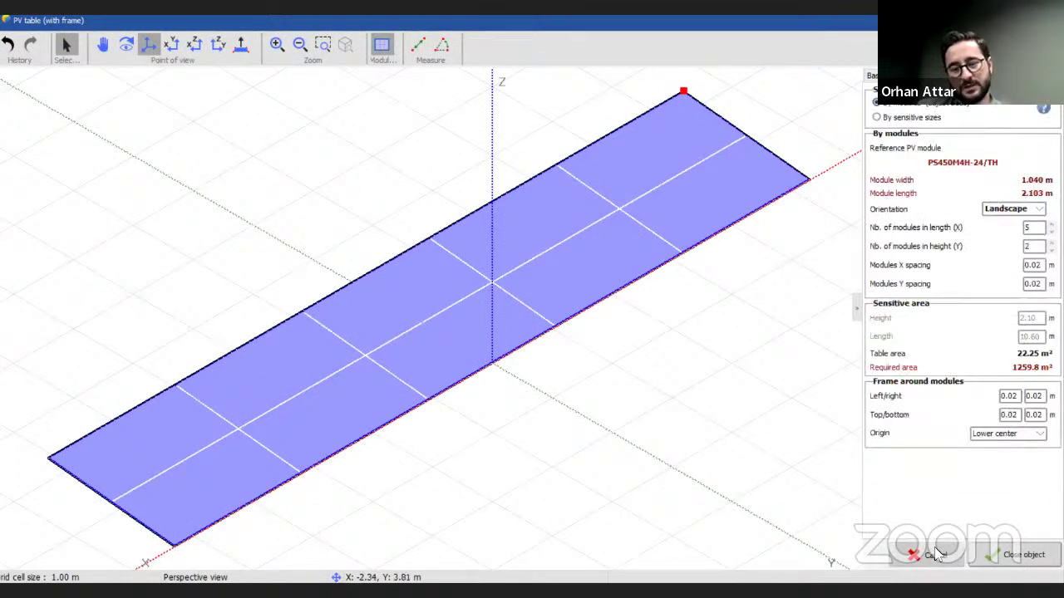
click(575, 352)
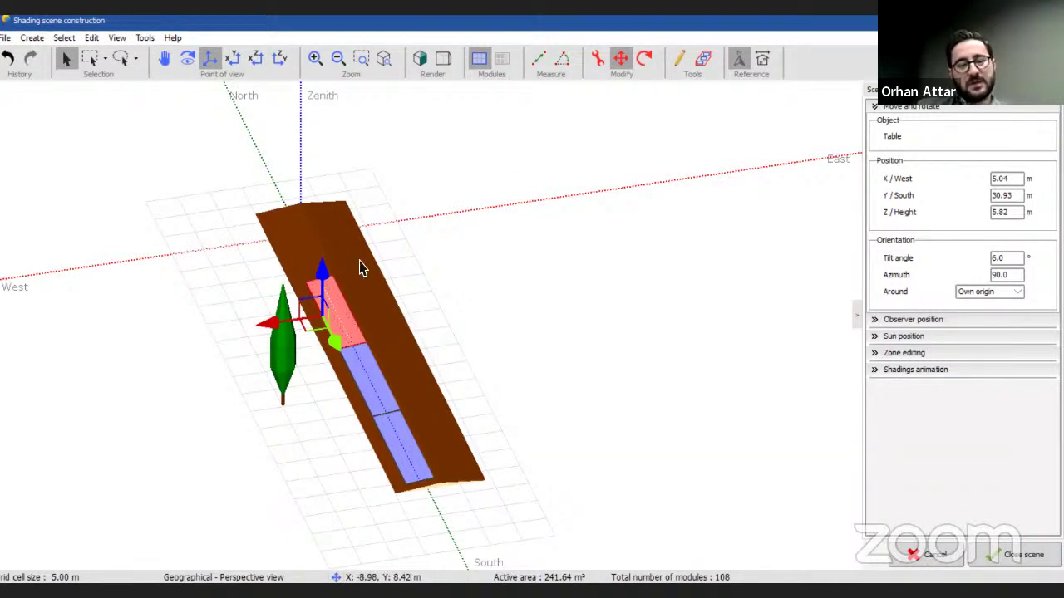
Step: Run the shadings animation for 21.12.2021 with a step duration of 15 minutes
scroll(360, 266, down, 3)
scroll(429, 281, up, 3)
click(430, 281)
scroll(421, 280, down, 3)
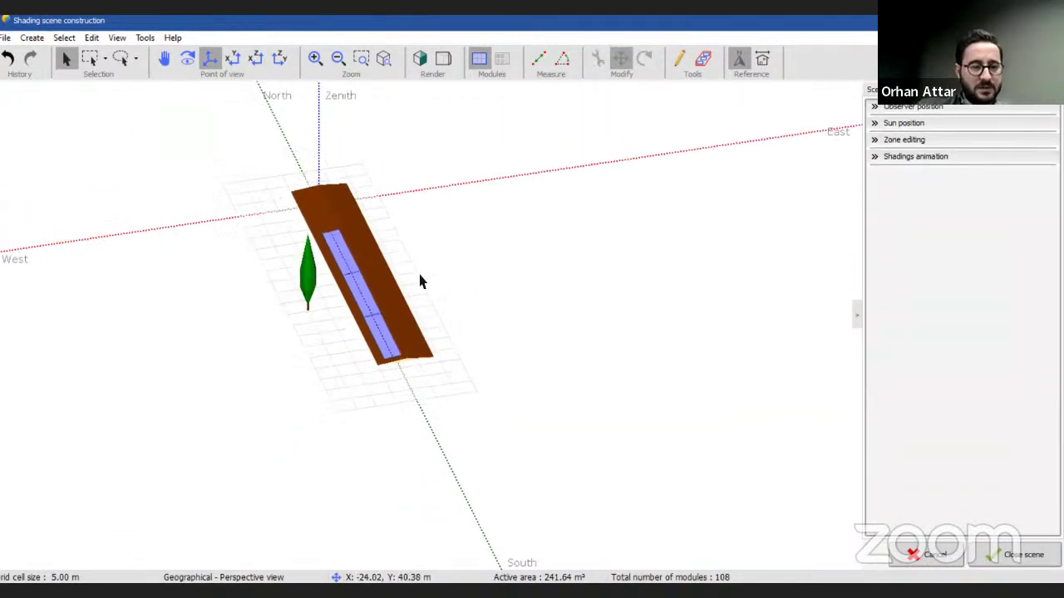
scroll(383, 245, up, 3)
drag(673, 267, 707, 207)
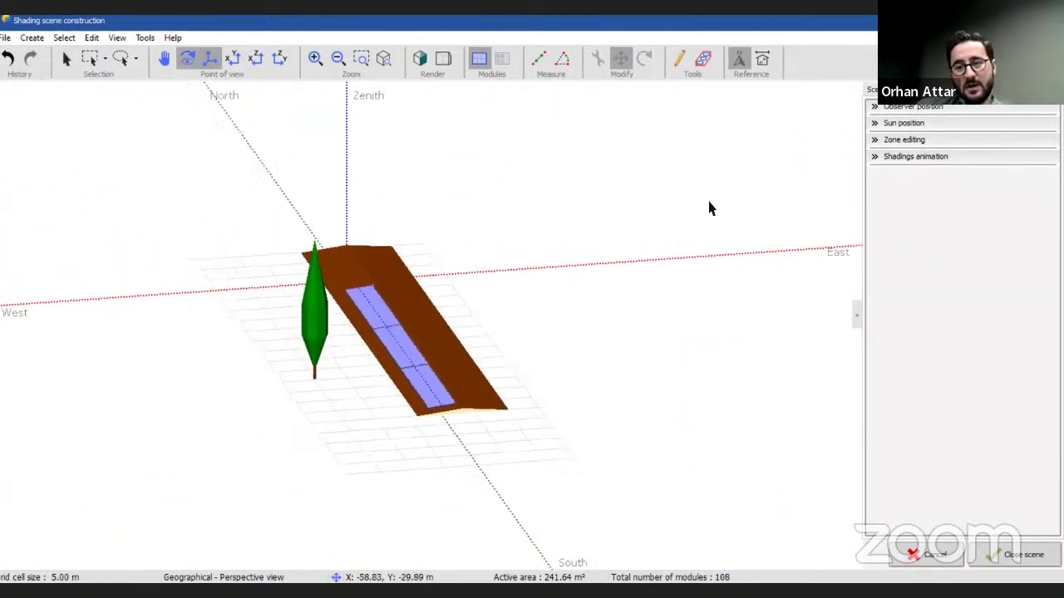
click(871, 89)
click(923, 88)
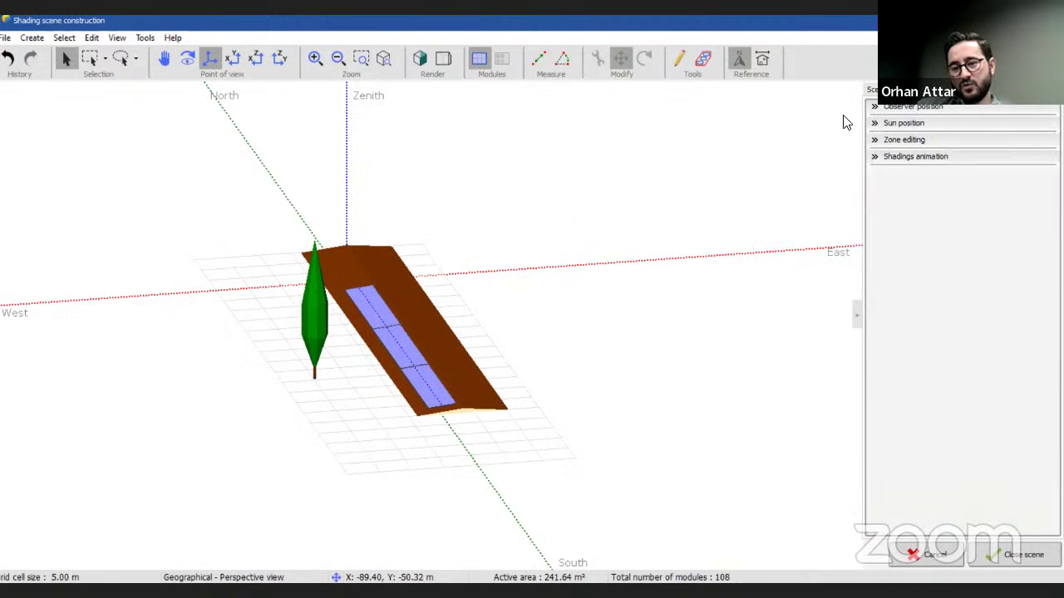
click(875, 158)
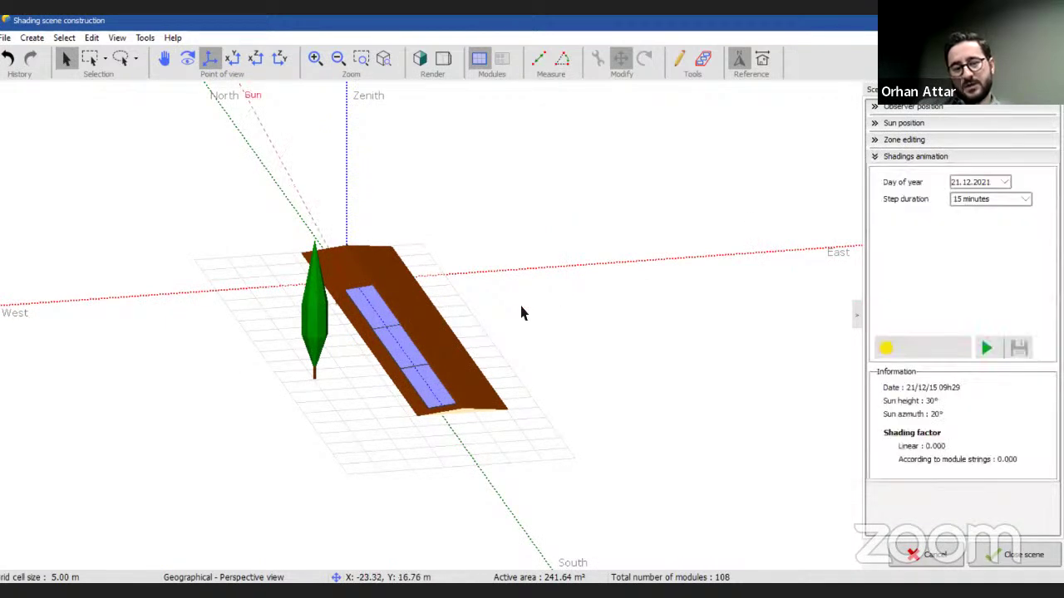
click(1005, 183)
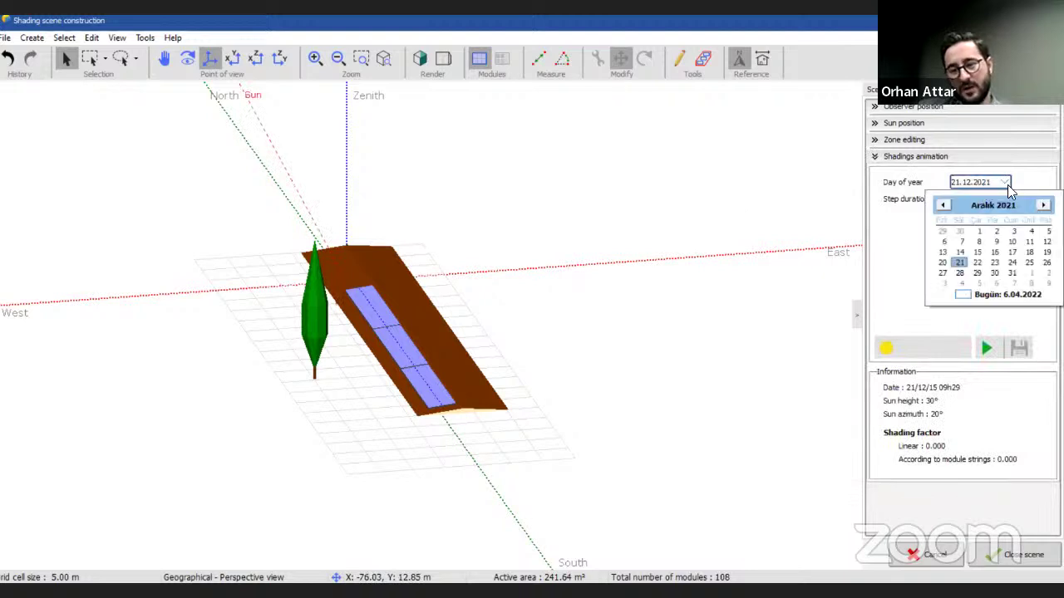
click(1006, 183)
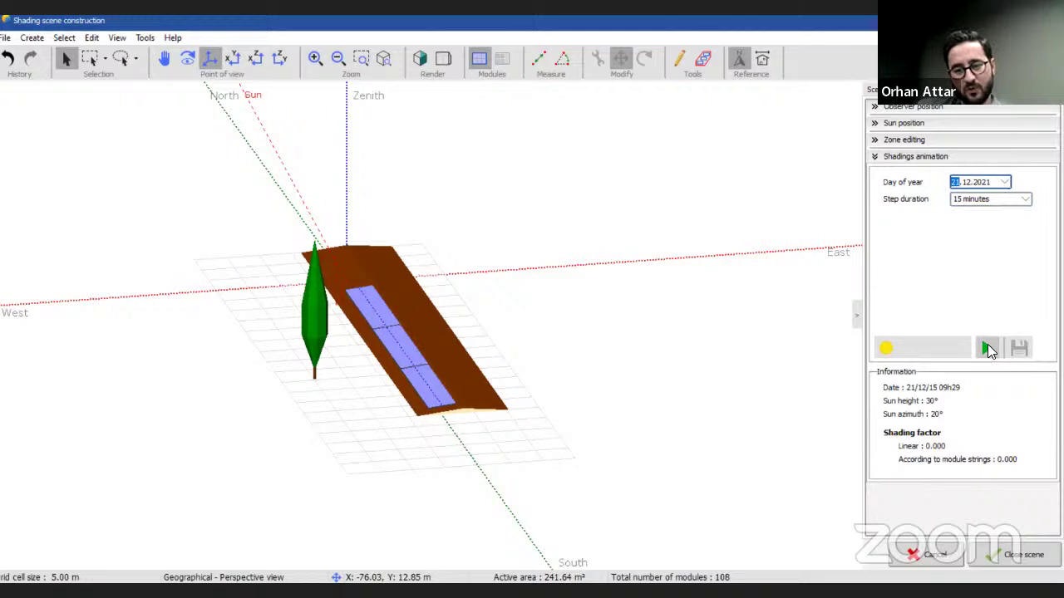
scroll(396, 309, up, 2)
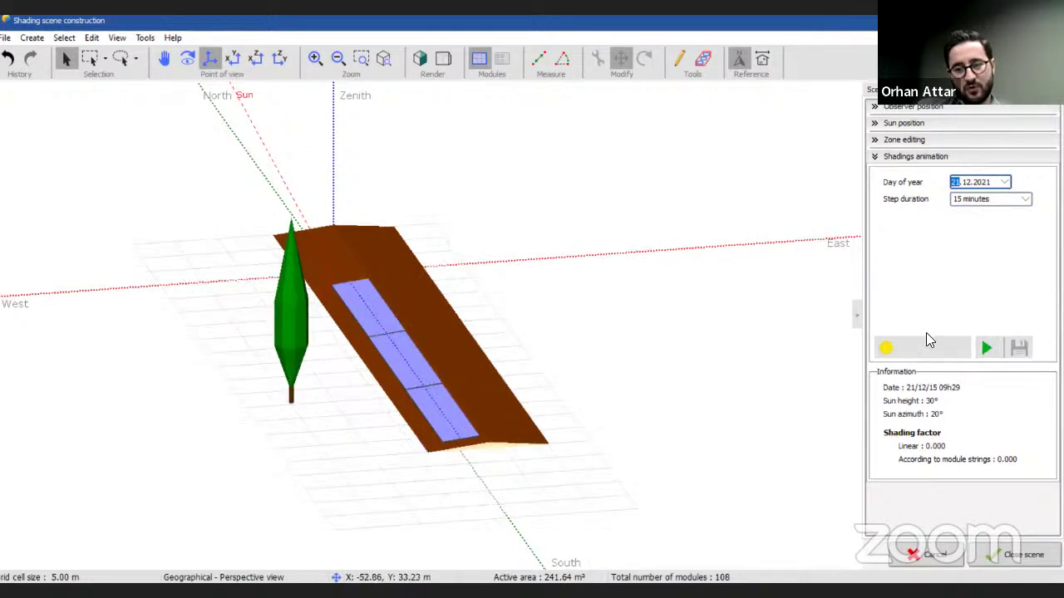
click(989, 349)
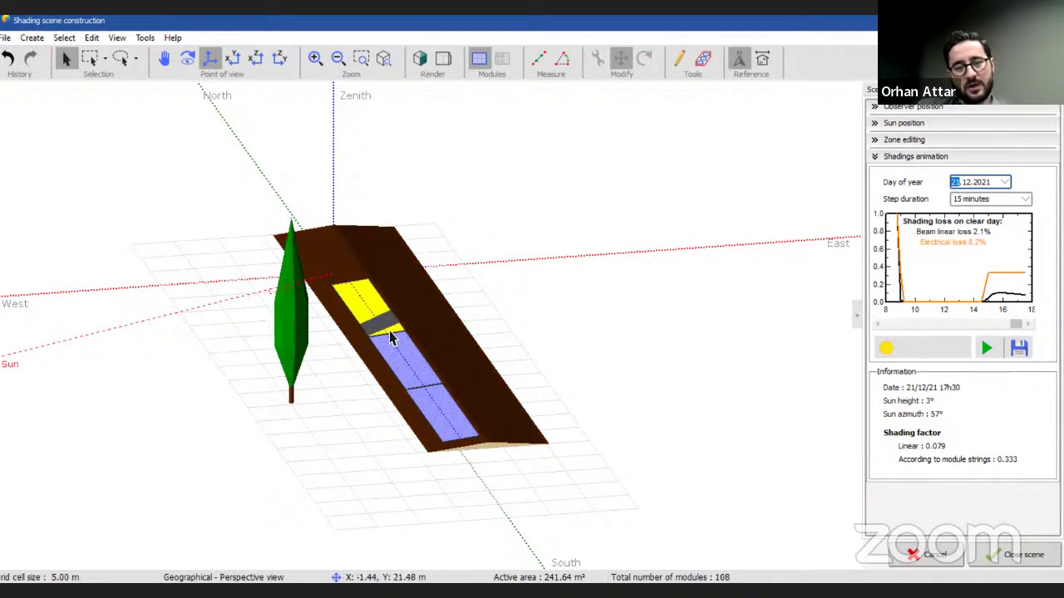
Step: Set the animation's day of year to 21.06.2021 and run the shadings animation for that day
click(1004, 182)
click(943, 205)
click(943, 205)
click(943, 204)
click(943, 205)
click(943, 204)
click(943, 204)
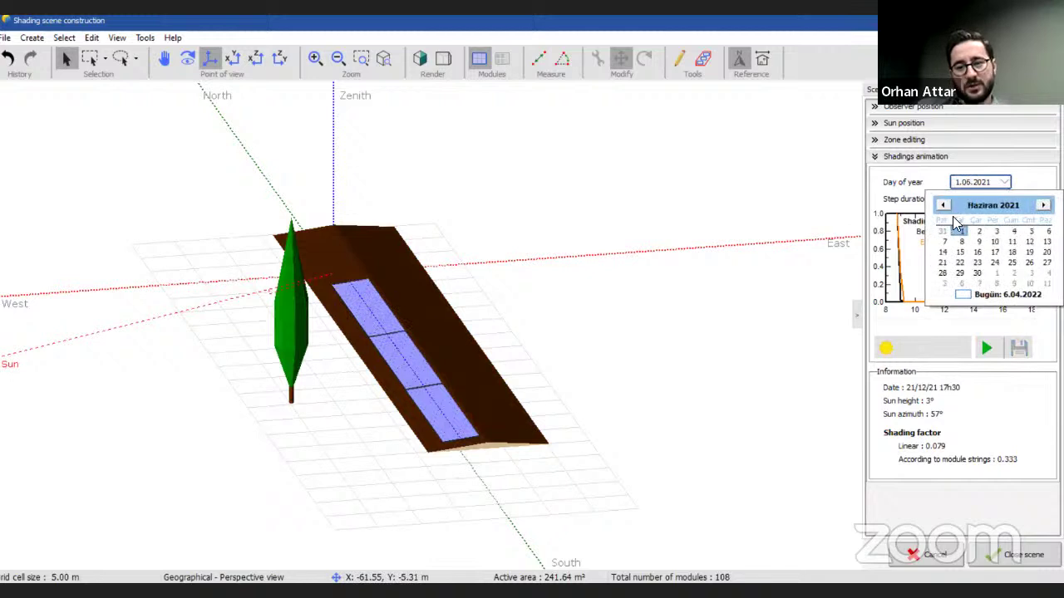
click(942, 263)
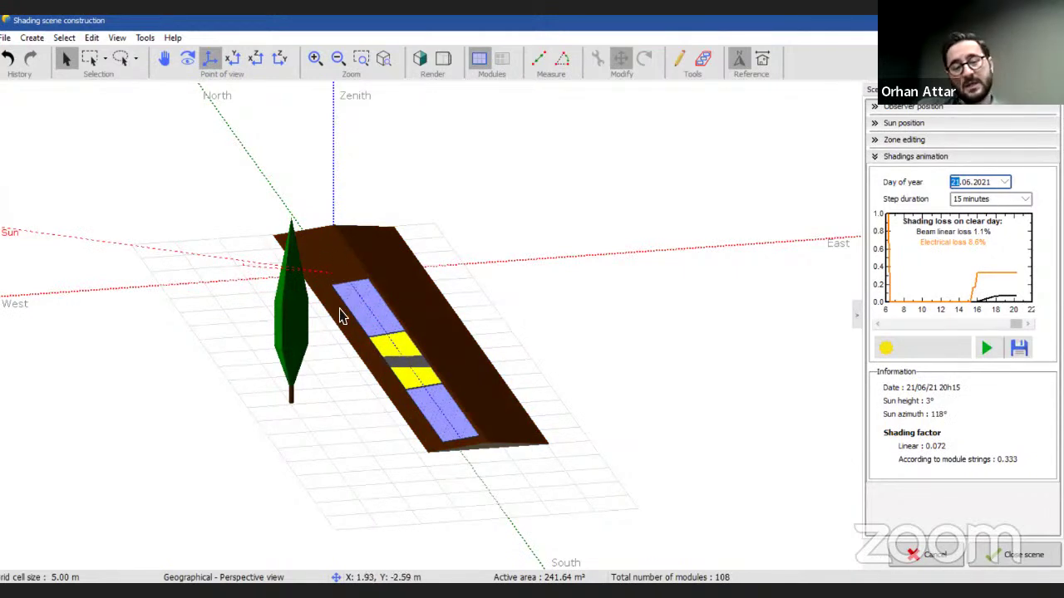
Step: Frame the roof, tree and shaded tables in perspective and save this view for the report
mouse_move(370, 304)
mouse_down()
mouse_move(444, 351)
mouse_move(391, 358)
mouse_up()
scroll(391, 357, down, 3)
drag(338, 254, 408, 266)
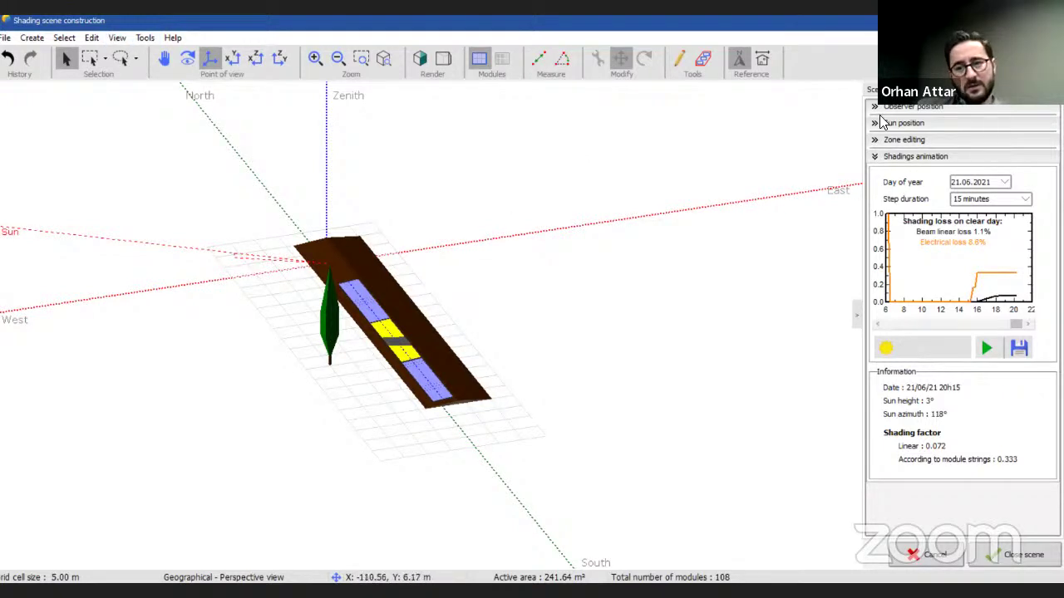
click(871, 90)
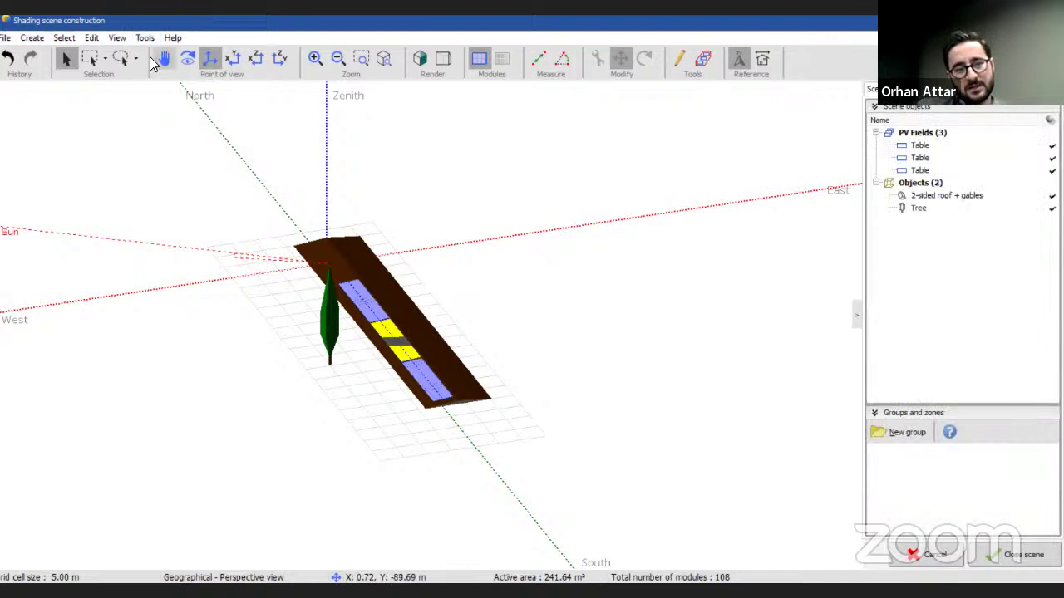
click(116, 40)
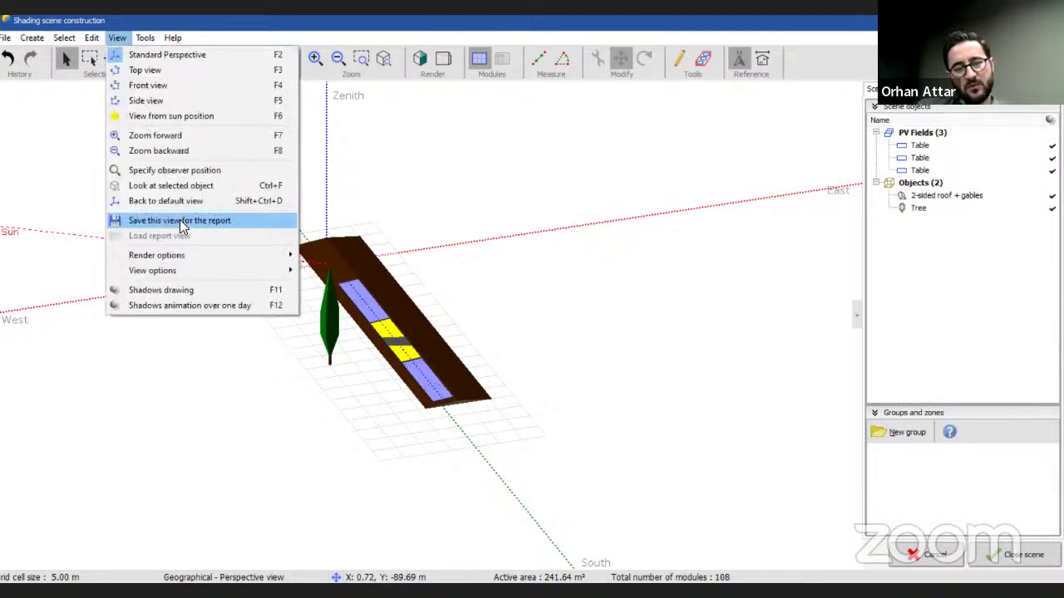
scroll(319, 280, up, 3)
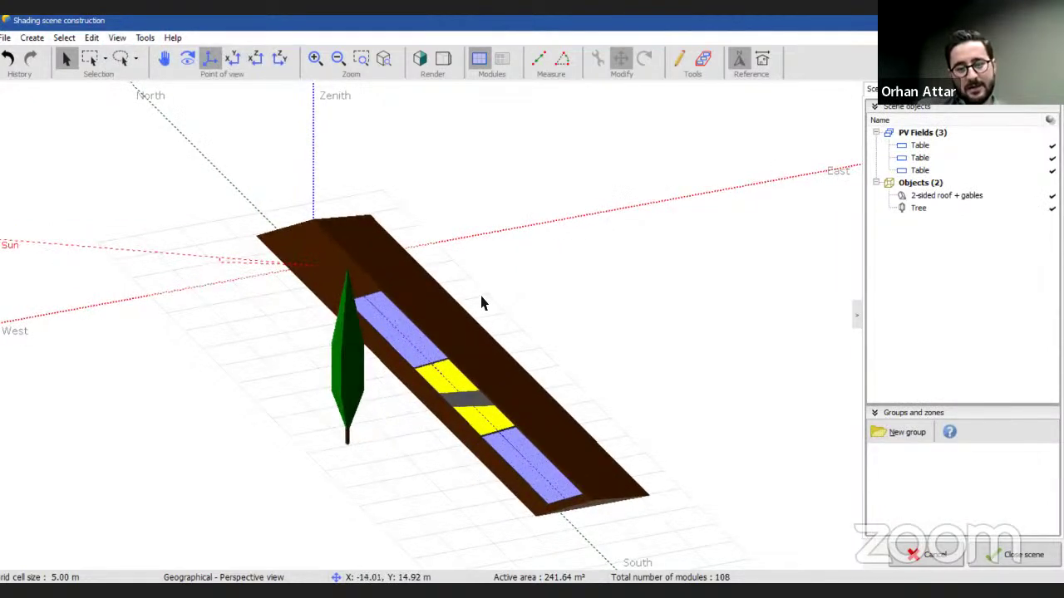
Step: Save the current perspective view of the shading scene for the report
click(118, 41)
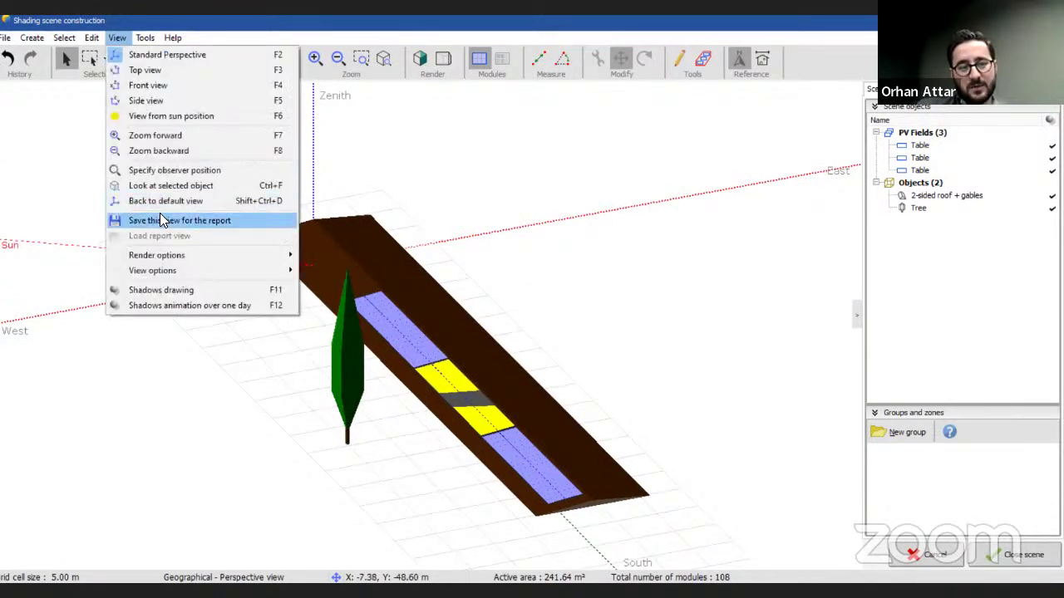
click(162, 220)
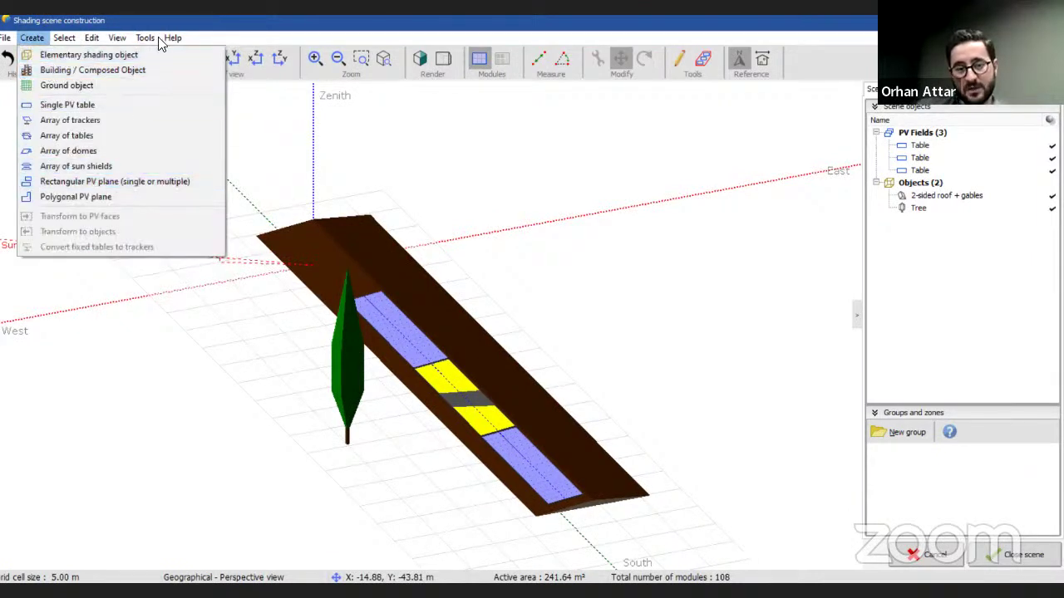
click(522, 227)
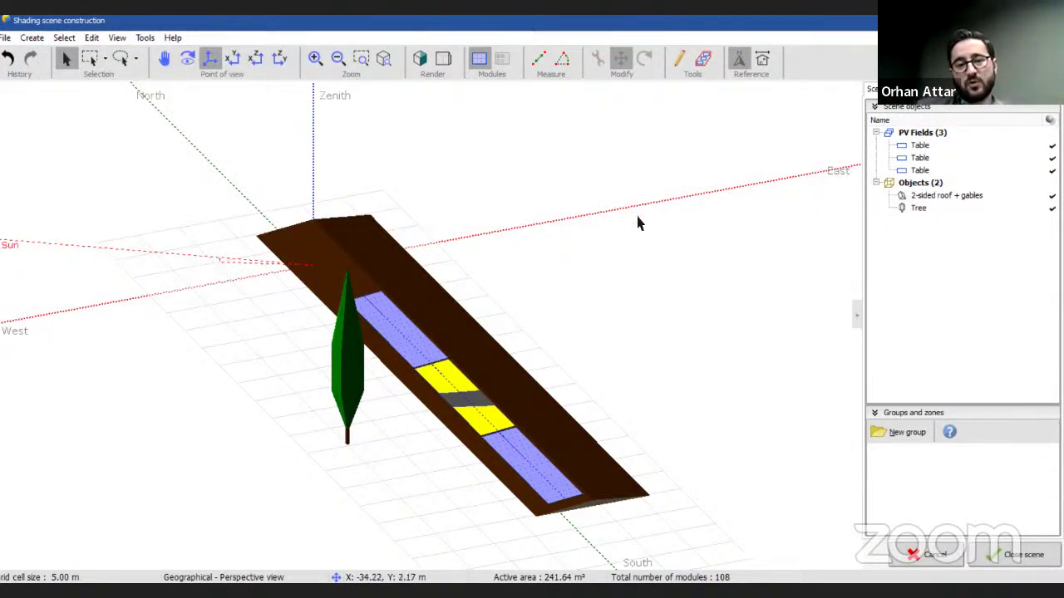
scroll(380, 226, down, 2)
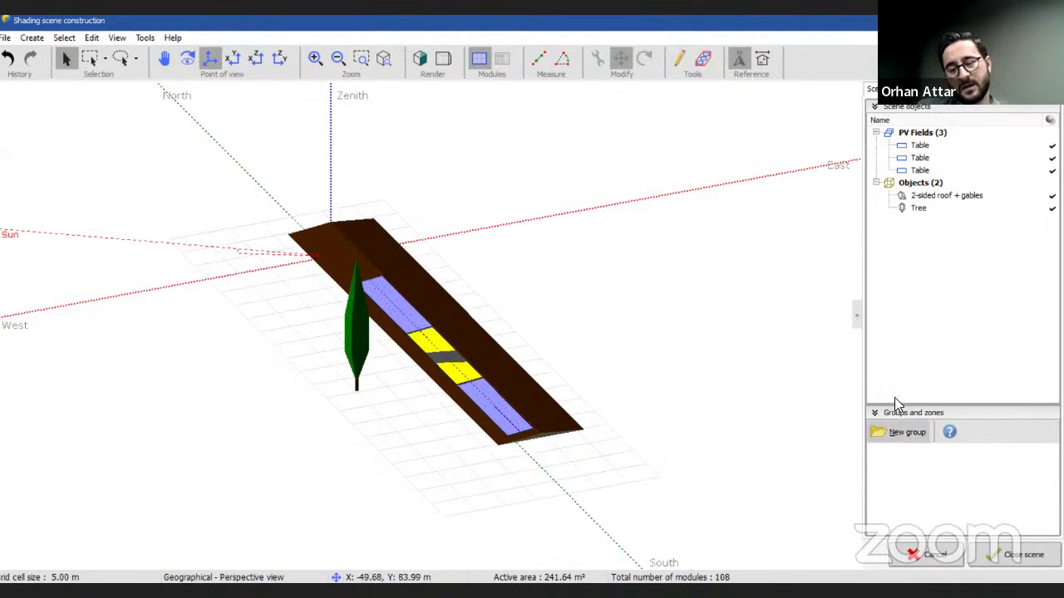
Step: Exit the shading scene without keeping its modifications and cancel the near shadings definition
click(948, 555)
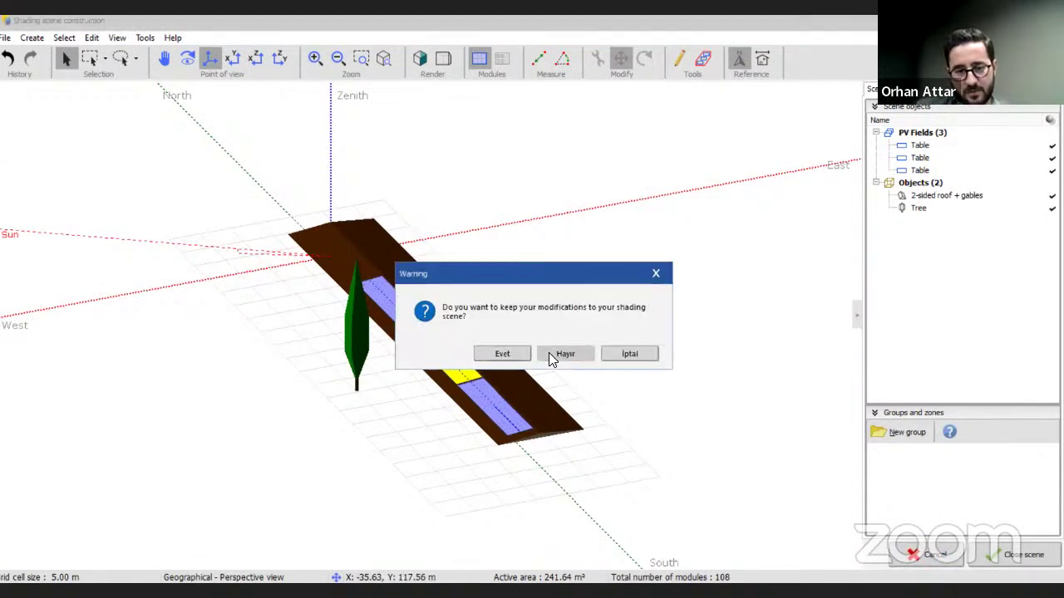
click(549, 354)
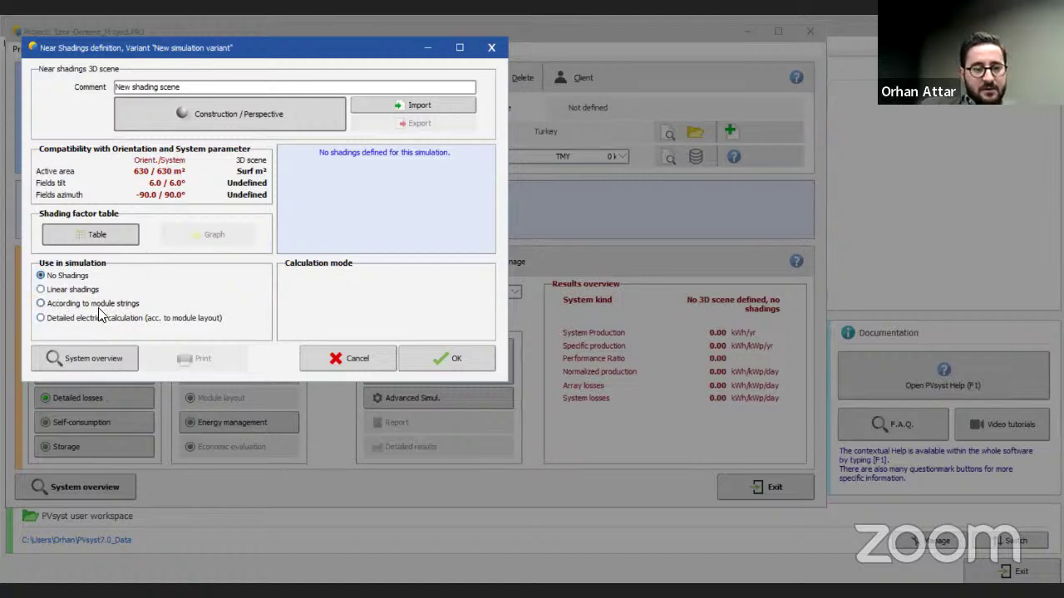
click(358, 358)
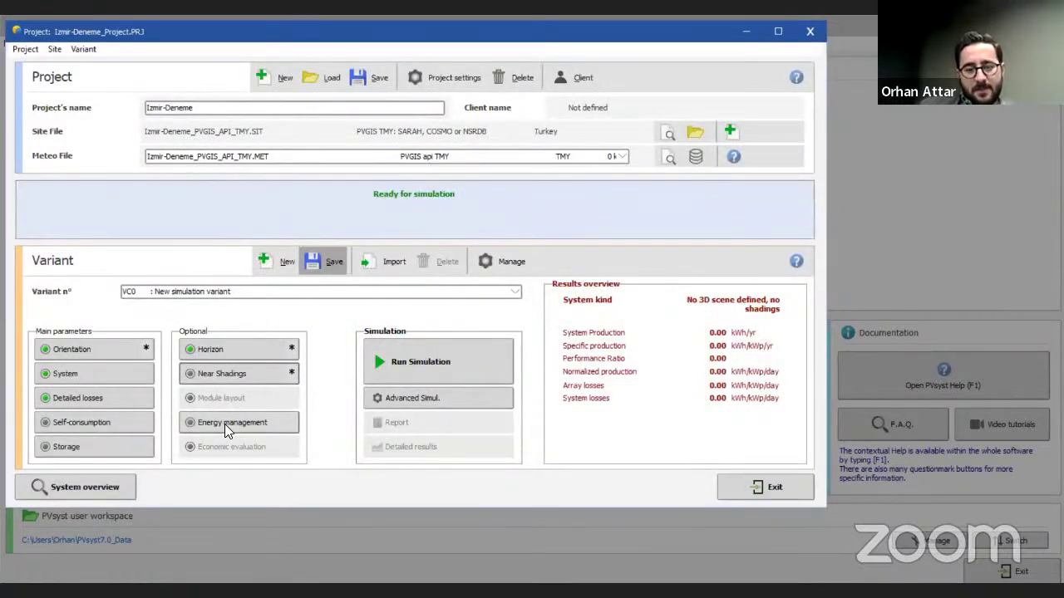
Step: Review the variant's energy management settings, including inverter temperature, grid power limitation and P50-P90 estimation, leaving grid power limitation off
click(225, 424)
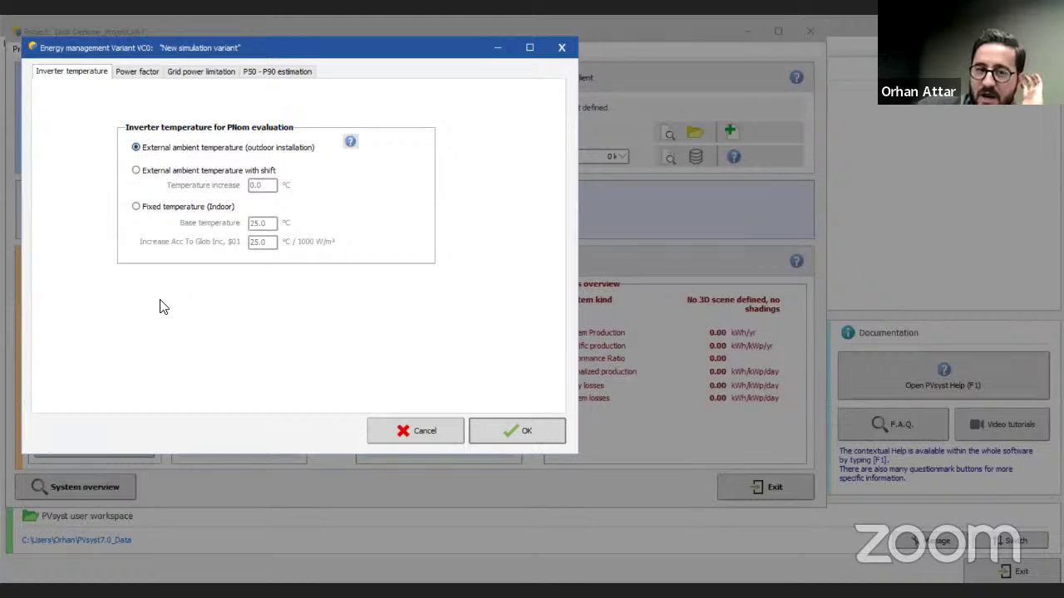
click(200, 75)
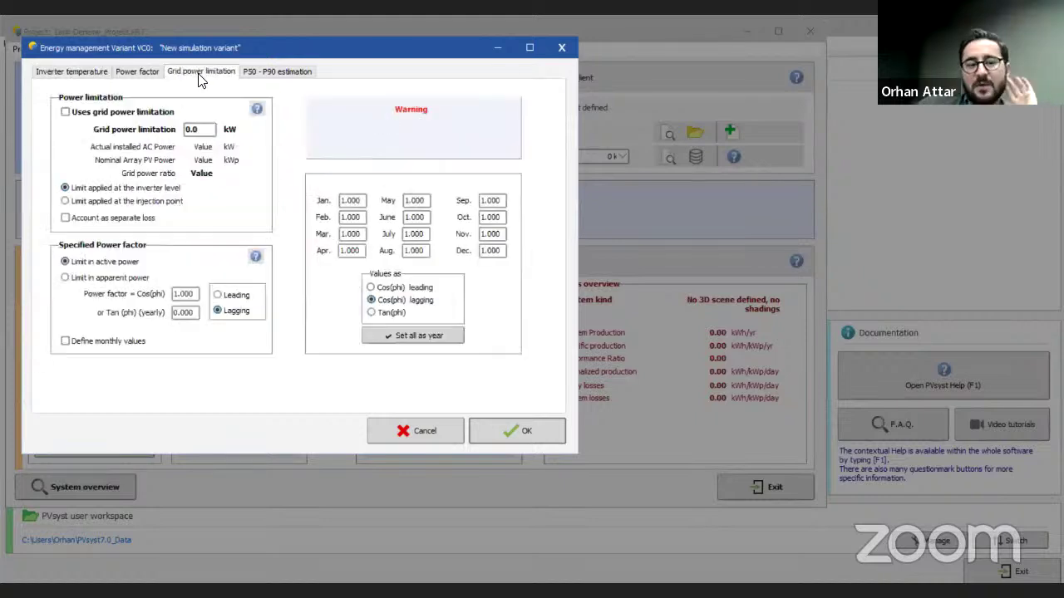
click(130, 113)
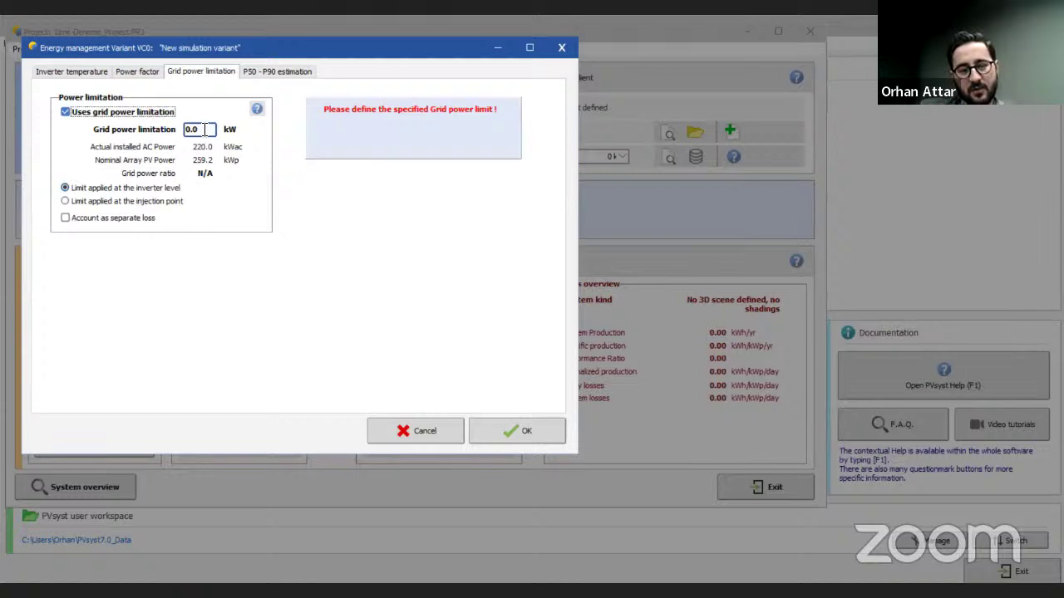
click(66, 112)
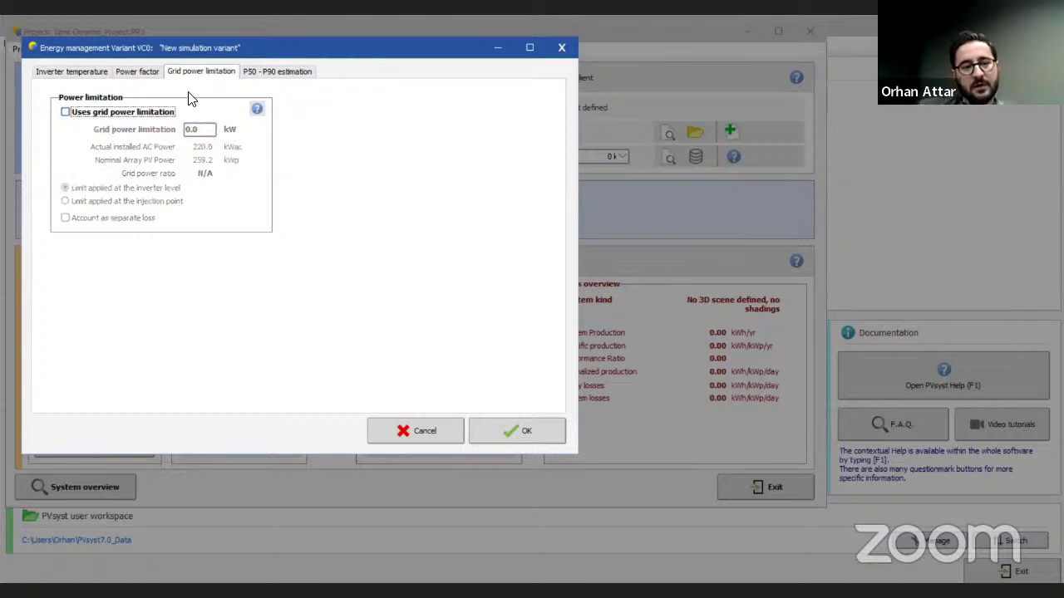
click(154, 71)
click(279, 73)
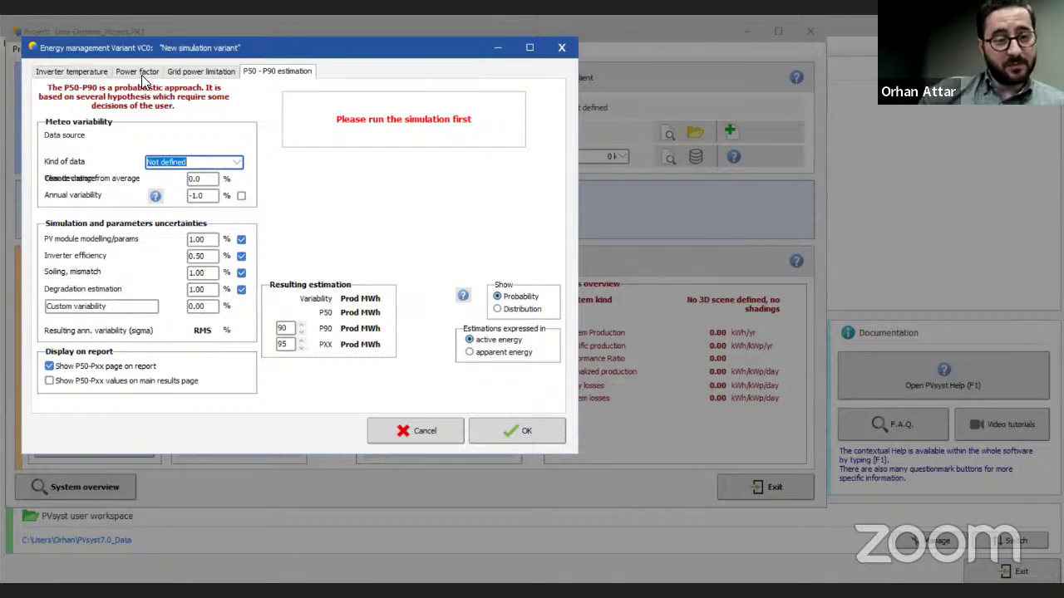
click(97, 72)
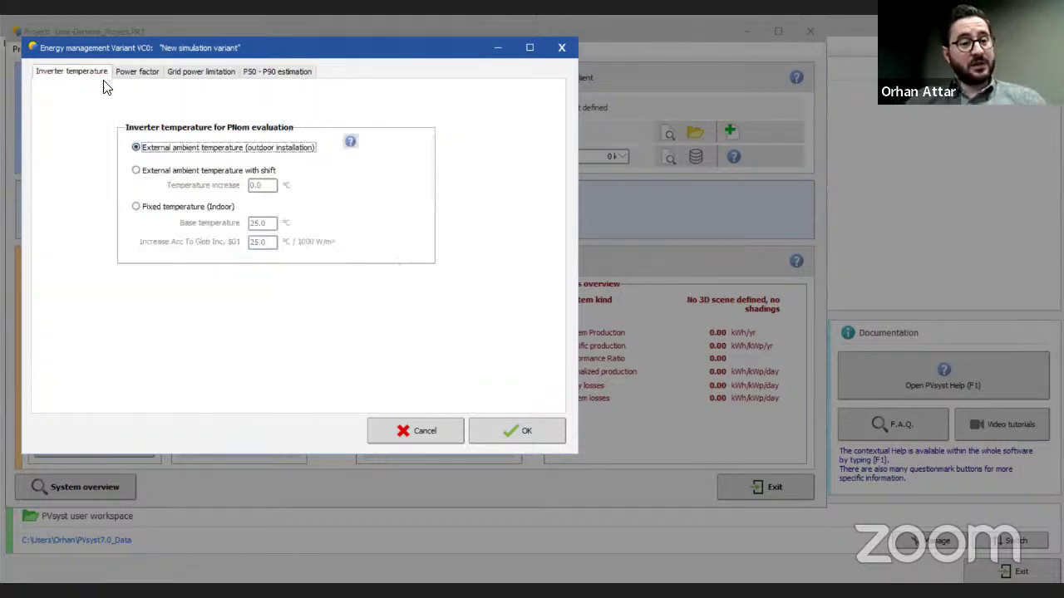
click(502, 429)
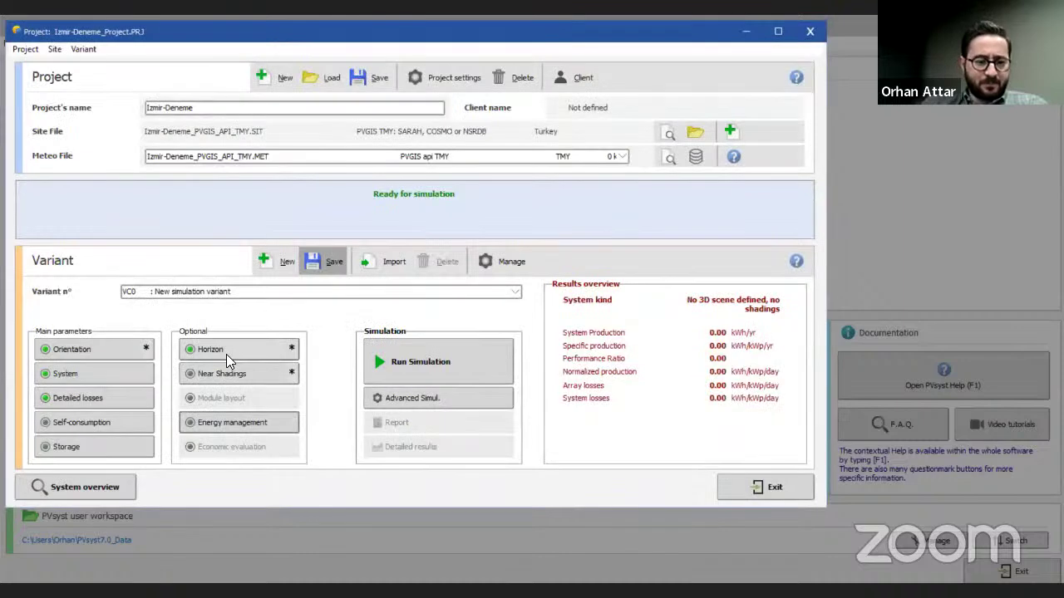
Step: Run the simulation for variant VC0 and open its simulation report
click(438, 357)
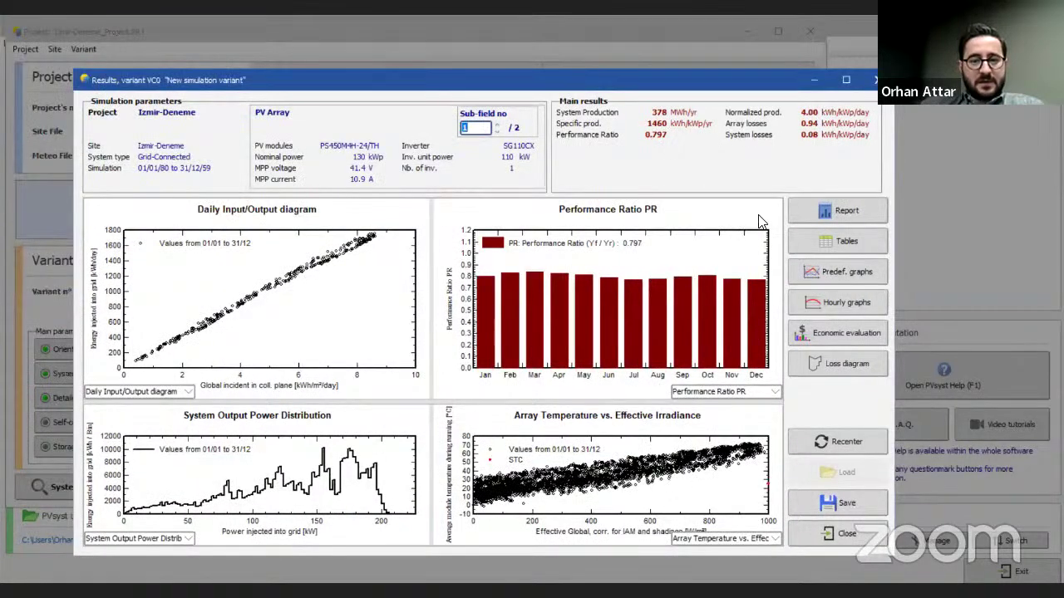
click(825, 213)
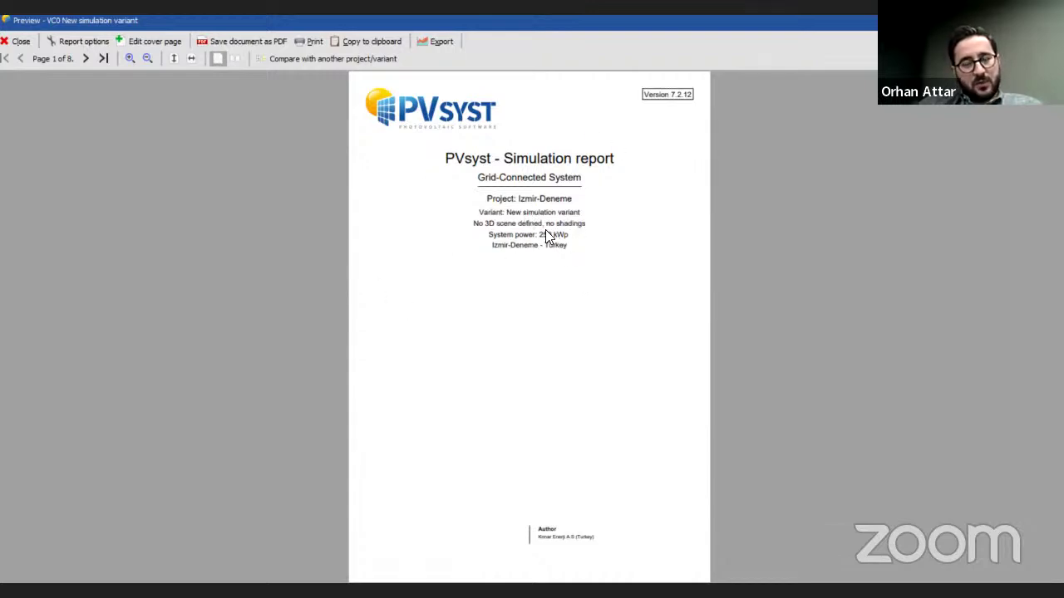
Step: Examine the report's project, system and results summaries and the PV array characteristics of both sub-arrays
scroll(545, 235, down, 1)
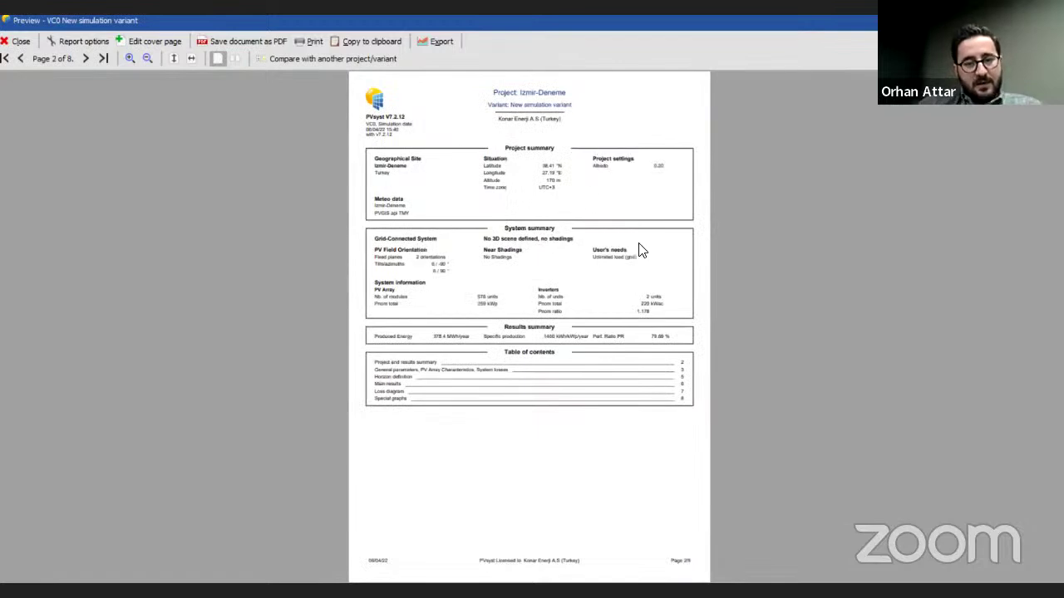
scroll(500, 307, up, 2)
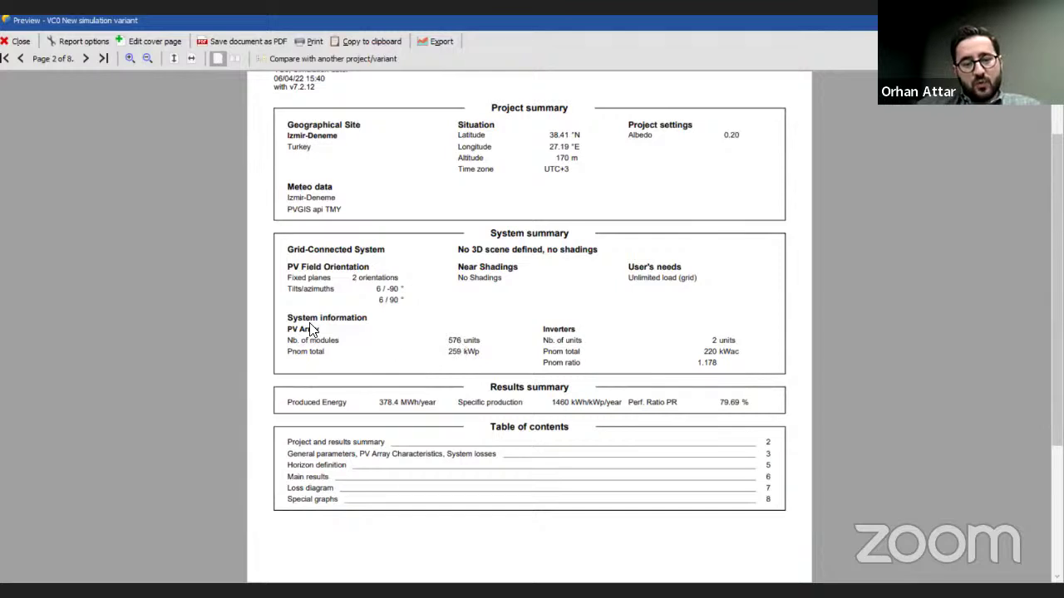
scroll(689, 335, down, 2)
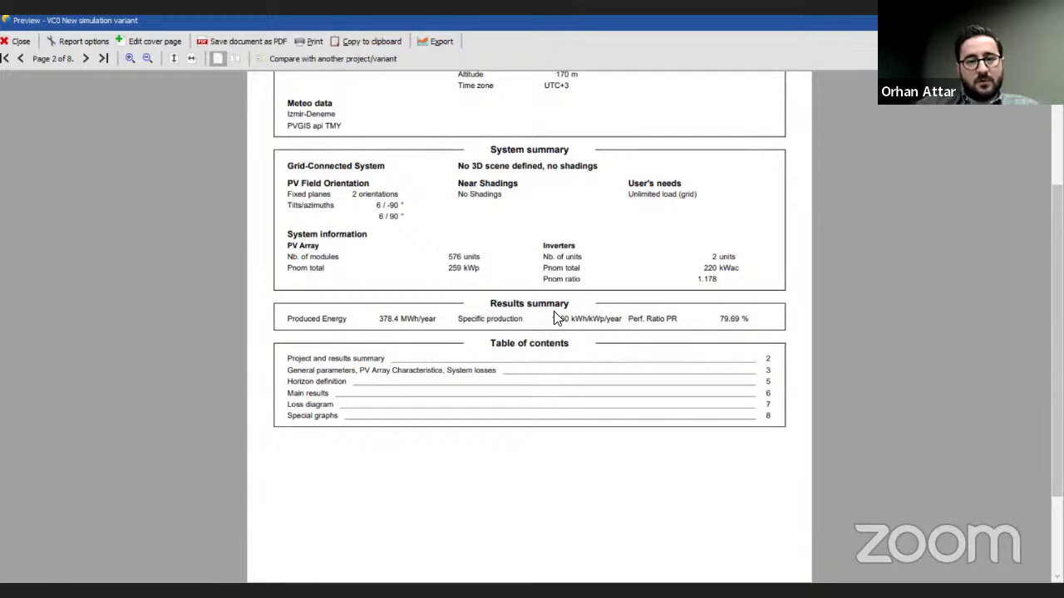
scroll(555, 320, down, 3)
scroll(544, 307, down, 2)
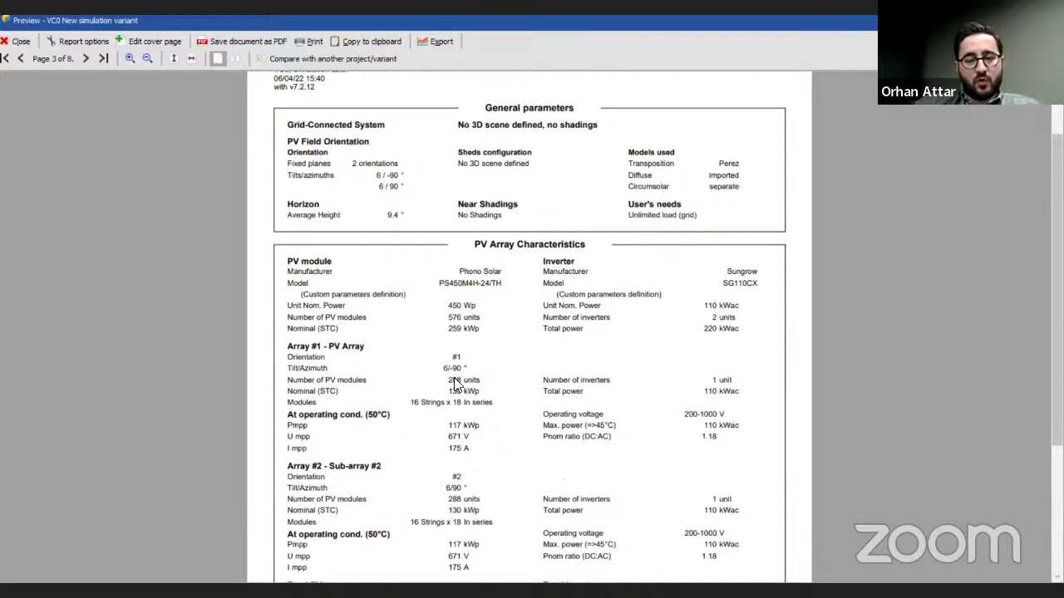
scroll(460, 384, down, 4)
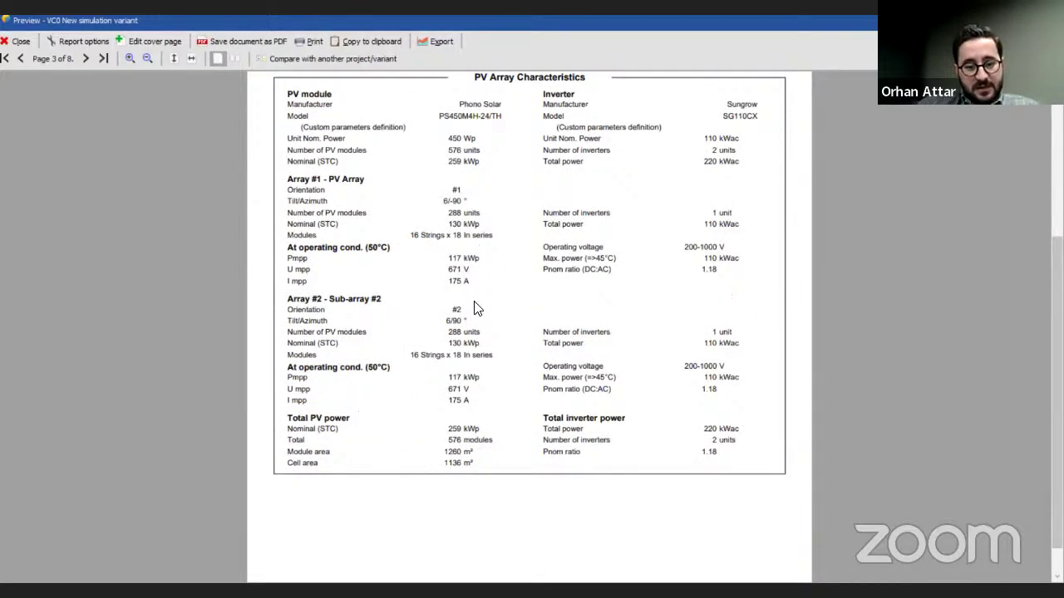
Step: Examine the report's array and AC wiring losses, horizon profile and sun path diagrams for both orientations
scroll(475, 306, down, 10)
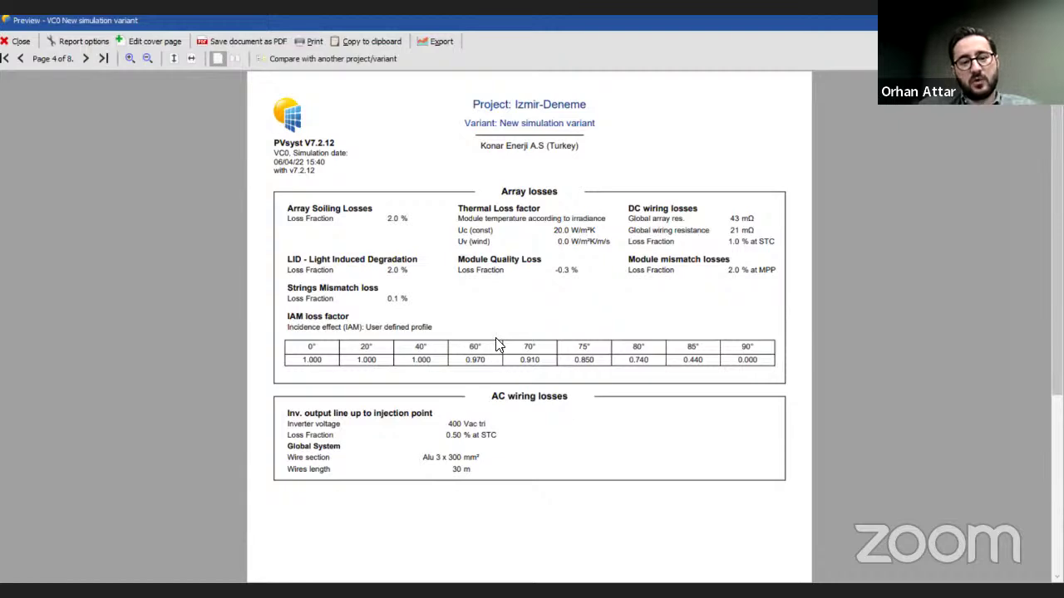
scroll(494, 349, down, 10)
scroll(494, 350, down, 2)
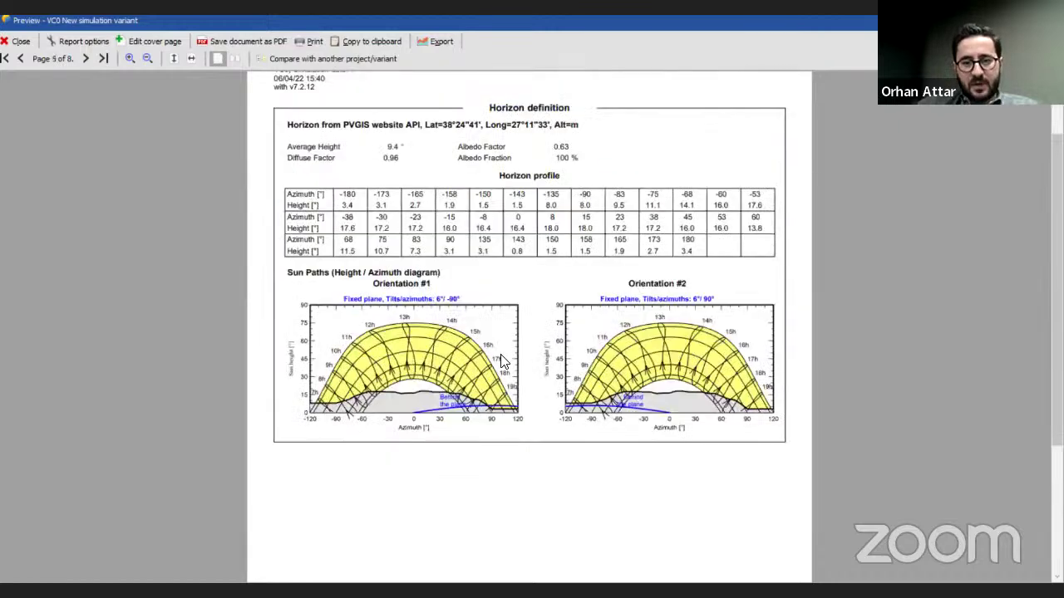
scroll(553, 283, up, 2)
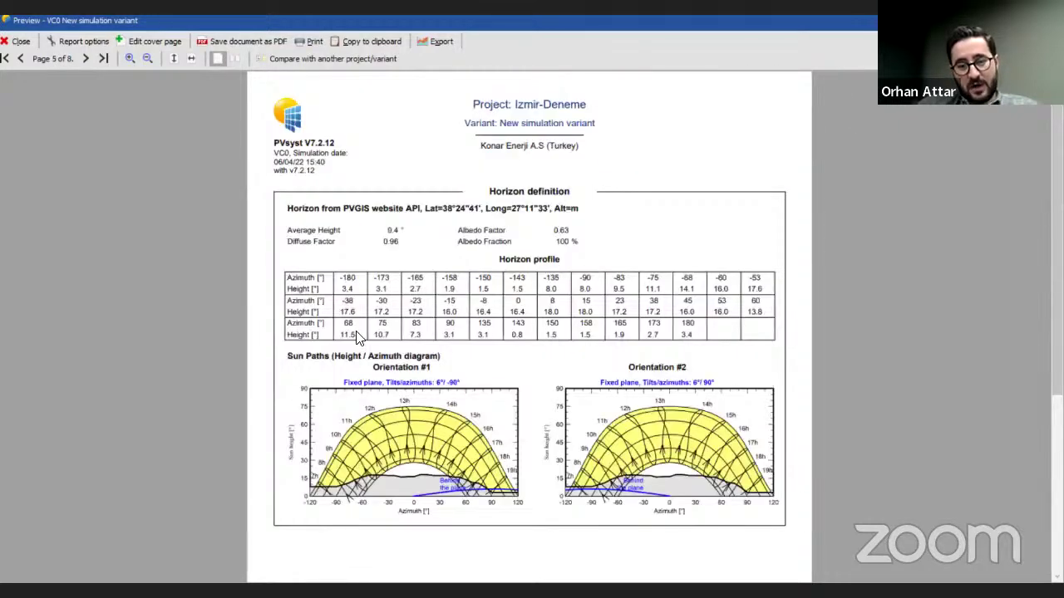
scroll(420, 354, down, 2)
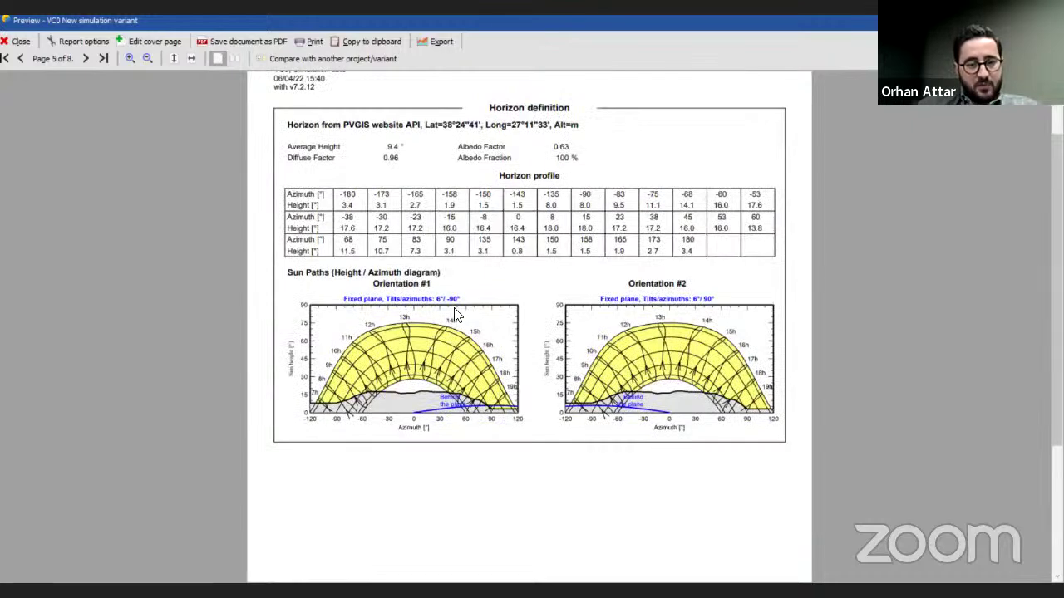
scroll(434, 396, down, 10)
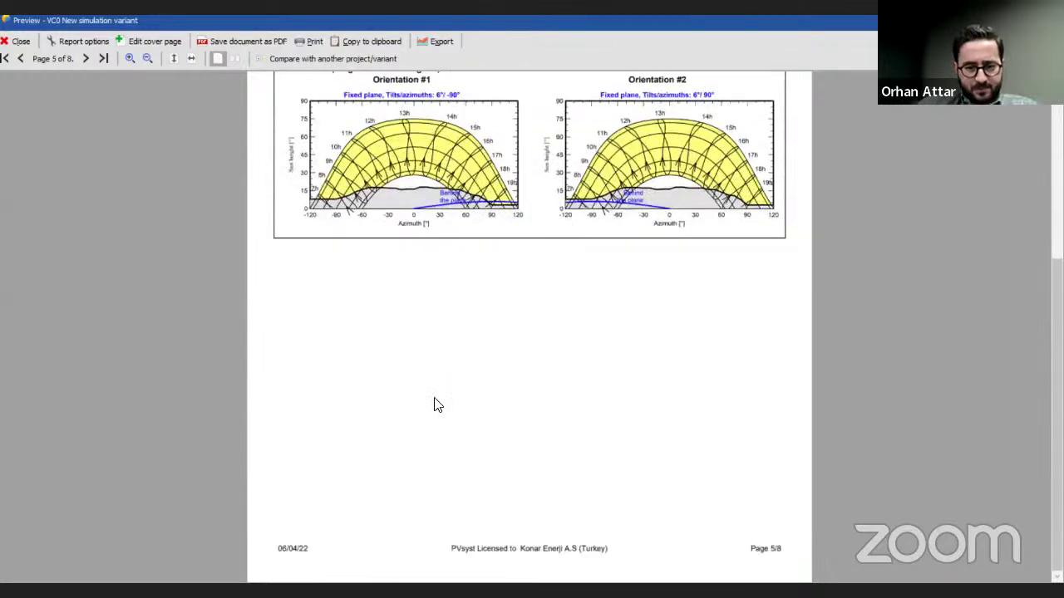
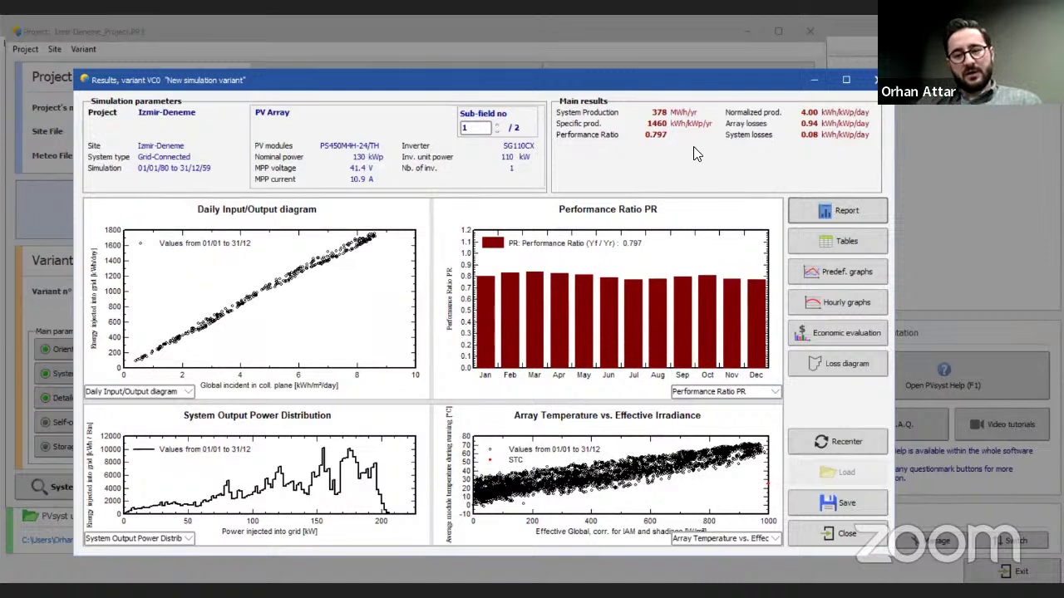
Step: Close the simulation results and save the simulation variant
click(836, 532)
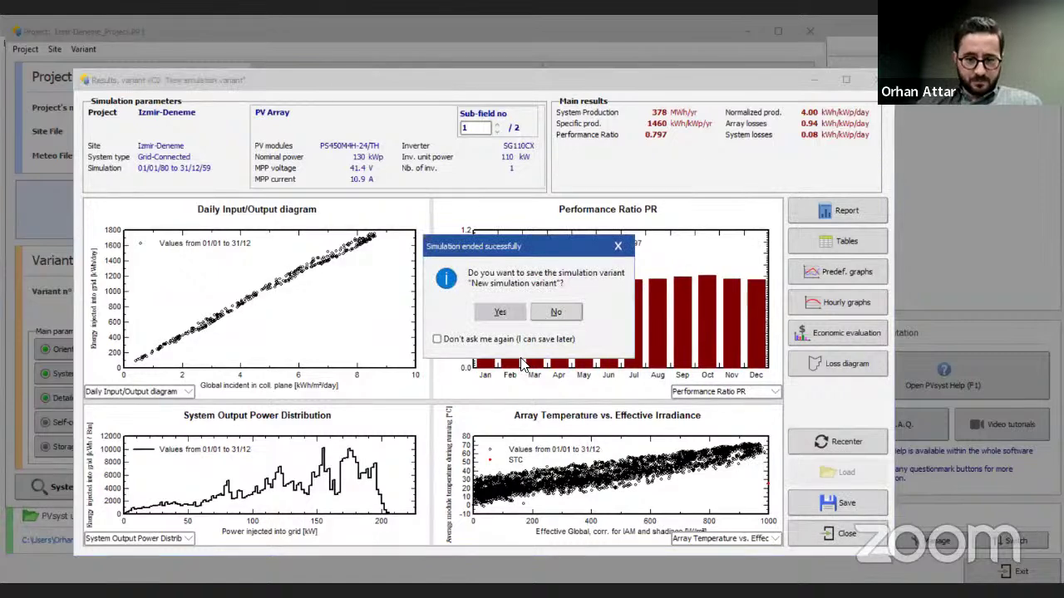
click(500, 312)
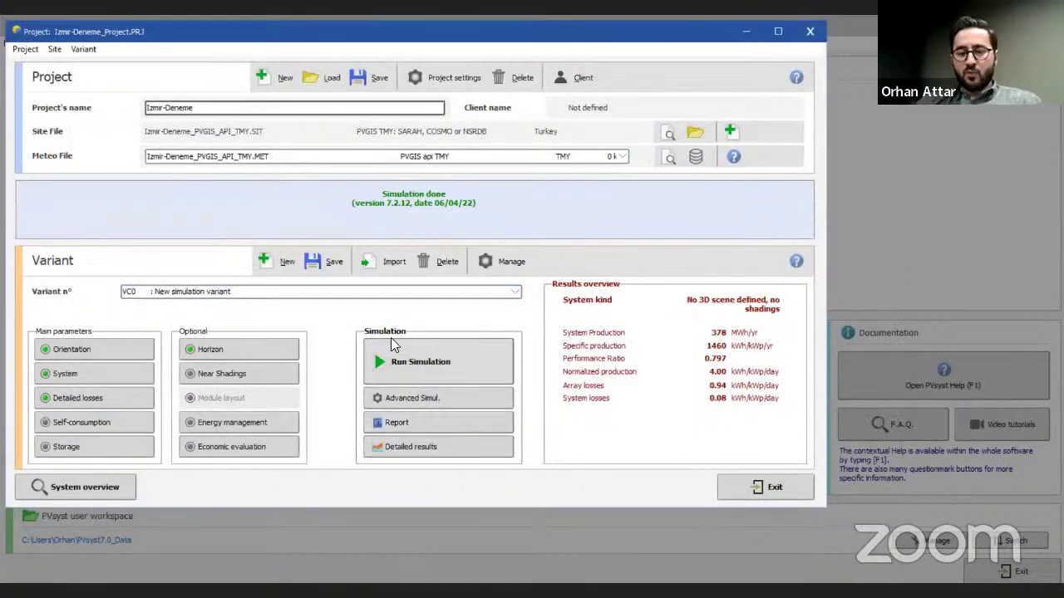
Step: In the advanced simulation's output file definition, deselect all variables in the IncColl, Array, System and NormFac groups
click(433, 401)
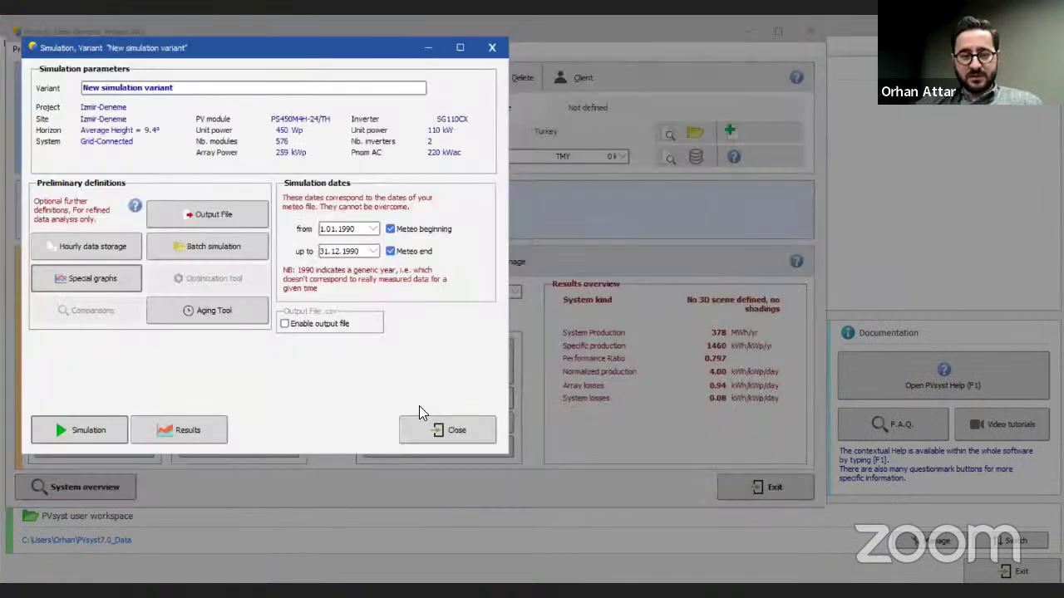
click(223, 214)
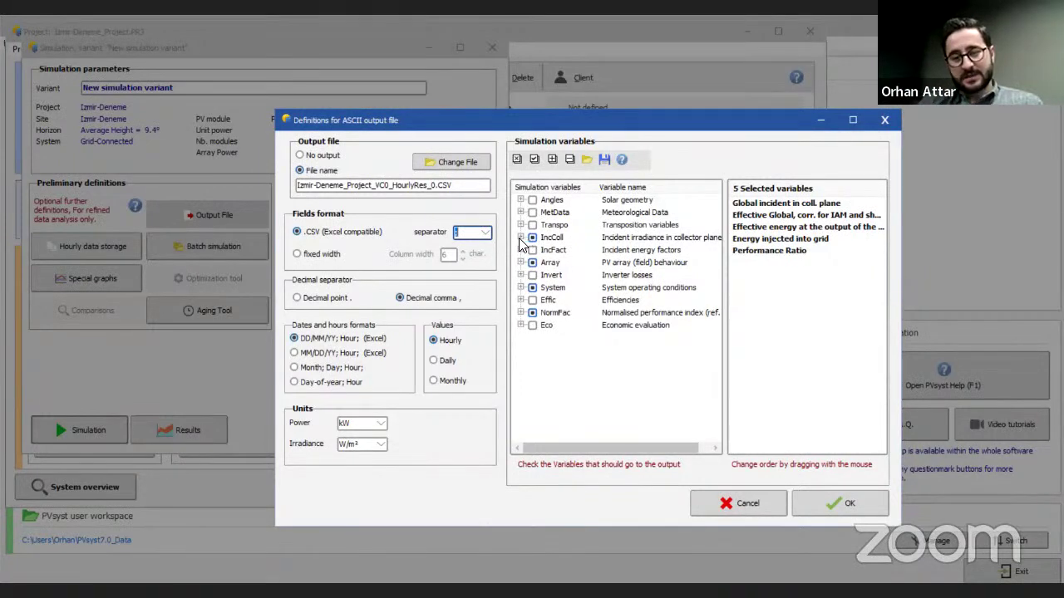
click(521, 238)
click(521, 200)
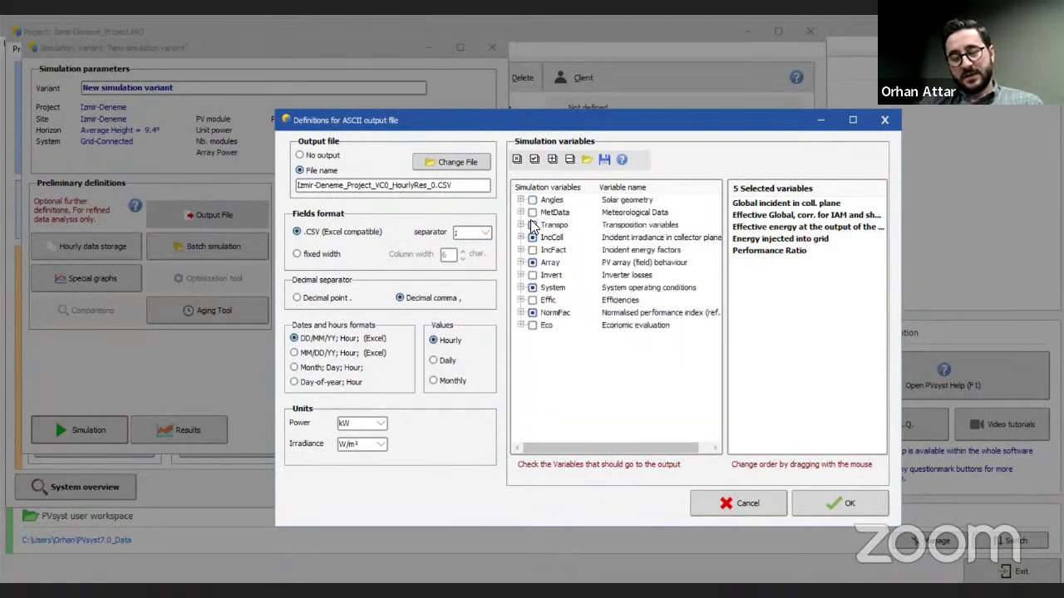
click(533, 237)
click(533, 238)
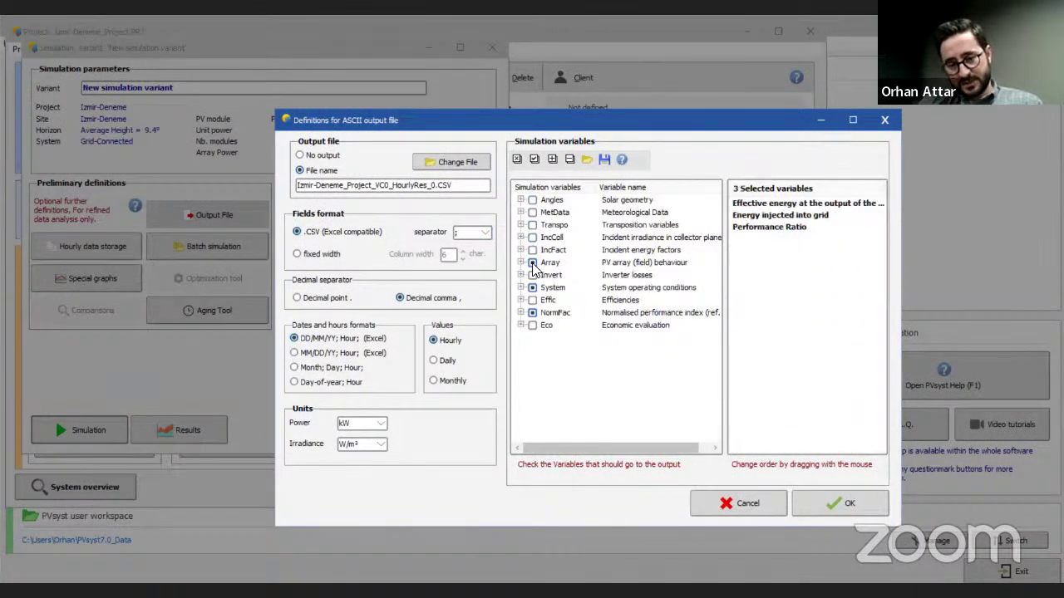
click(533, 262)
click(533, 263)
click(532, 288)
click(532, 288)
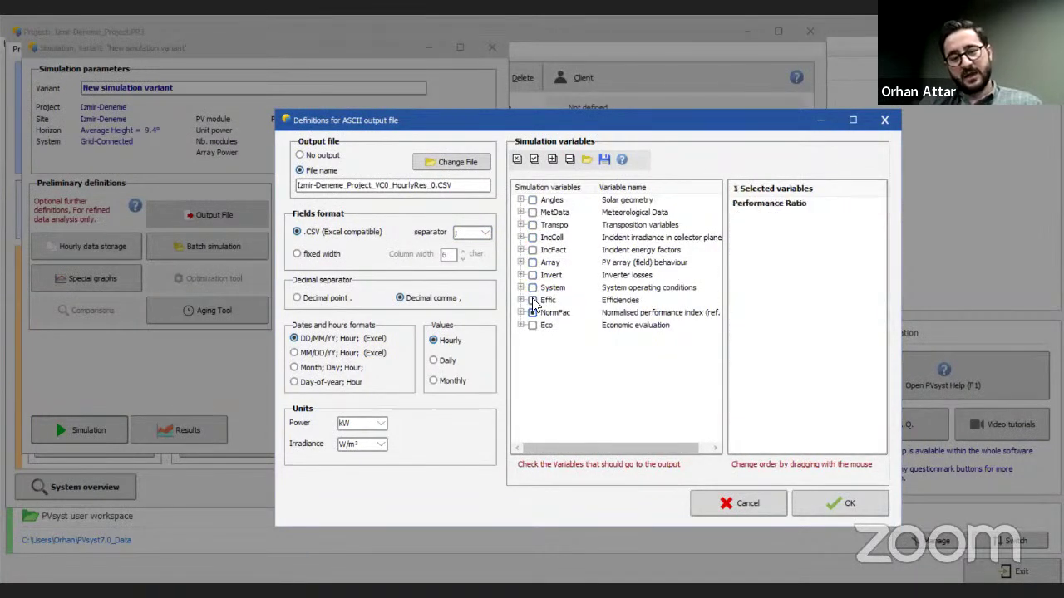
click(533, 313)
click(533, 312)
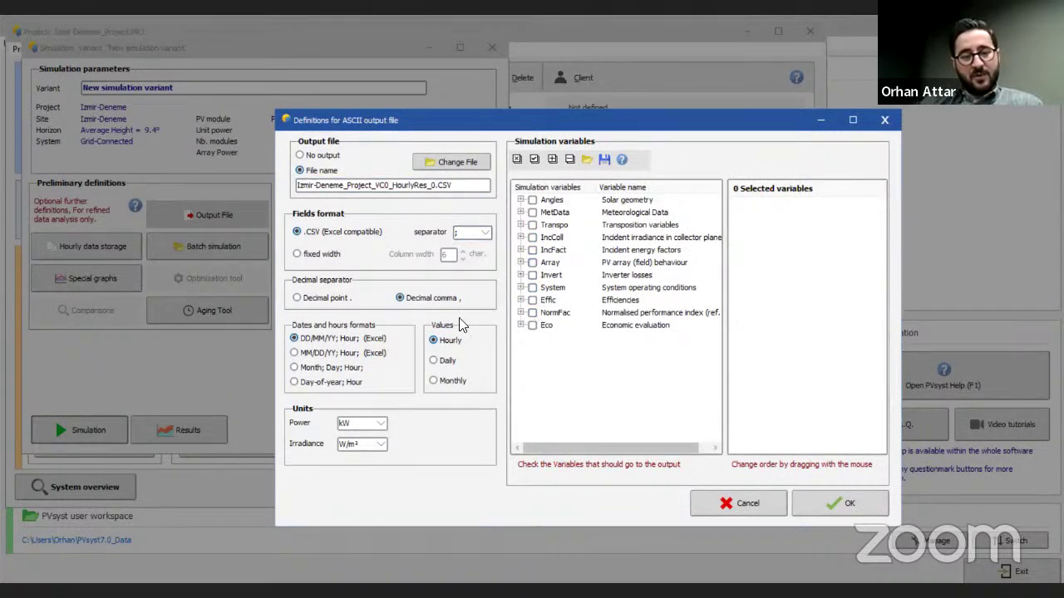
click(447, 362)
click(445, 383)
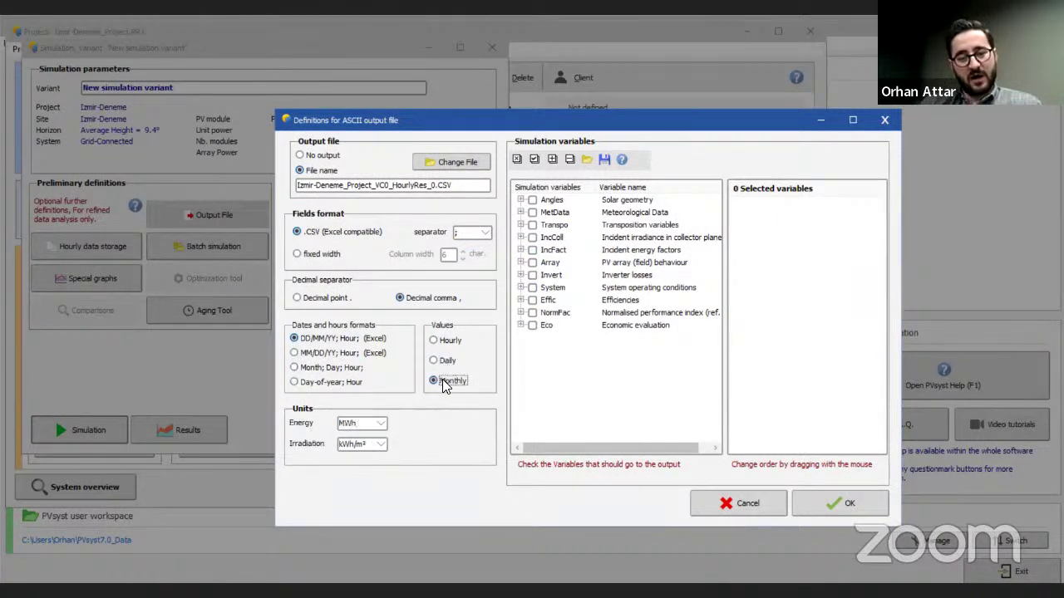
click(438, 341)
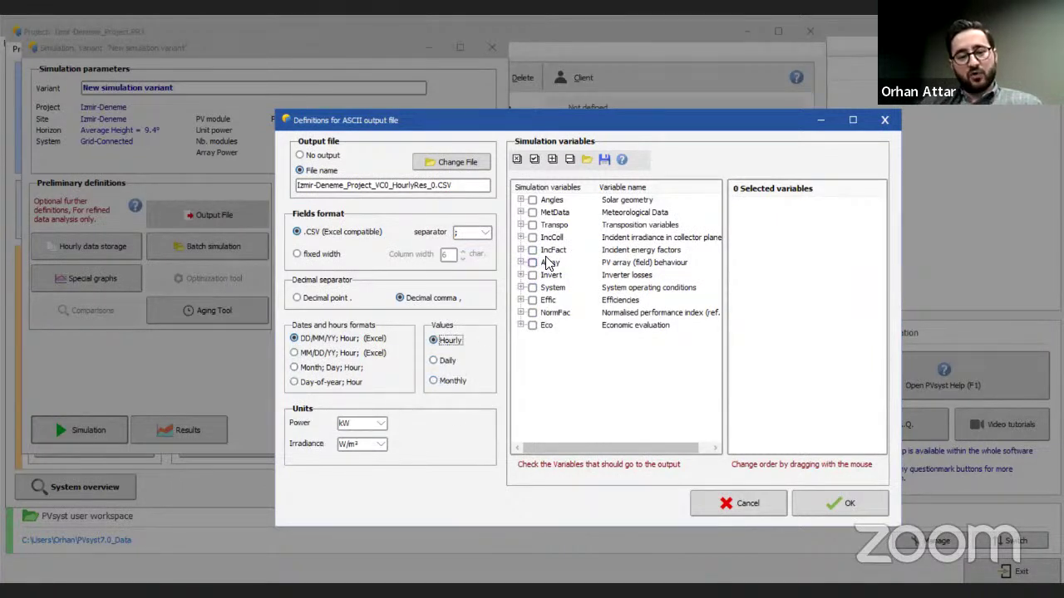
Step: Add the E_Grid variable (energy injected into grid) from the System group to the output file
click(520, 287)
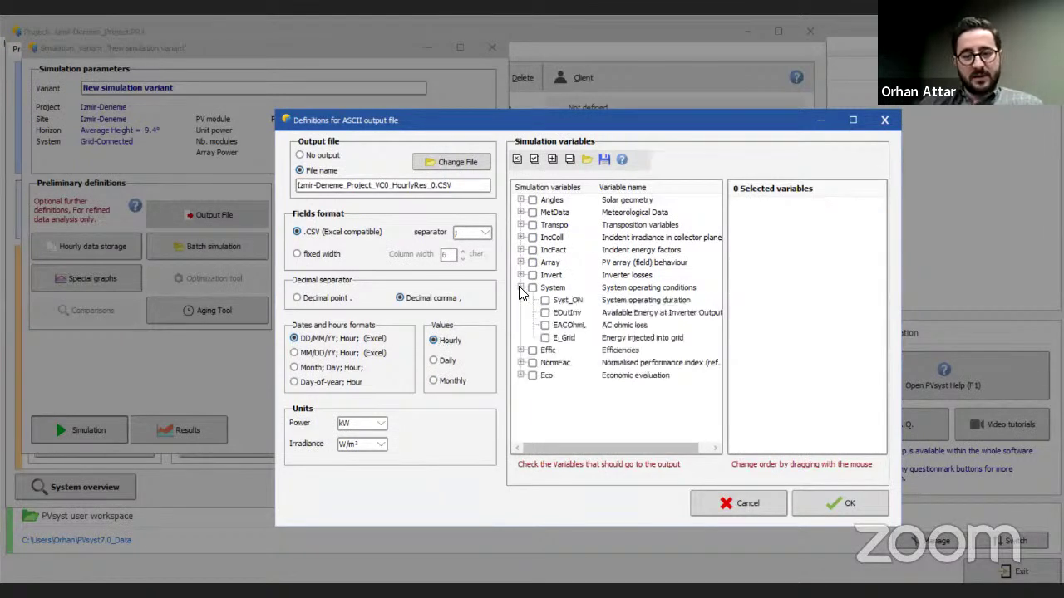
click(545, 338)
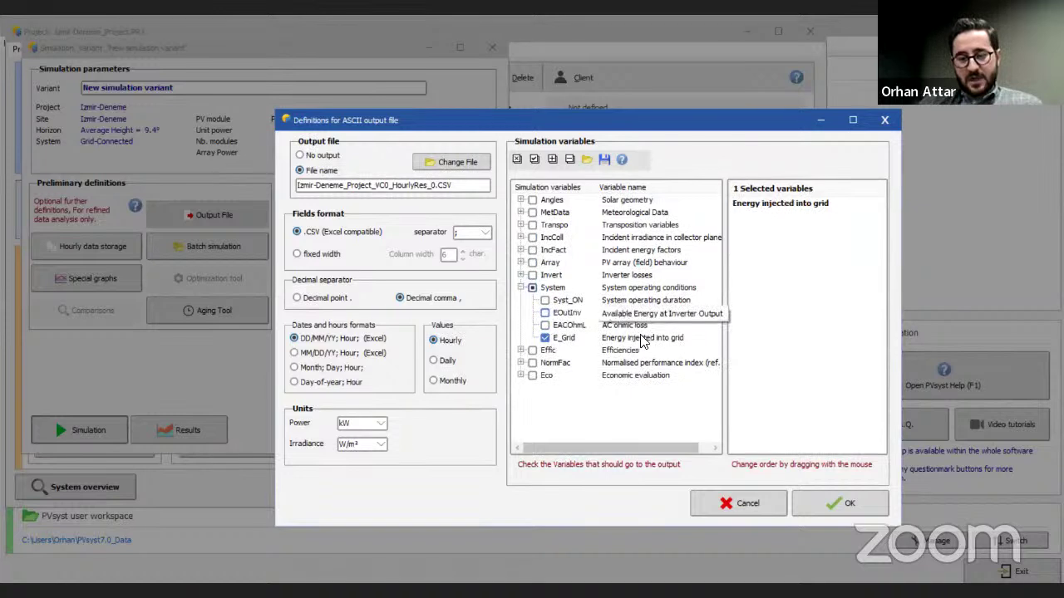
click(521, 289)
Step: Look through the Array group's available output variables, including its loss, energy and temperature variables
click(521, 262)
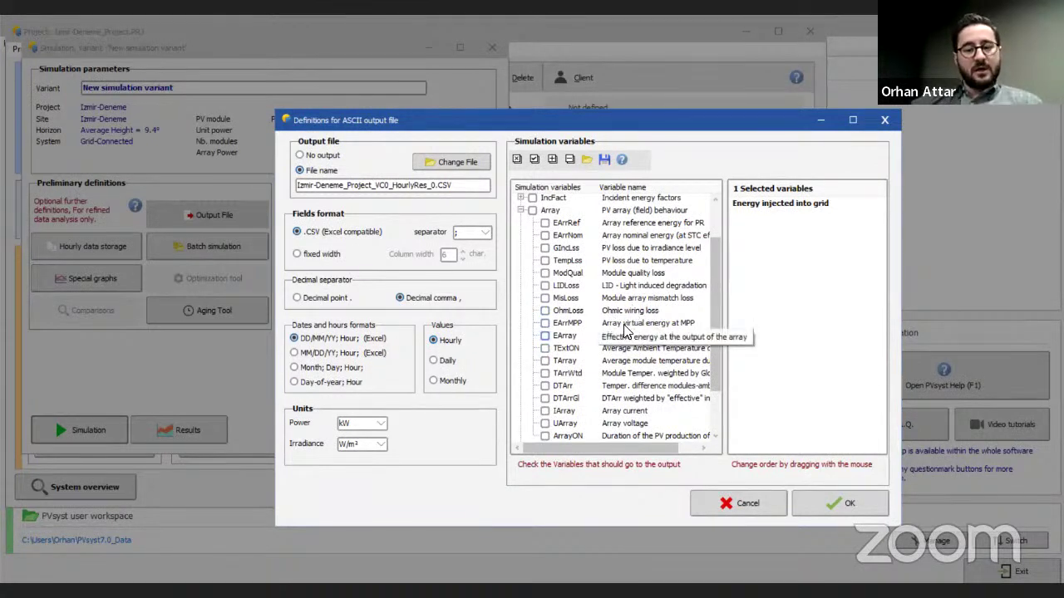
scroll(625, 331, down, 1)
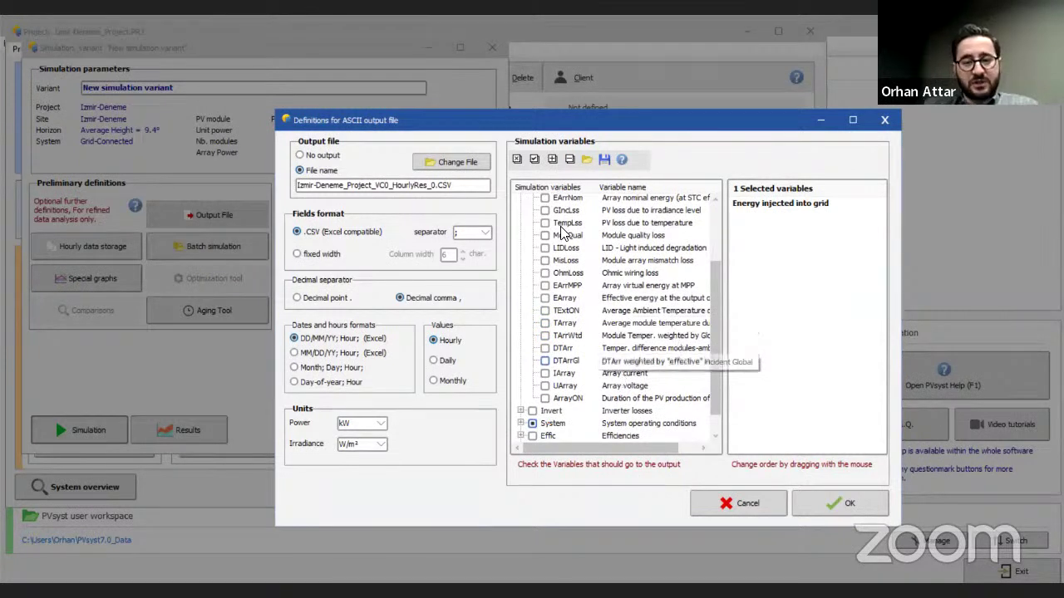
click(525, 214)
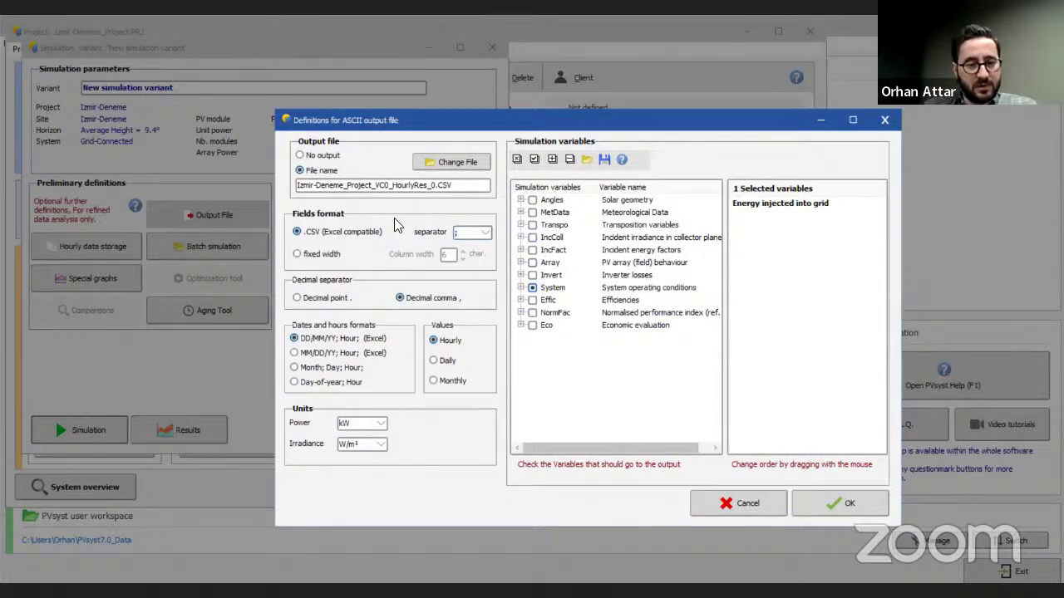
Step: Save the output file to the desktop as Izmir-Deneme_Project_VC0_HourlyRes_0.CSV and confirm the output file definition
click(433, 162)
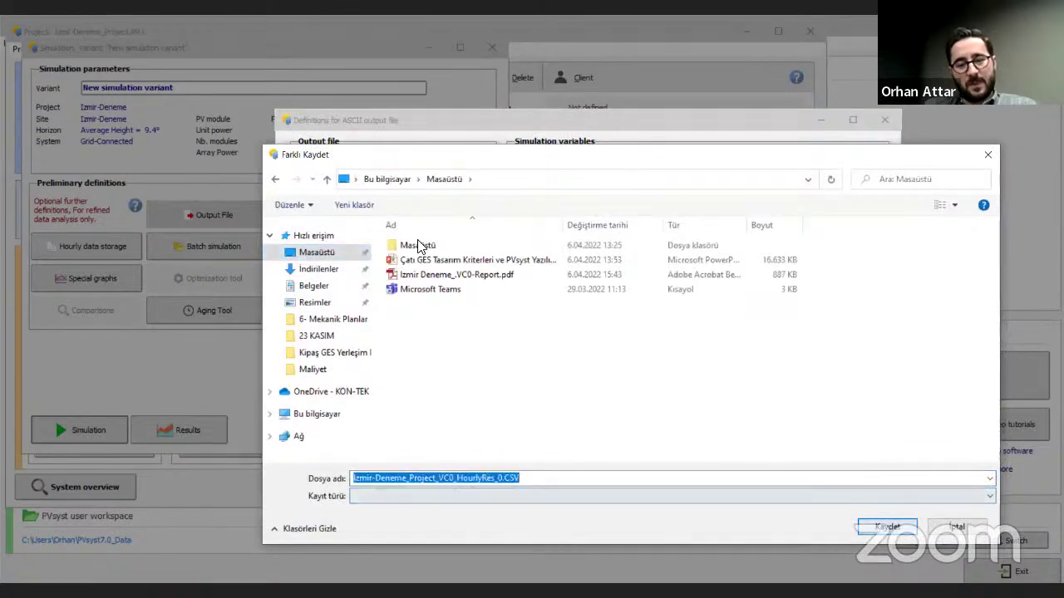
key(Return)
click(831, 504)
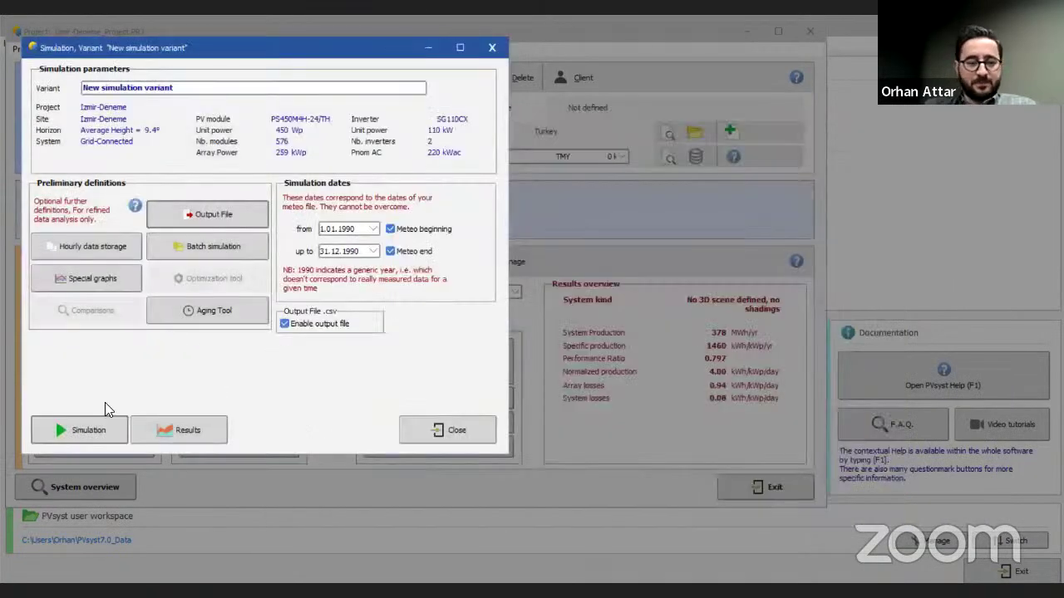
Step: Run the already computed variant's simulation again to generate the hourly CSV file
click(55, 418)
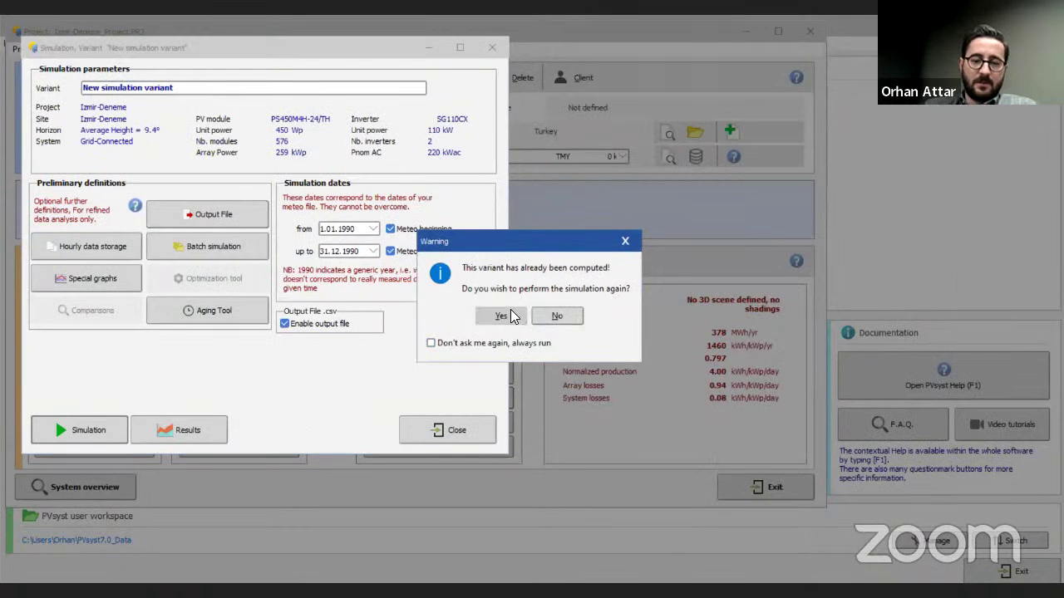
click(507, 316)
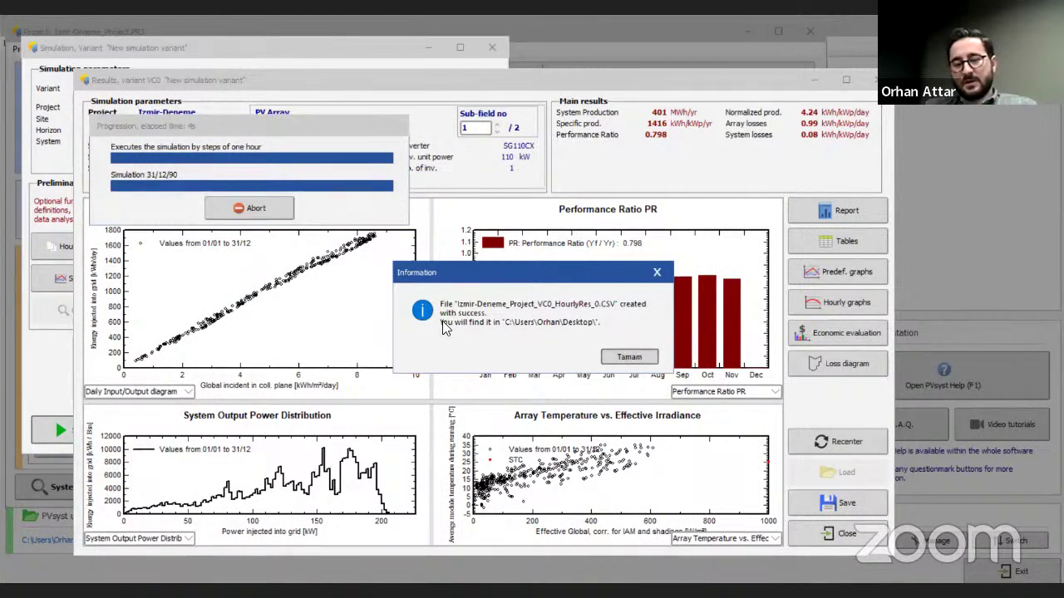
click(635, 359)
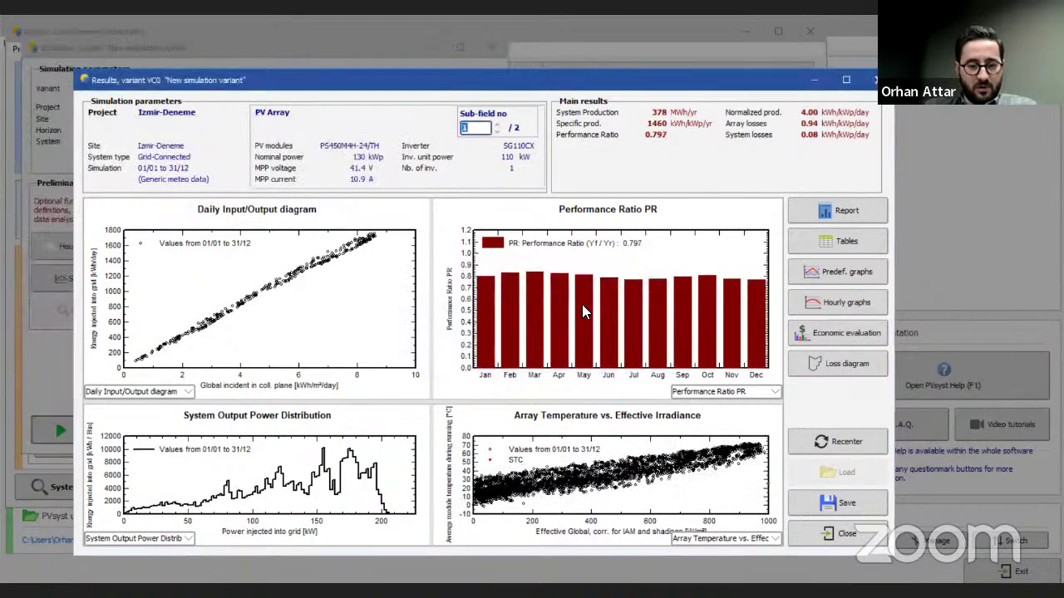
Step: Close the simulation results and save the variant under its existing name, New simulation variant
click(844, 539)
click(499, 312)
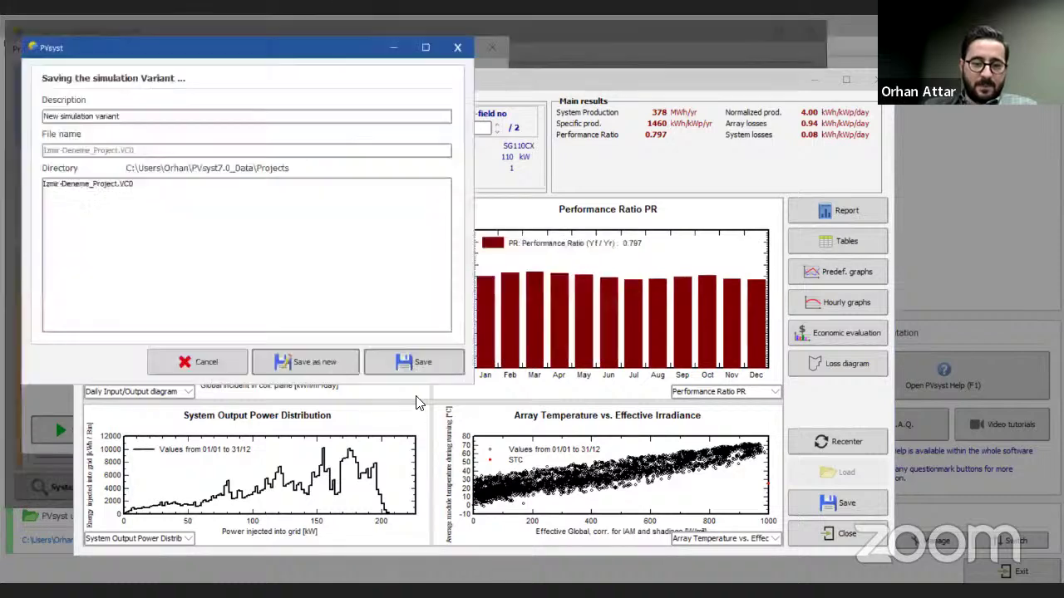
click(418, 362)
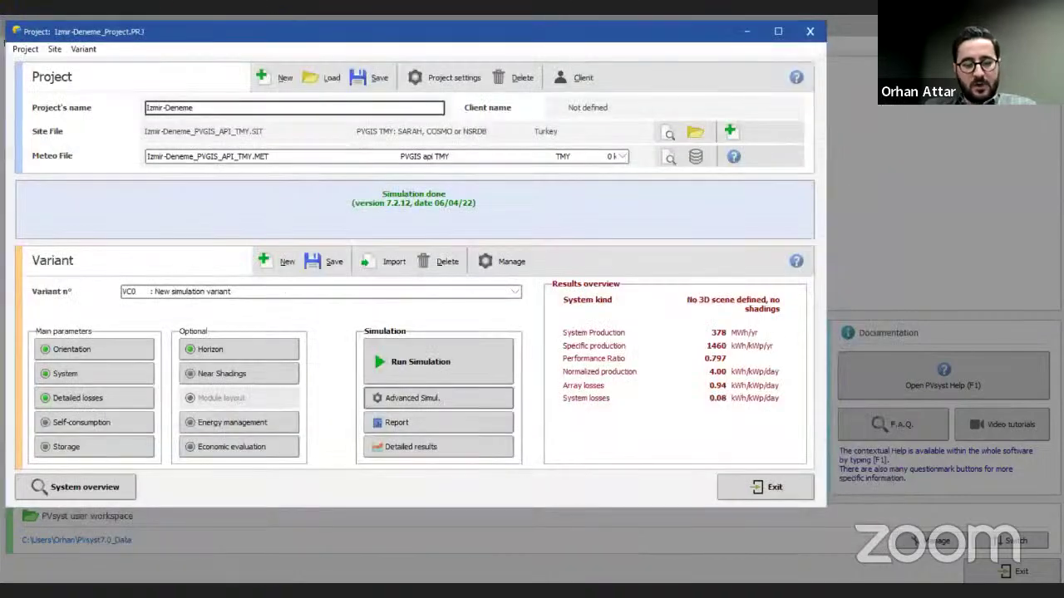
click(863, 280)
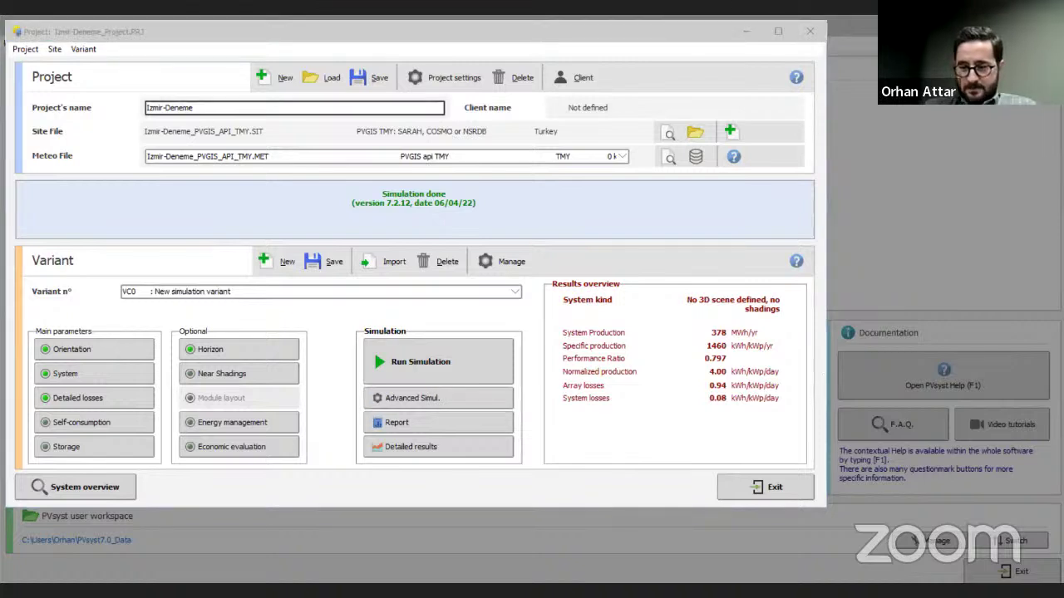
Step: Save the variant once more from the project window and reselect VC0 as the active variant
click(311, 492)
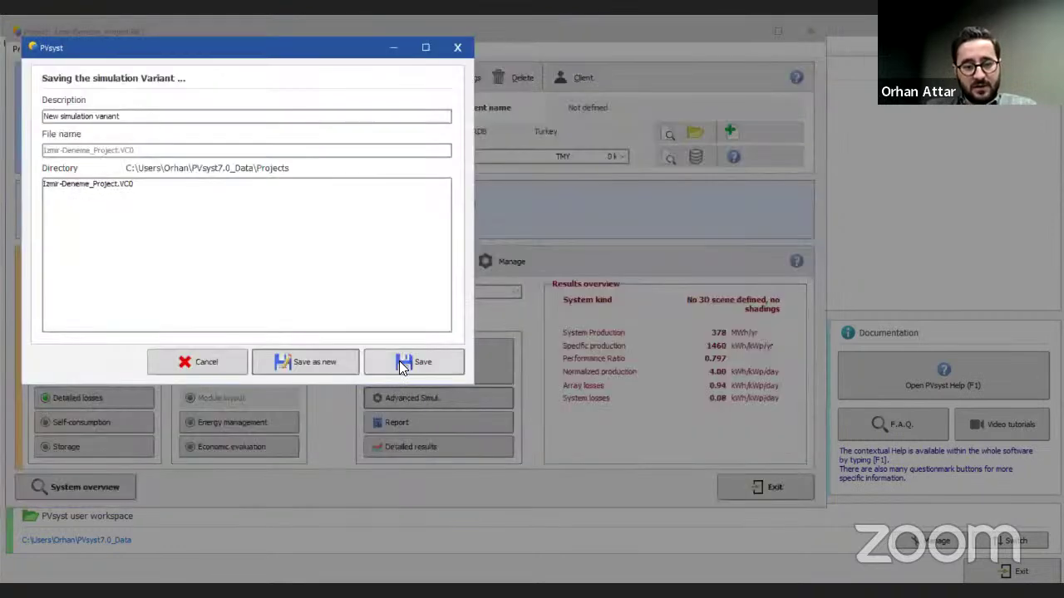
click(399, 361)
click(515, 295)
click(513, 304)
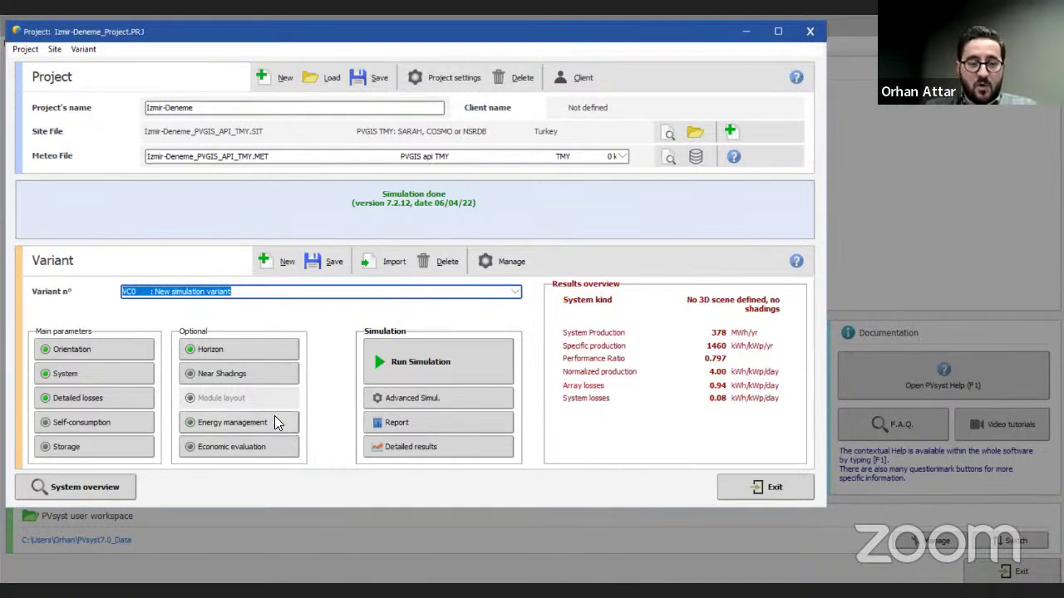
Step: Examine the installation cost categories in the economic evaluation, then leave it without making changes
click(243, 450)
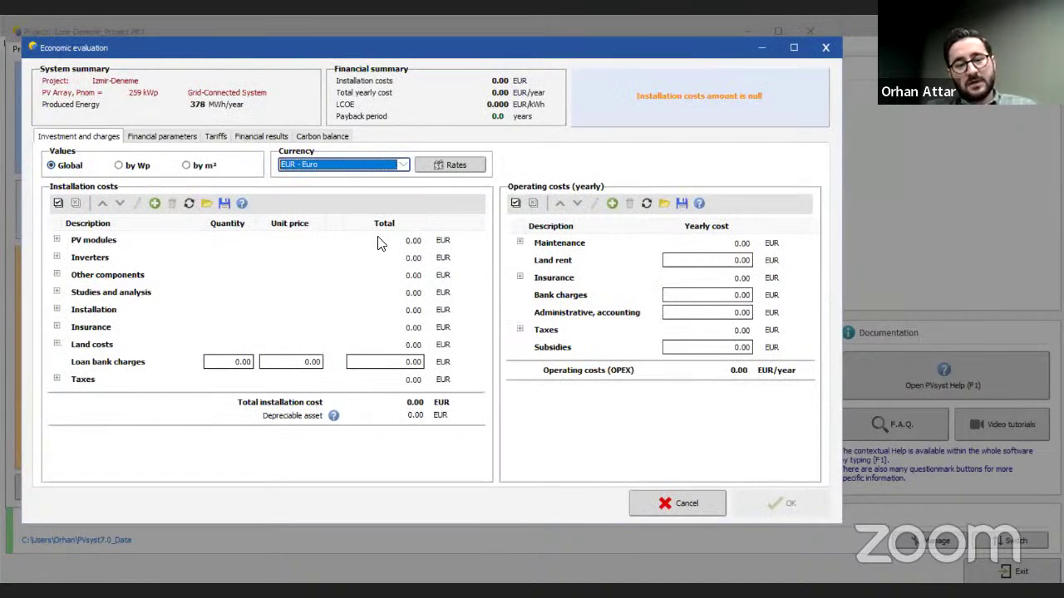
click(409, 241)
click(233, 259)
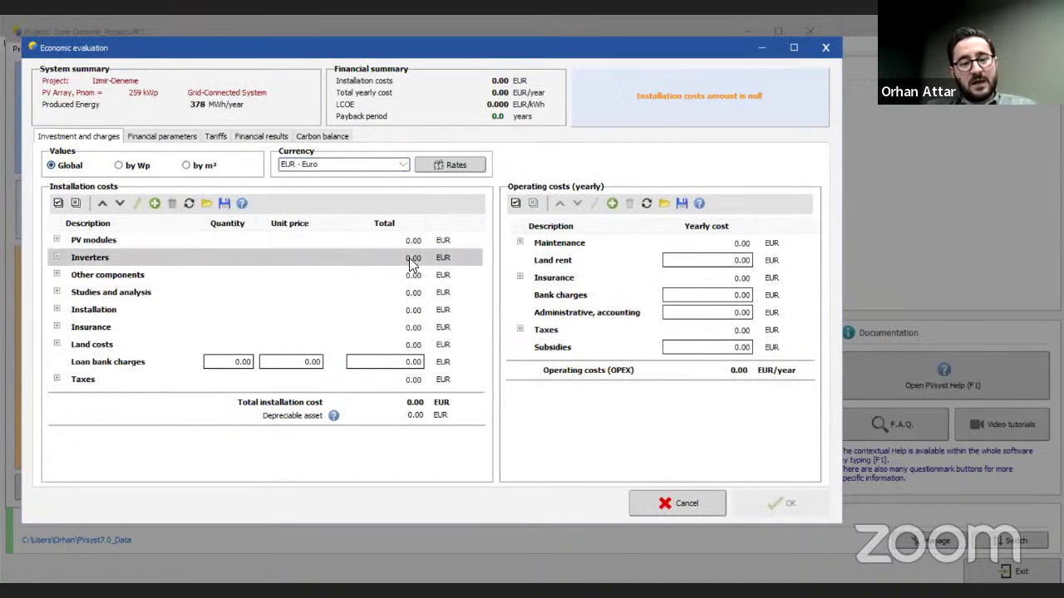
click(290, 278)
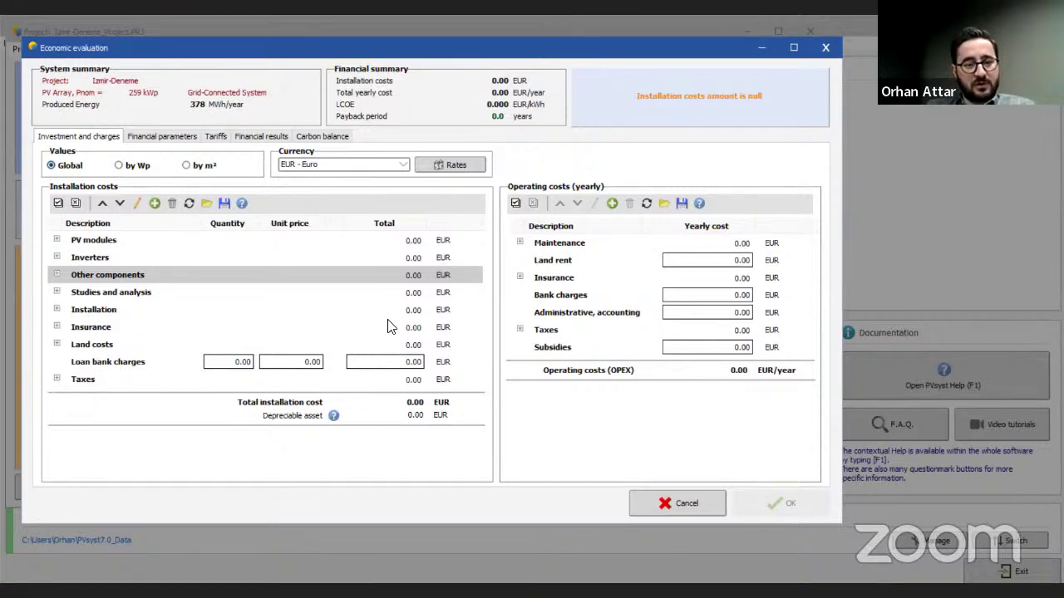
click(661, 503)
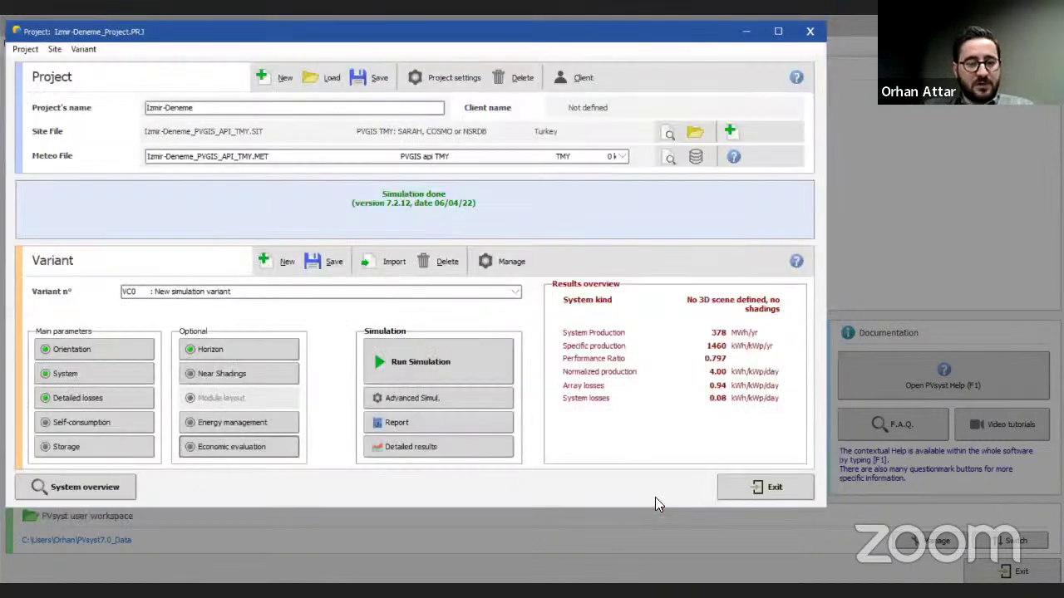